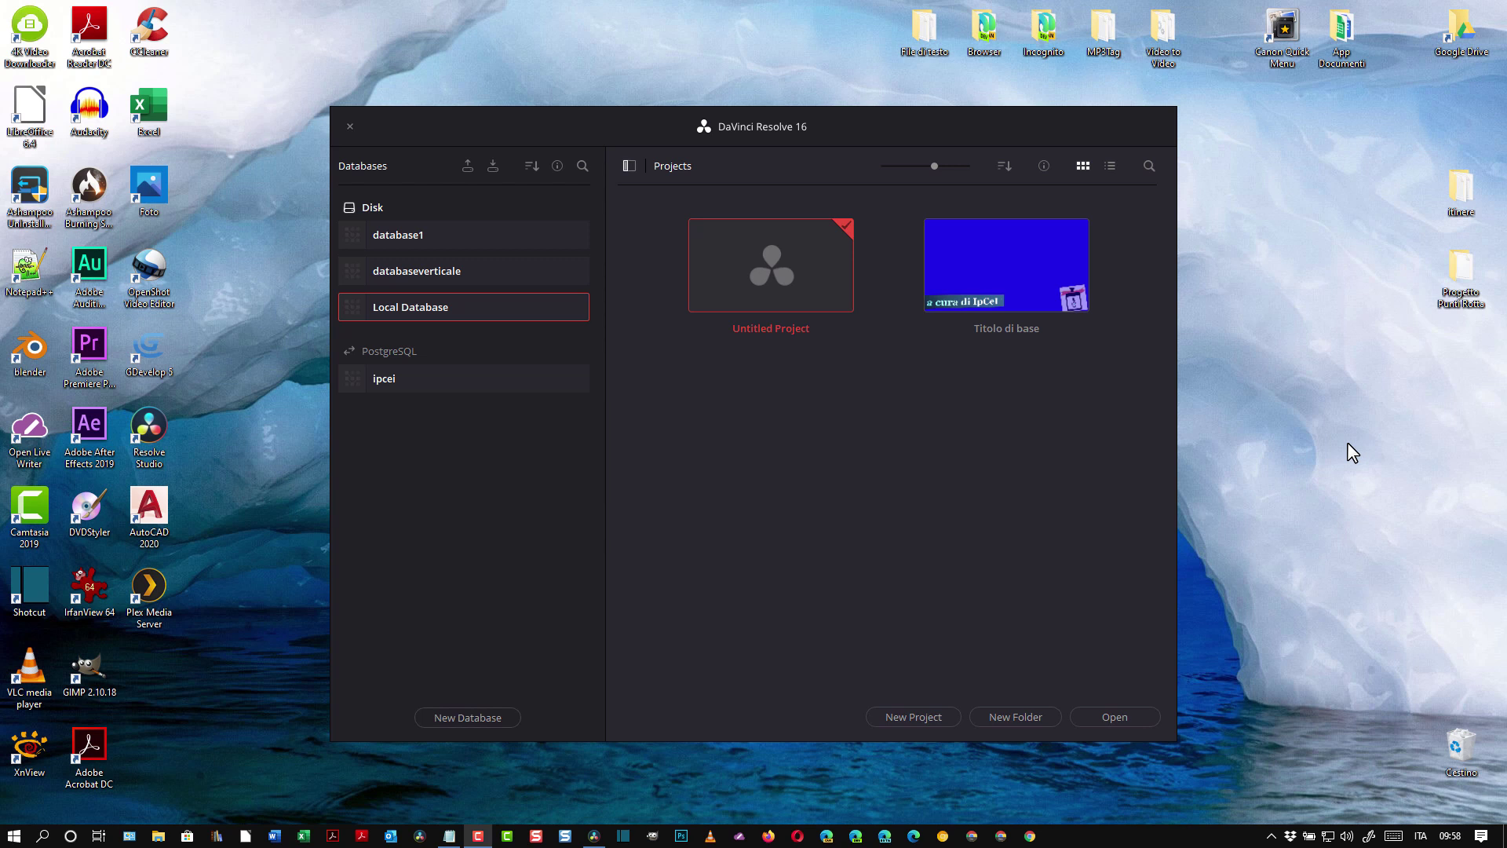
- Create a new project named 'Sottotitoli' and switch to the Edit page
{"action": "left_click", "coordinate": [920, 716]}
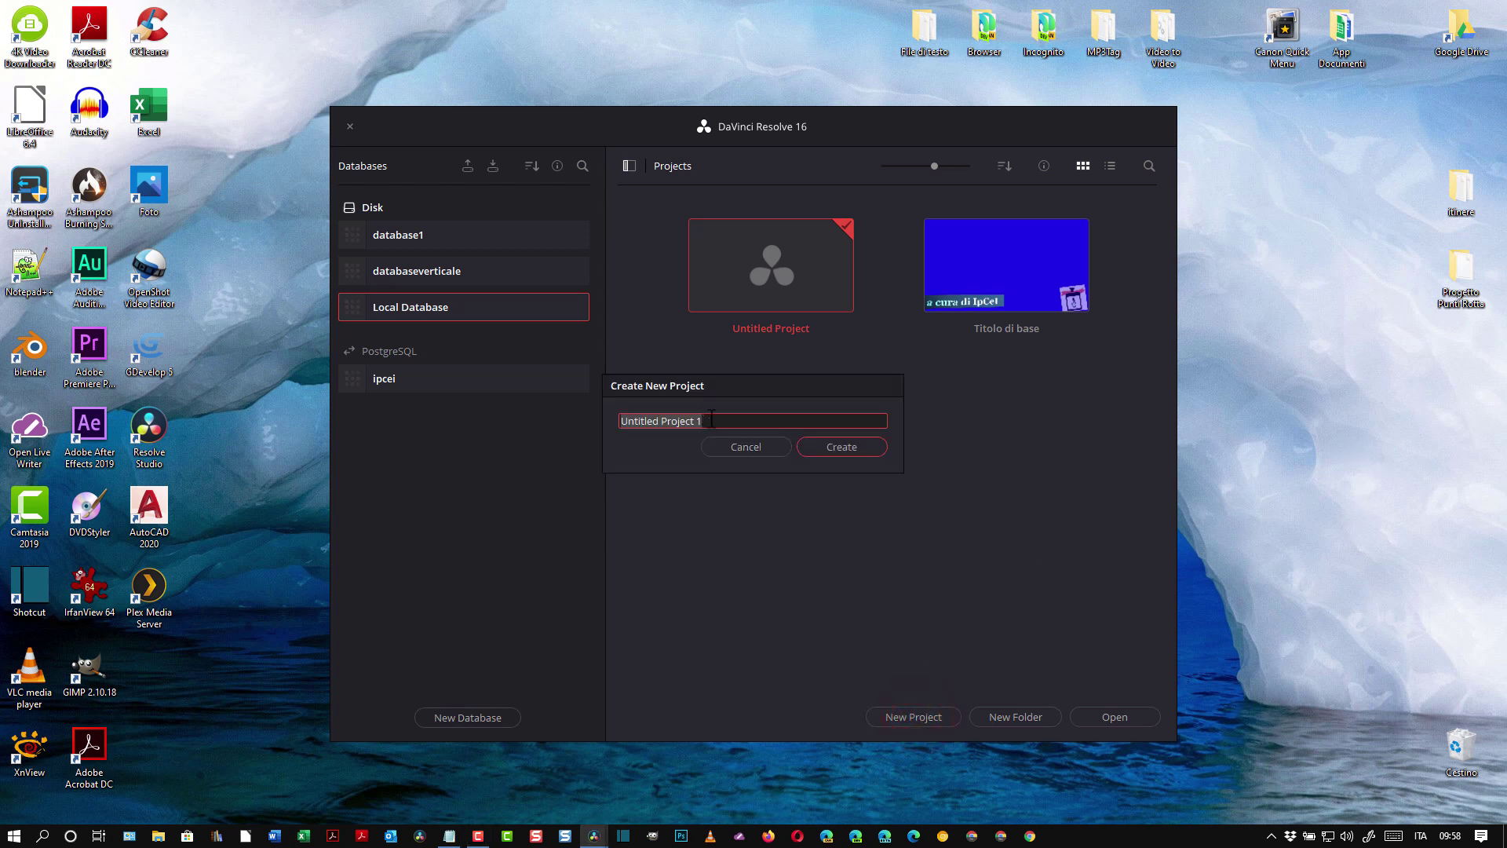
{"action": "type", "text": "S"}
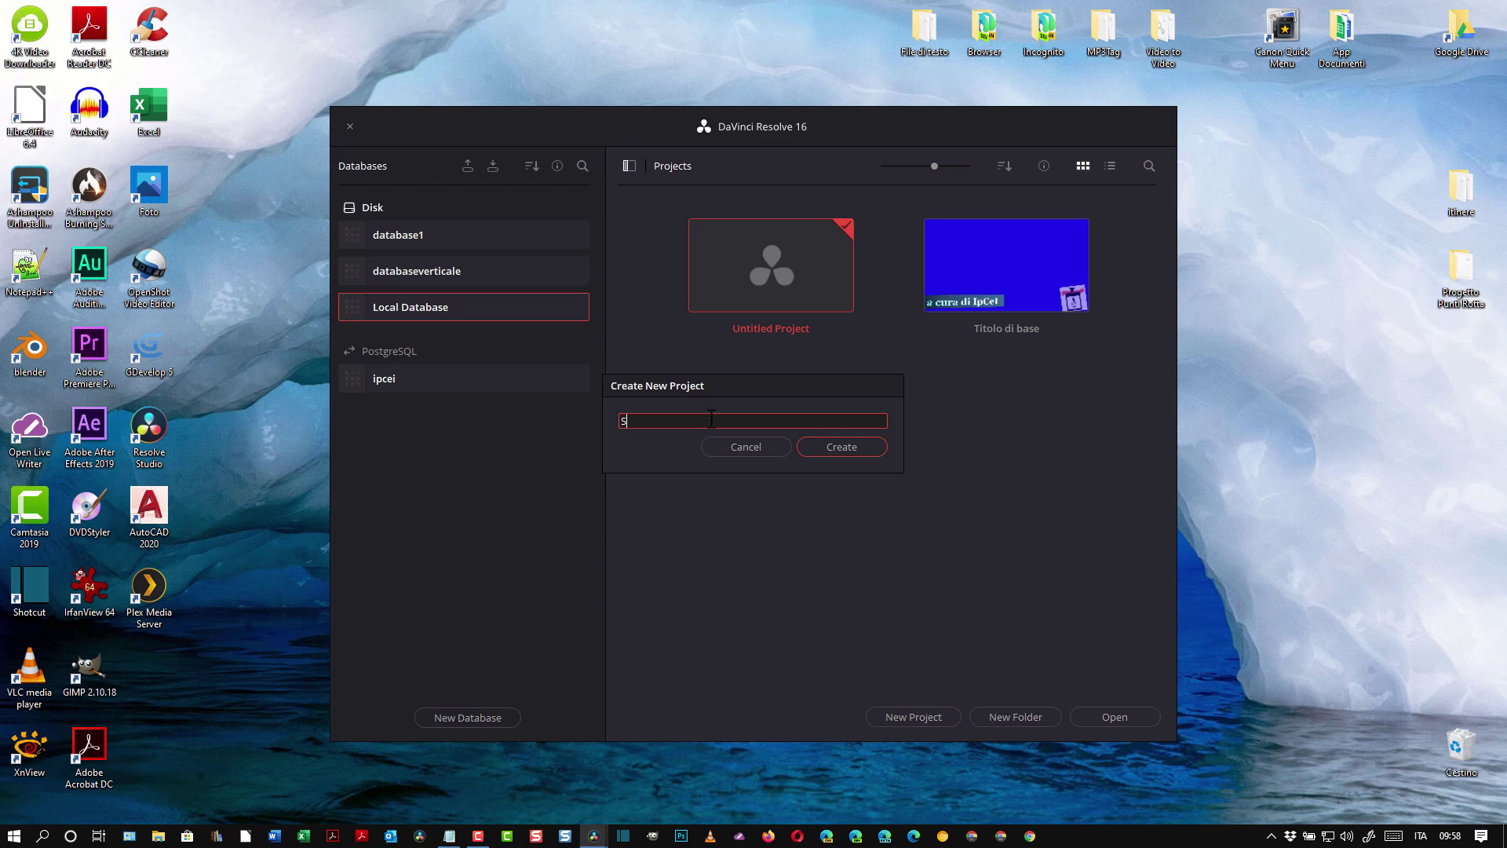
{"action": "type", "text": "ottotito"}
{"action": "type", "text": "li"}
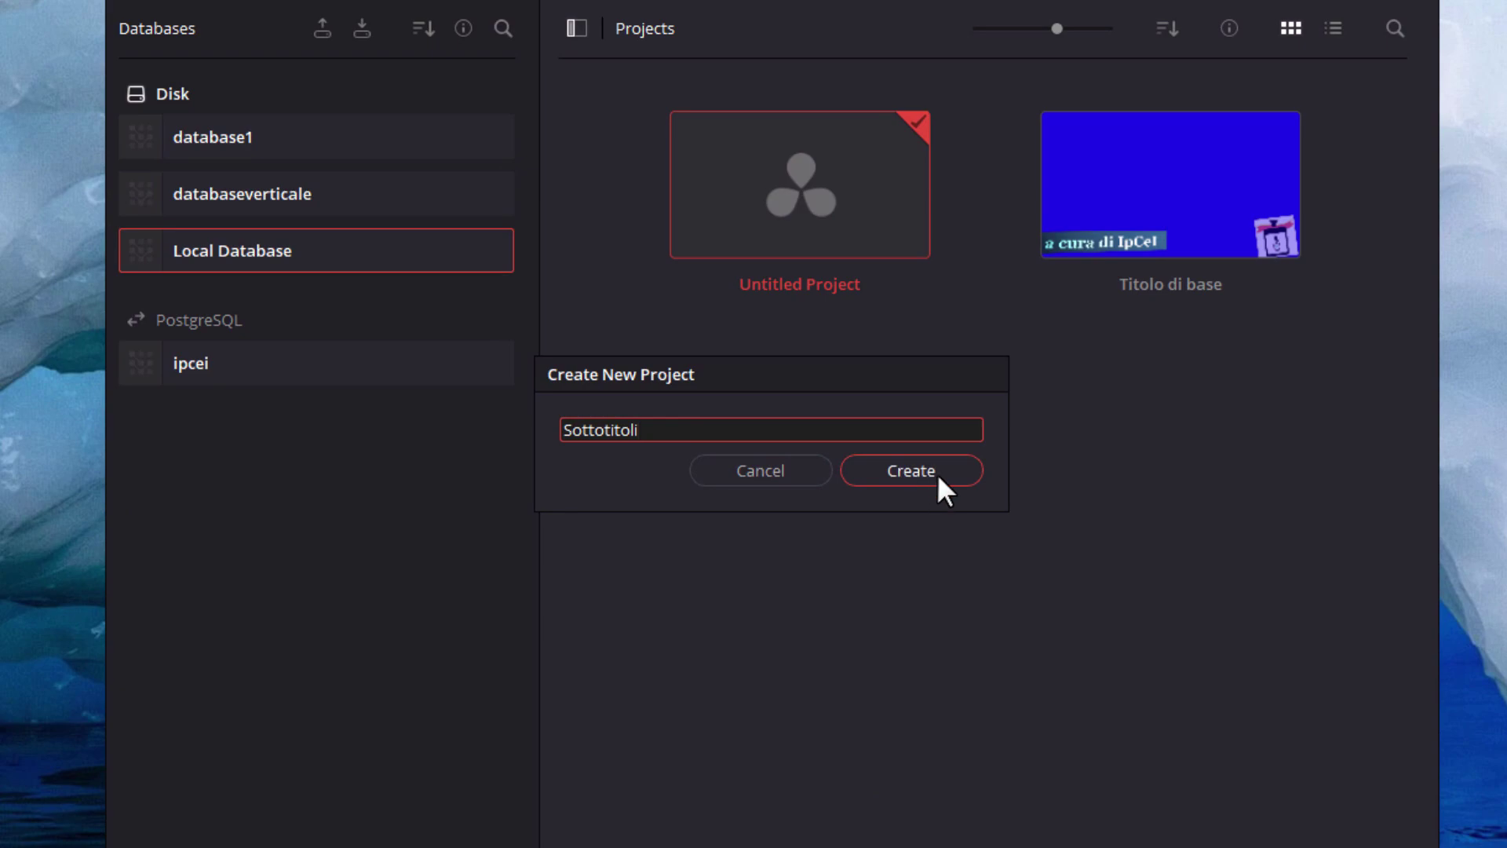
{"action": "left_click", "coordinate": [937, 473]}
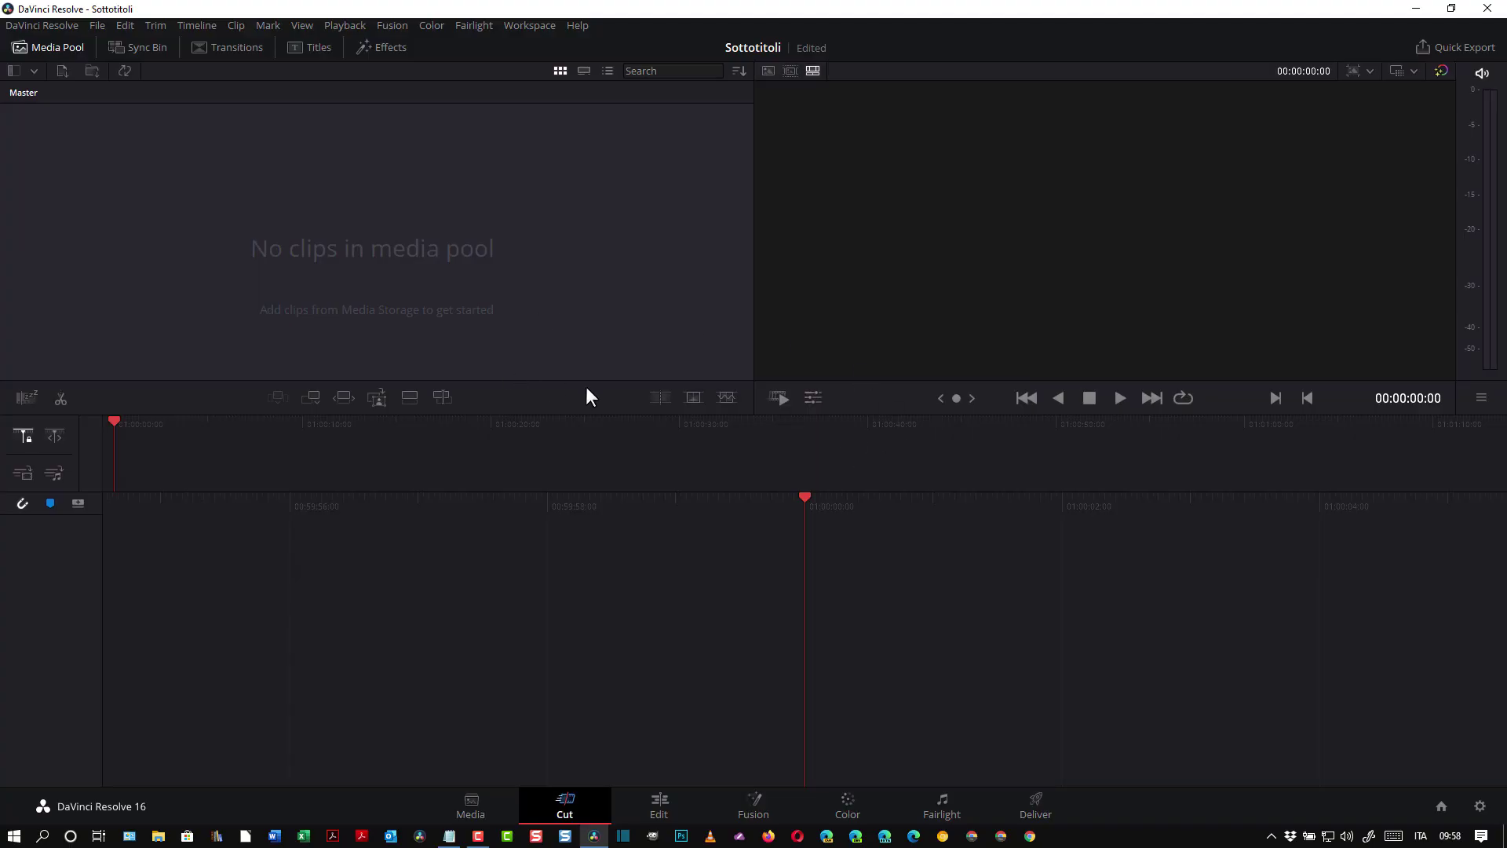
{"action": "left_click", "coordinate": [661, 807]}
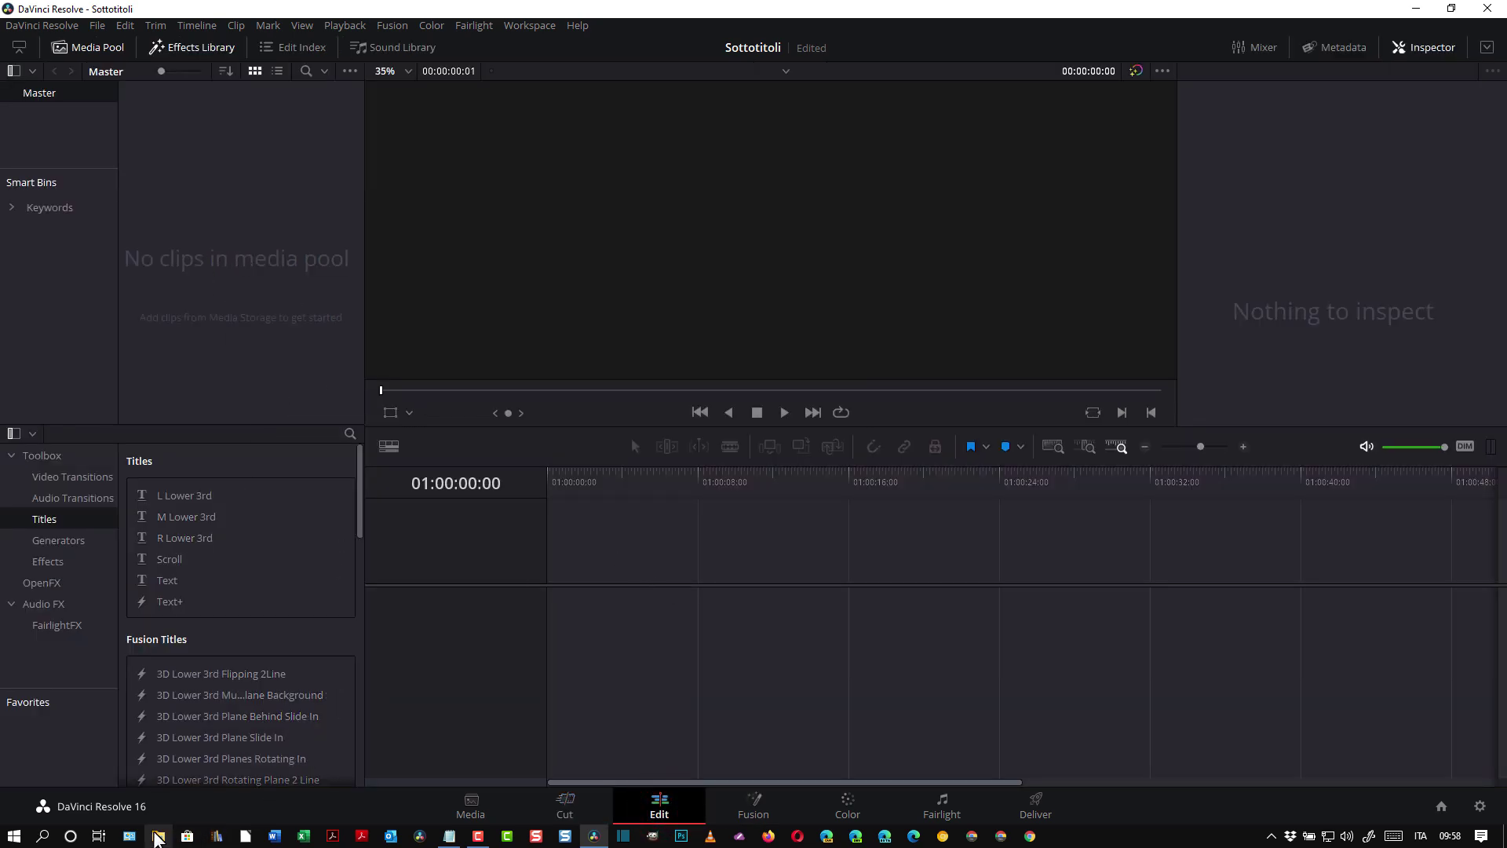
- Import ragazza che danza.mp4 and audio.wav from Download, matching the project frame rate to the clip
{"action": "left_click", "coordinate": [158, 836]}
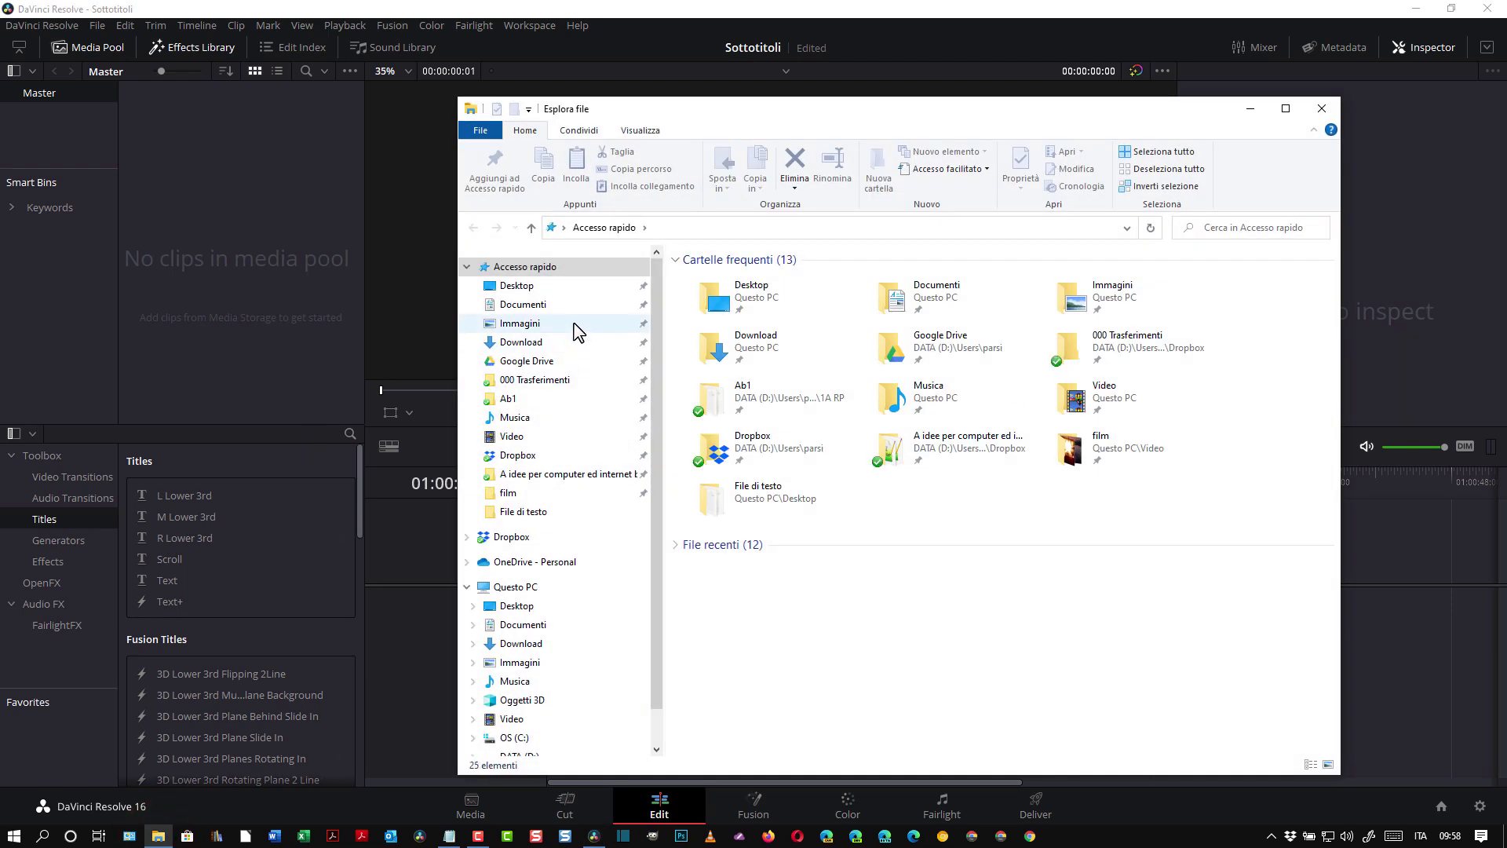
{"action": "left_click", "coordinate": [522, 341]}
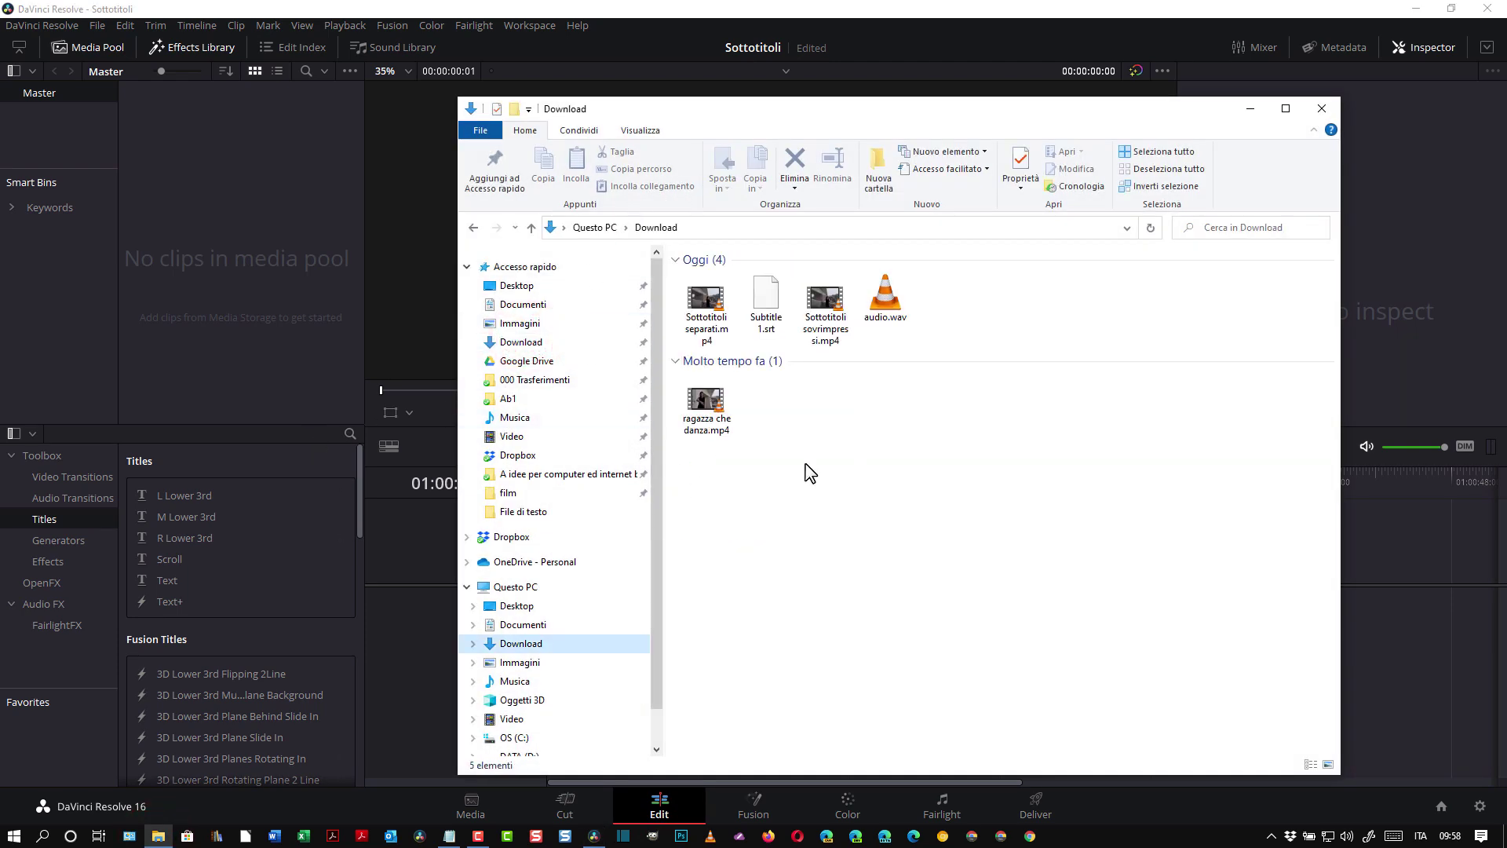
{"action": "left_click_drag", "start_coordinate": [707, 400], "coordinate": [254, 200]}
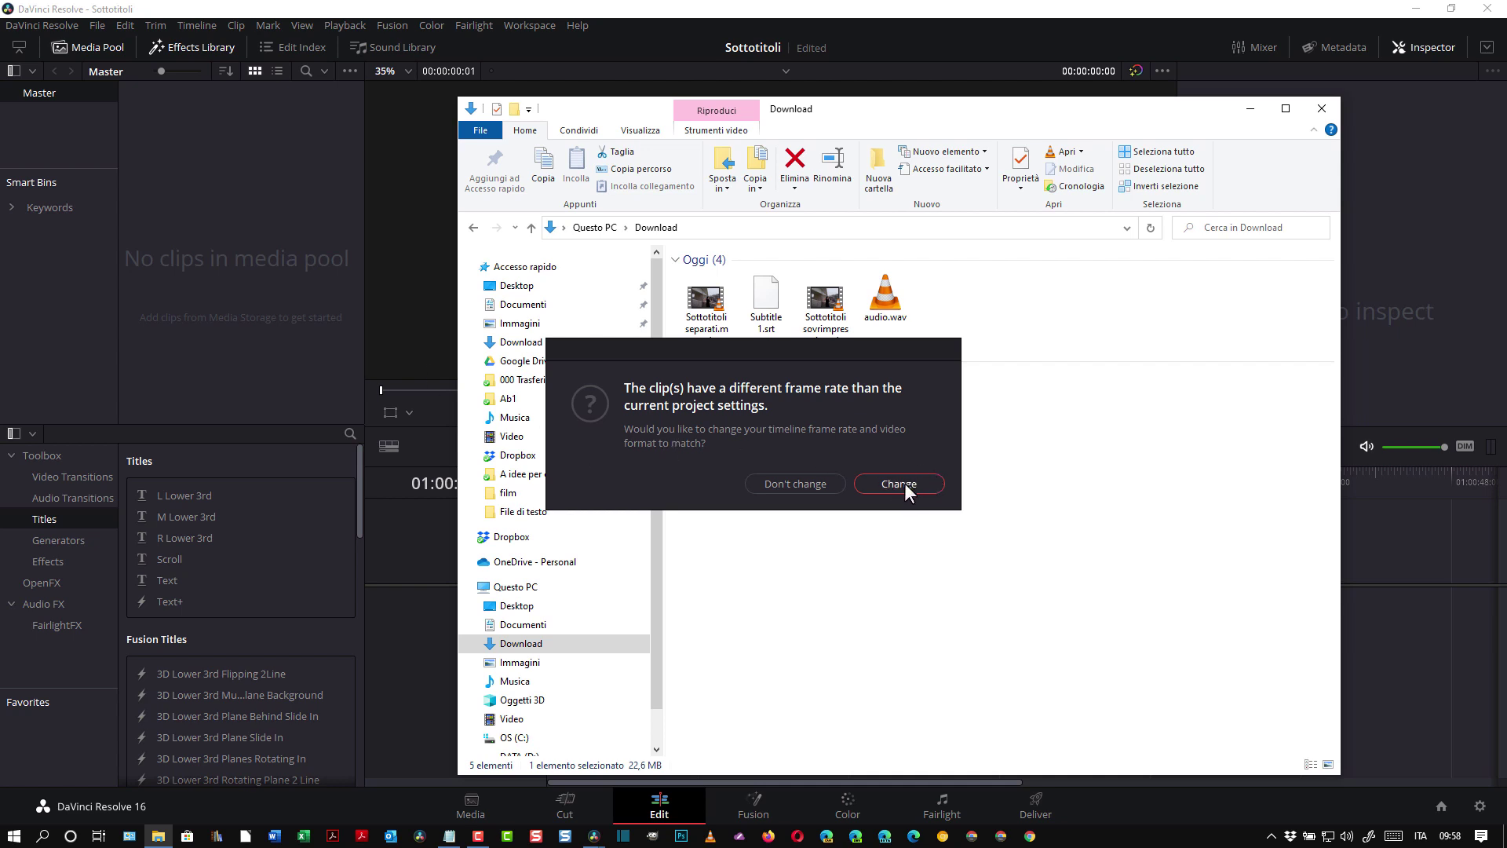
{"action": "left_click", "coordinate": [904, 483]}
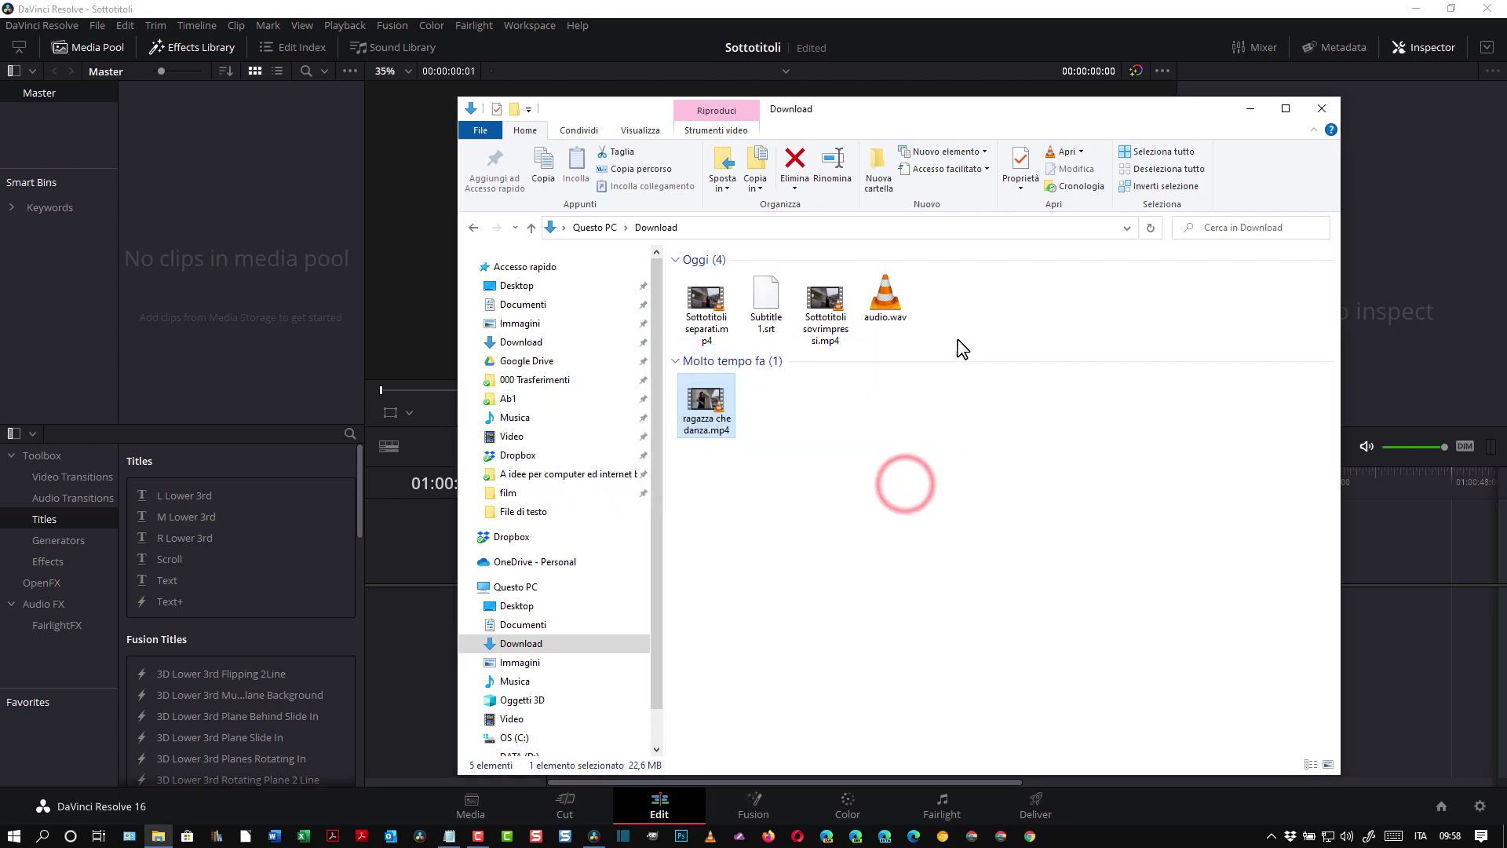
{"action": "left_click", "coordinate": [883, 302]}
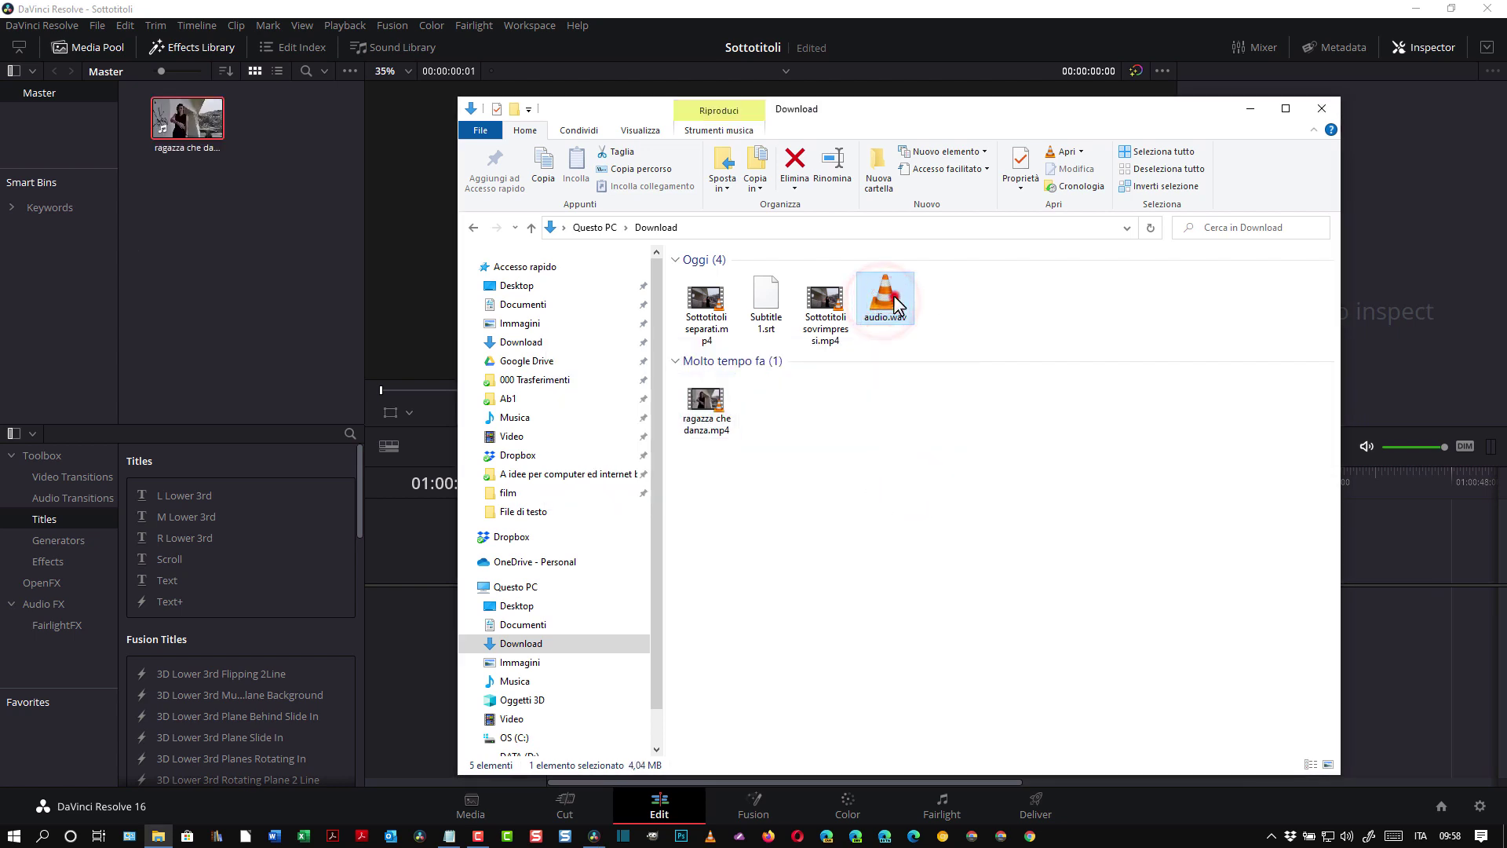
{"action": "left_click_drag", "start_coordinate": [885, 296], "coordinate": [171, 294]}
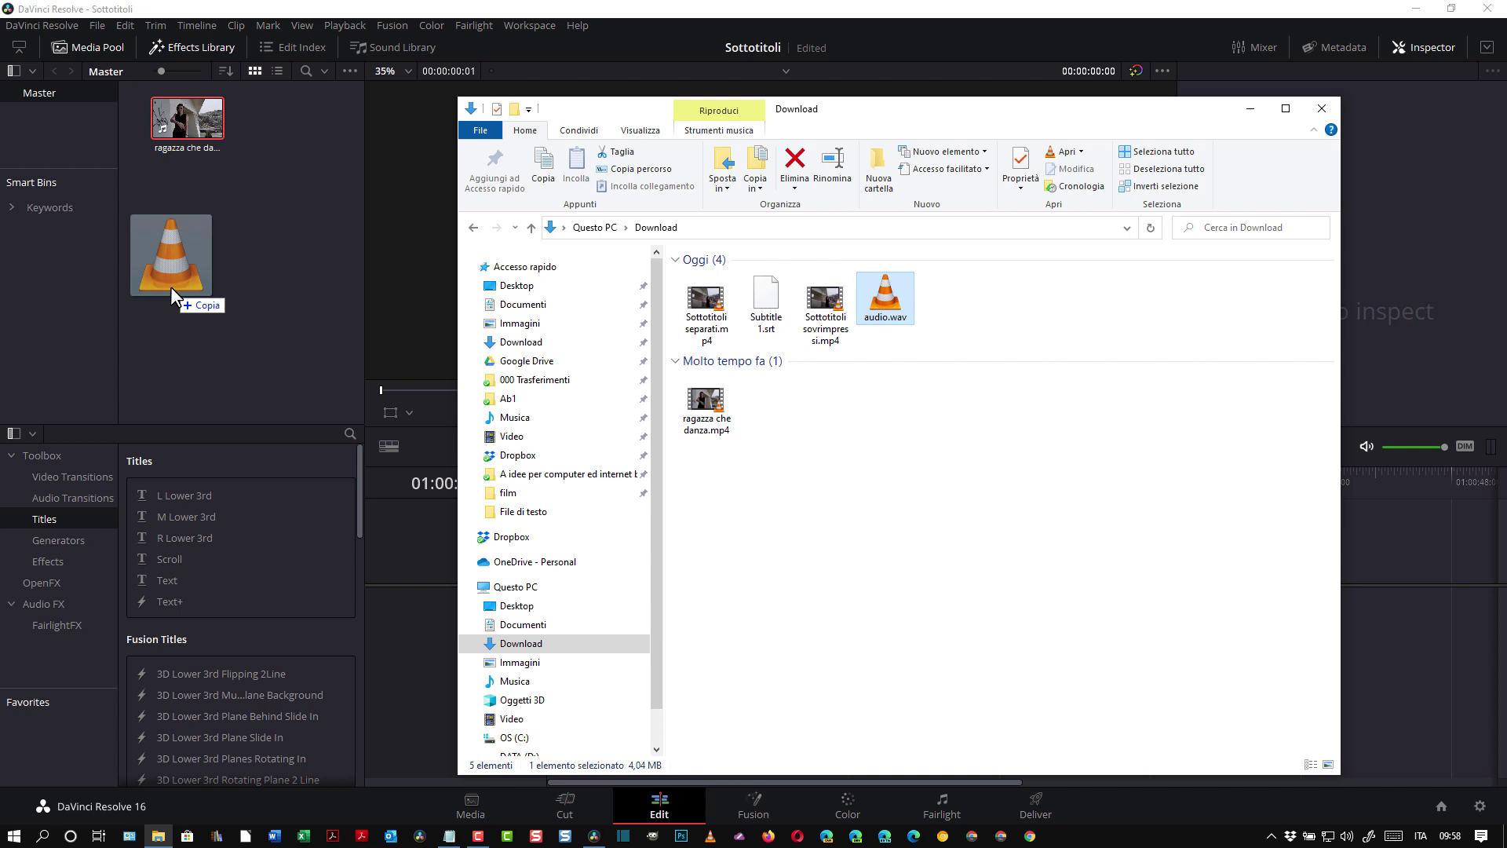
- Place ragazza che danza.mp4 at the start of Timeline 1
{"action": "left_click", "coordinate": [1320, 105]}
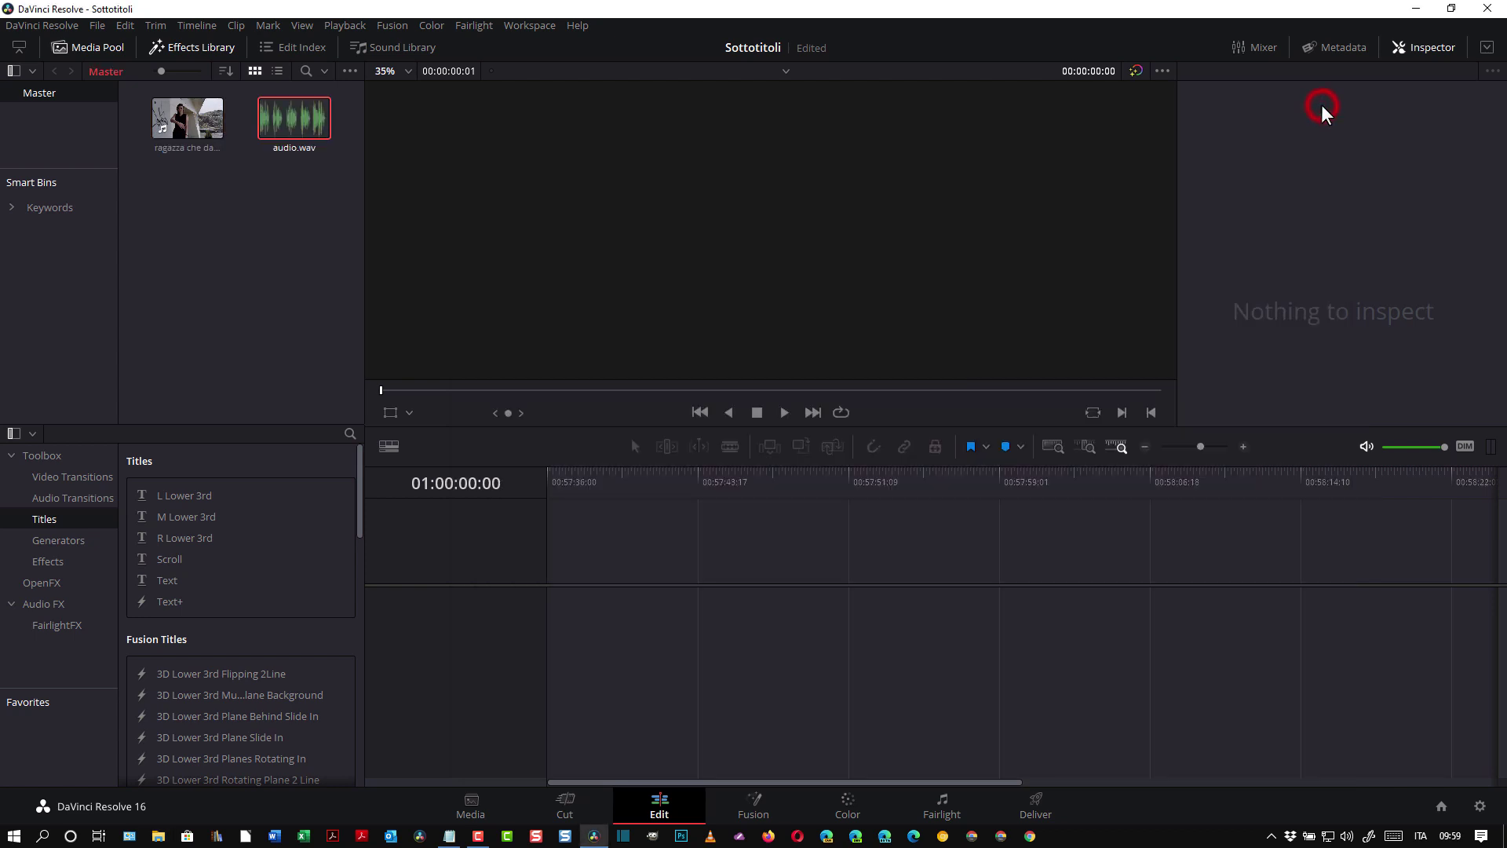
{"action": "left_click", "coordinate": [186, 132]}
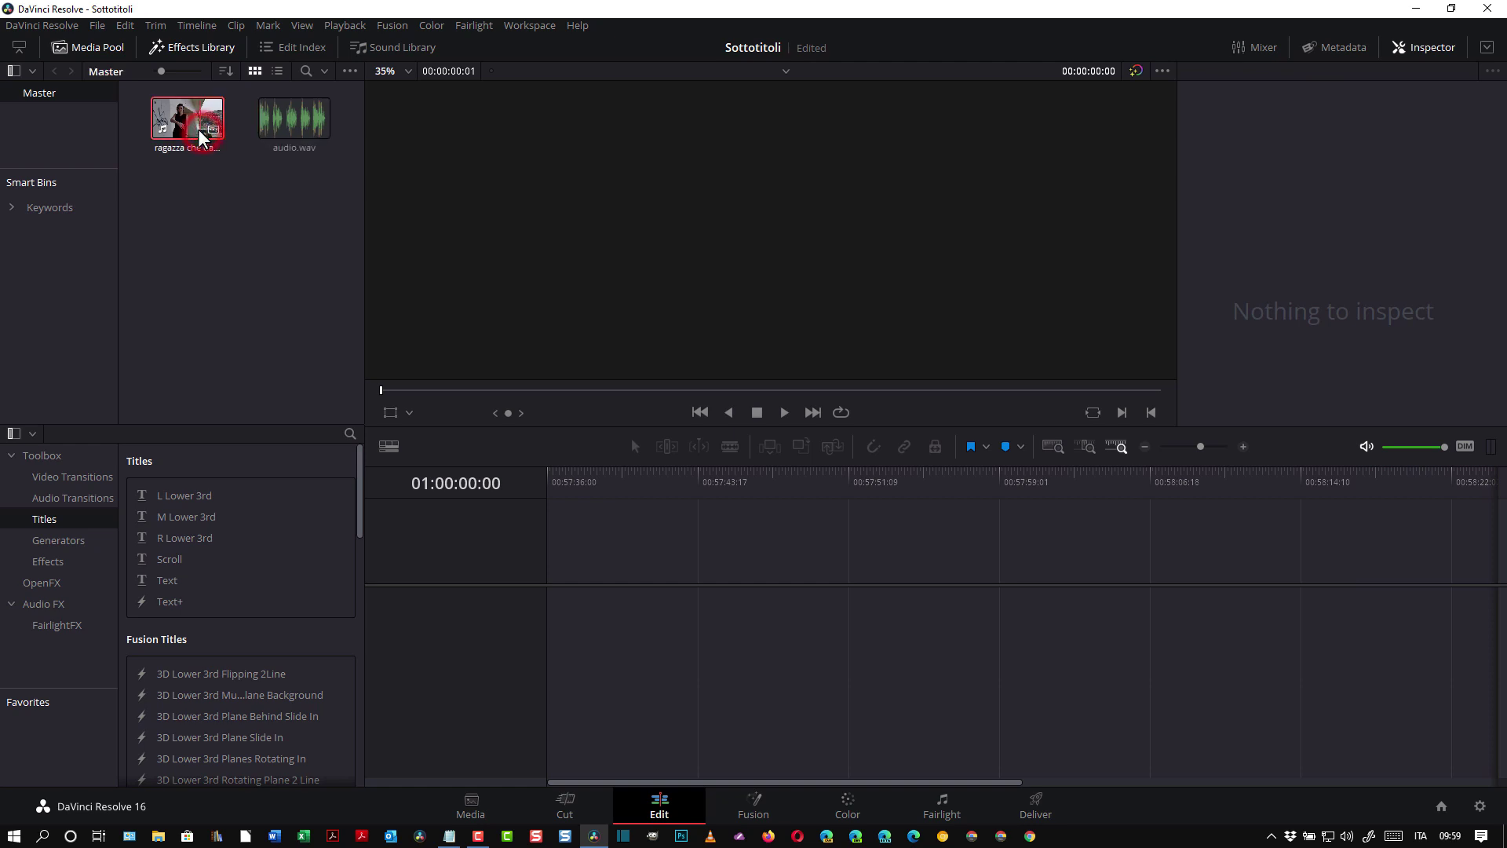
{"action": "mouse_move", "coordinate": [186, 137]}
{"action": "left_mouse_down"}
{"action": "mouse_move", "coordinate": [619, 588]}
{"action": "mouse_move", "coordinate": [743, 658]}
{"action": "left_mouse_up"}
{"action": "left_click_drag", "start_coordinate": [803, 619], "coordinate": [580, 626]}
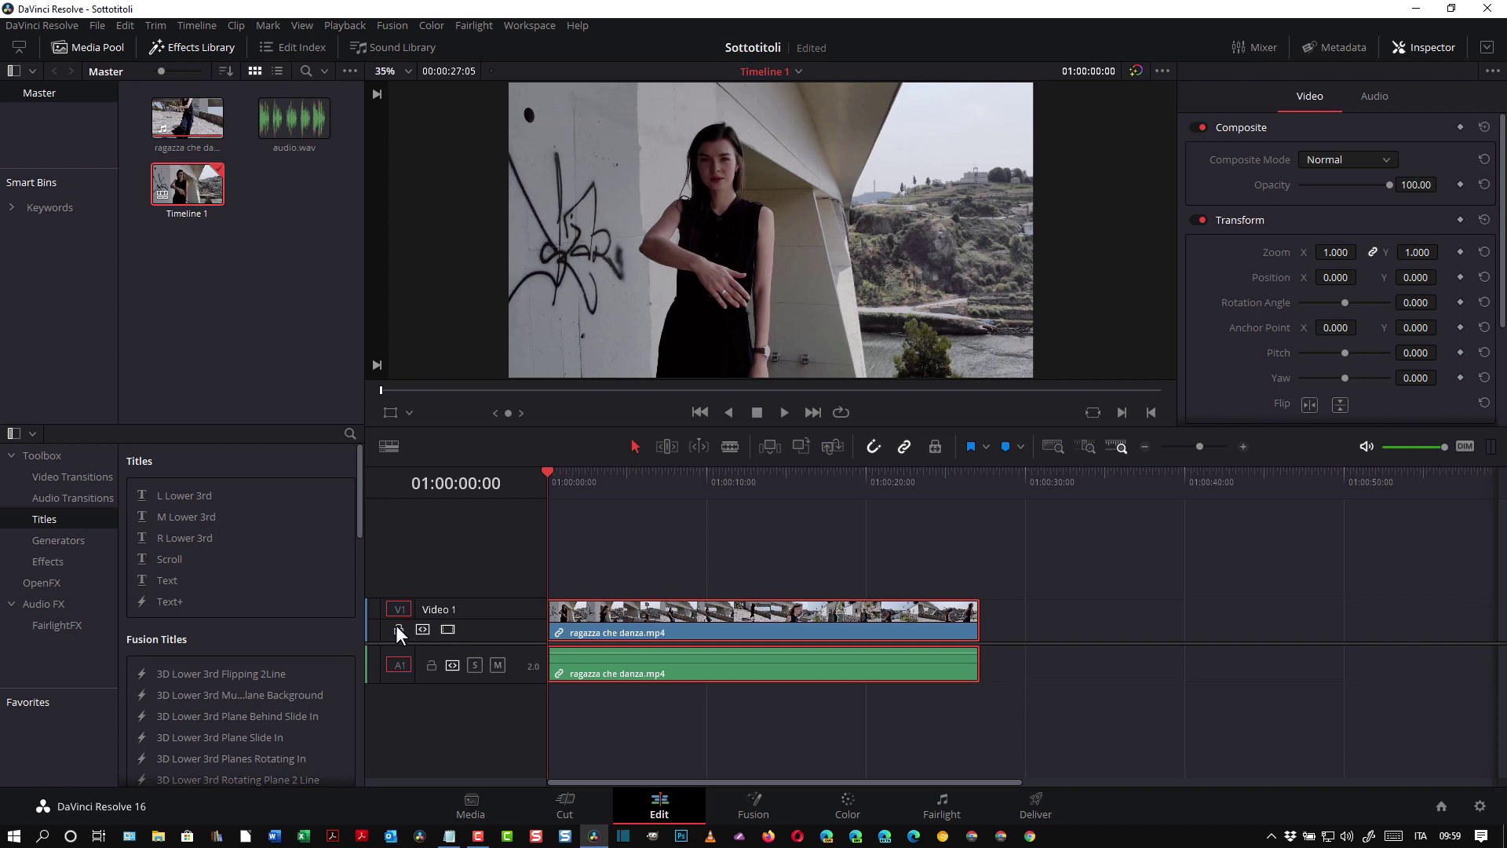
- Lock V1, cut the clip's original audio from A1, then unlock V1
{"action": "left_click", "coordinate": [600, 616]}
{"action": "left_click", "coordinate": [398, 629]}
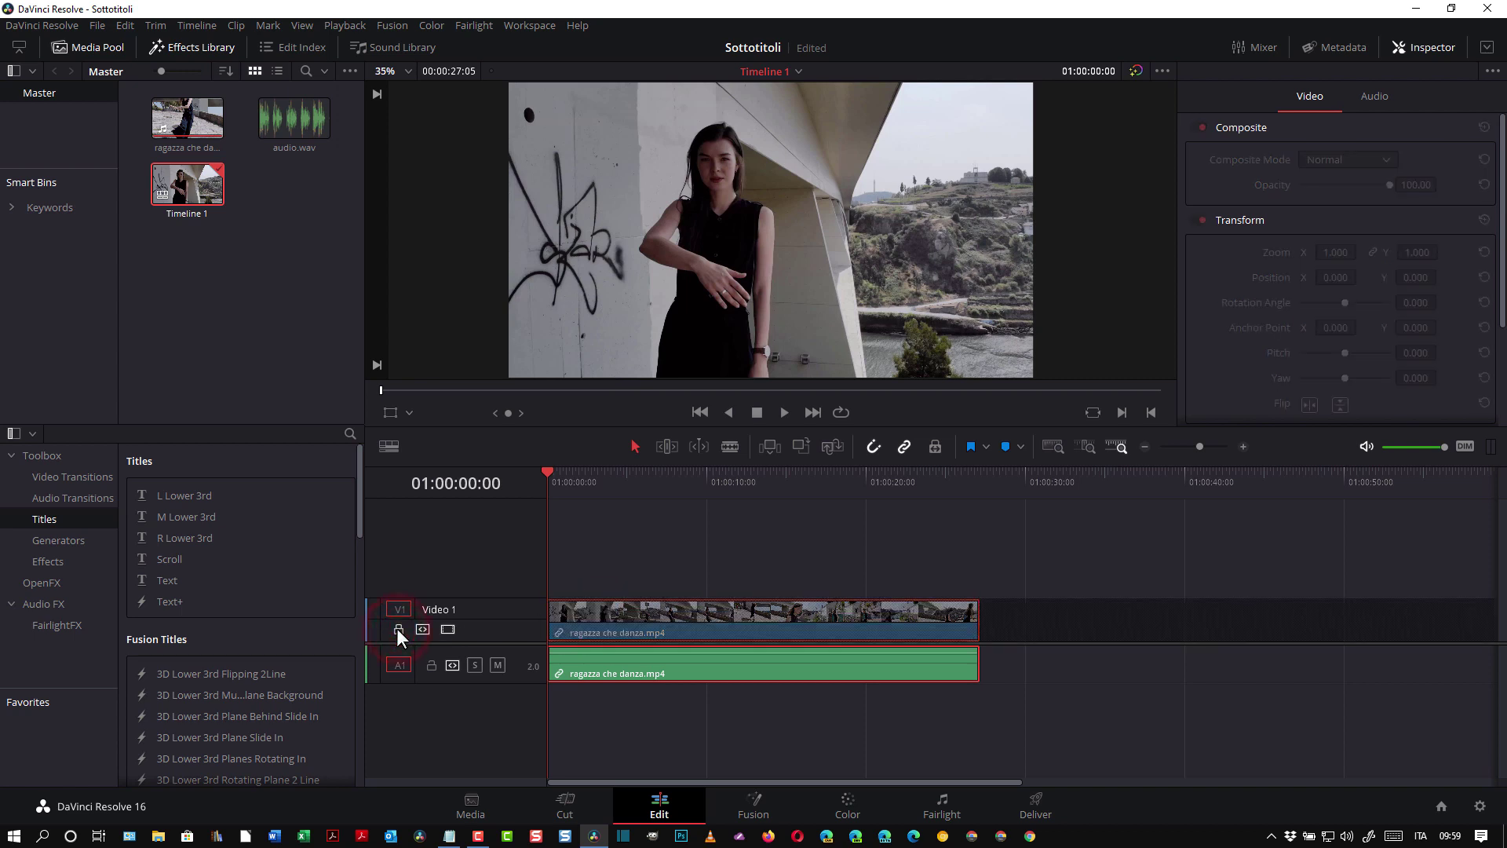
{"action": "right_click", "coordinate": [635, 663]}
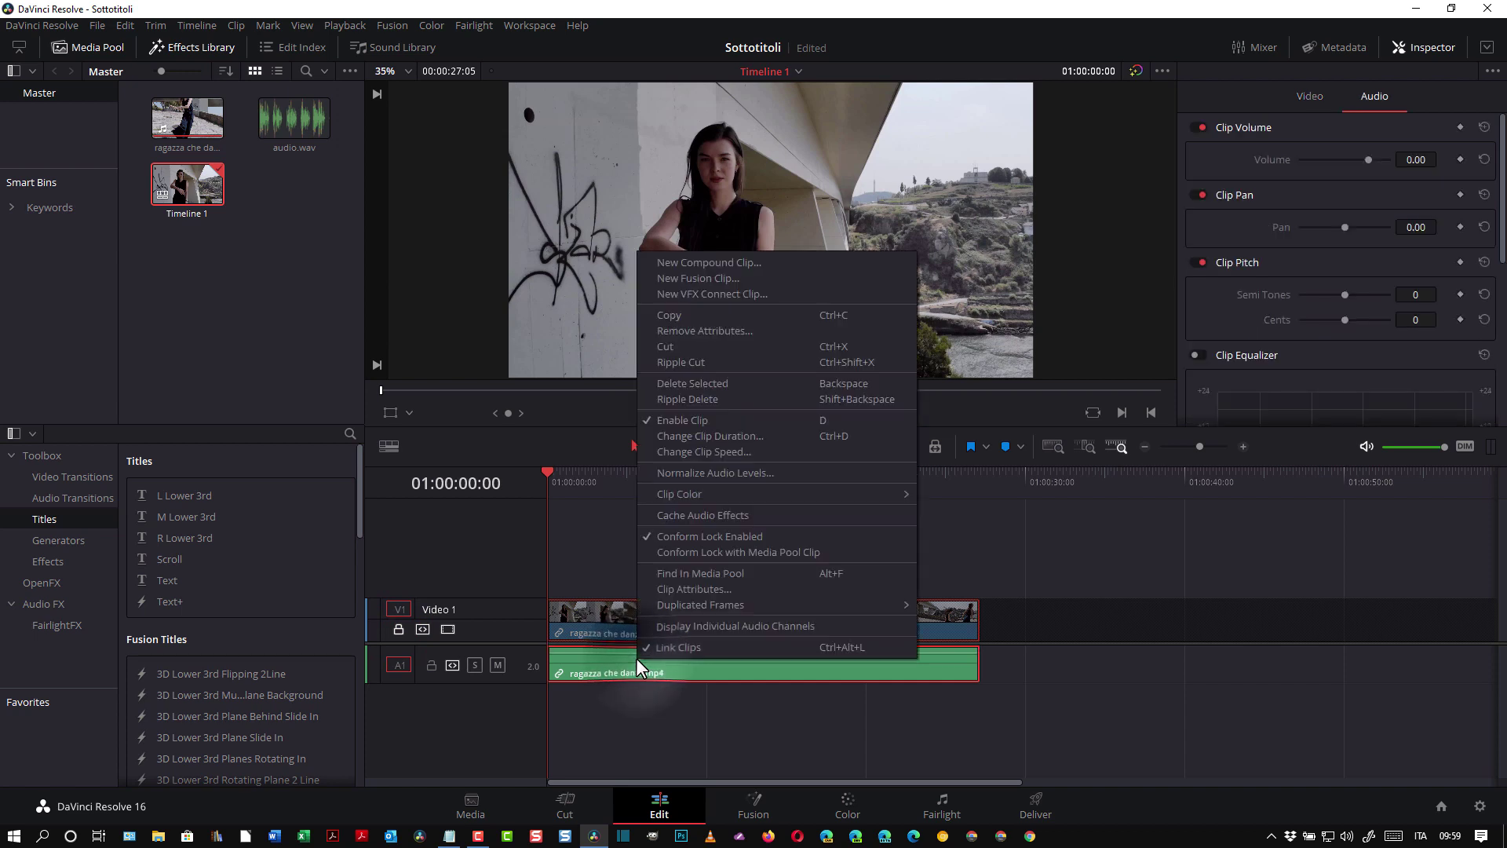
{"action": "left_click", "coordinate": [675, 348]}
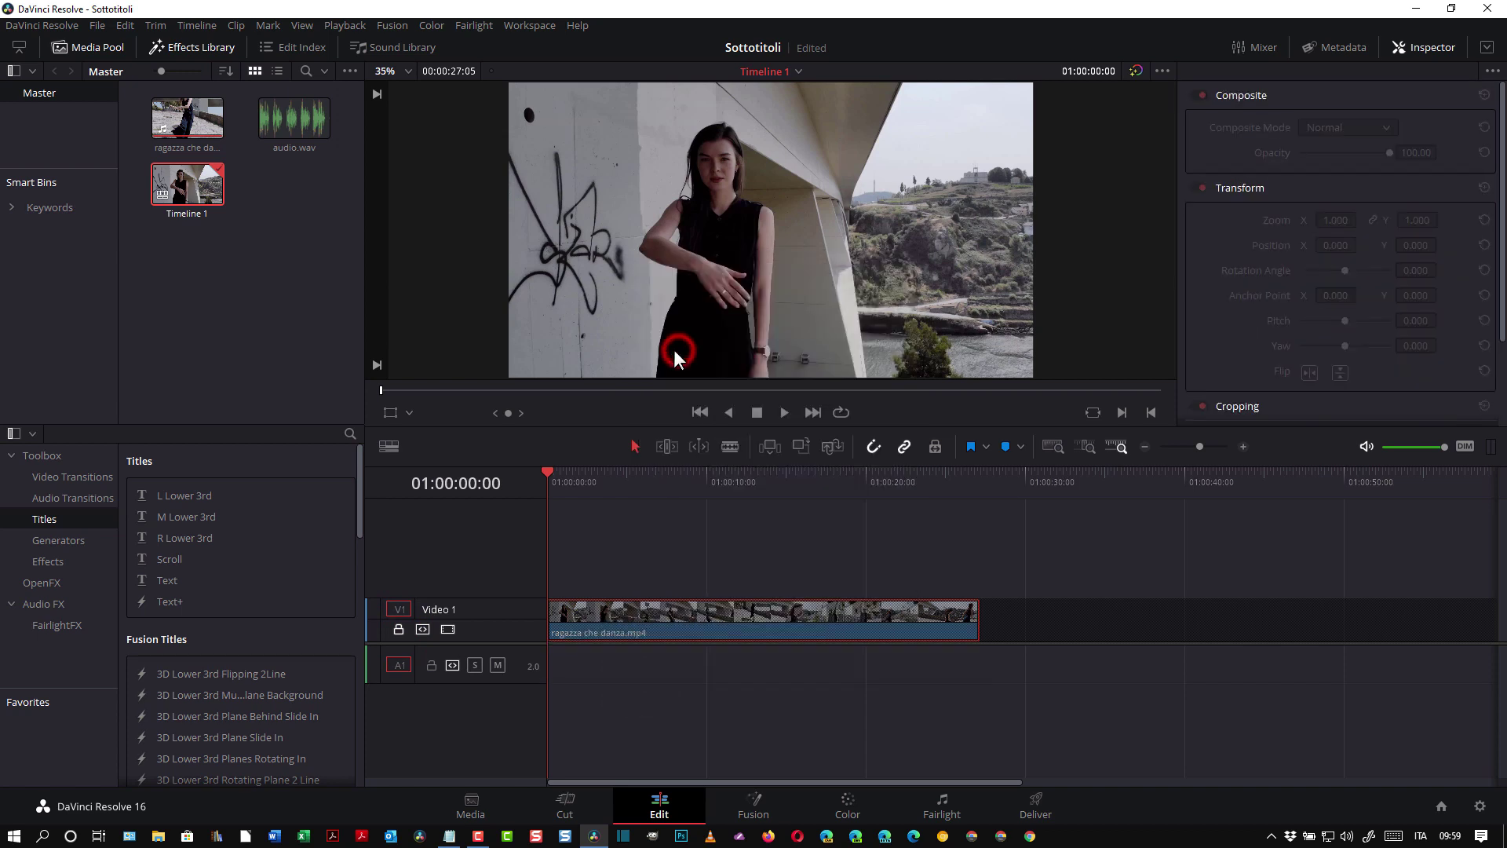
{"action": "left_click", "coordinate": [398, 628]}
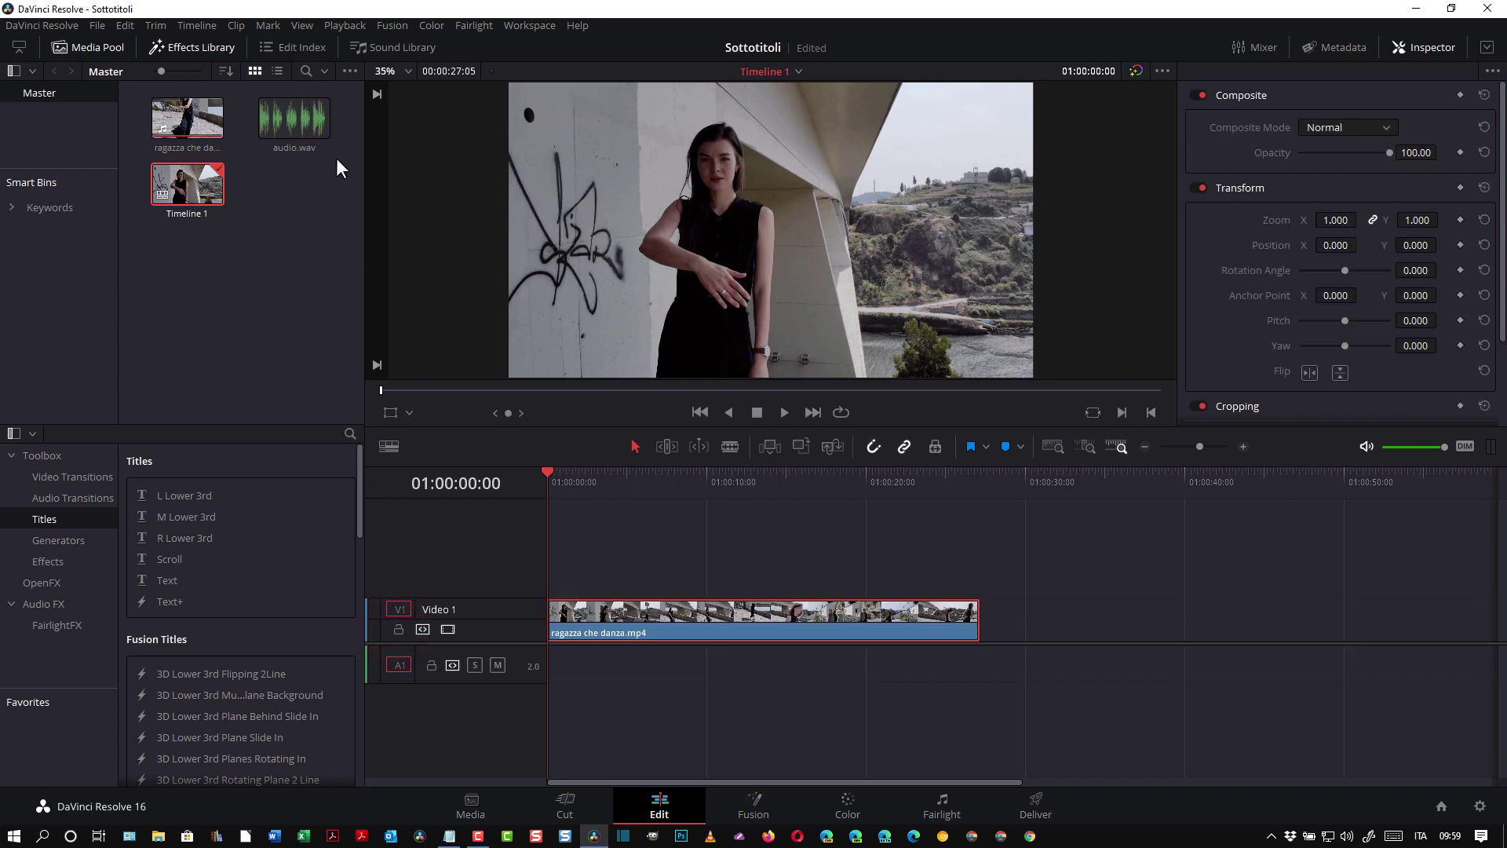
{"action": "left_click", "coordinate": [291, 108]}
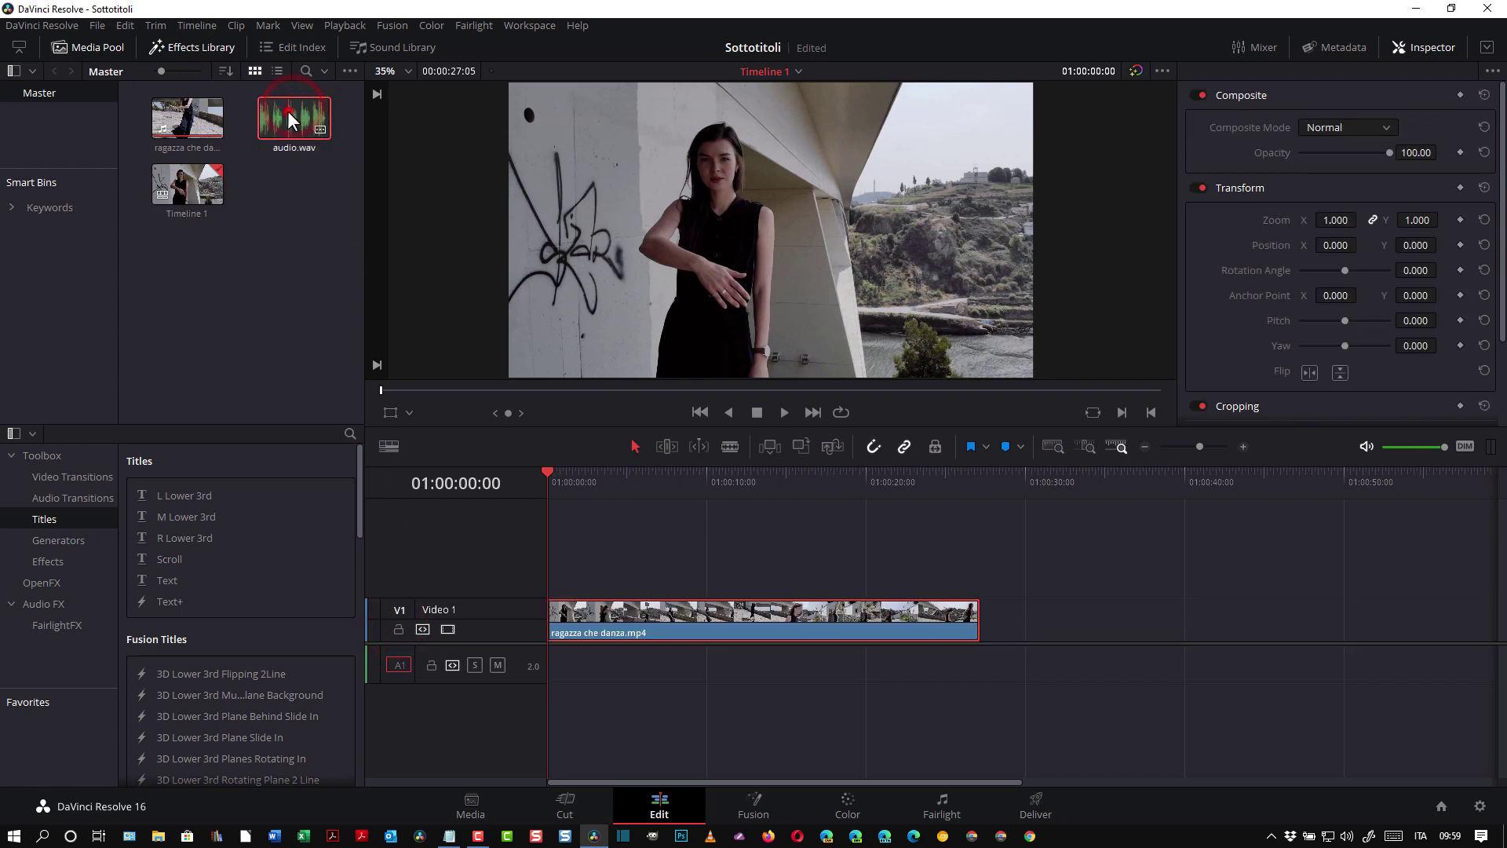
- Place audio.wav on A1 under the dance clip and preview playback to 01:00:06:18
{"action": "mouse_move", "coordinate": [289, 112]}
{"action": "left_mouse_down"}
{"action": "mouse_move", "coordinate": [708, 661]}
{"action": "mouse_move", "coordinate": [643, 667]}
{"action": "left_mouse_up"}
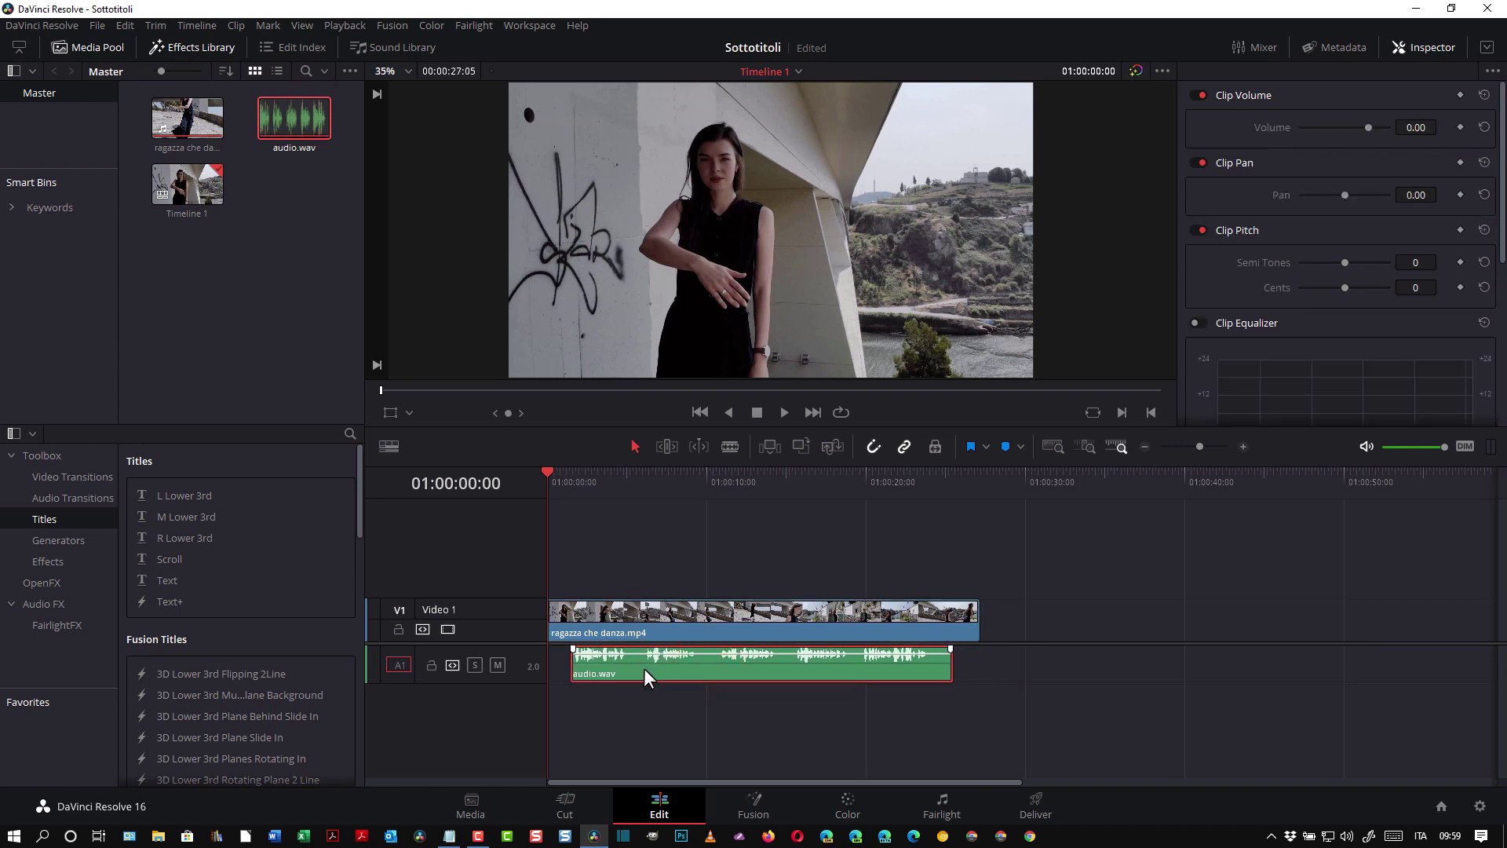
{"action": "left_click", "coordinate": [783, 412]}
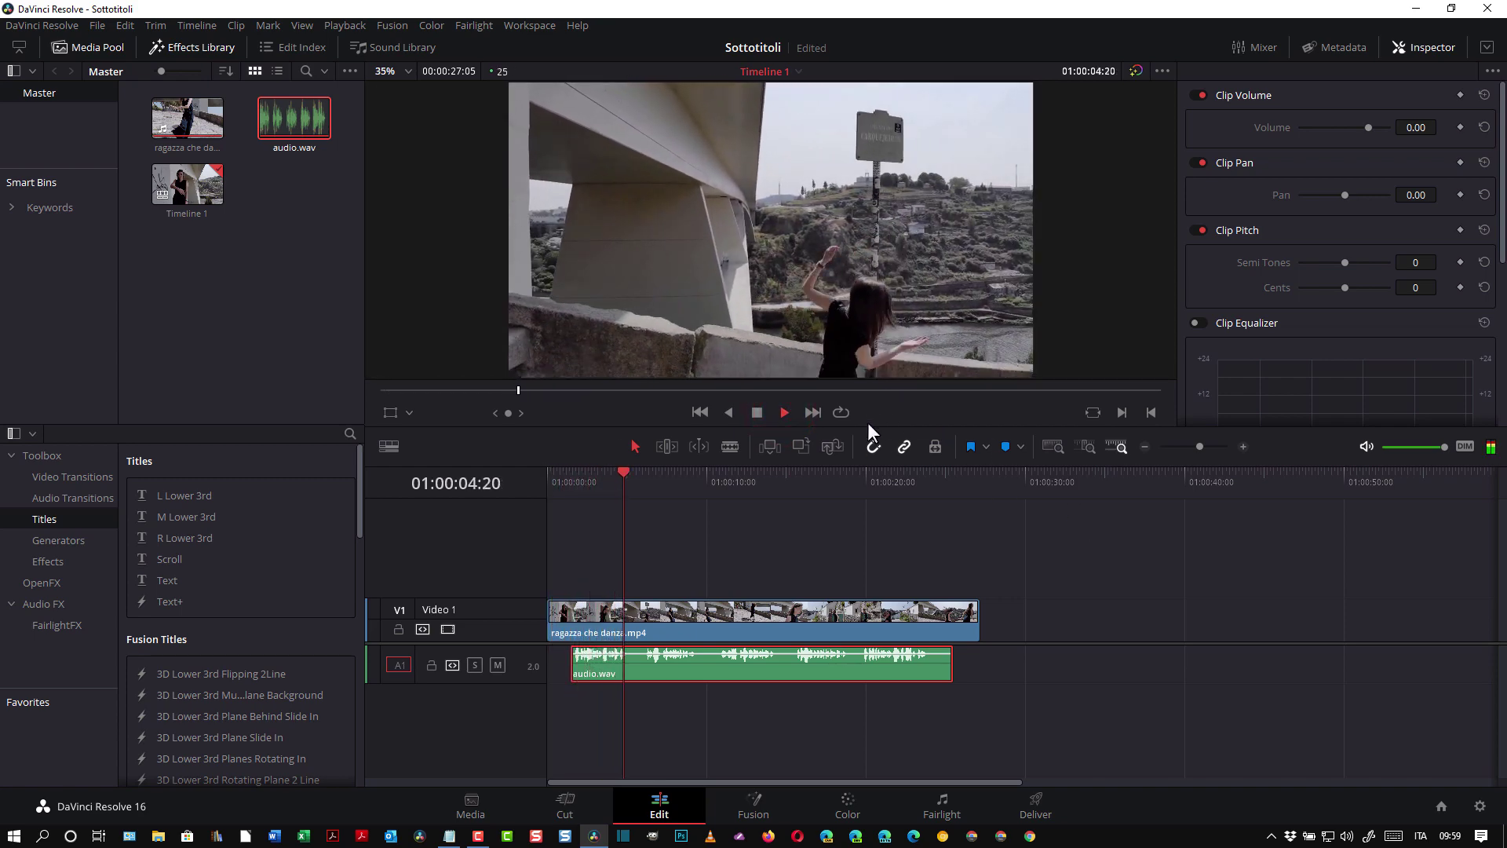
{"action": "left_click", "coordinate": [757, 412]}
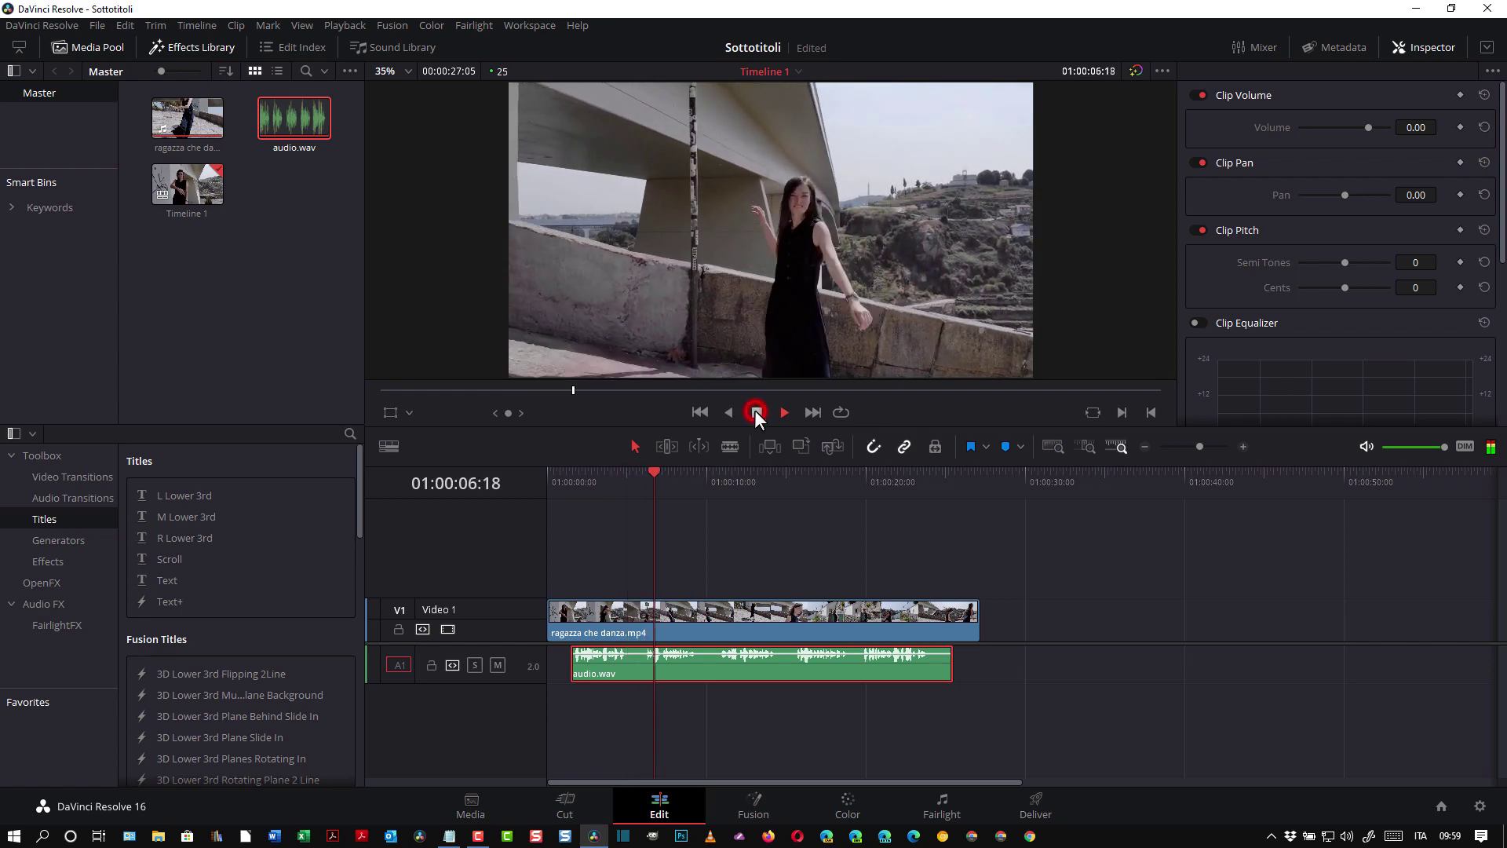
{"action": "mouse_move", "coordinate": [652, 471]}
{"action": "left_mouse_down"}
{"action": "mouse_move", "coordinate": [570, 477]}
{"action": "mouse_move", "coordinate": [552, 496]}
{"action": "left_mouse_up"}
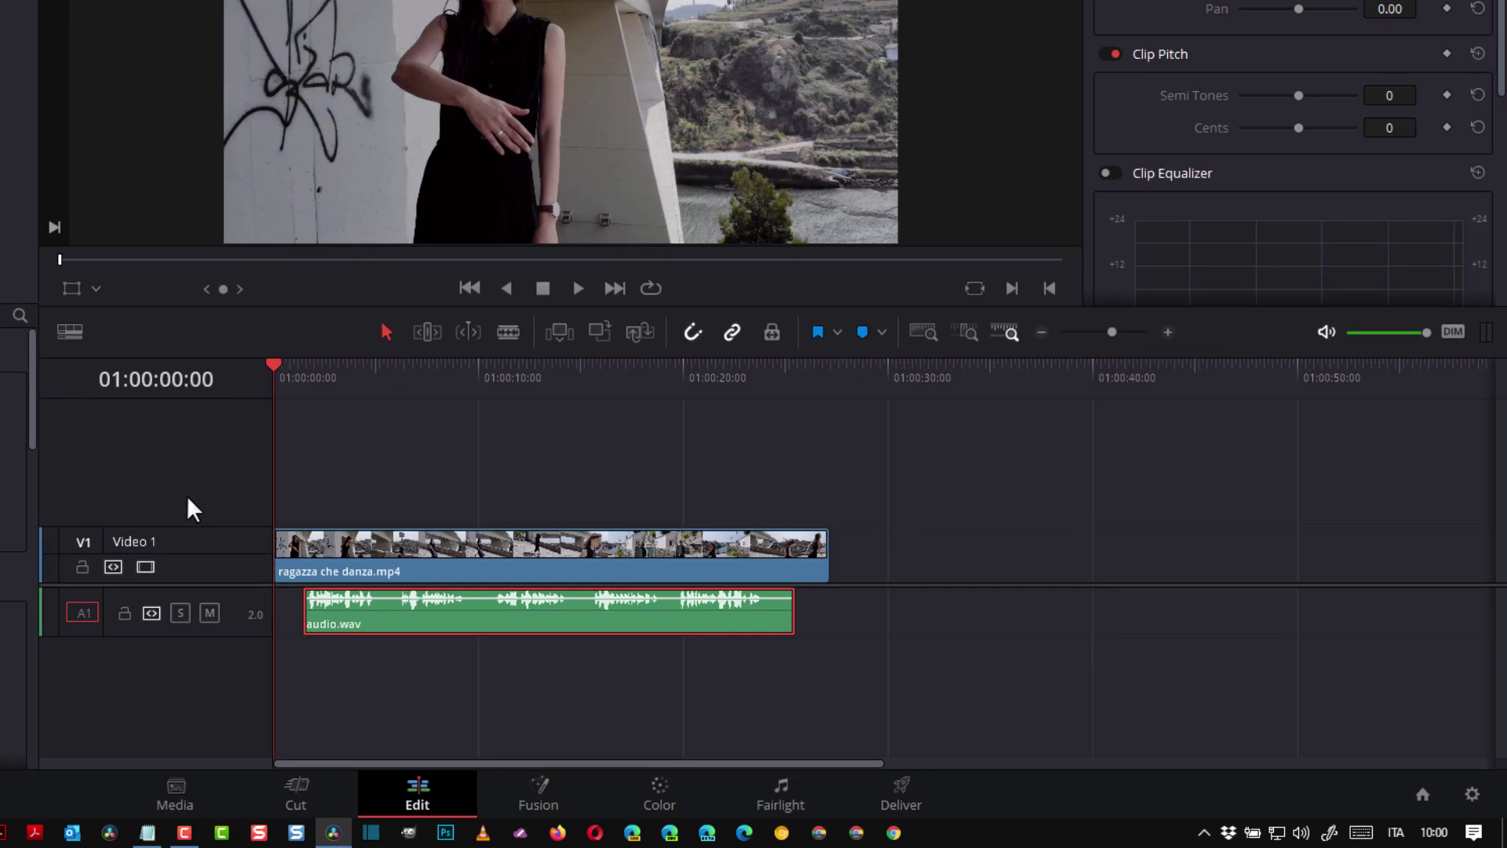
- Add subtitle track ST1 and insert a subtitle clip at the playhead near 01:00:01:11
{"action": "right_click", "coordinate": [192, 500]}
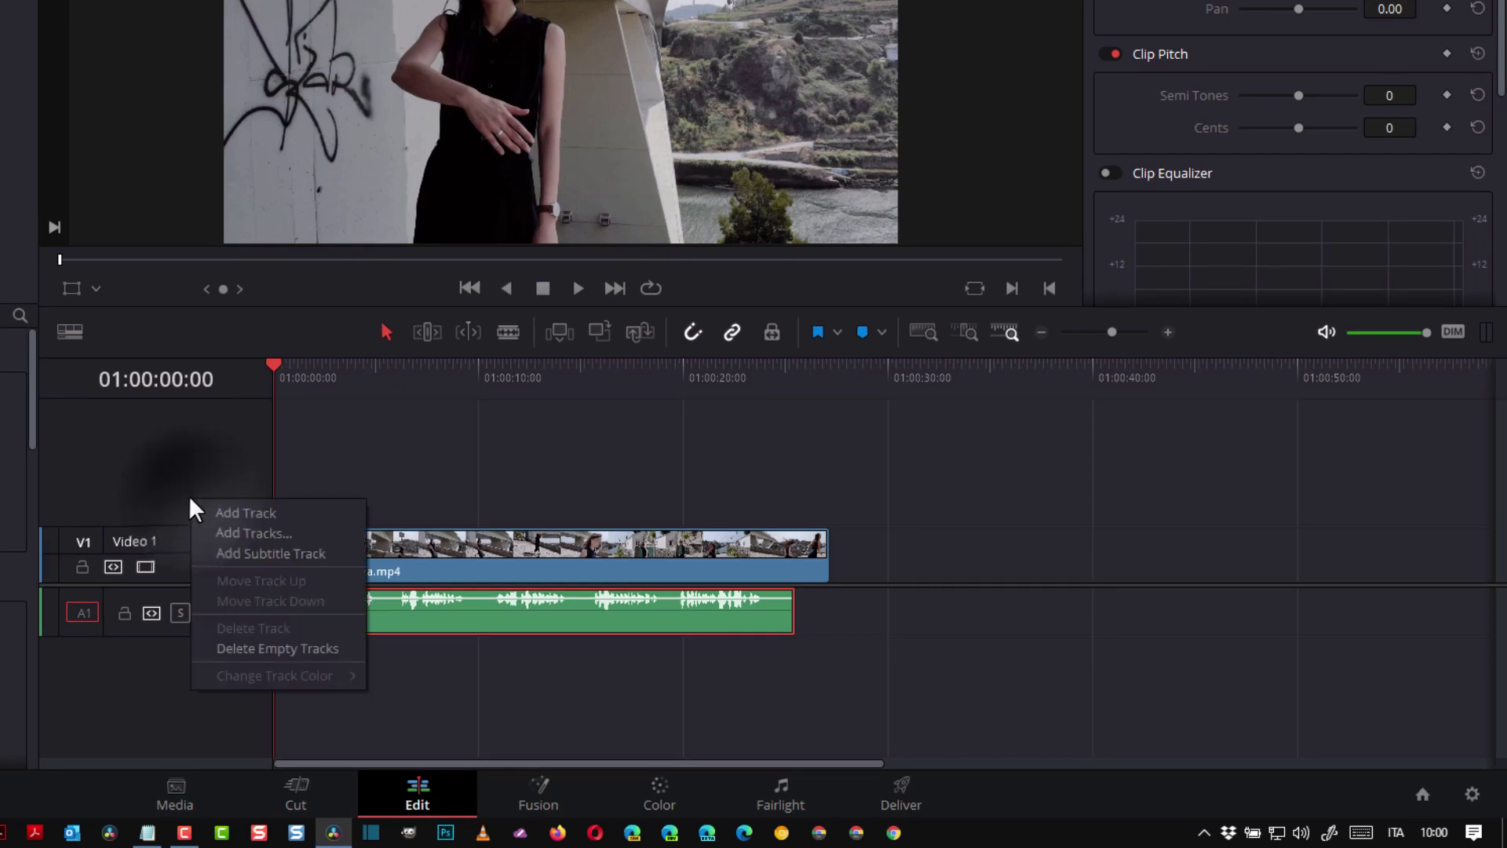
{"action": "left_click", "coordinate": [237, 554]}
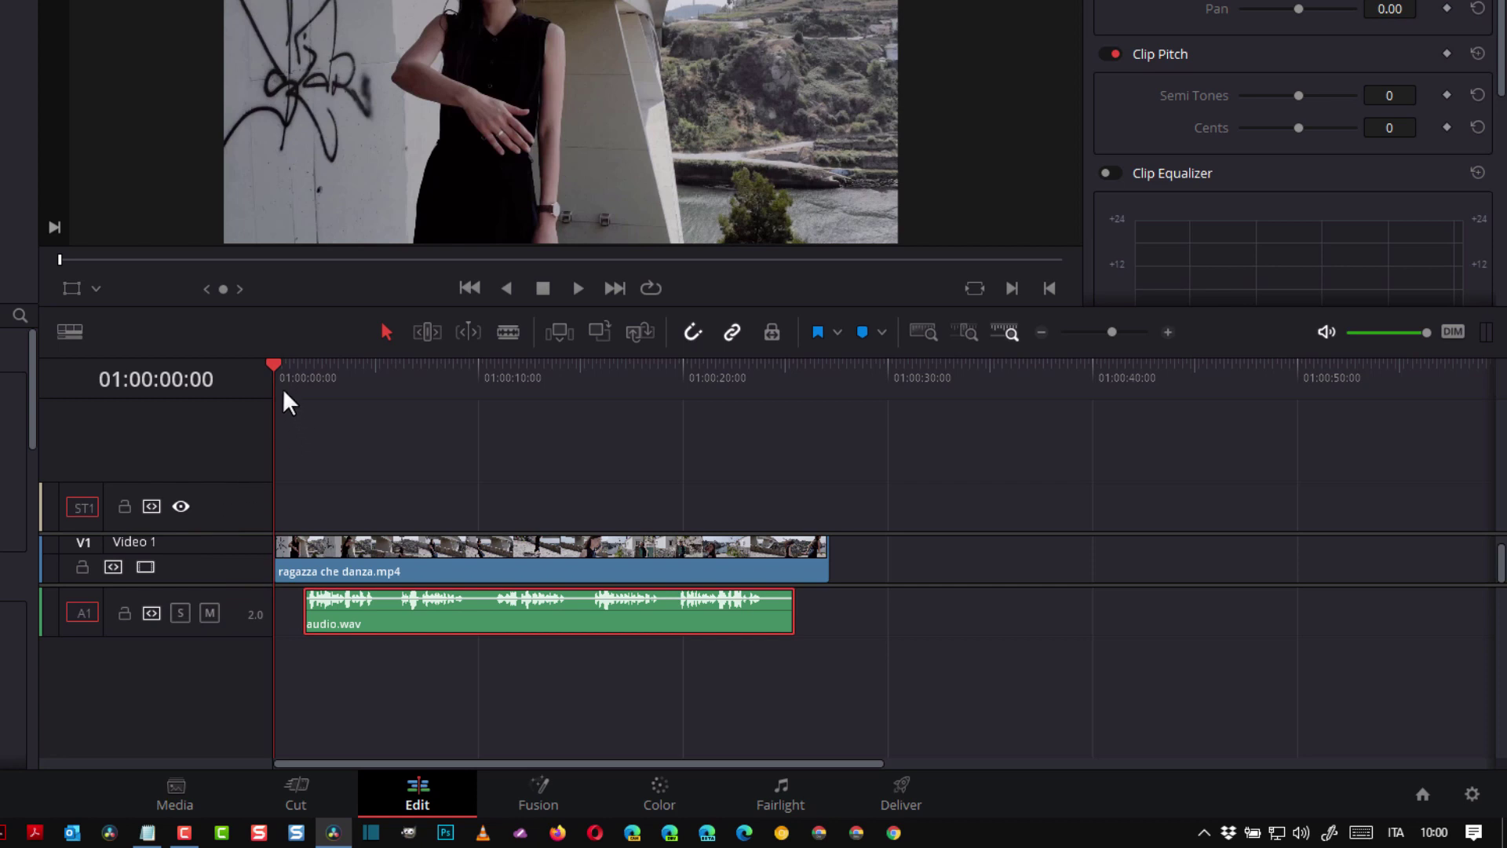
{"action": "left_click_drag", "start_coordinate": [274, 362], "coordinate": [292, 369]}
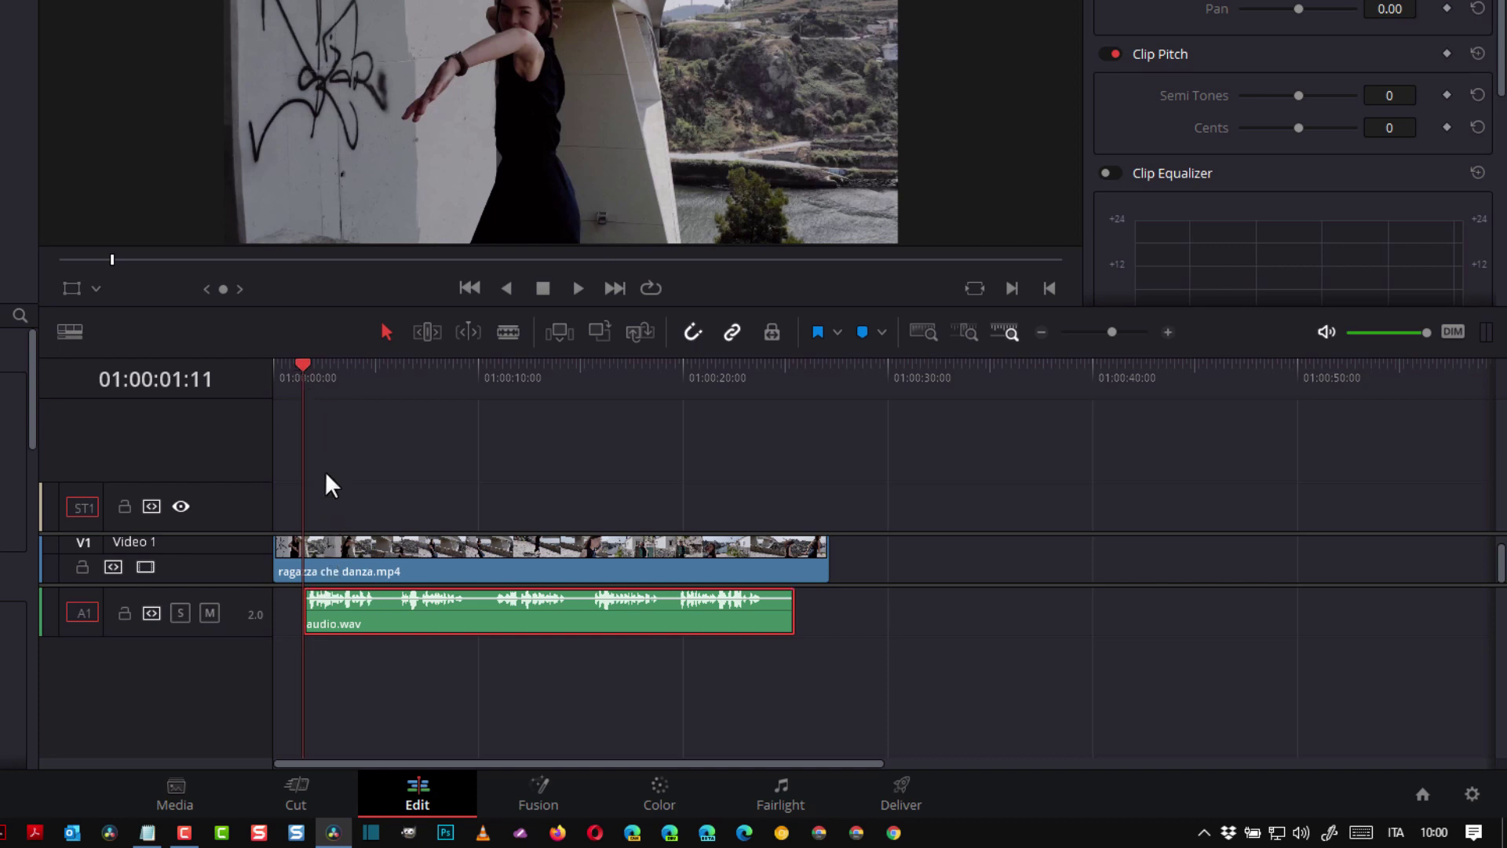
{"action": "right_click", "coordinate": [318, 518]}
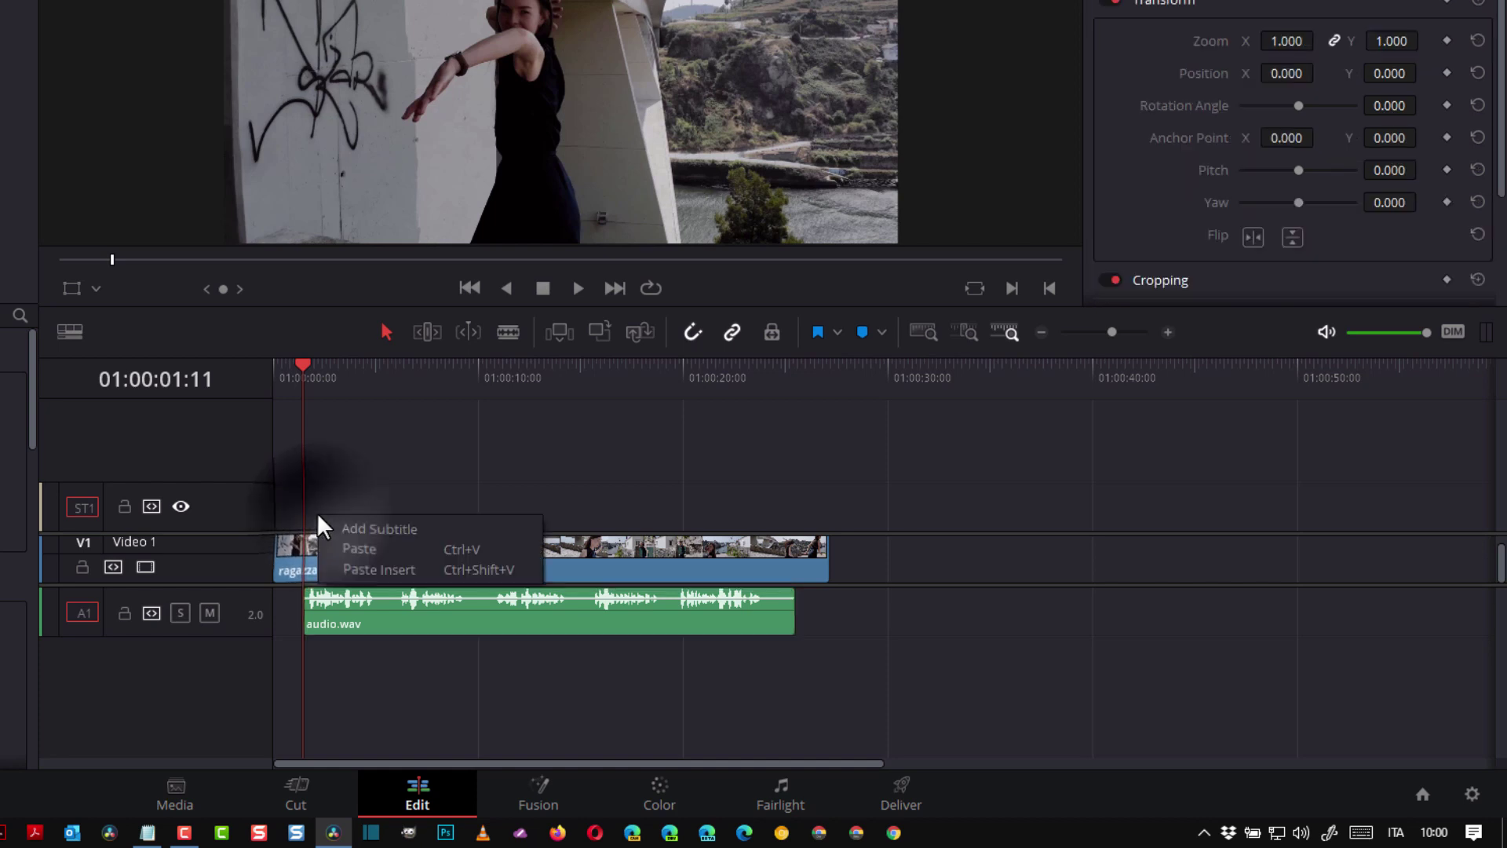
{"action": "left_click", "coordinate": [364, 527]}
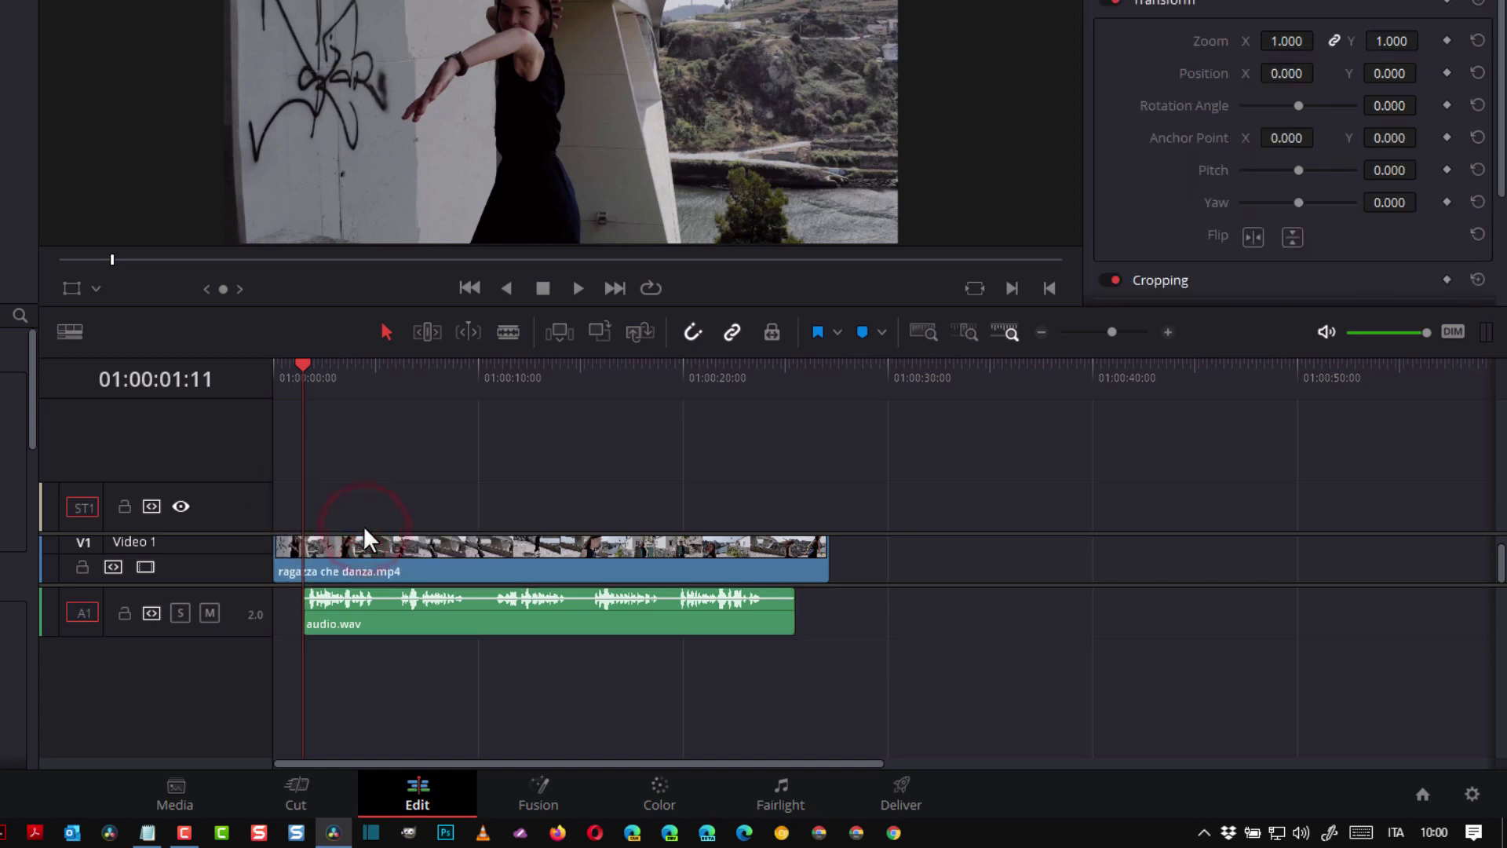
- Extend the caption clip to end at 01:00:04:16 and select its text in the Inspector
{"action": "left_click_drag", "start_coordinate": [365, 362], "coordinate": [326, 365]}
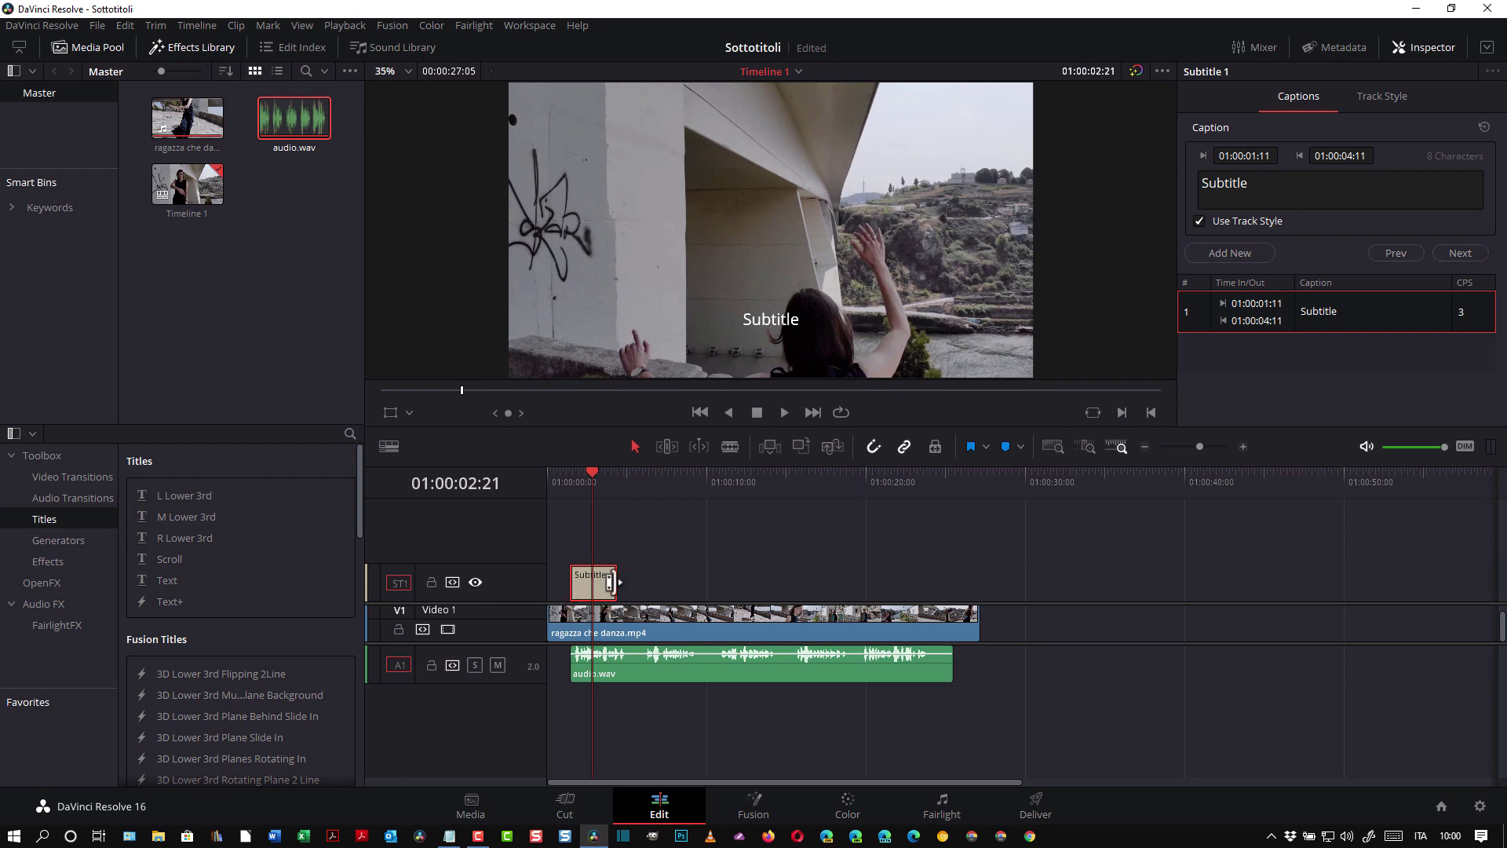
{"action": "left_click_drag", "start_coordinate": [609, 581], "coordinate": [621, 583]}
{"action": "left_click", "coordinate": [586, 581]}
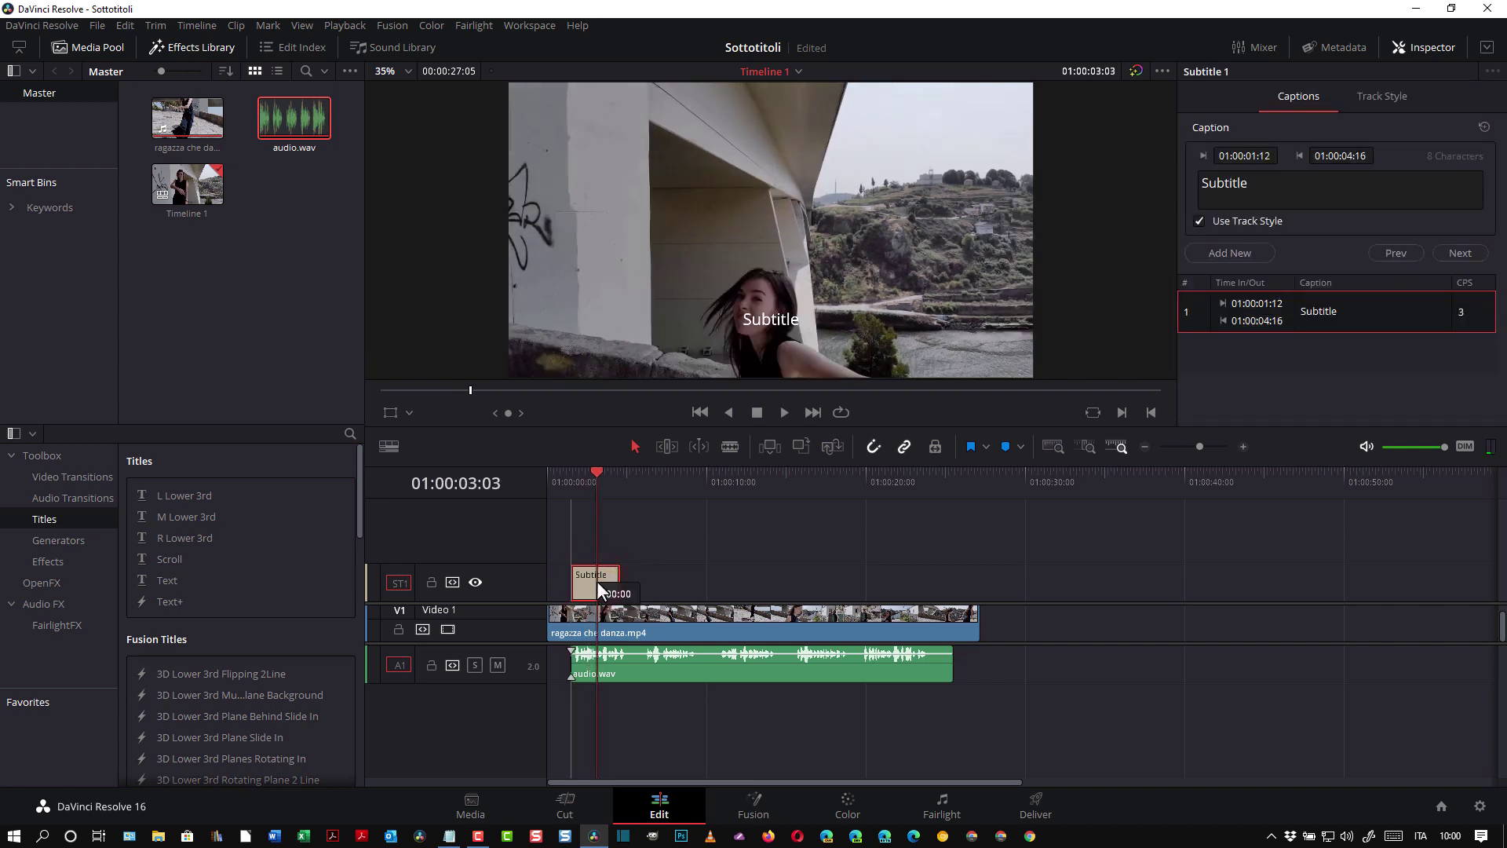
{"action": "left_click_drag", "start_coordinate": [596, 581], "coordinate": [596, 580]}
{"action": "double_click", "coordinate": [1258, 186]}
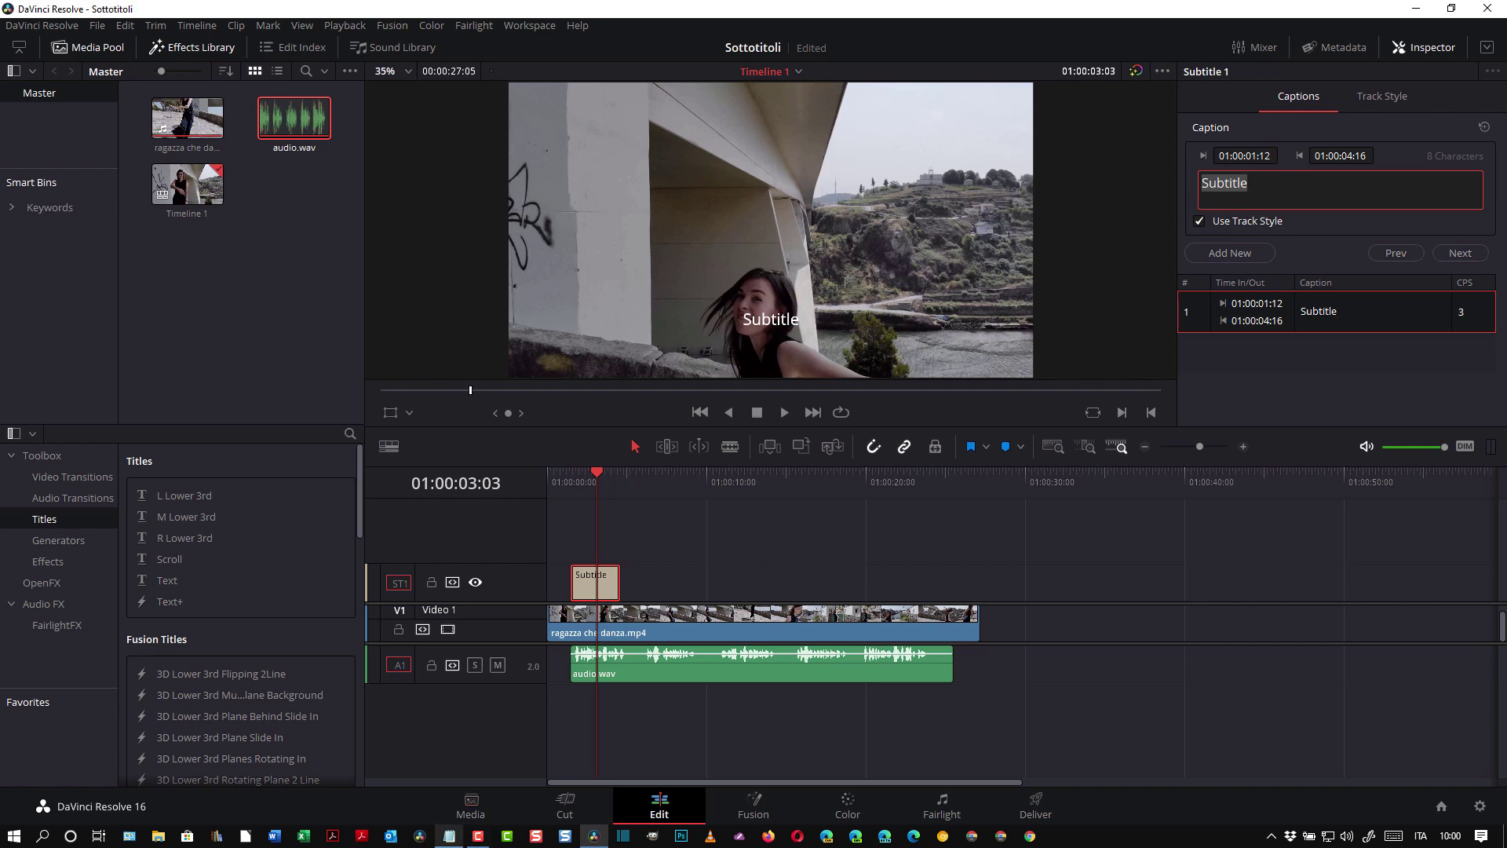
- Copy the Notepad line 'Questo è un audio registrato di test' and minimize Notepad
{"action": "left_click", "coordinate": [451, 837]}
{"action": "left_click", "coordinate": [464, 295]}
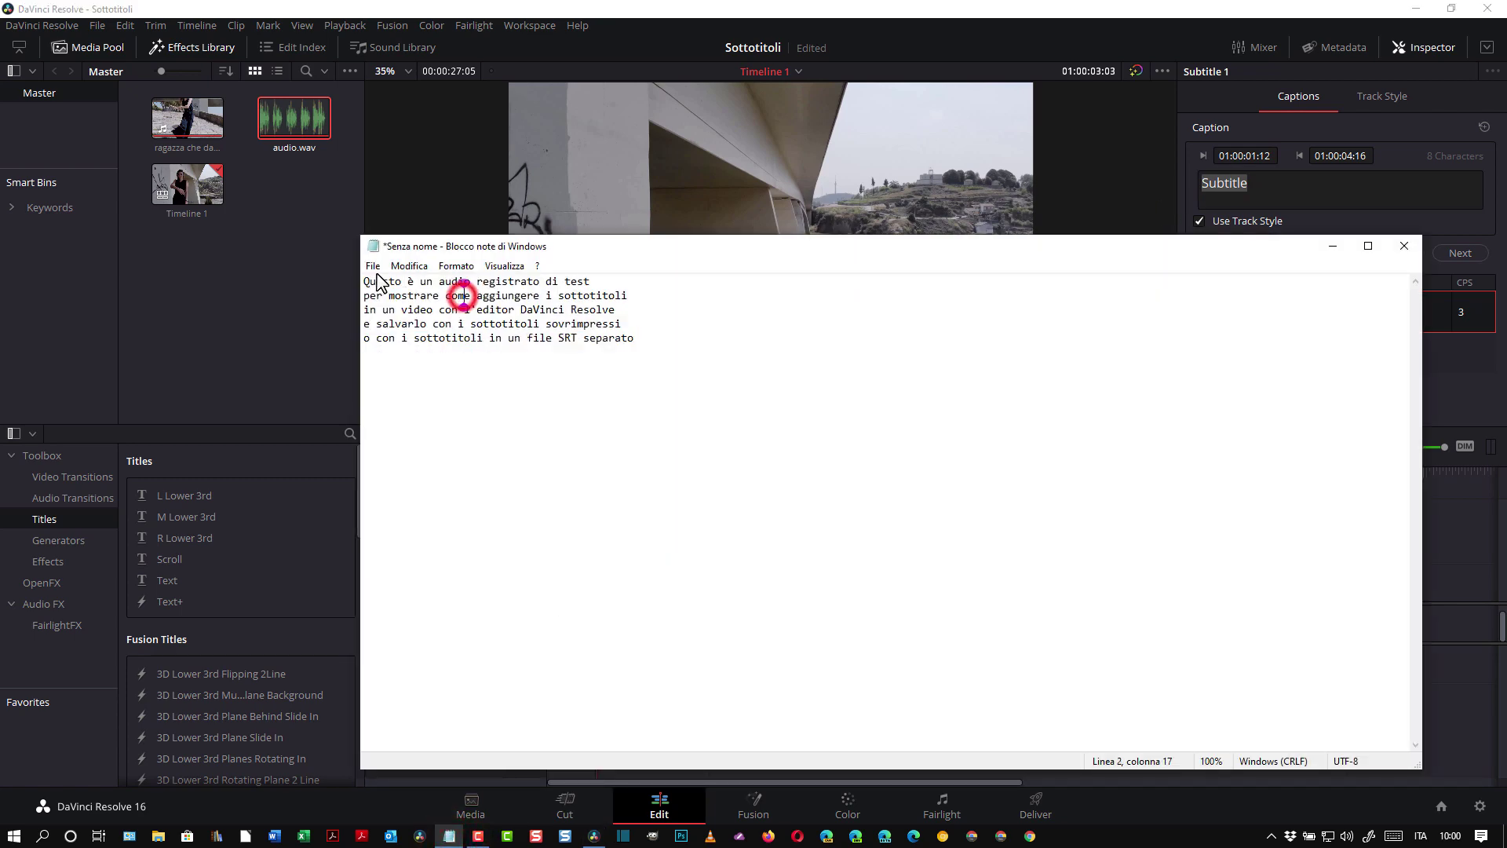
{"action": "left_click_drag", "start_coordinate": [365, 281], "coordinate": [588, 281]}
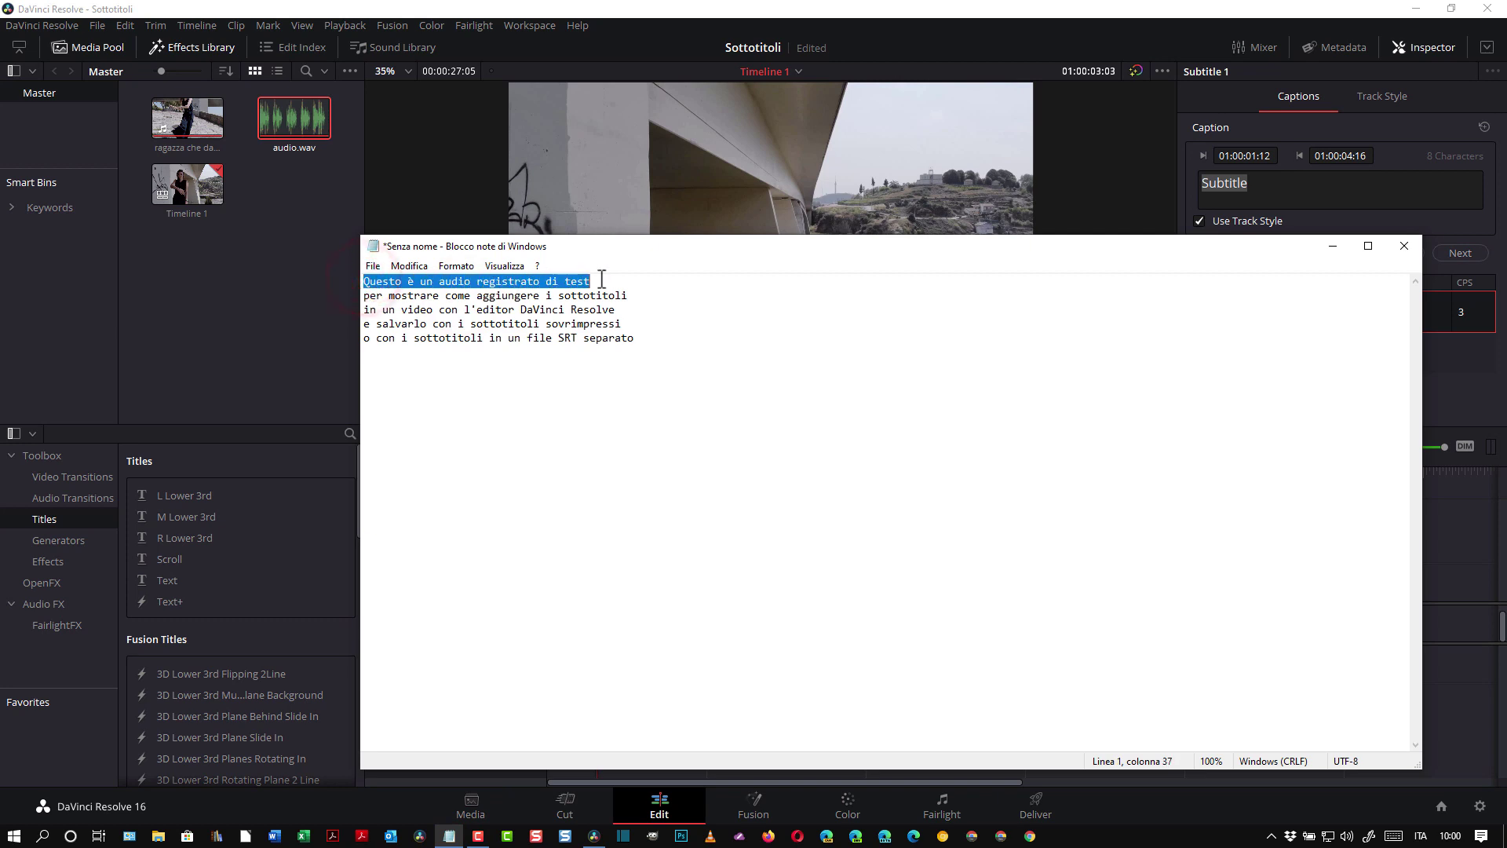
{"action": "right_click", "coordinate": [581, 279]}
{"action": "left_click", "coordinate": [611, 332]}
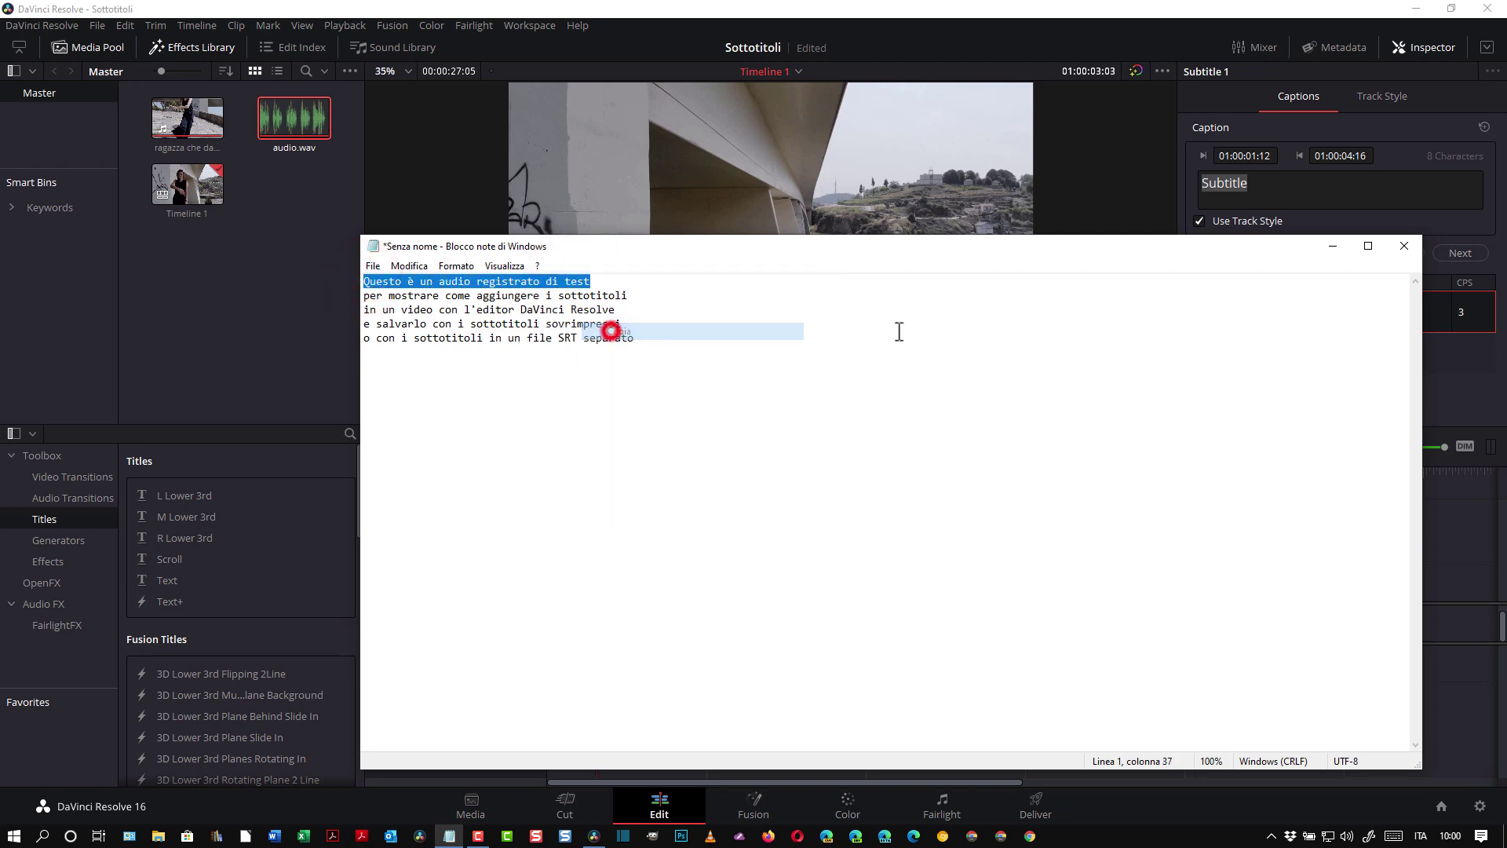
{"action": "left_click", "coordinate": [1332, 246]}
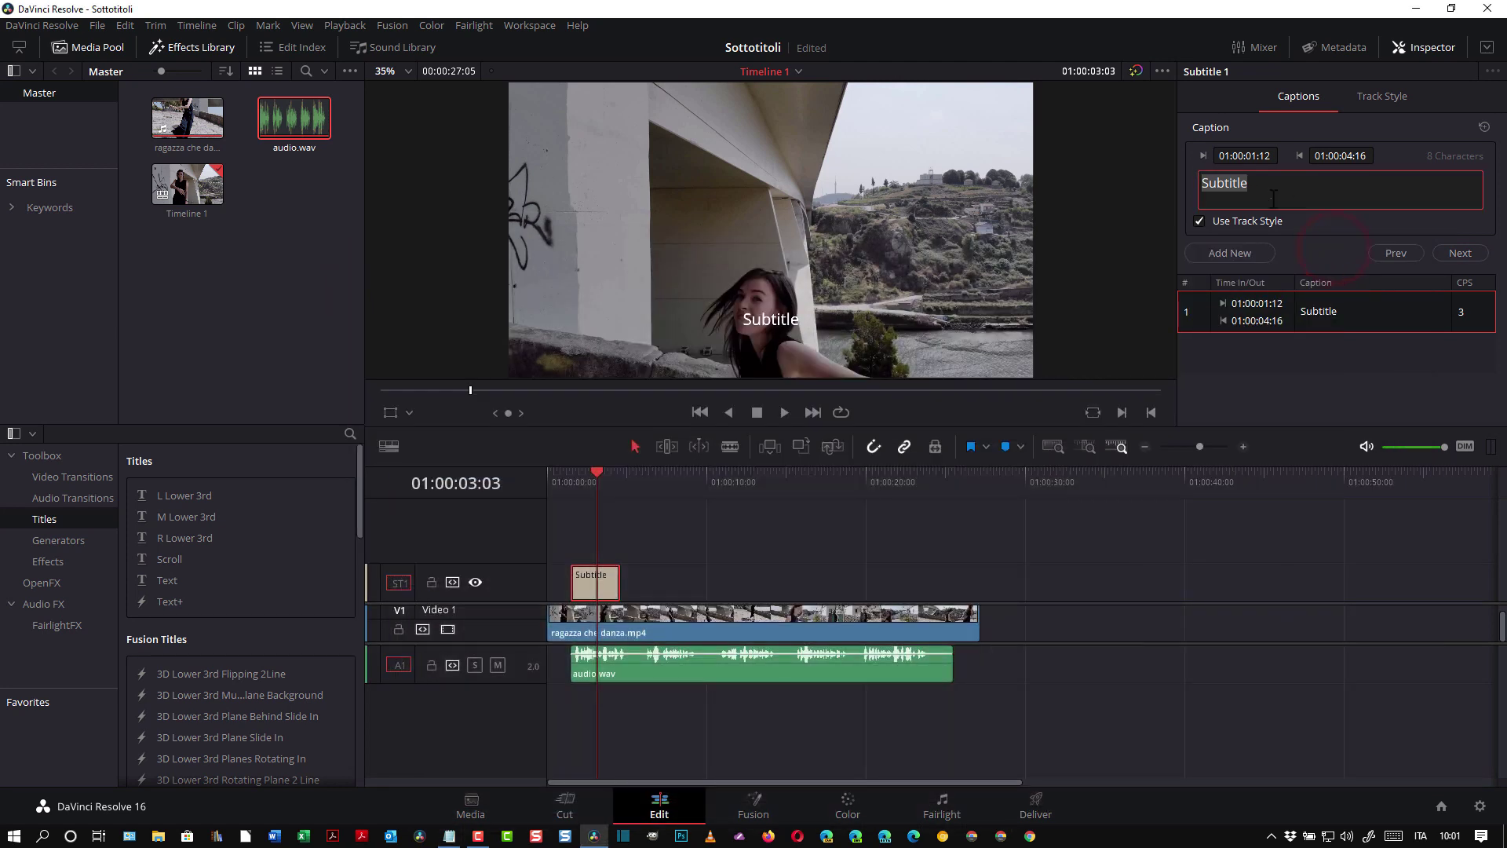
- Paste 'Questo è un audio registrato di test' as the caption, keeping it on one line
{"action": "key", "text": "ctrl+v"}
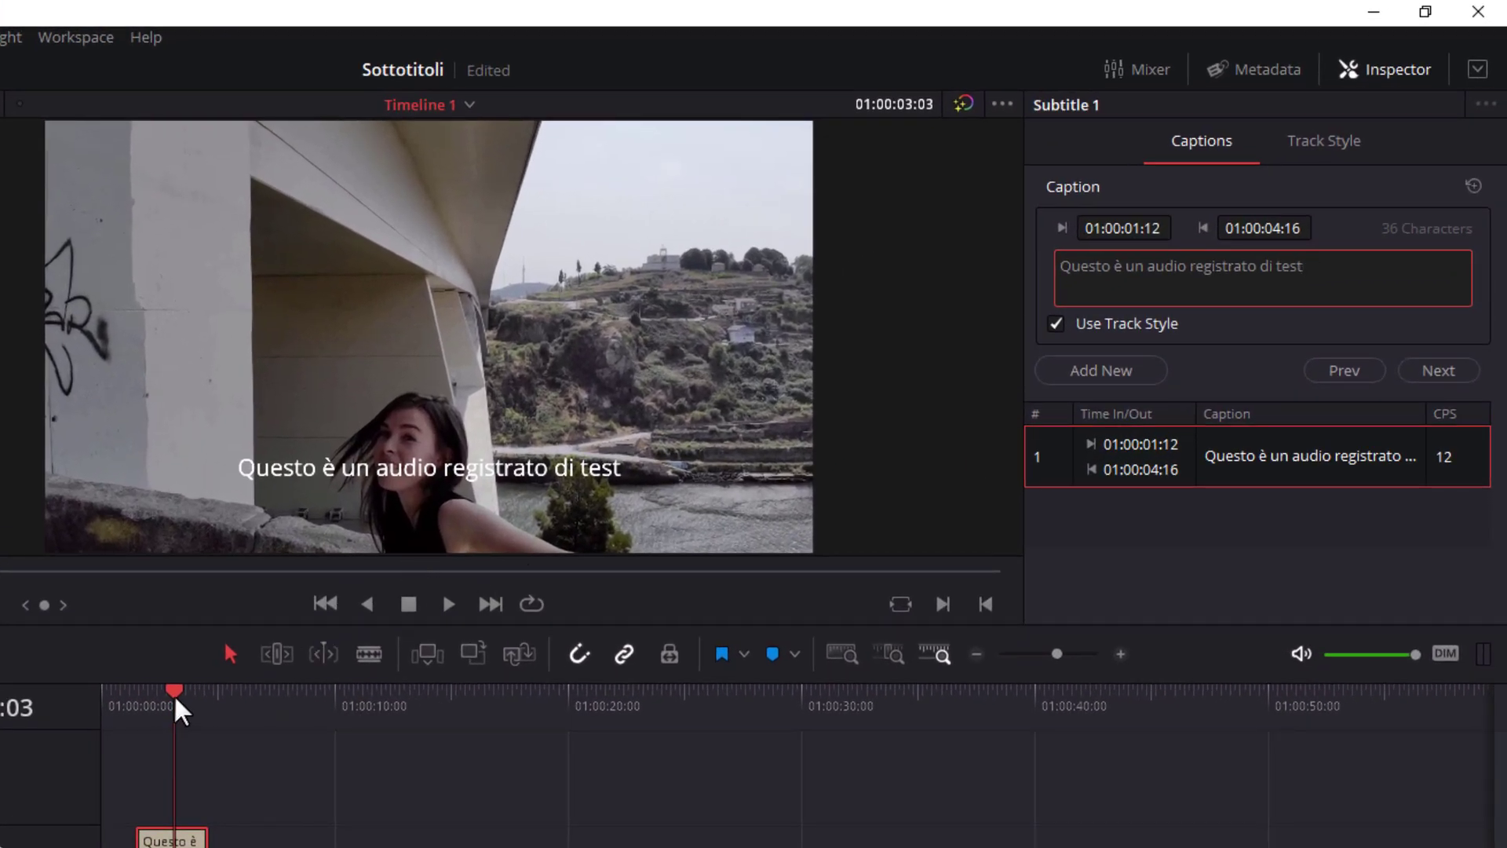
{"action": "left_click", "coordinate": [173, 690]}
{"action": "left_click_drag", "start_coordinate": [237, 656], "coordinate": [234, 656]}
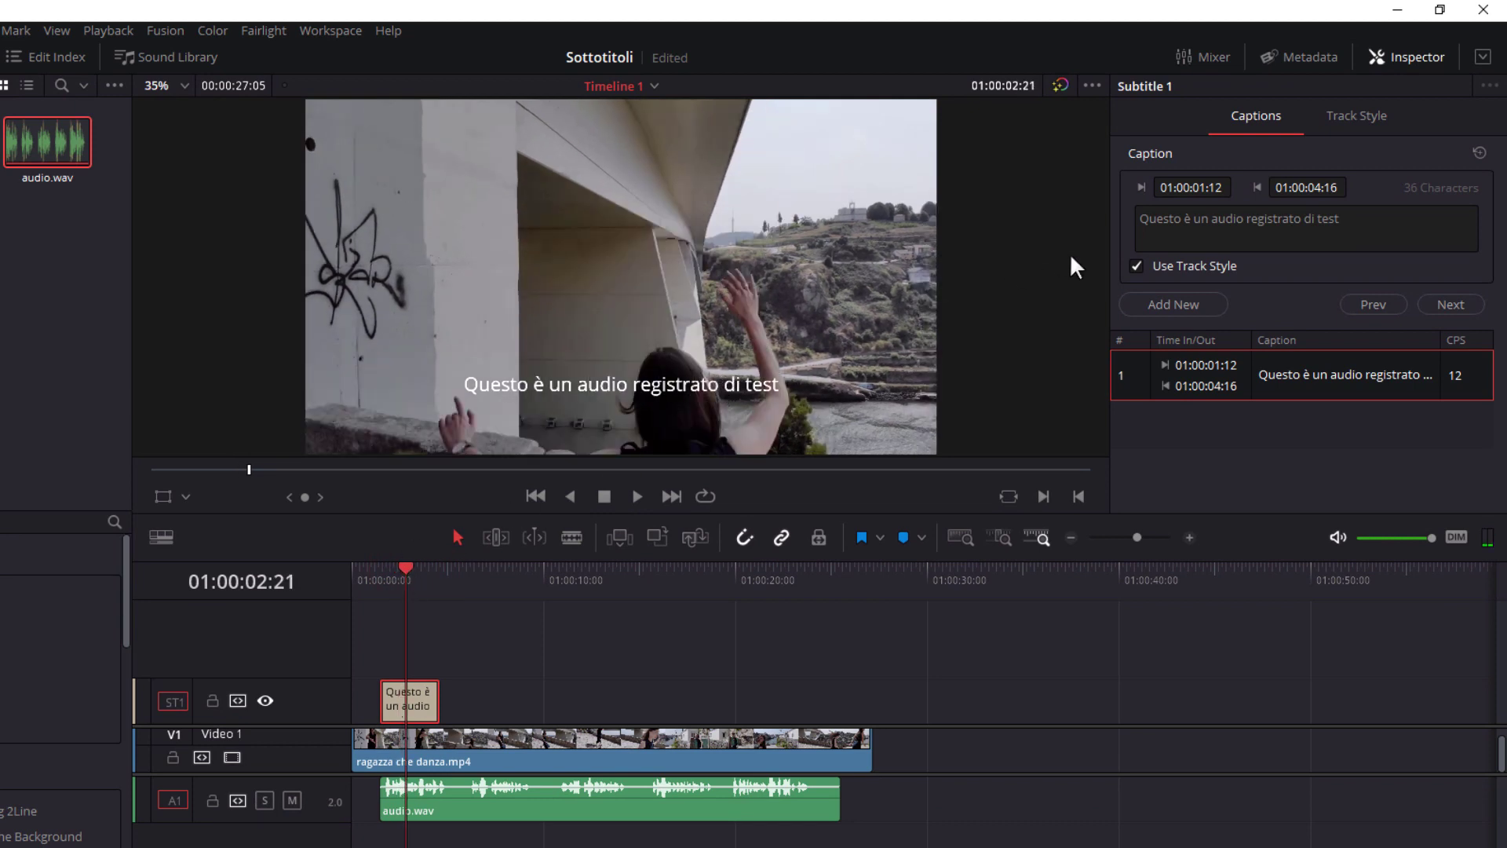
{"action": "left_click", "coordinate": [1246, 222]}
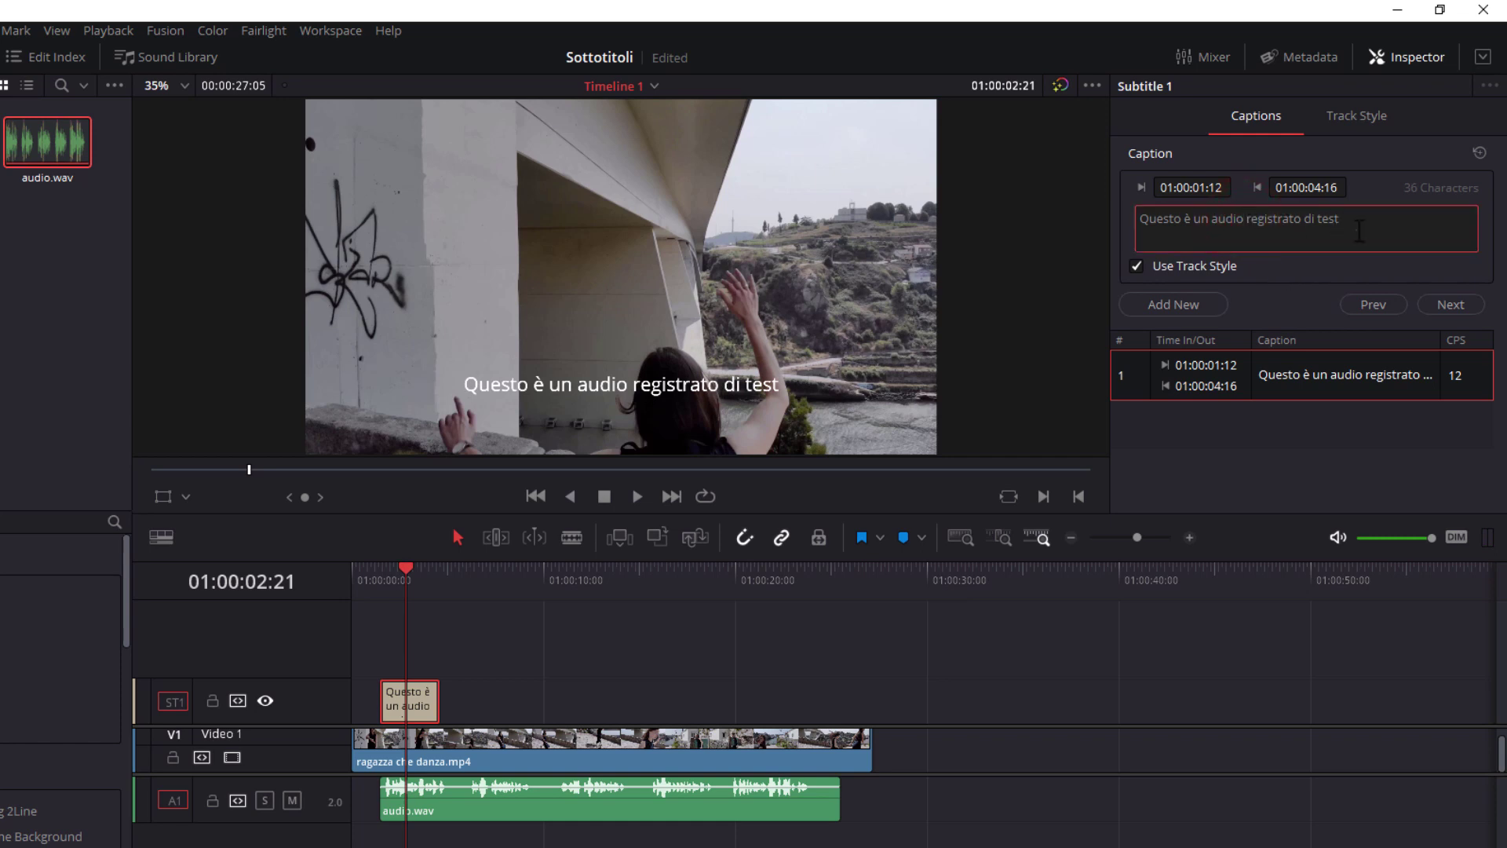
{"action": "key", "text": "Return"}
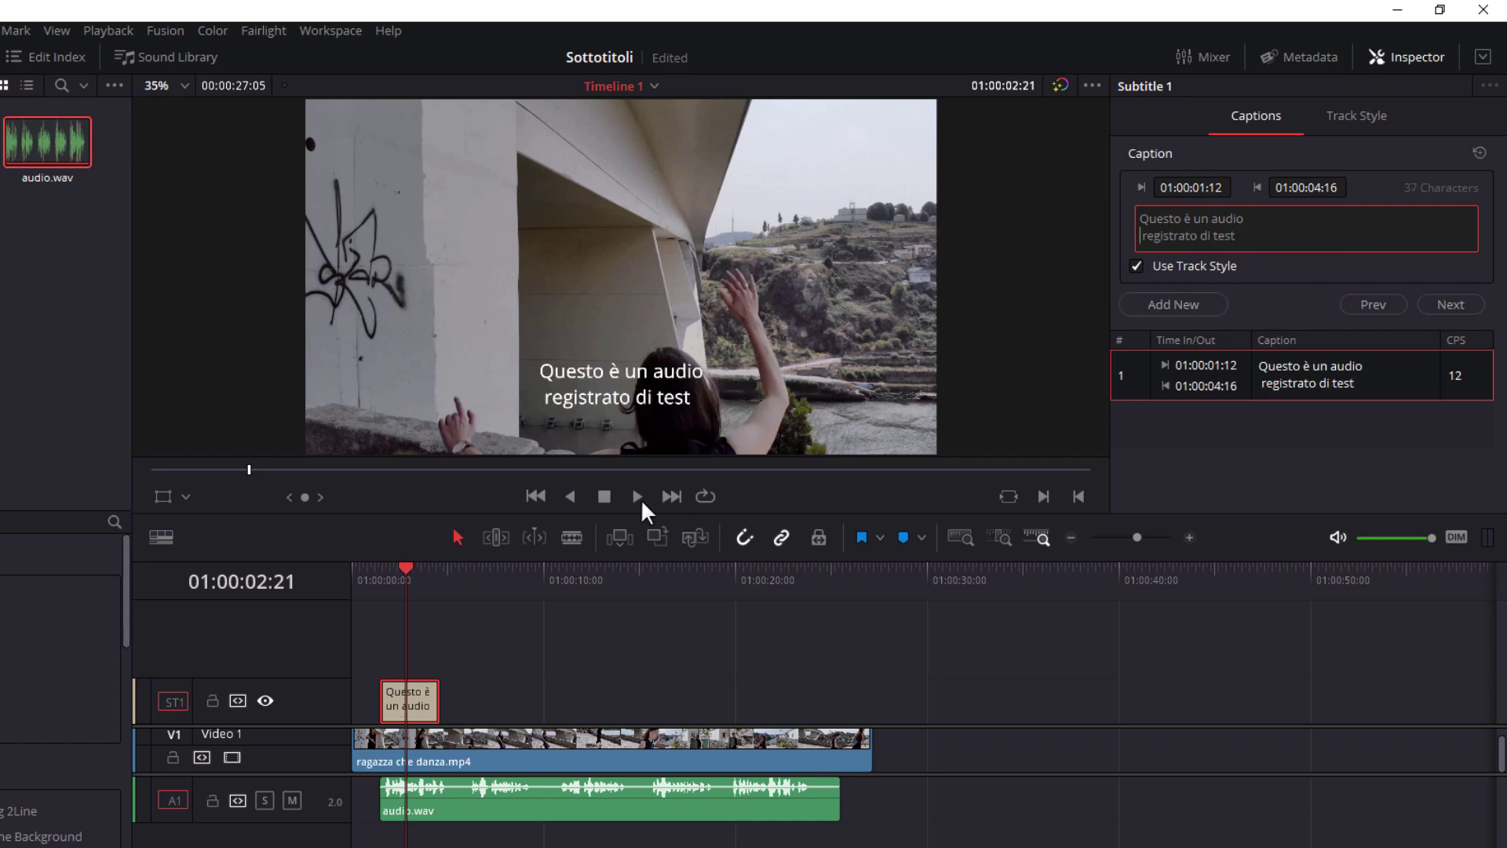
{"action": "left_click", "coordinate": [1253, 220]}
{"action": "key", "text": "Delete"}
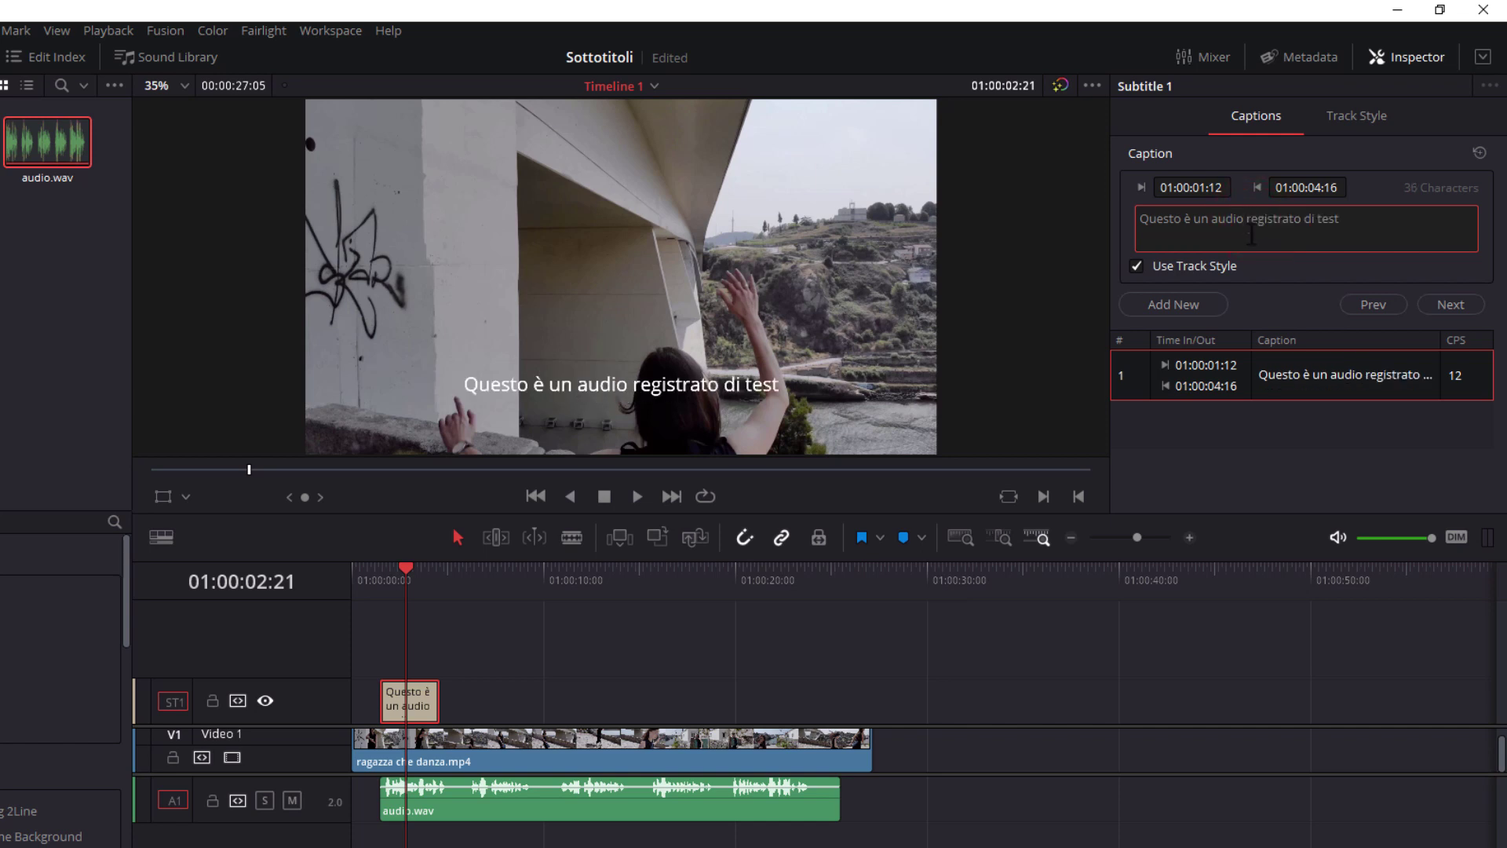
{"action": "left_click", "coordinate": [1354, 115]}
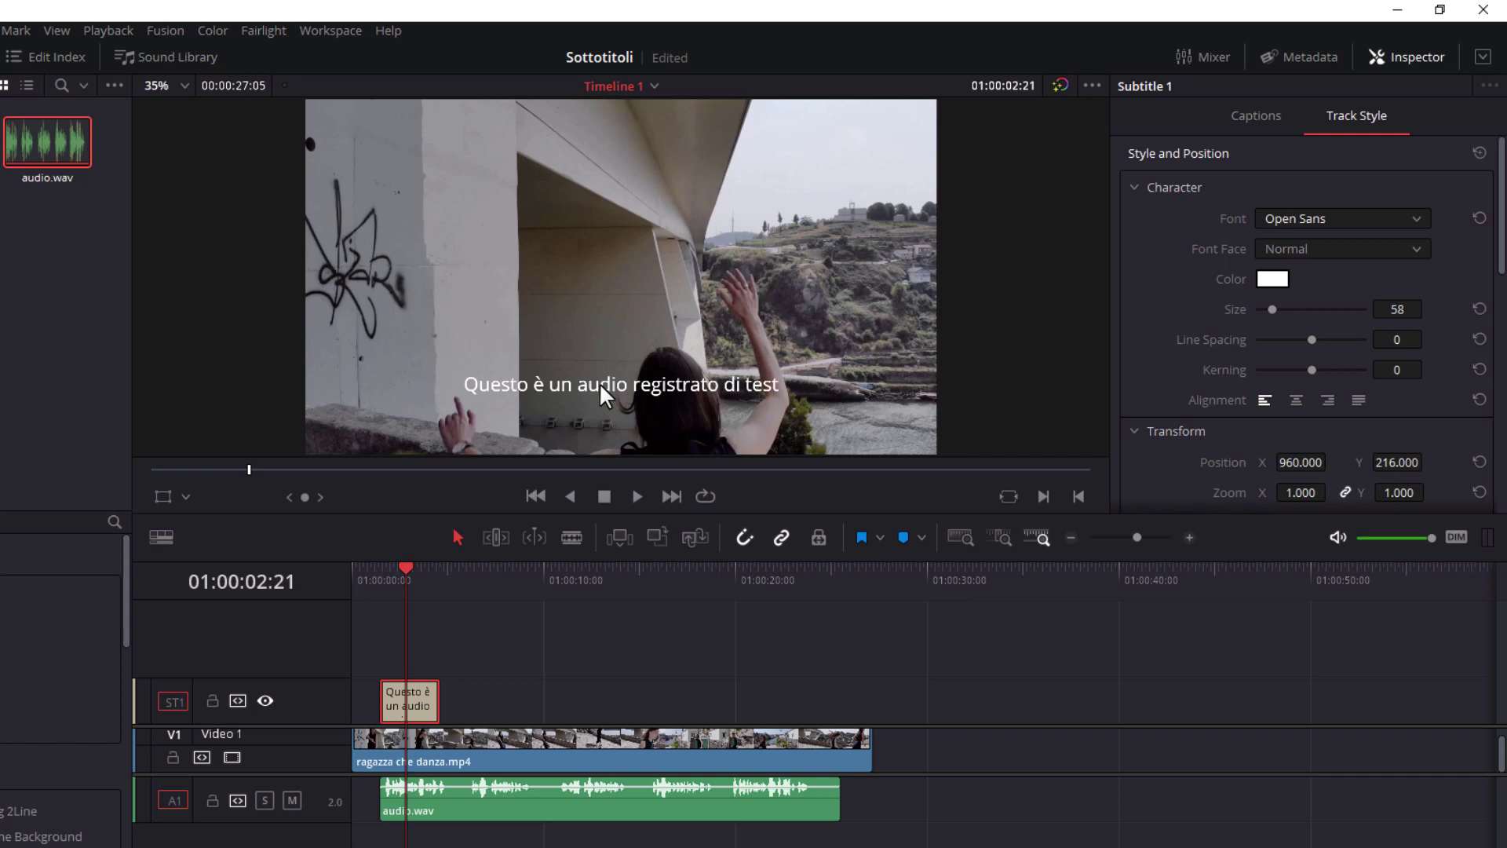
- Set the subtitle track style font to Georgia, face Bold, size 88
{"action": "left_click", "coordinate": [1421, 219]}
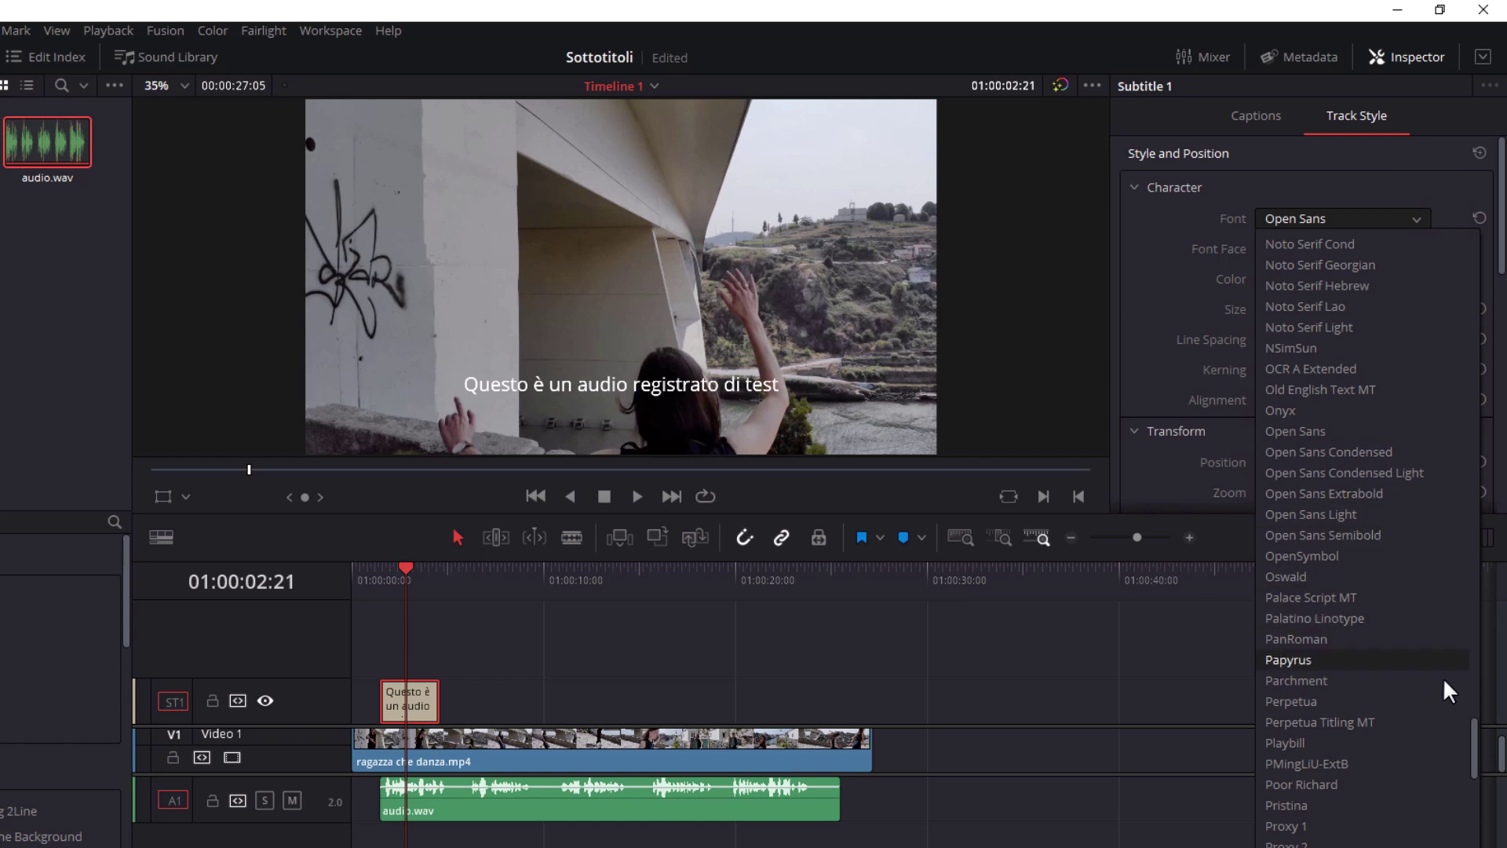
{"action": "left_click_drag", "start_coordinate": [1471, 746], "coordinate": [1476, 493]}
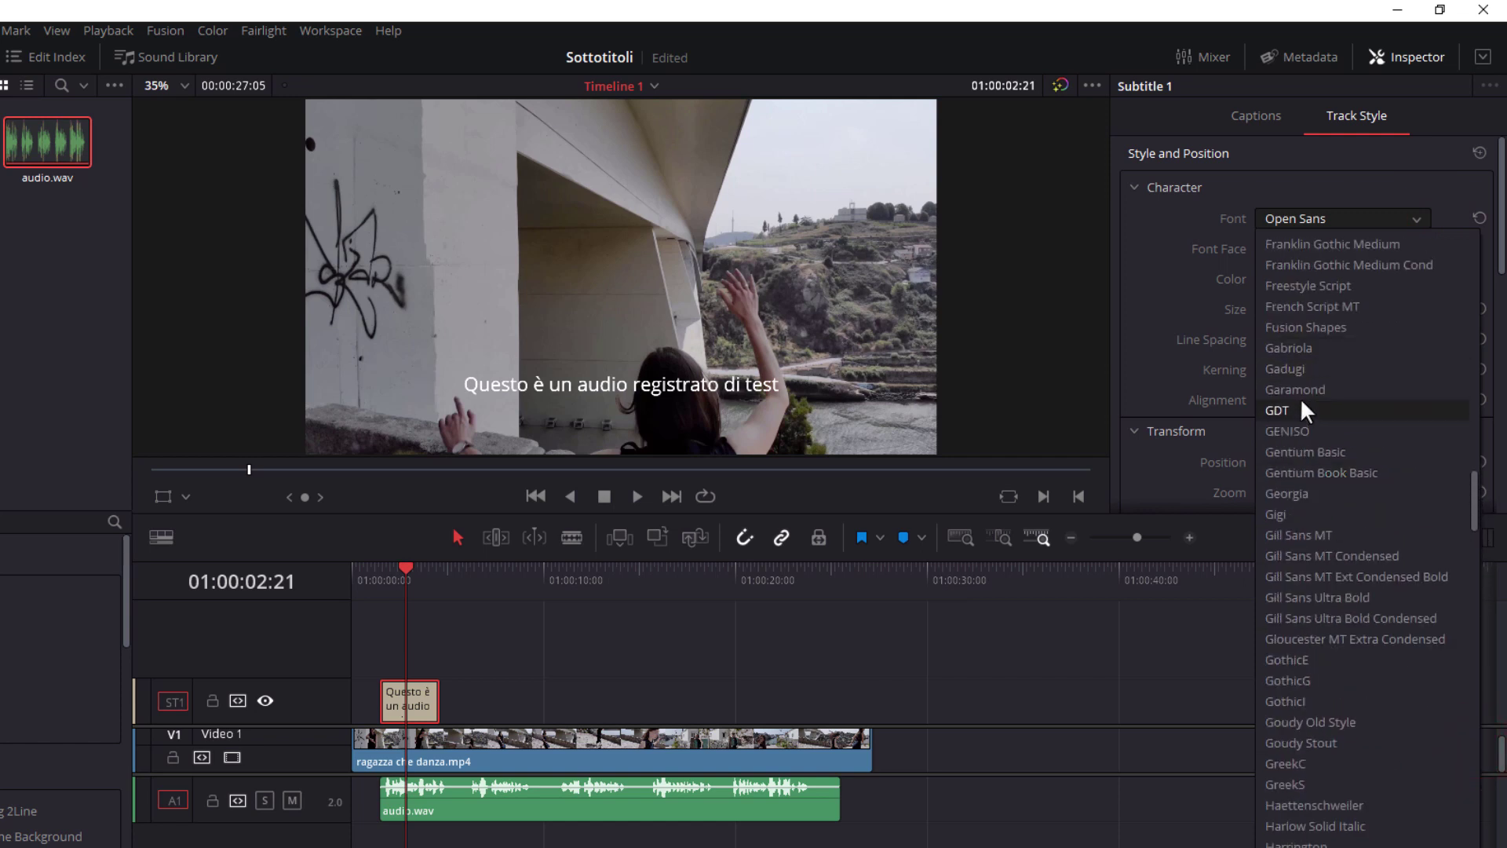
{"action": "left_click", "coordinate": [1289, 491]}
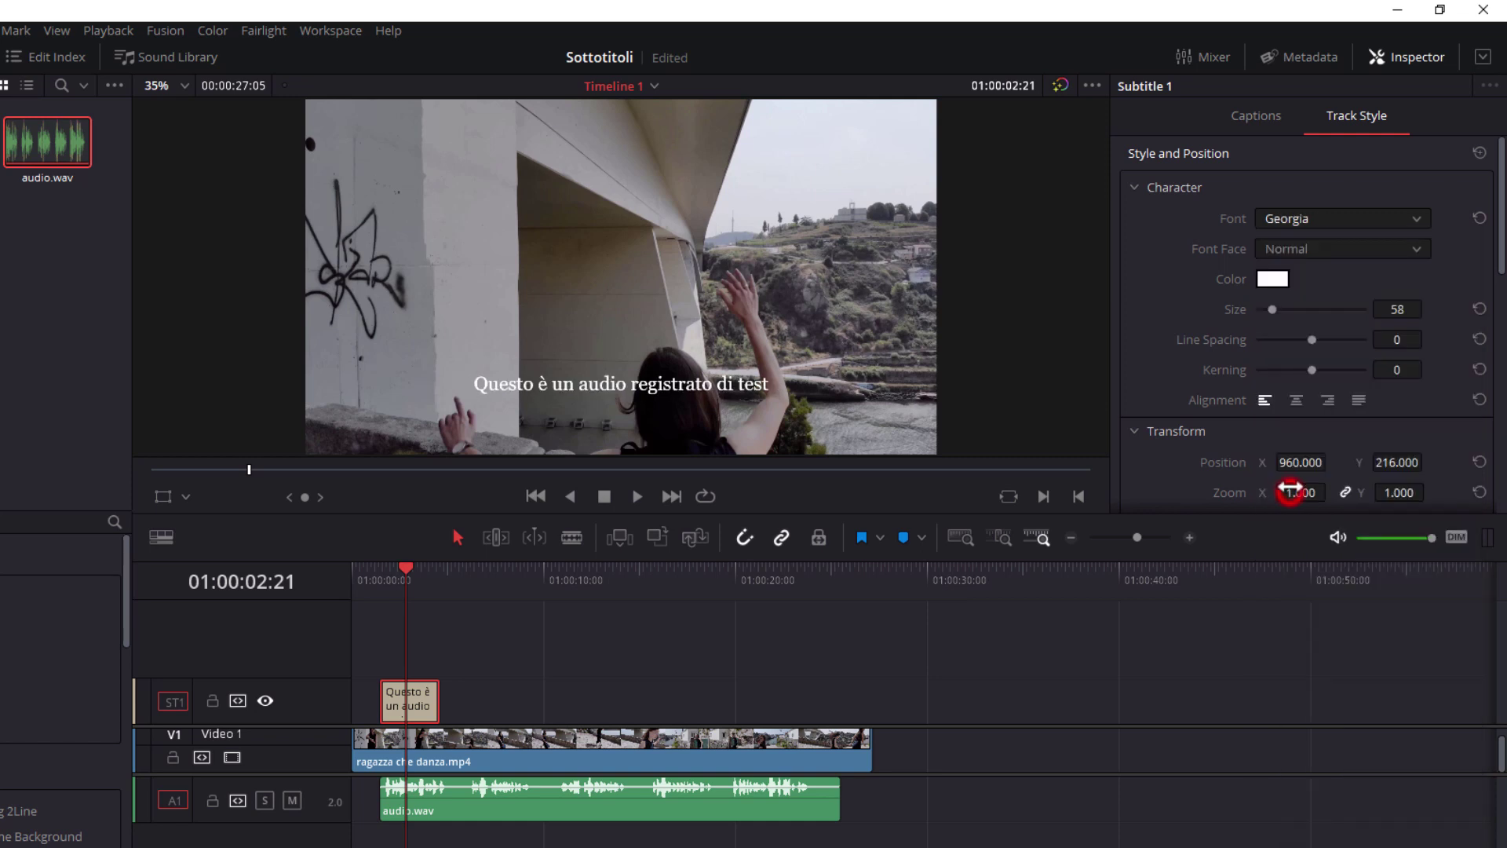
{"action": "left_click", "coordinate": [1415, 249]}
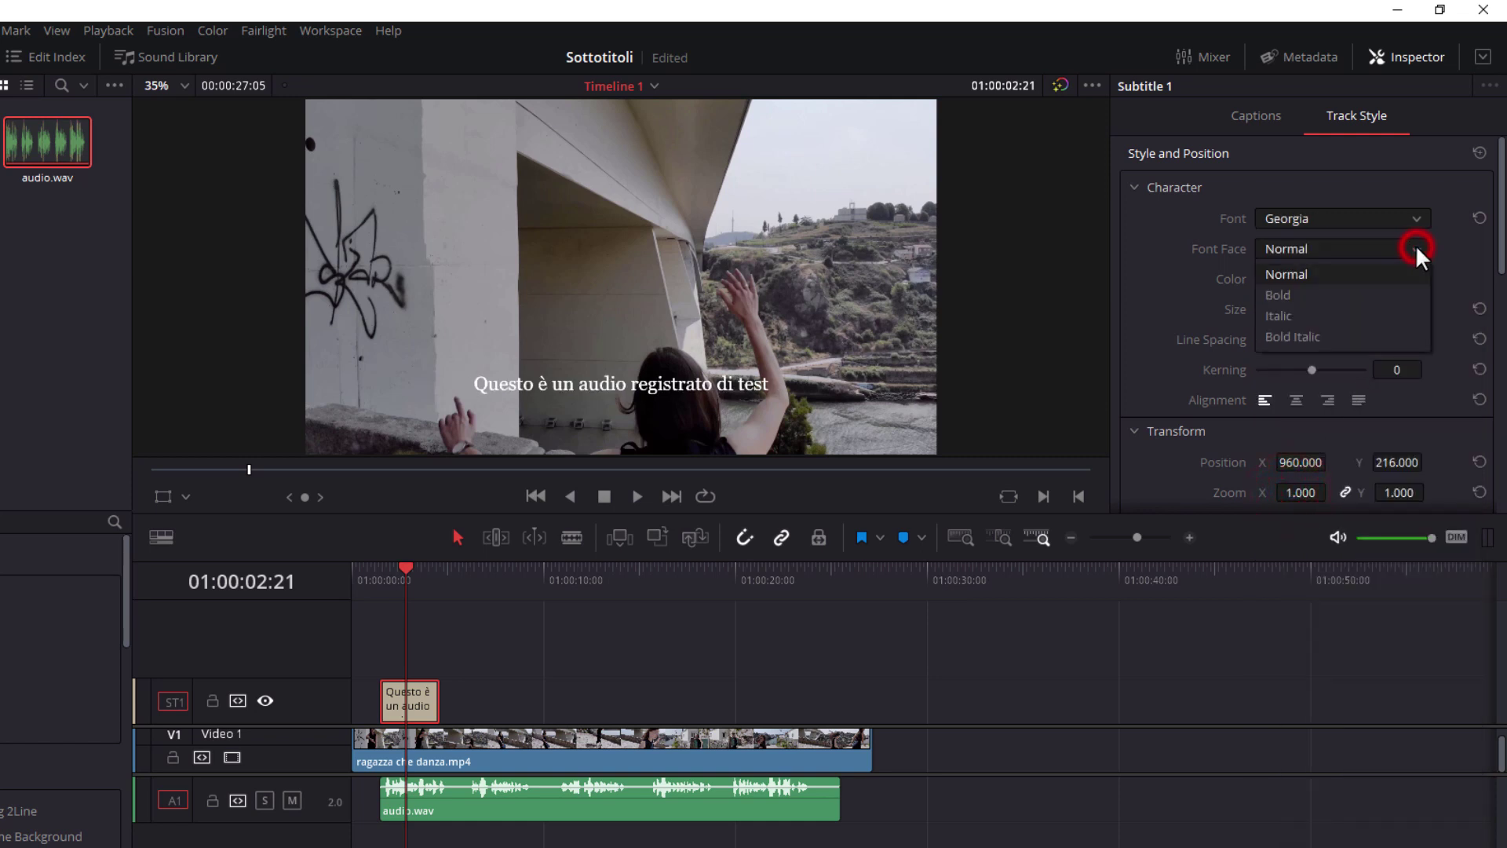
{"action": "left_click", "coordinate": [1284, 302]}
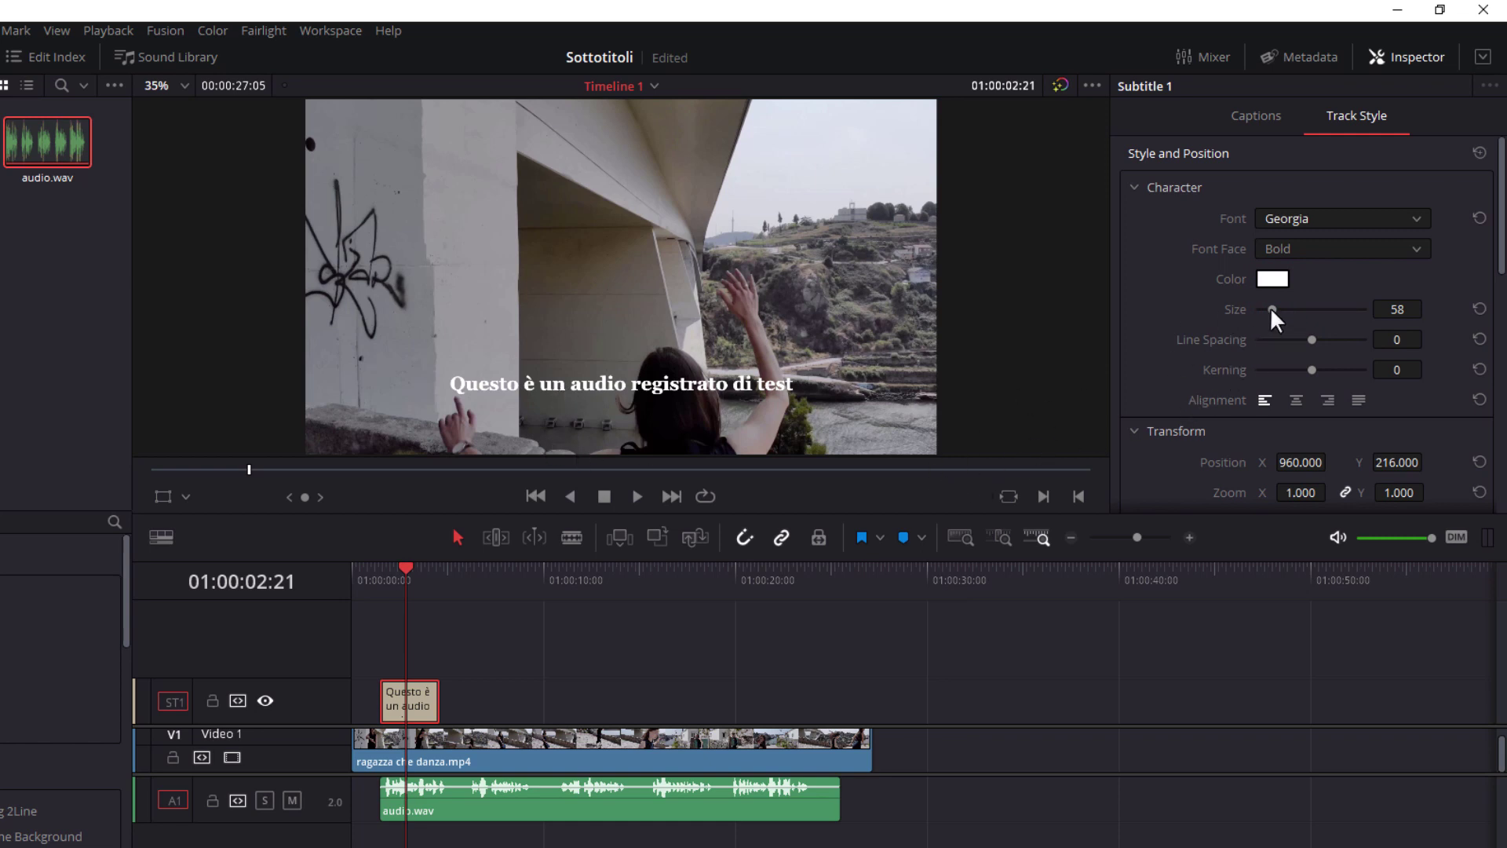
{"action": "left_click_drag", "start_coordinate": [1270, 308], "coordinate": [1279, 307]}
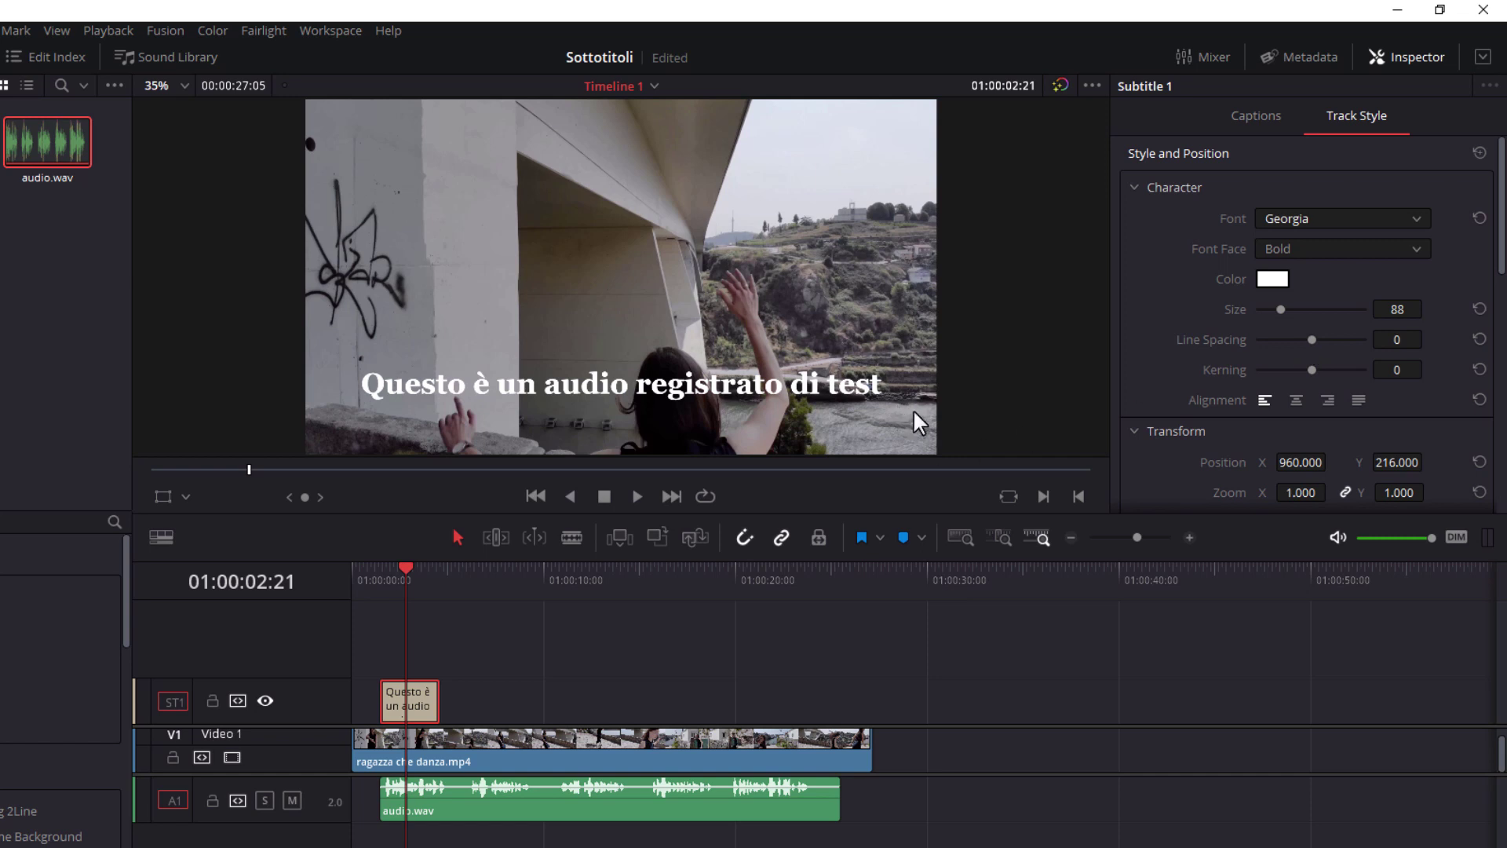
- Temporarily break the caption after 'audio', set Line Spacing to -11, then rejoin it
{"action": "left_click", "coordinate": [1253, 125]}
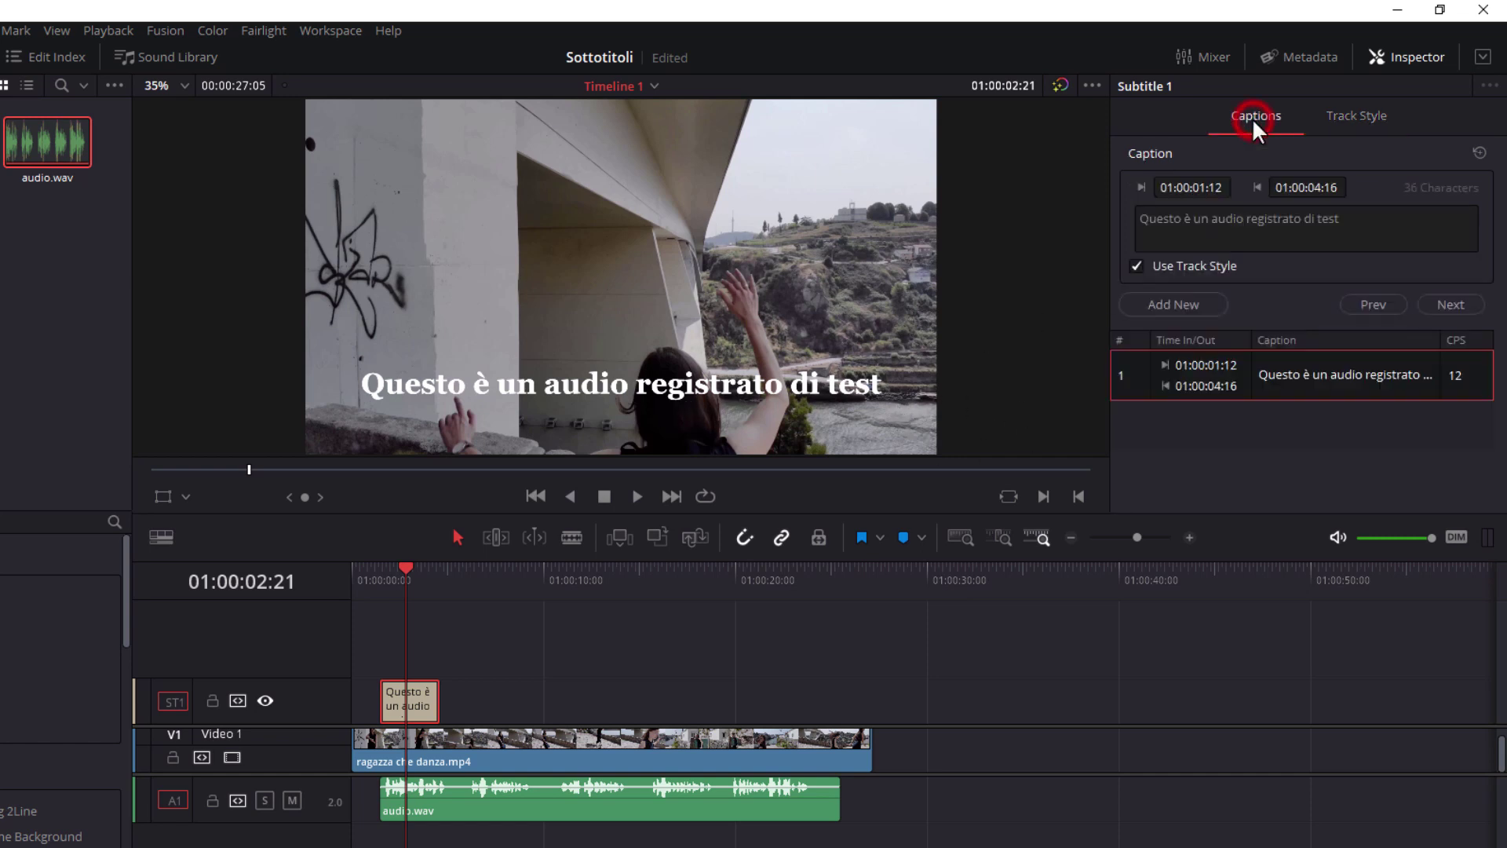
{"action": "left_click", "coordinate": [1246, 222]}
{"action": "key", "text": "Return"}
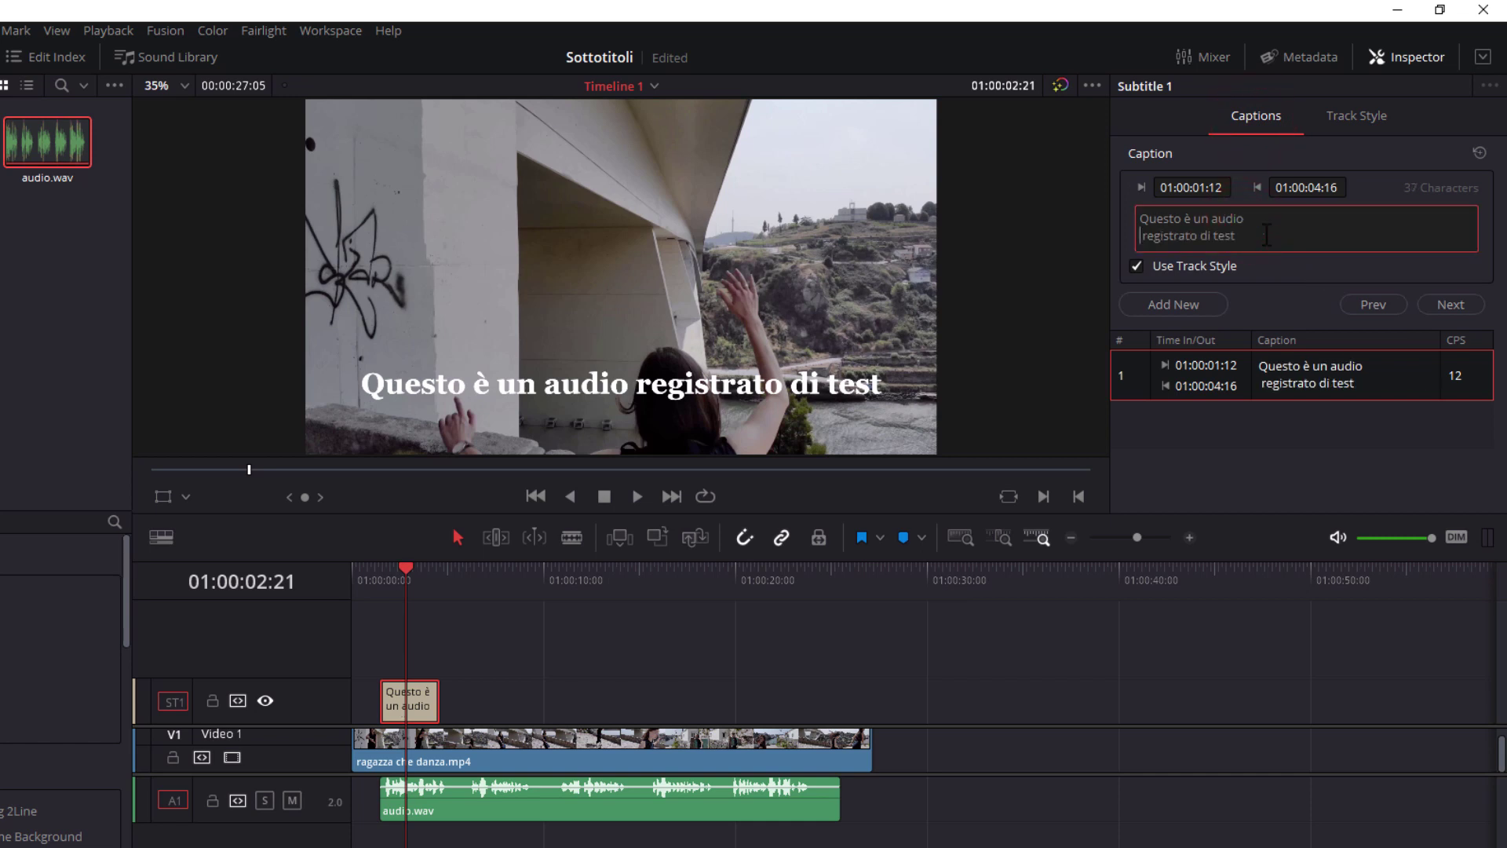
{"action": "left_click", "coordinate": [1356, 115]}
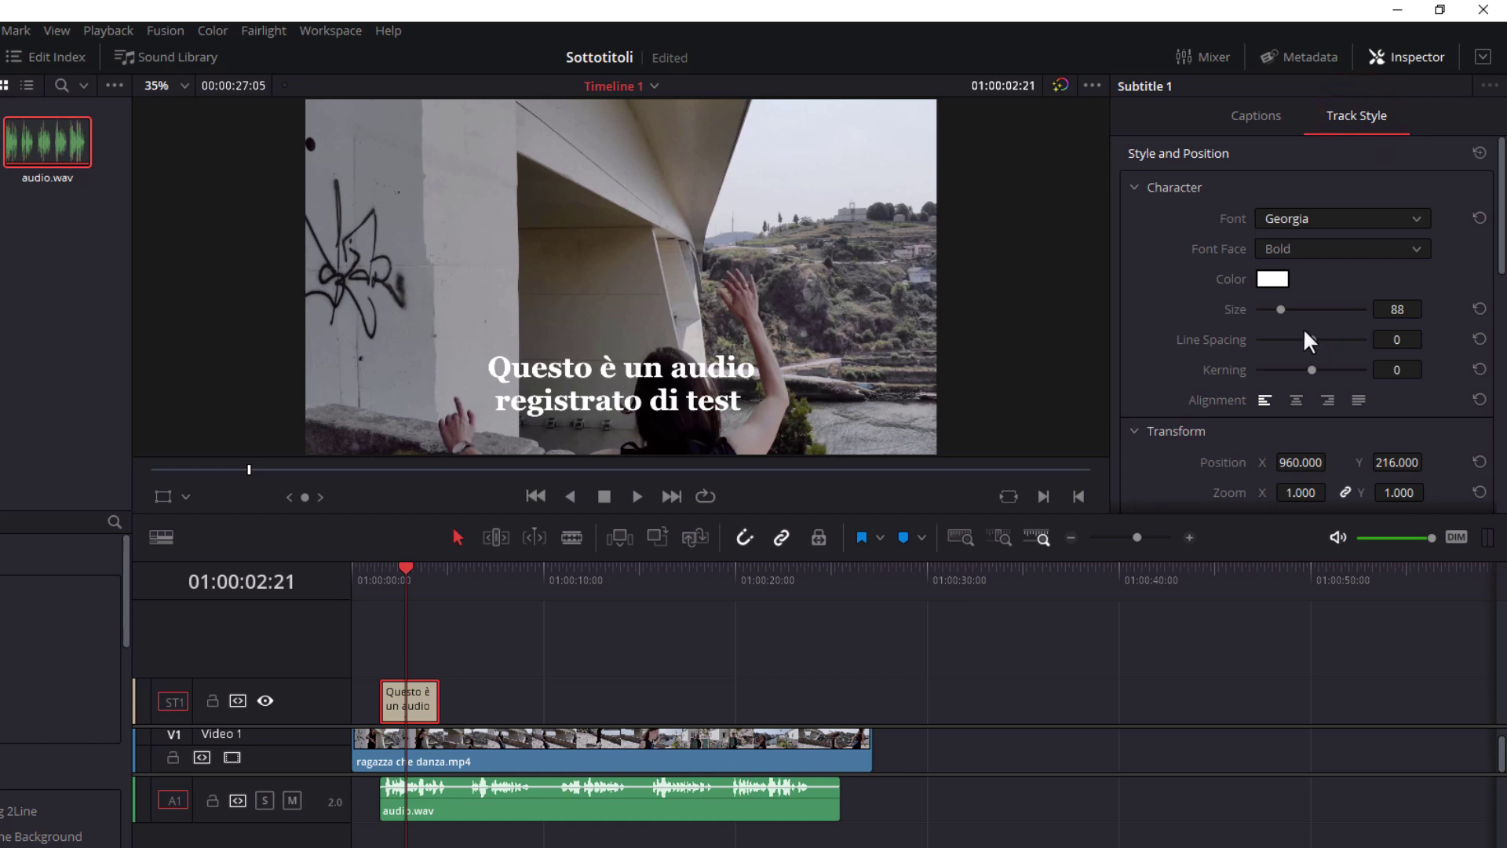
{"action": "left_click_drag", "start_coordinate": [1311, 340], "coordinate": [1305, 342]}
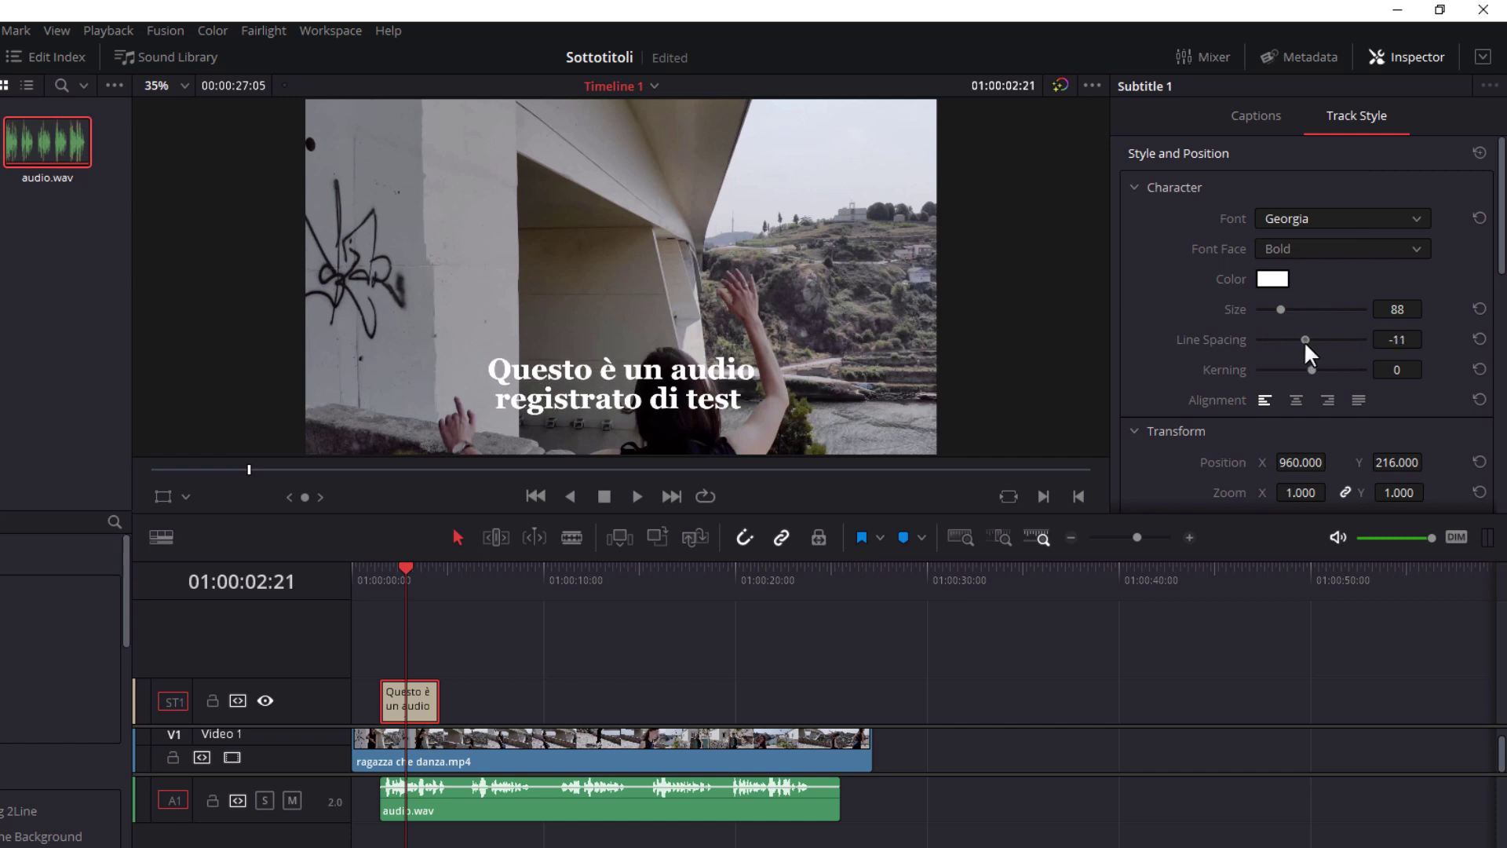
{"action": "left_click", "coordinate": [1254, 117]}
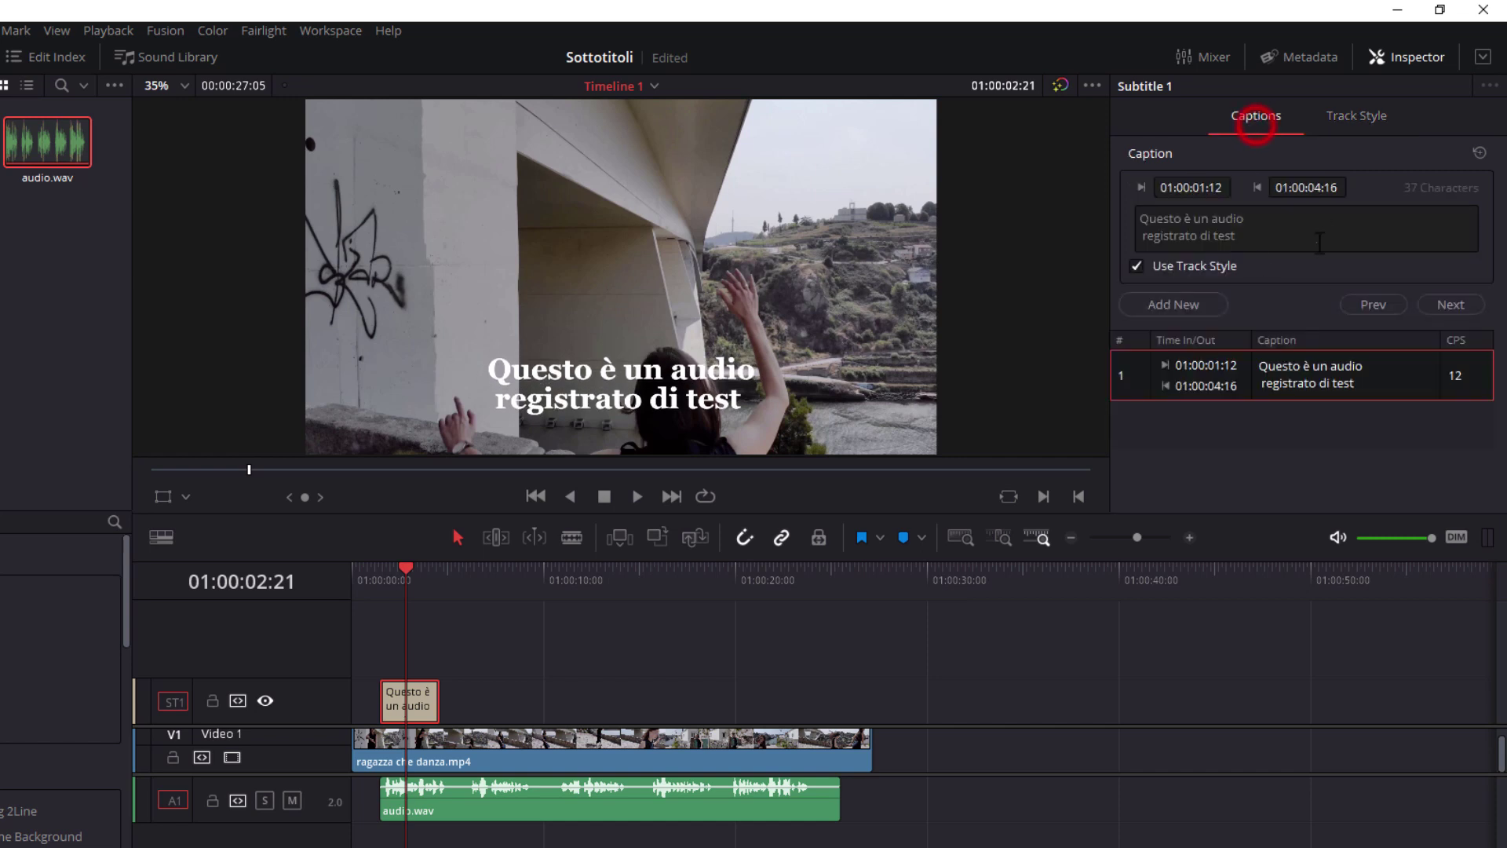
{"action": "left_click", "coordinate": [1247, 222]}
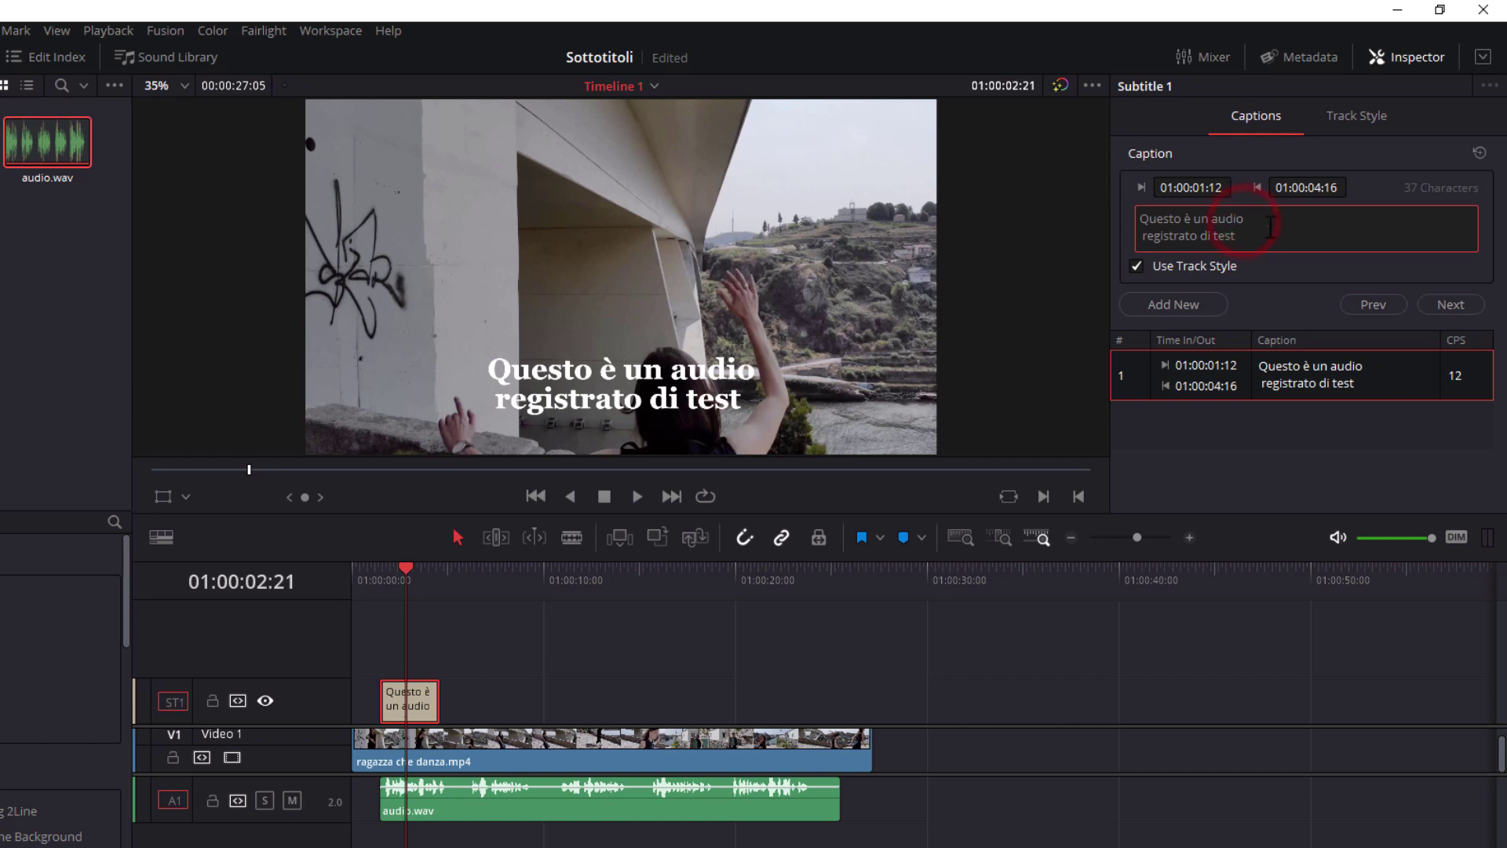
{"action": "key", "text": "Delete"}
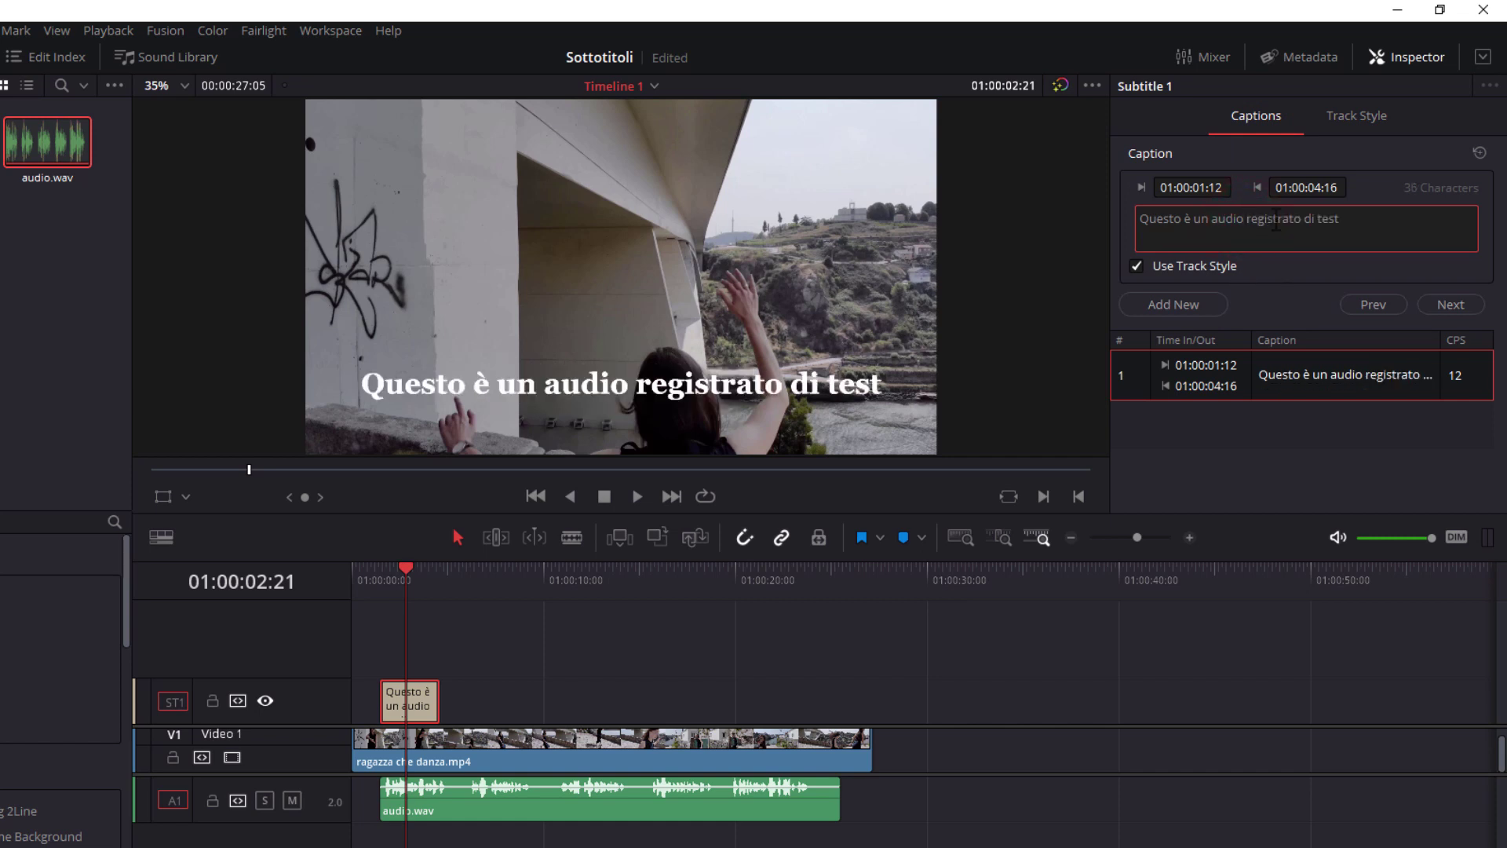
{"action": "left_click", "coordinate": [1373, 116]}
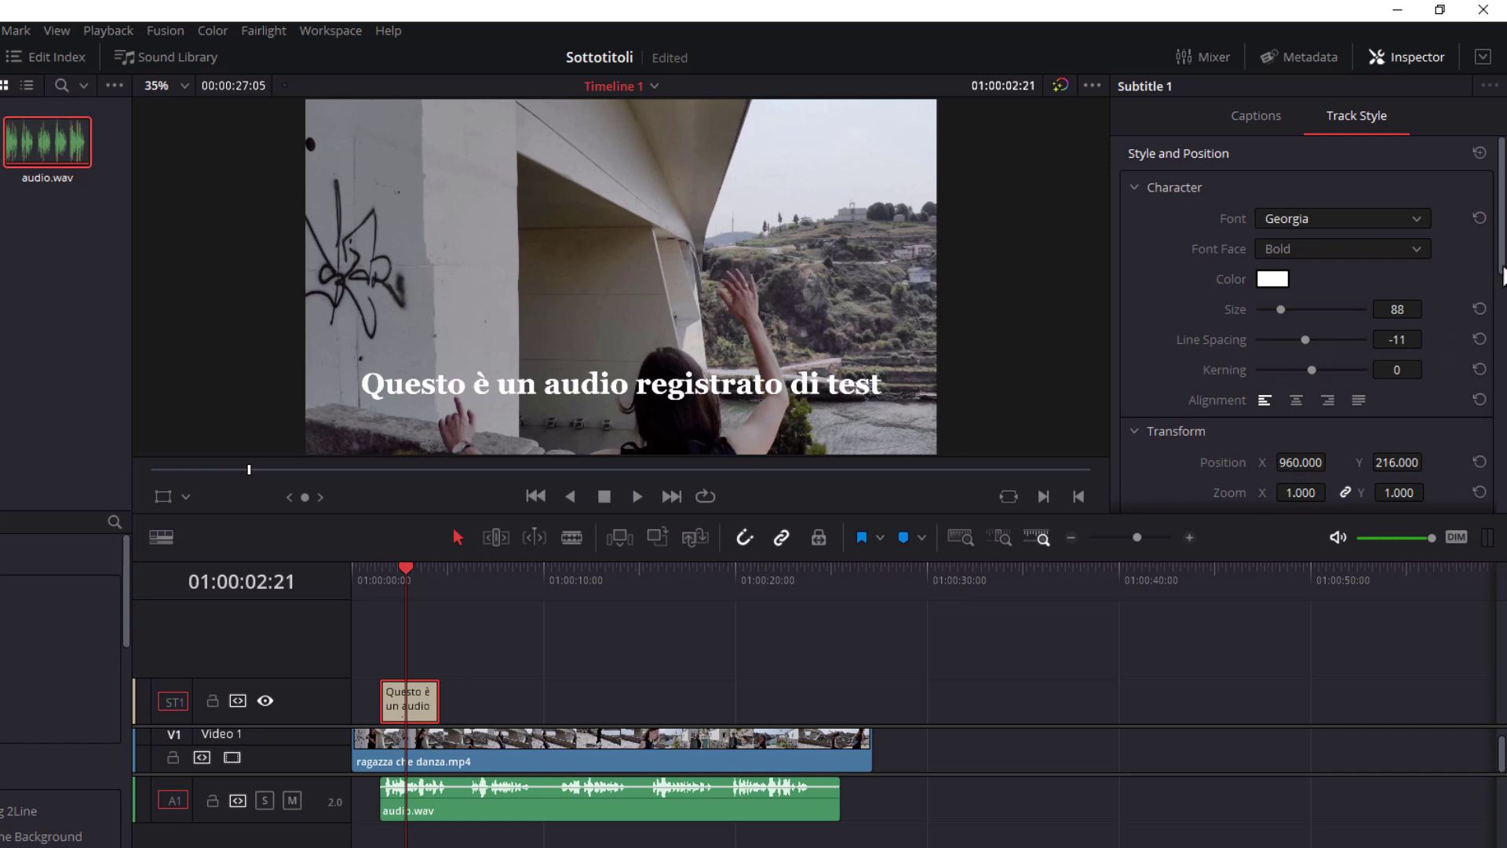
- Set the subtitle kerning to -1
{"action": "scroll", "coordinate": [1488, 271], "scroll_direction": "down", "scroll_amount": 3}
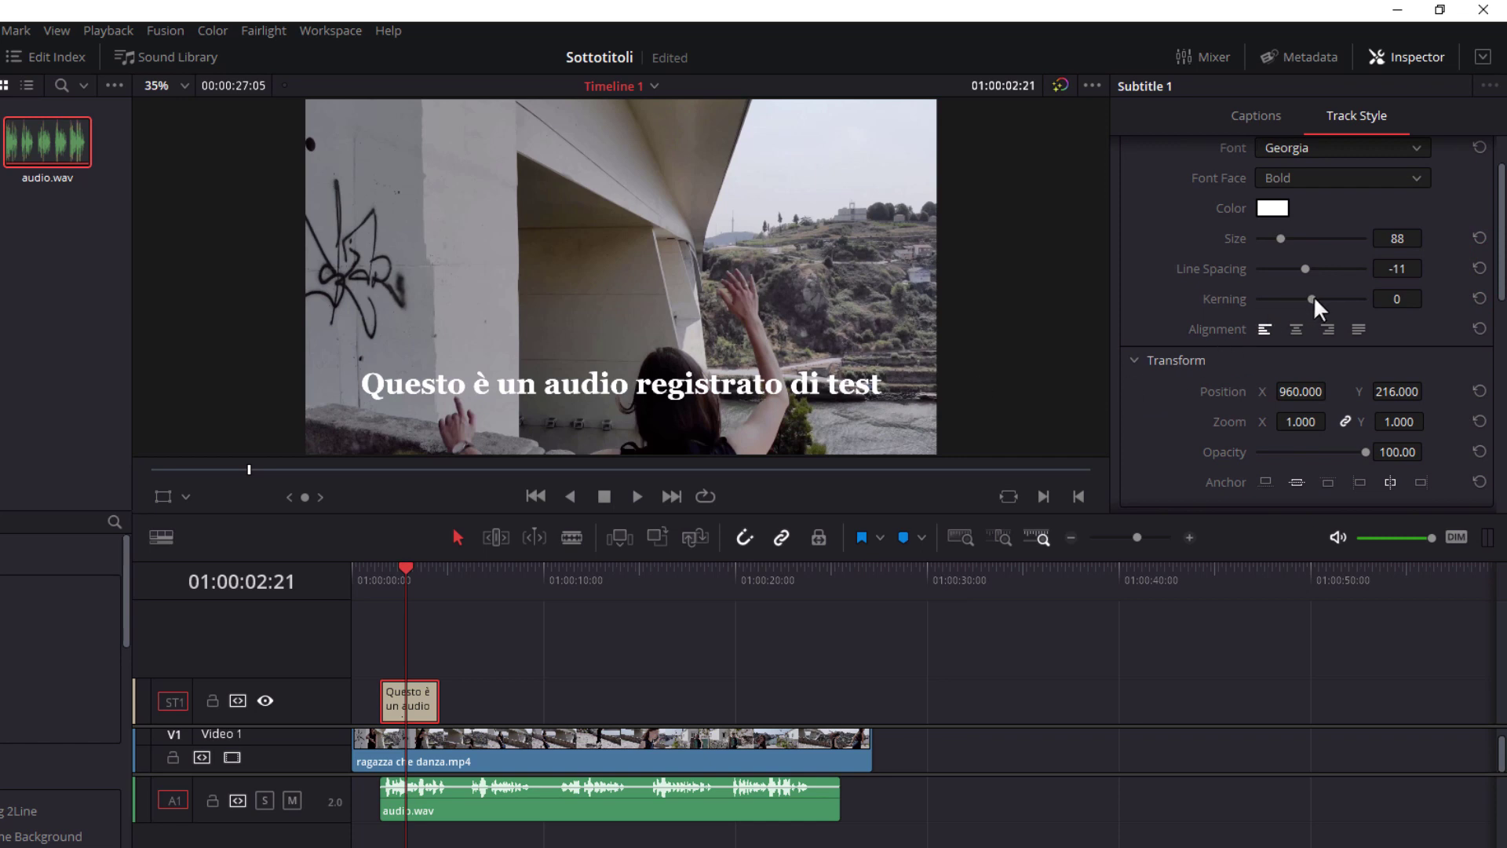
{"action": "left_click_drag", "start_coordinate": [1311, 299], "coordinate": [1314, 299]}
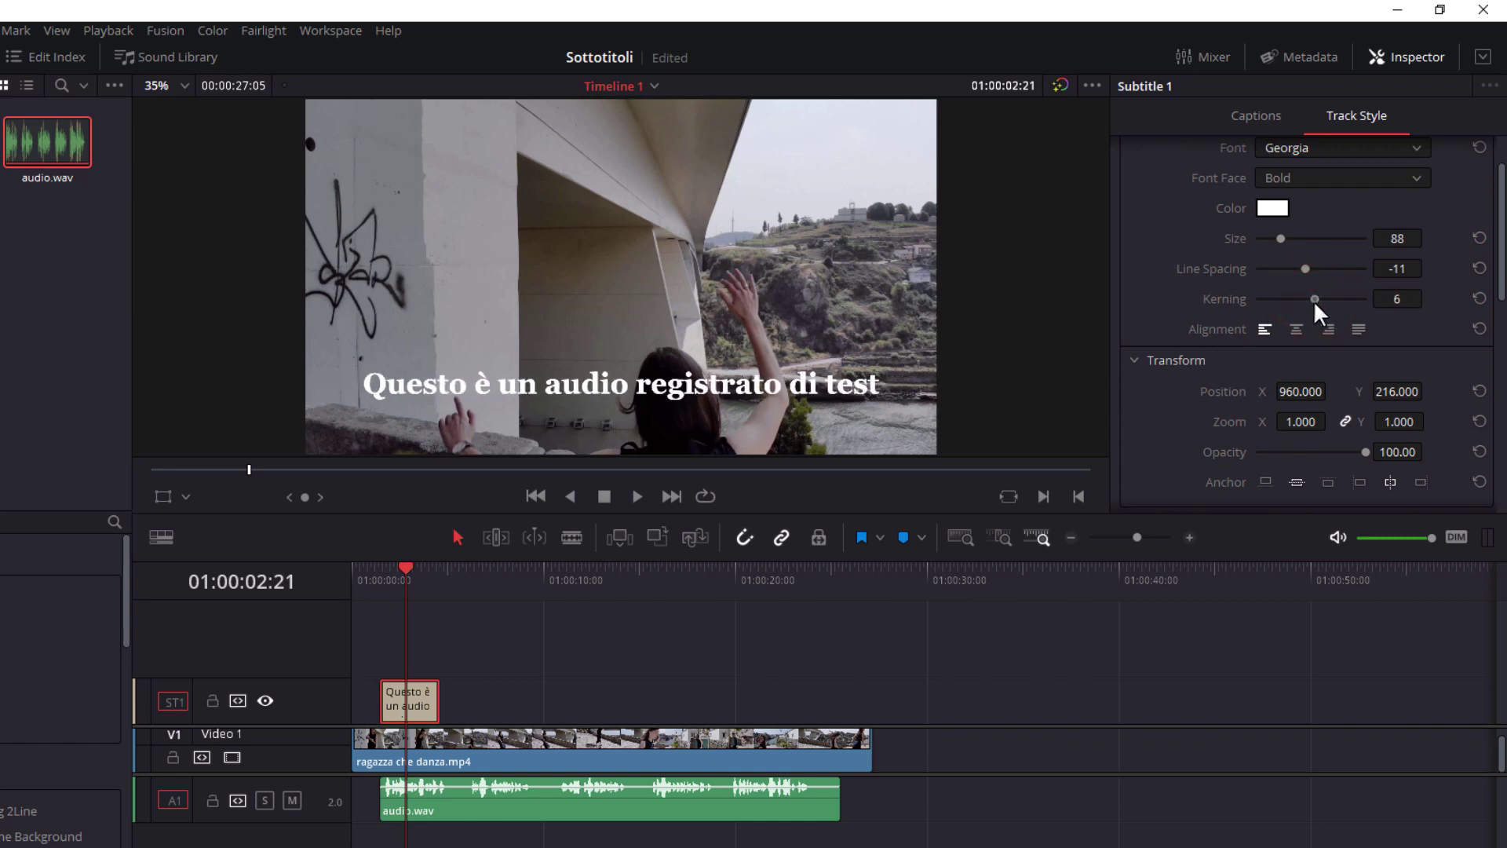
{"action": "left_click_drag", "start_coordinate": [1313, 302], "coordinate": [1310, 305]}
- Lower the subtitles to Y position 170, leaving opacity at 100
{"action": "left_click_drag", "start_coordinate": [1499, 297], "coordinate": [1502, 329]}
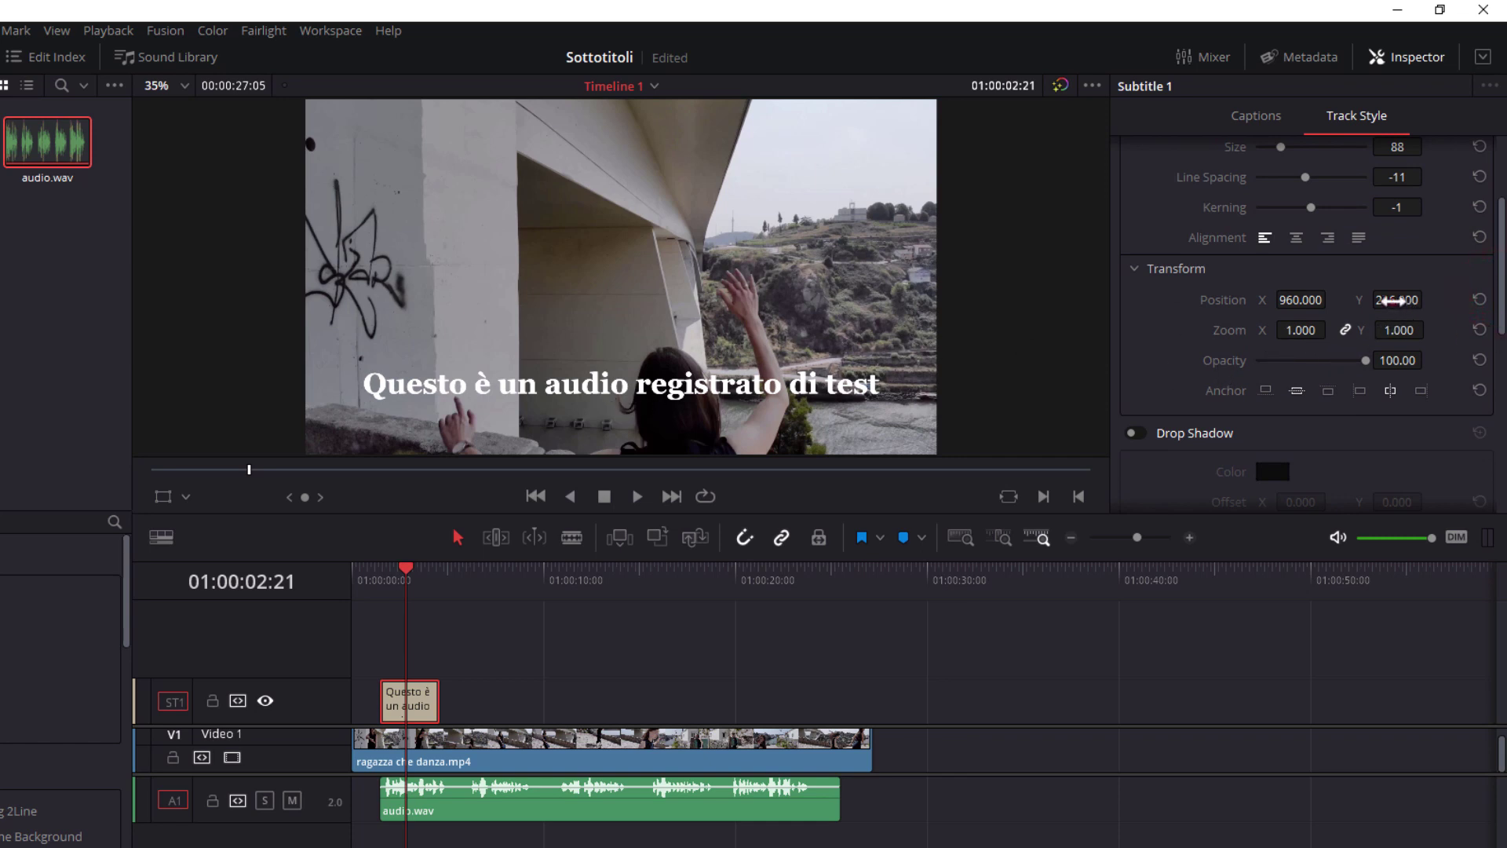
{"action": "mouse_move", "coordinate": [1404, 306]}
{"action": "left_mouse_down"}
{"action": "mouse_move", "coordinate": [1395, 297]}
{"action": "mouse_move", "coordinate": [1428, 296]}
{"action": "left_mouse_up"}
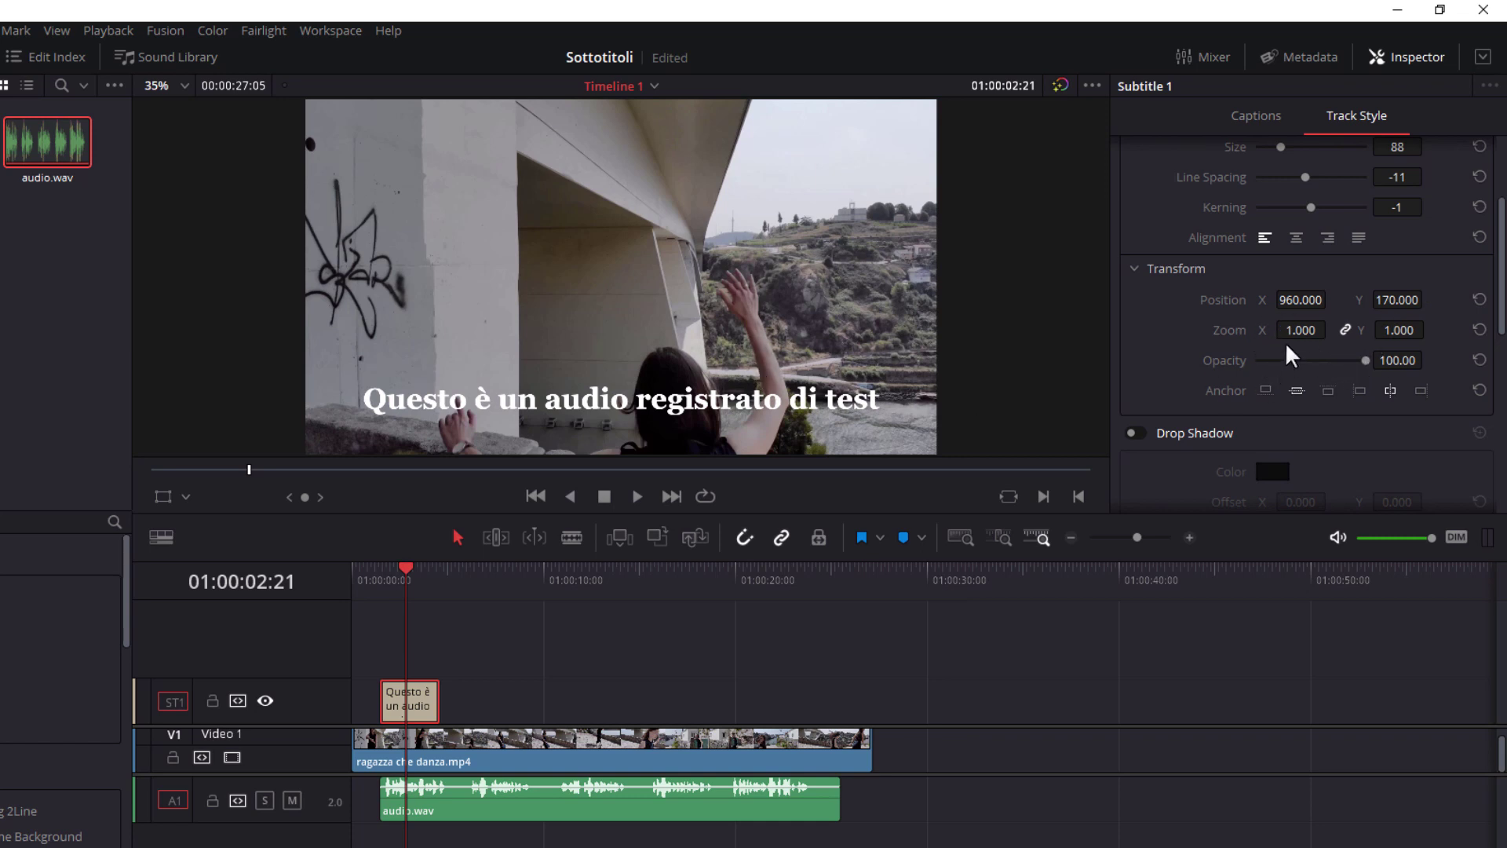
{"action": "mouse_move", "coordinate": [1363, 363]}
{"action": "left_mouse_down"}
{"action": "mouse_move", "coordinate": [1284, 361]}
{"action": "mouse_move", "coordinate": [1382, 363]}
{"action": "left_mouse_up"}
{"action": "left_click_drag", "start_coordinate": [1501, 283], "coordinate": [1500, 336]}
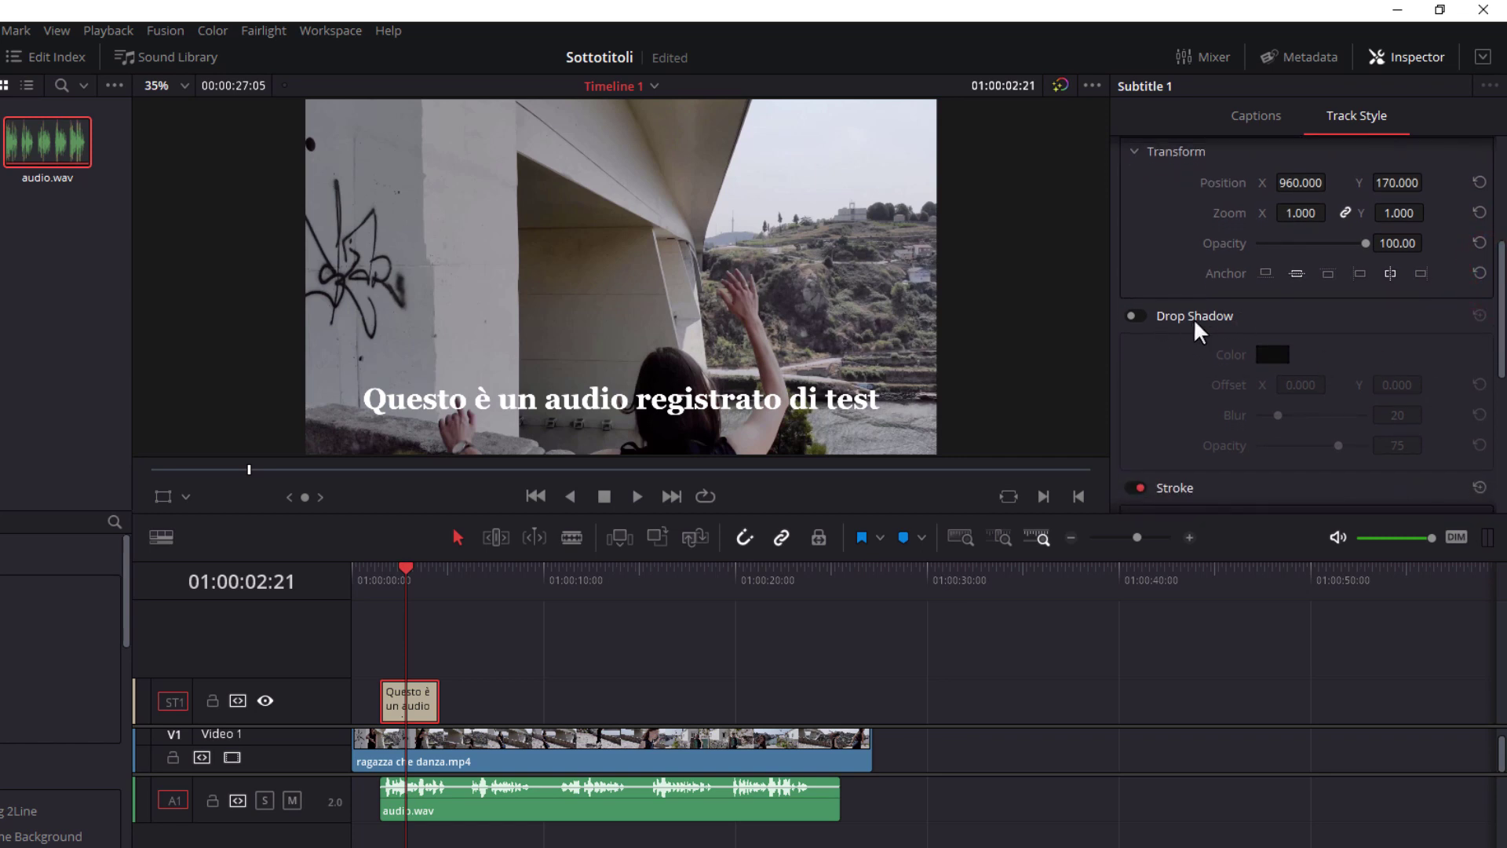
- Enable the subtitle drop shadow and set its colour to red
{"action": "left_click", "coordinate": [1138, 315]}
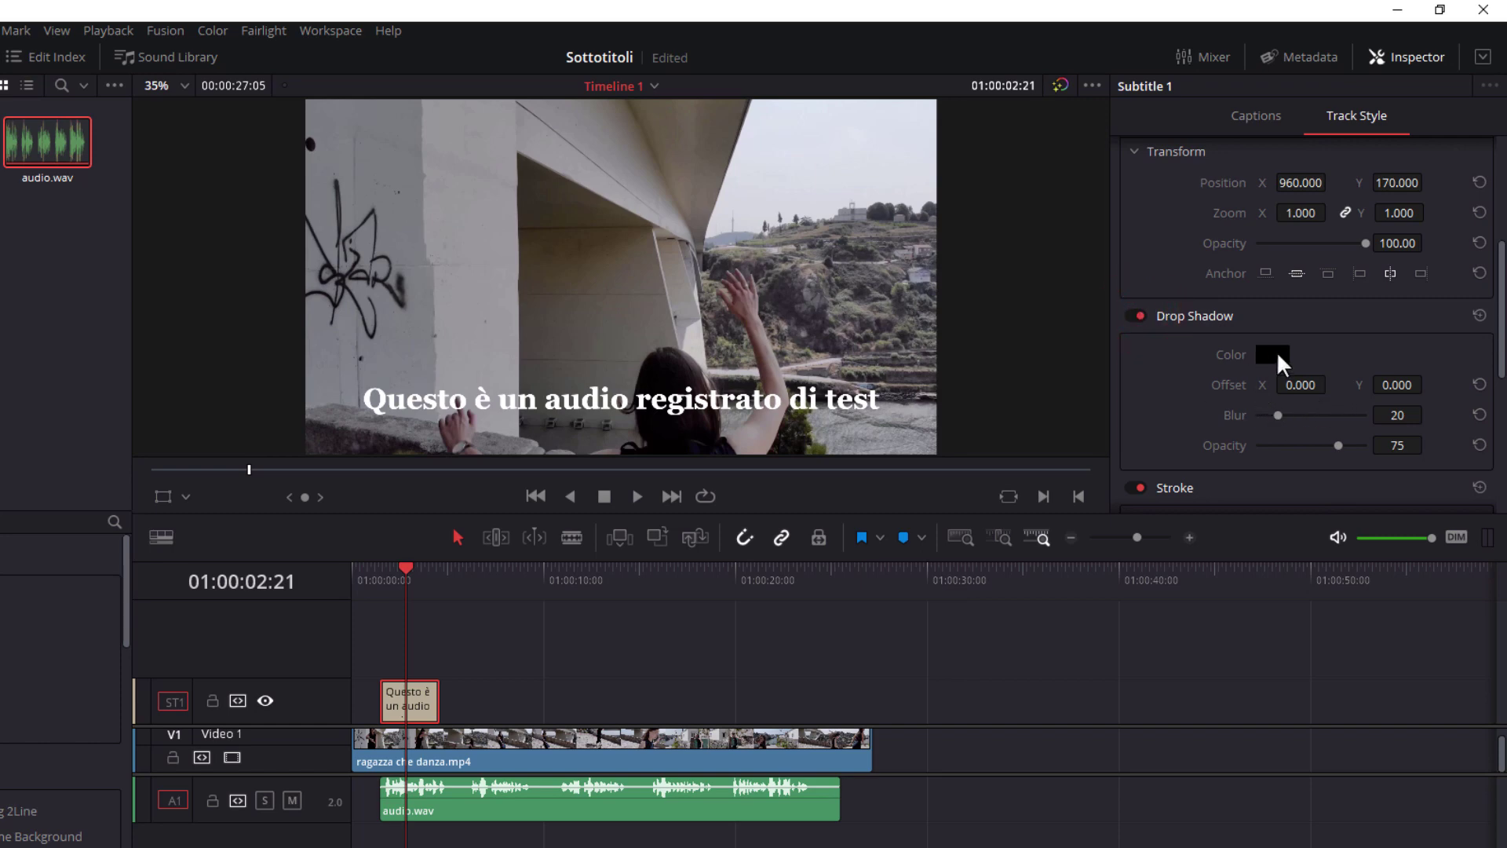
{"action": "left_click", "coordinate": [1276, 351]}
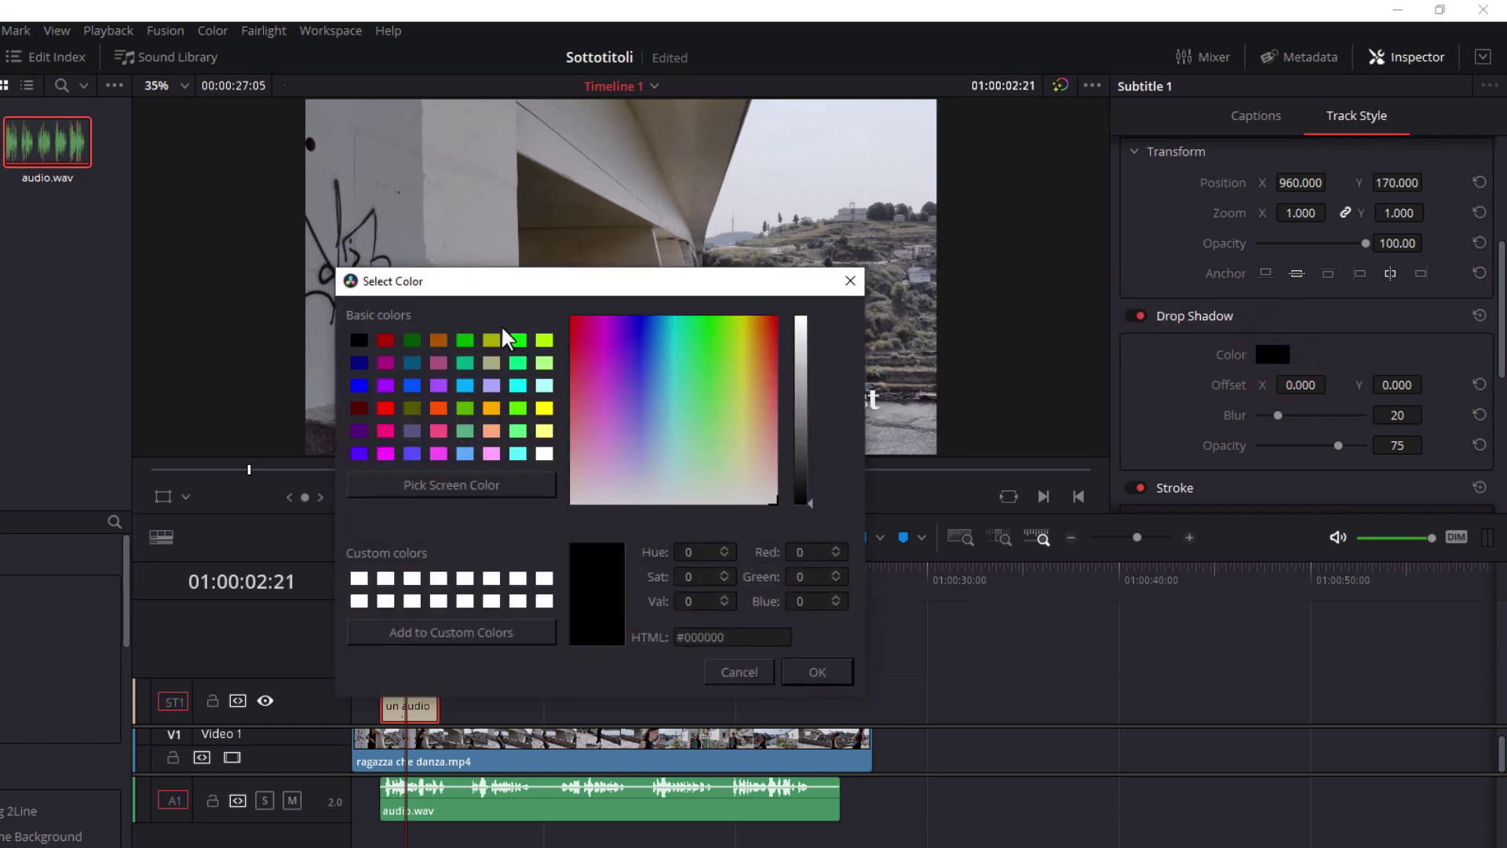
{"action": "left_click", "coordinate": [386, 408]}
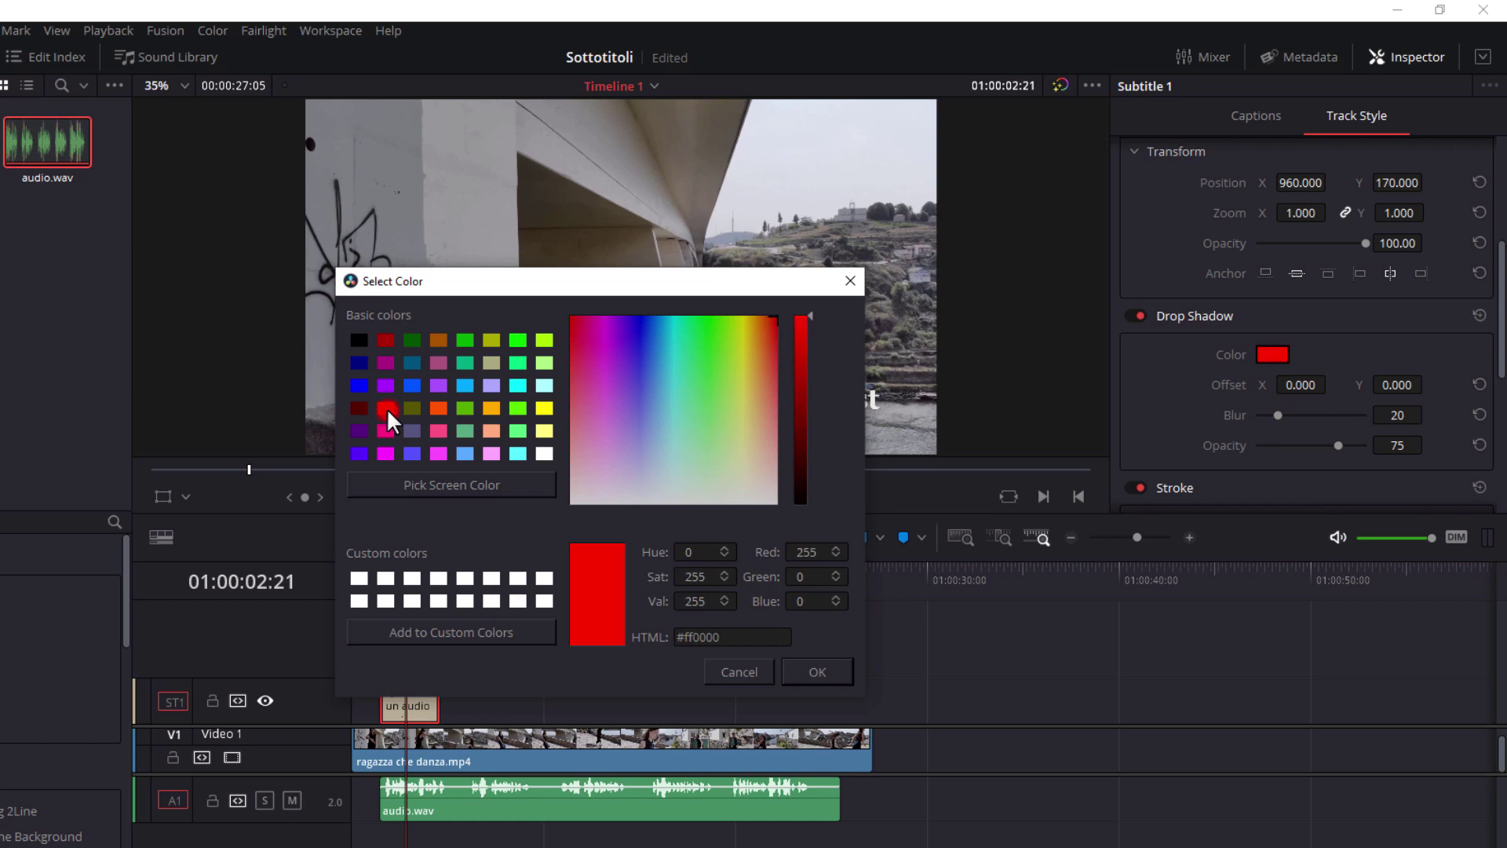
{"action": "left_click", "coordinate": [818, 673]}
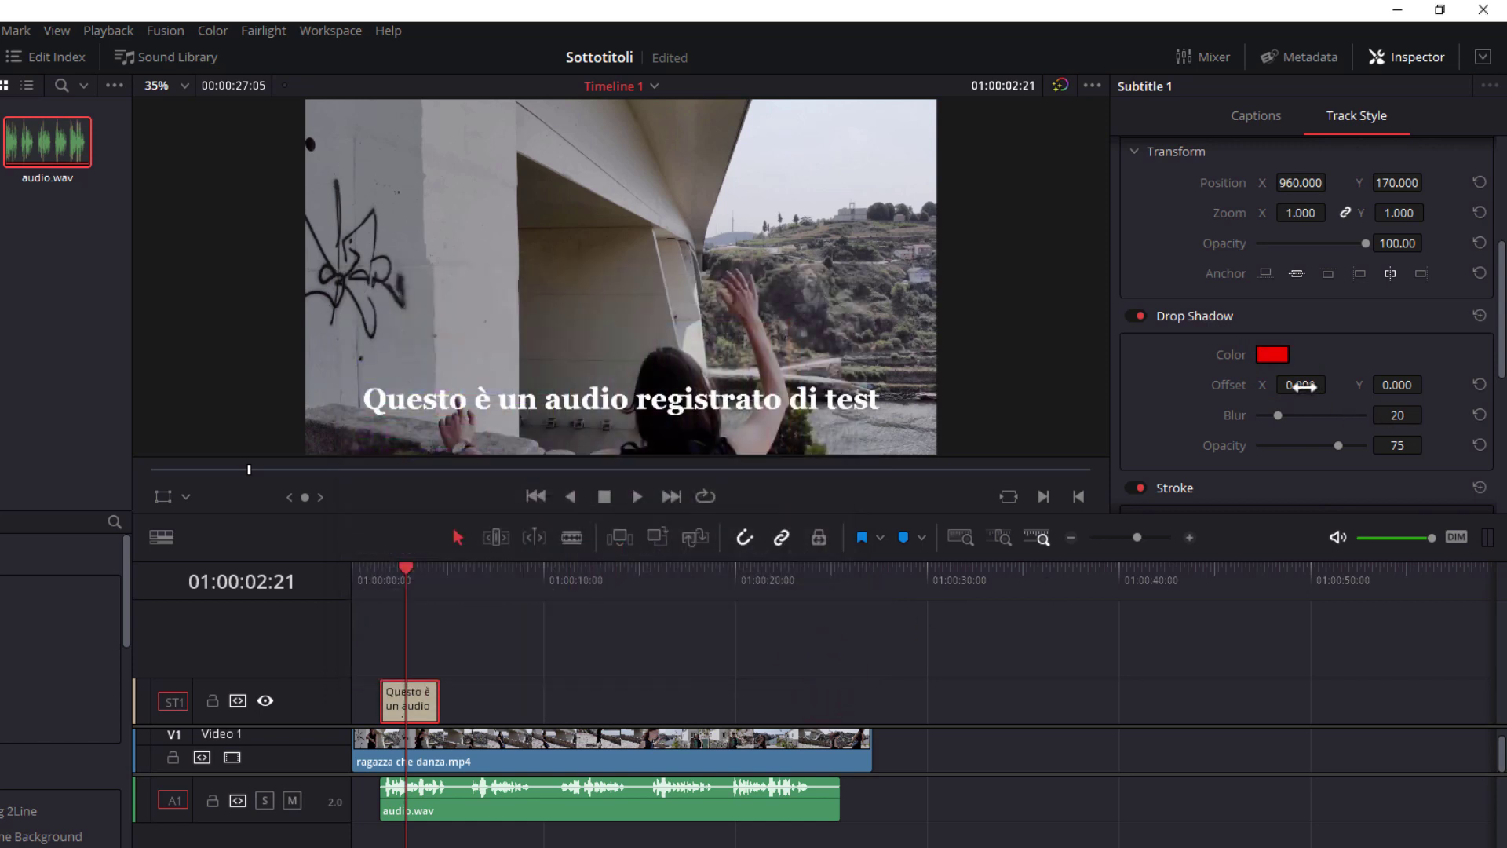
- Adjust the shadow's X/Y offset and blur, then switch the drop shadow off
{"action": "left_click_drag", "start_coordinate": [1302, 385], "coordinate": [1332, 384]}
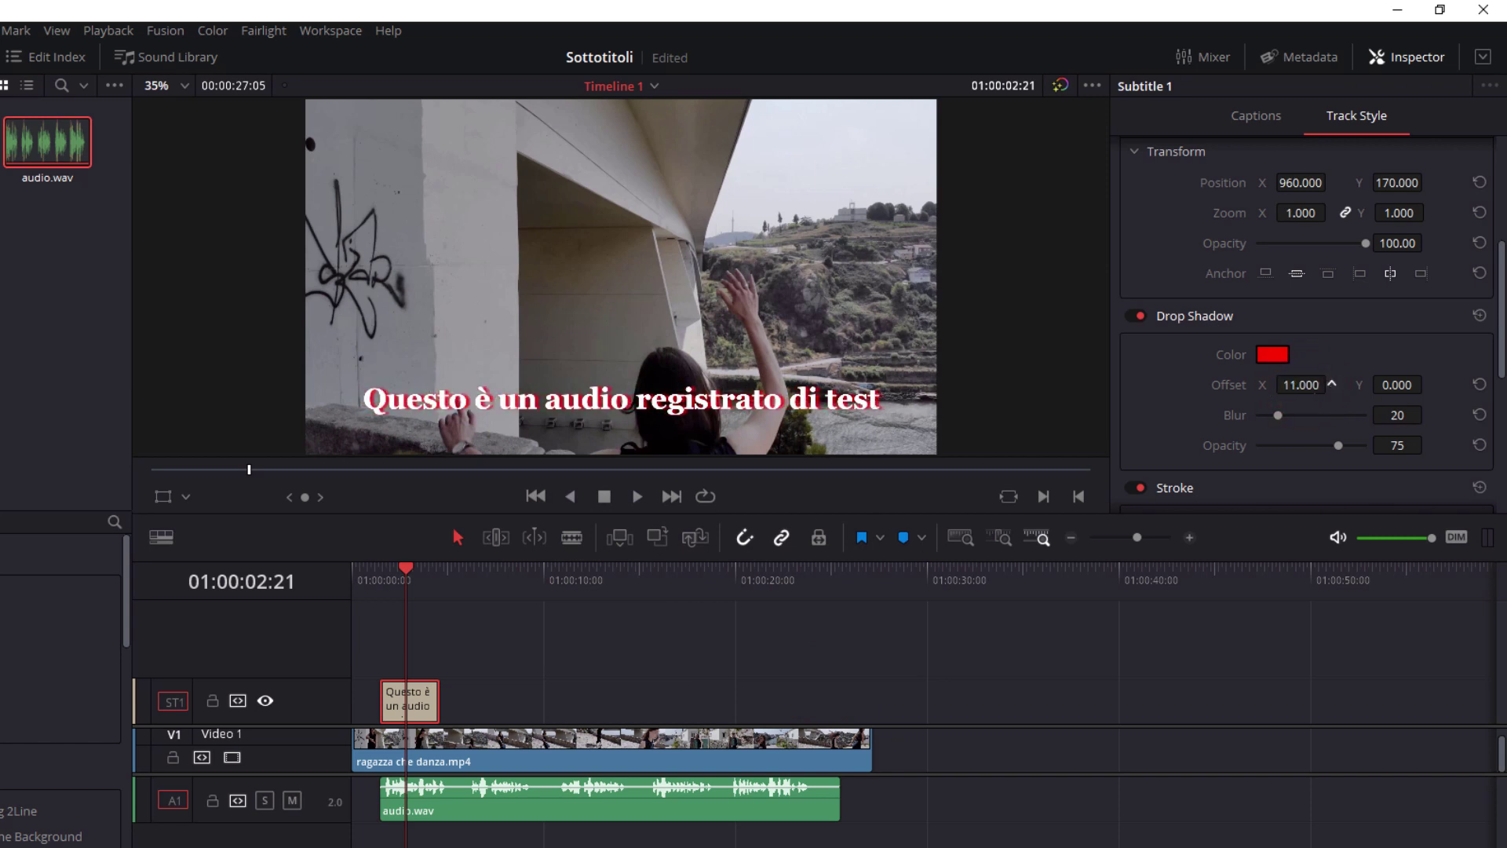
{"action": "left_click", "coordinate": [1478, 384]}
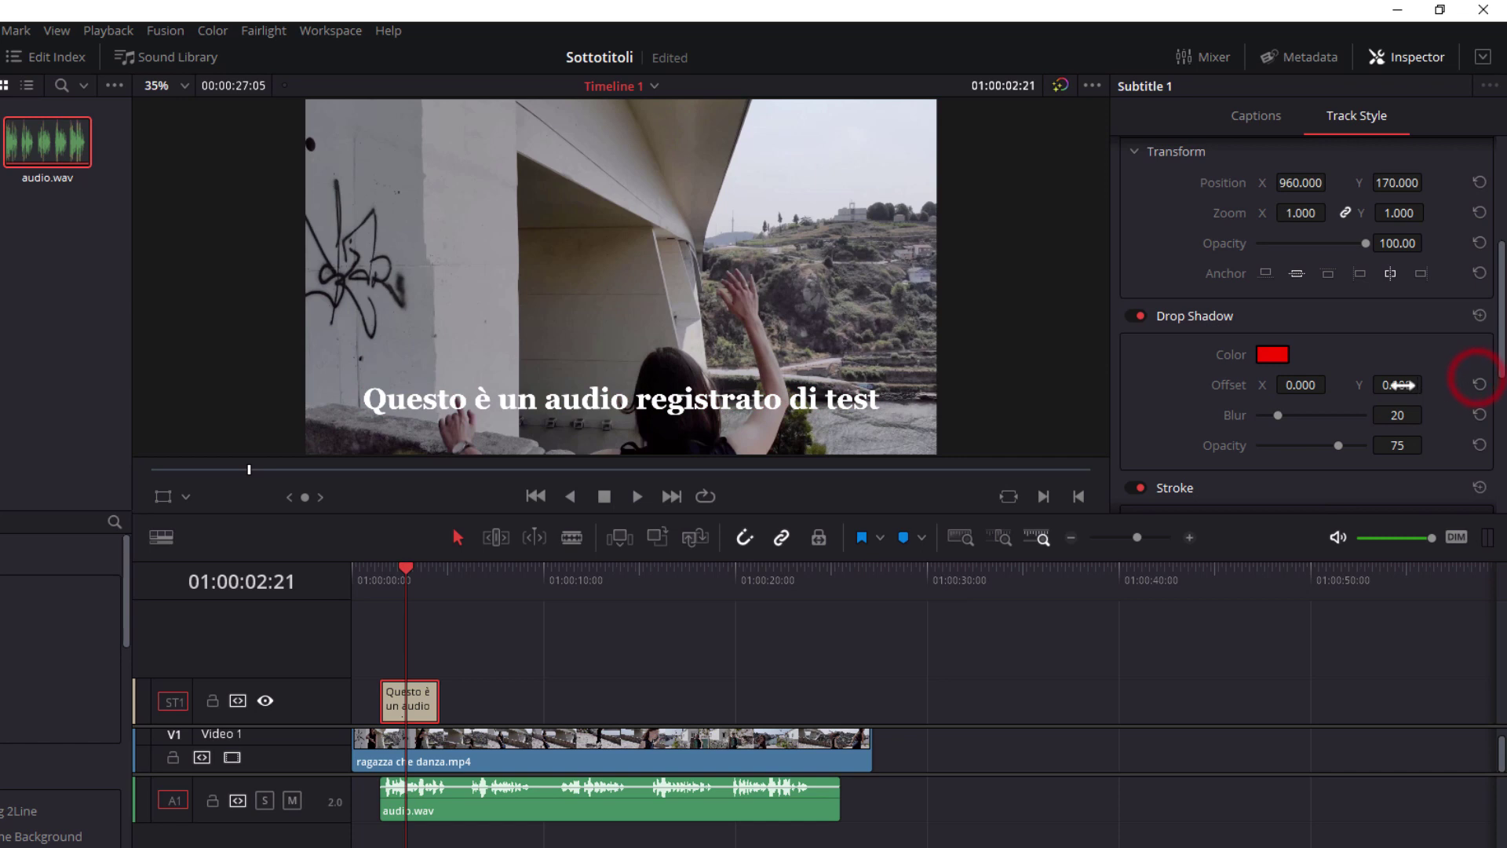
{"action": "left_click_drag", "start_coordinate": [1398, 385], "coordinate": [1399, 384]}
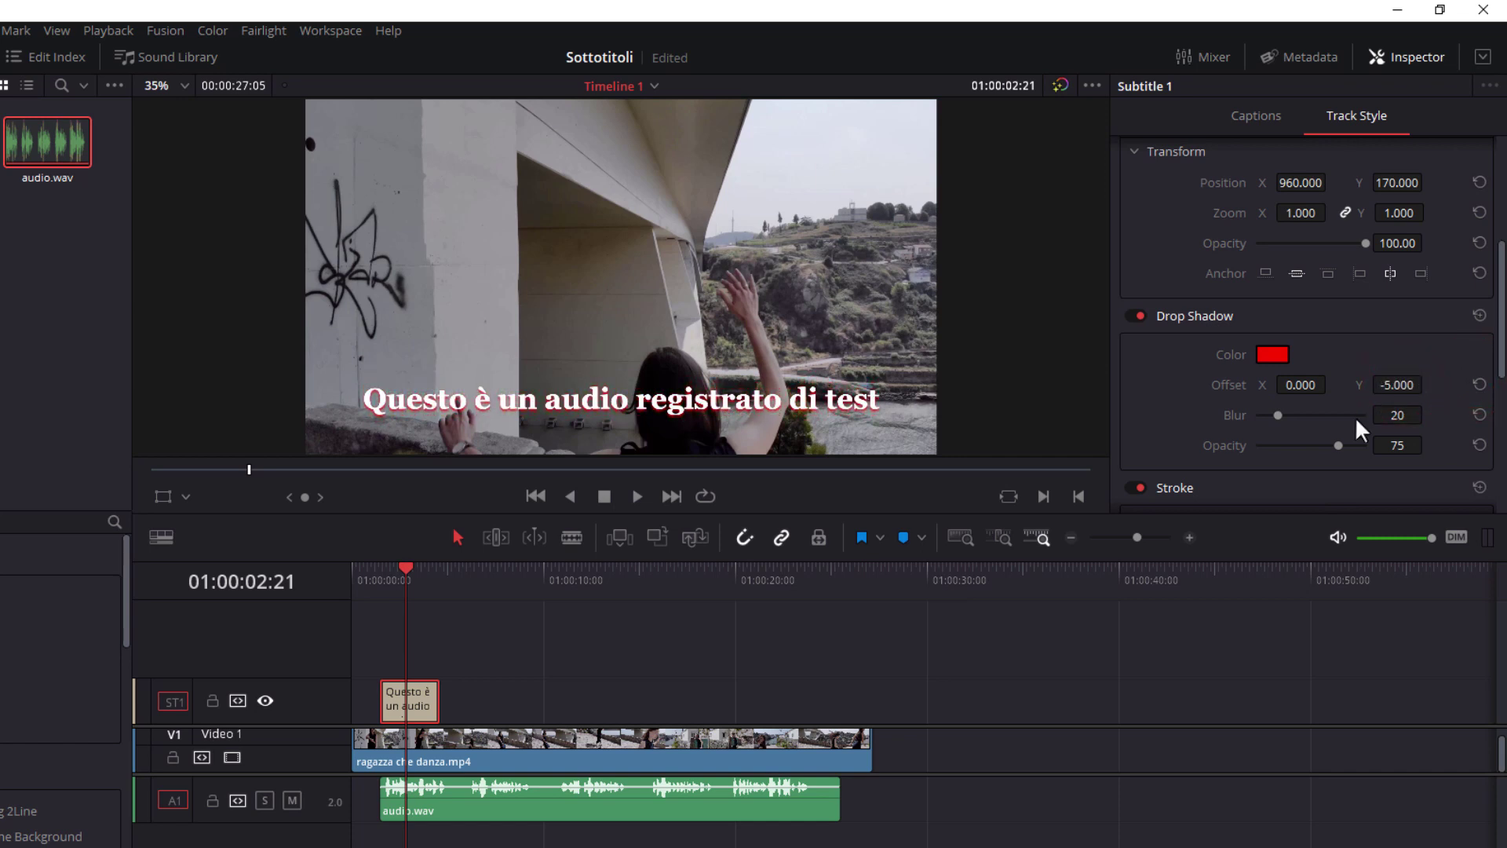
{"action": "left_click_drag", "start_coordinate": [1279, 415], "coordinate": [1356, 442]}
{"action": "left_click", "coordinate": [1135, 315]}
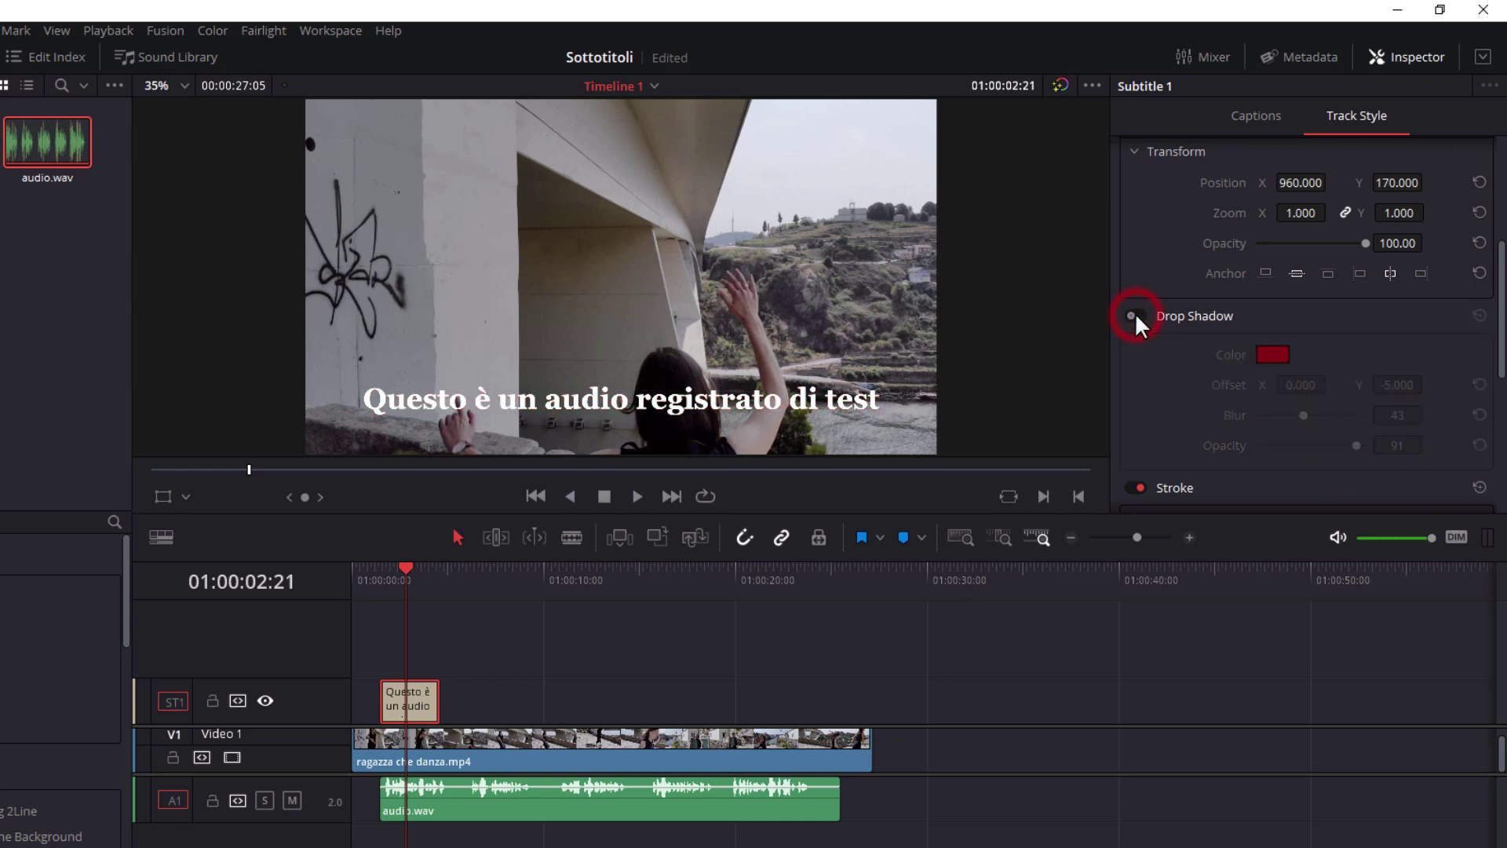
{"action": "scroll", "coordinate": [1480, 336], "scroll_direction": "down", "scroll_amount": 5}
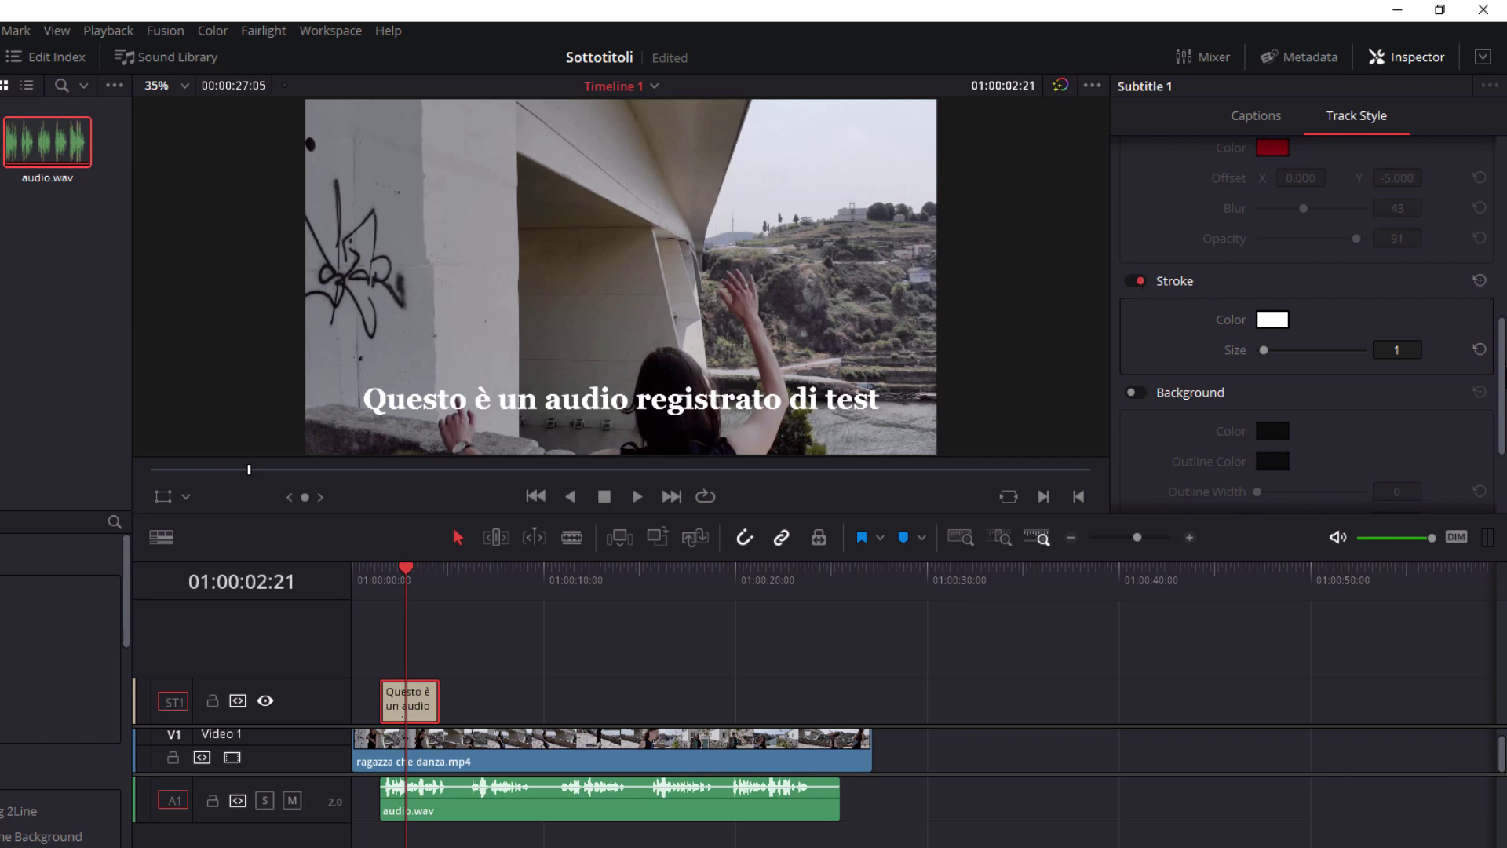
- Change the subtitle text colour in Track Style to cyan #96fdee
{"action": "left_click_drag", "start_coordinate": [1502, 377], "coordinate": [1495, 169]}
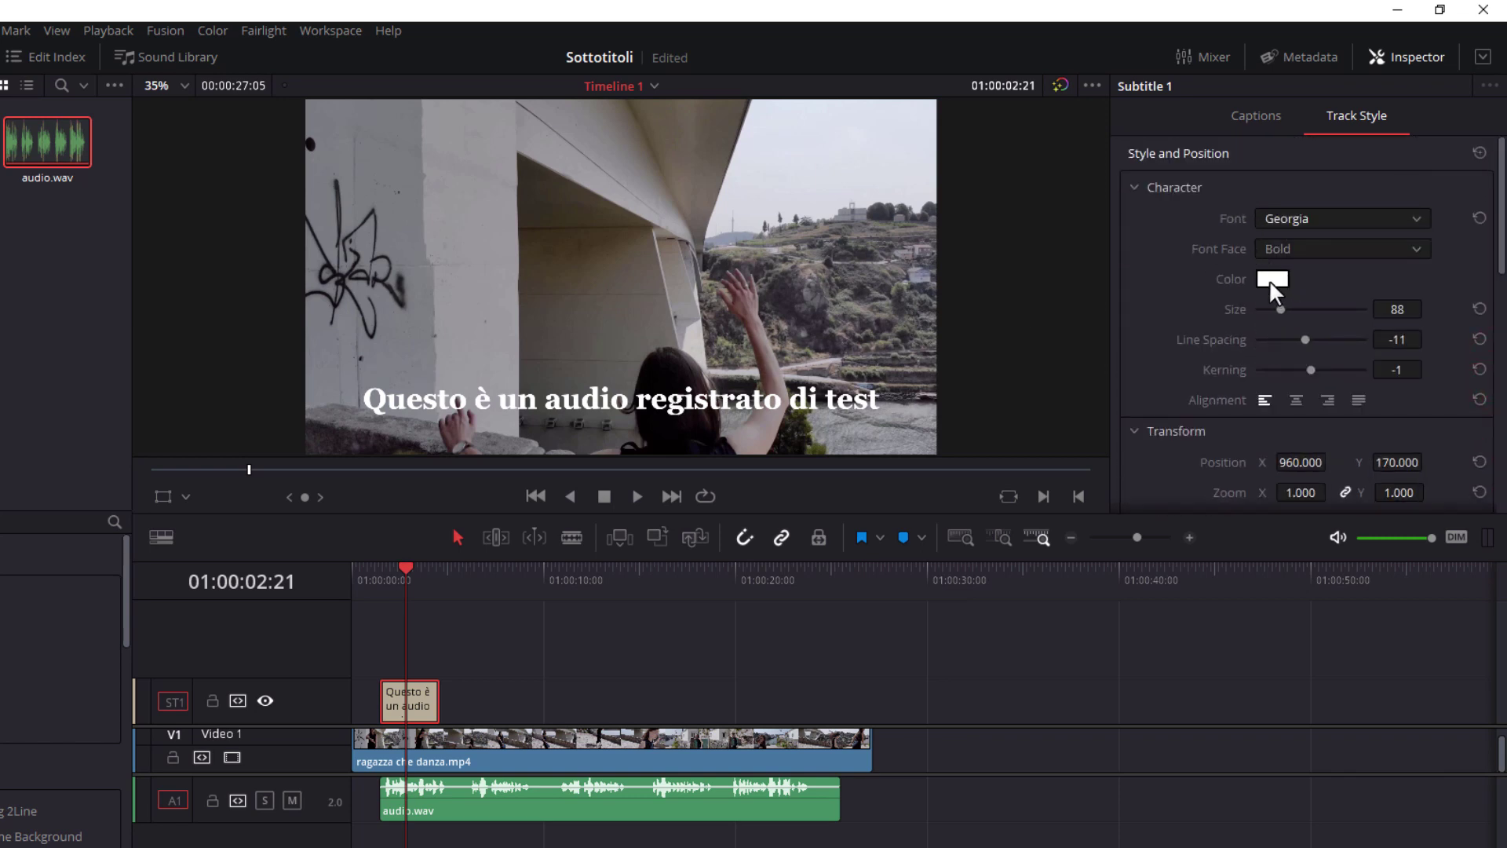
{"action": "left_click", "coordinate": [1271, 279]}
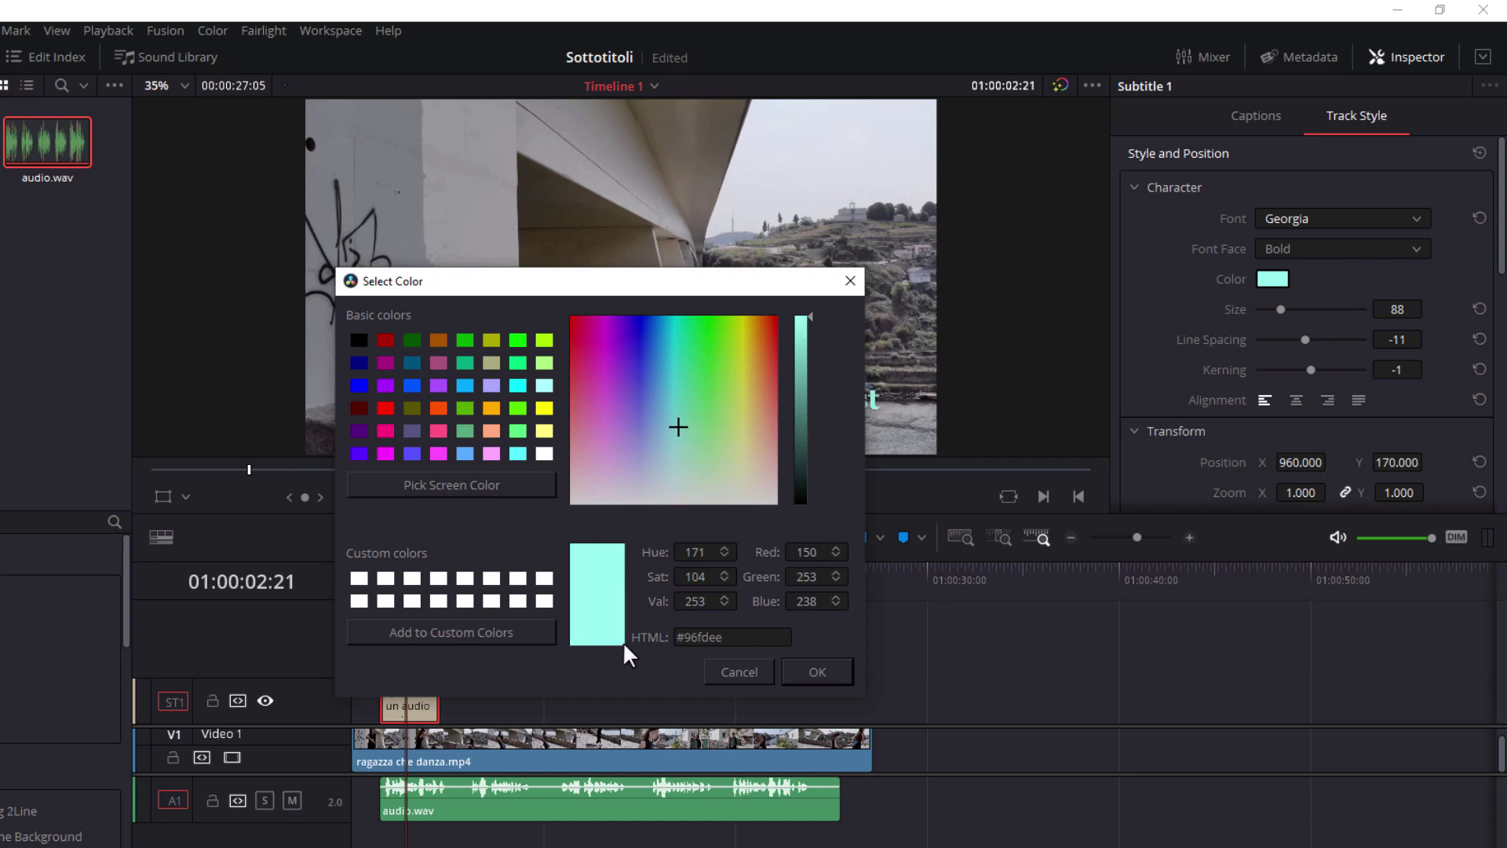
{"action": "left_click", "coordinate": [830, 668]}
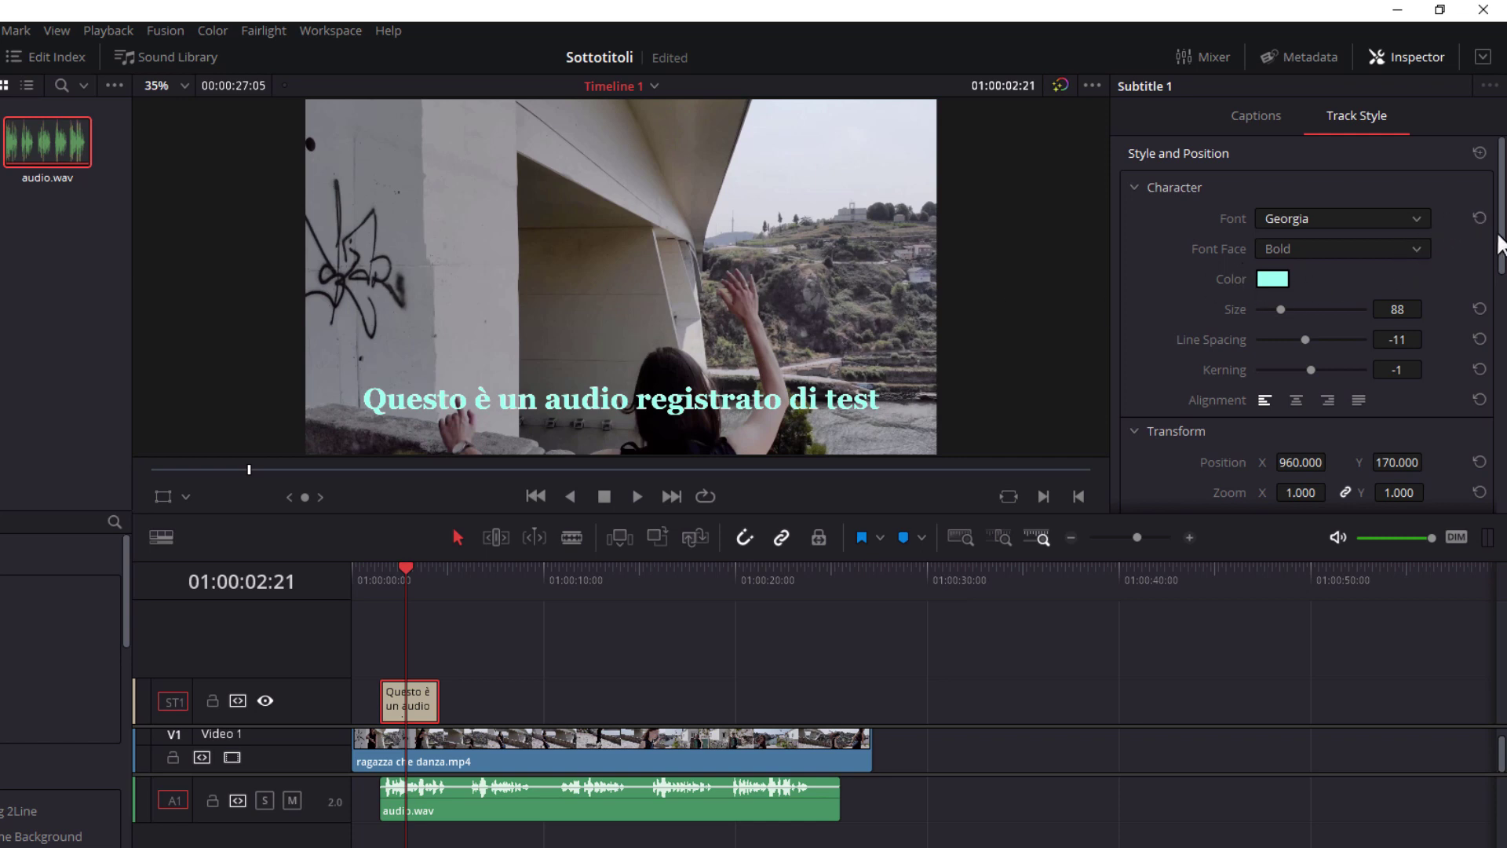
{"action": "left_click_drag", "start_coordinate": [1500, 236], "coordinate": [1500, 467]}
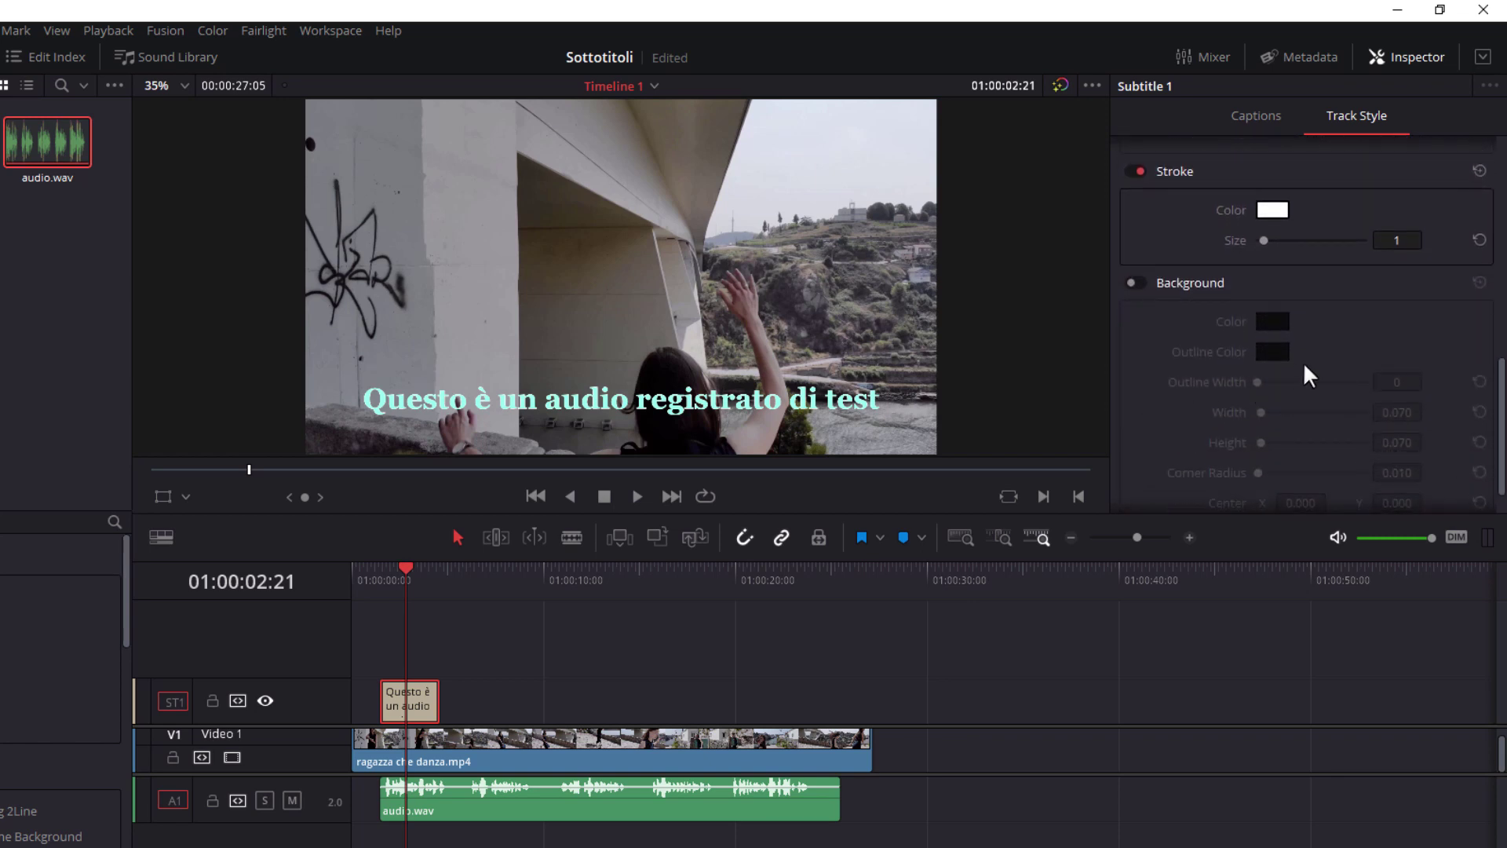
- Enable the subtitle background and colour it pink
{"action": "left_click", "coordinate": [1284, 317]}
{"action": "left_click", "coordinate": [1135, 282]}
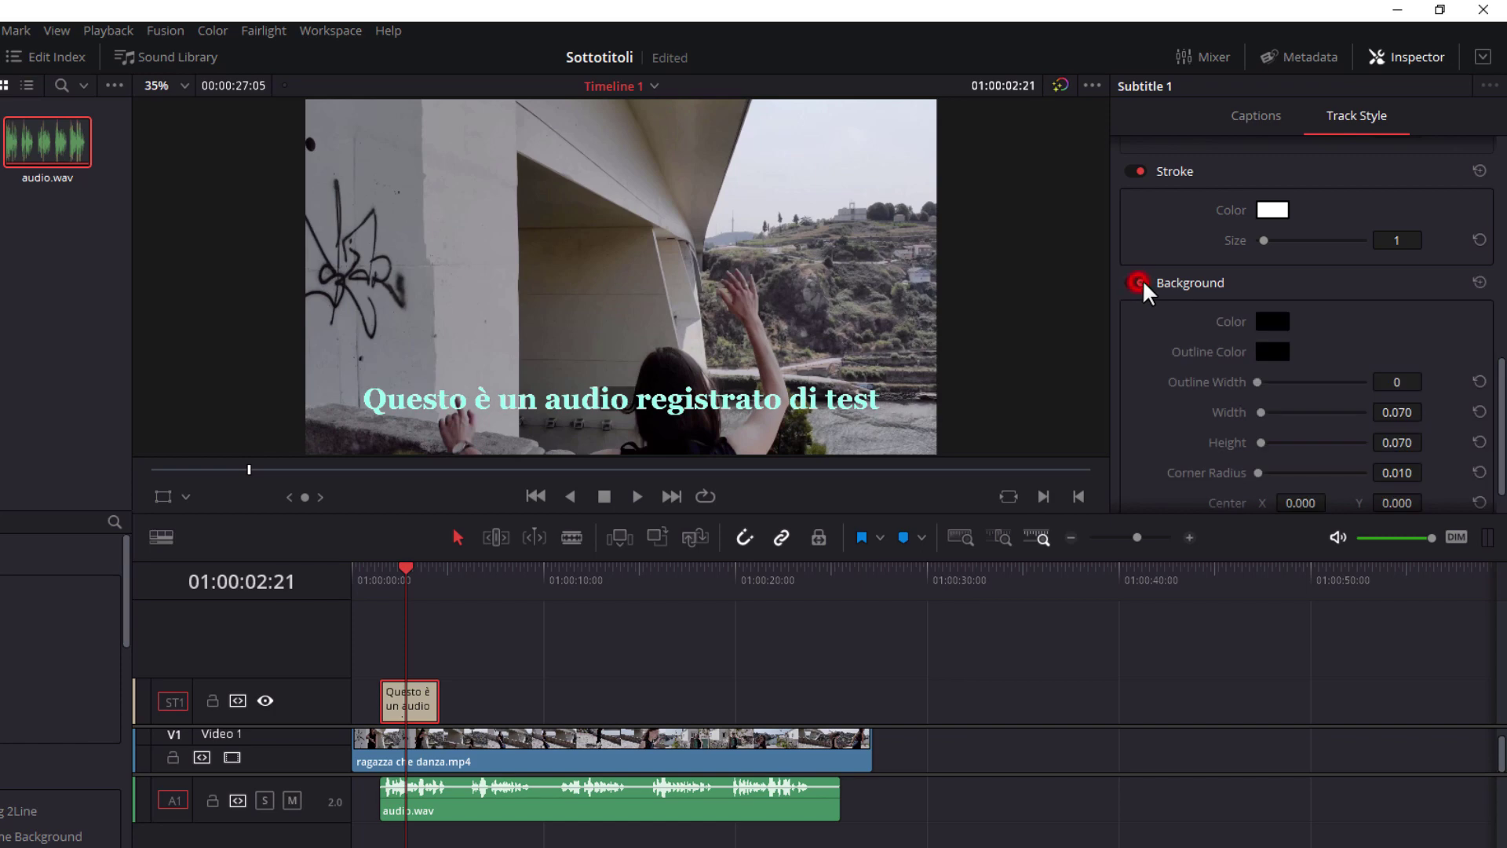
{"action": "left_click", "coordinate": [1279, 319]}
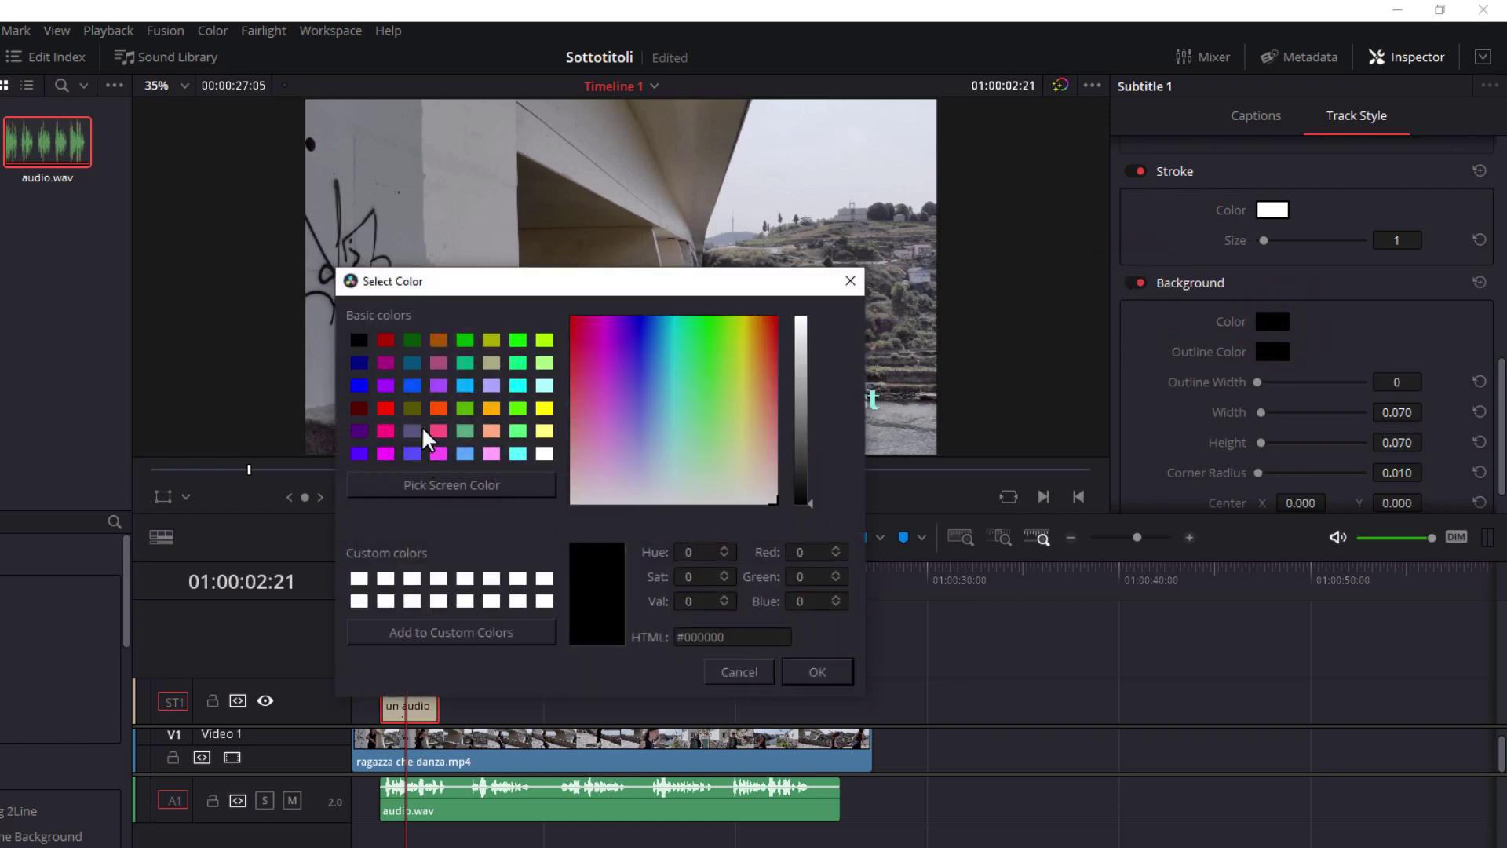
{"action": "left_click", "coordinate": [388, 431]}
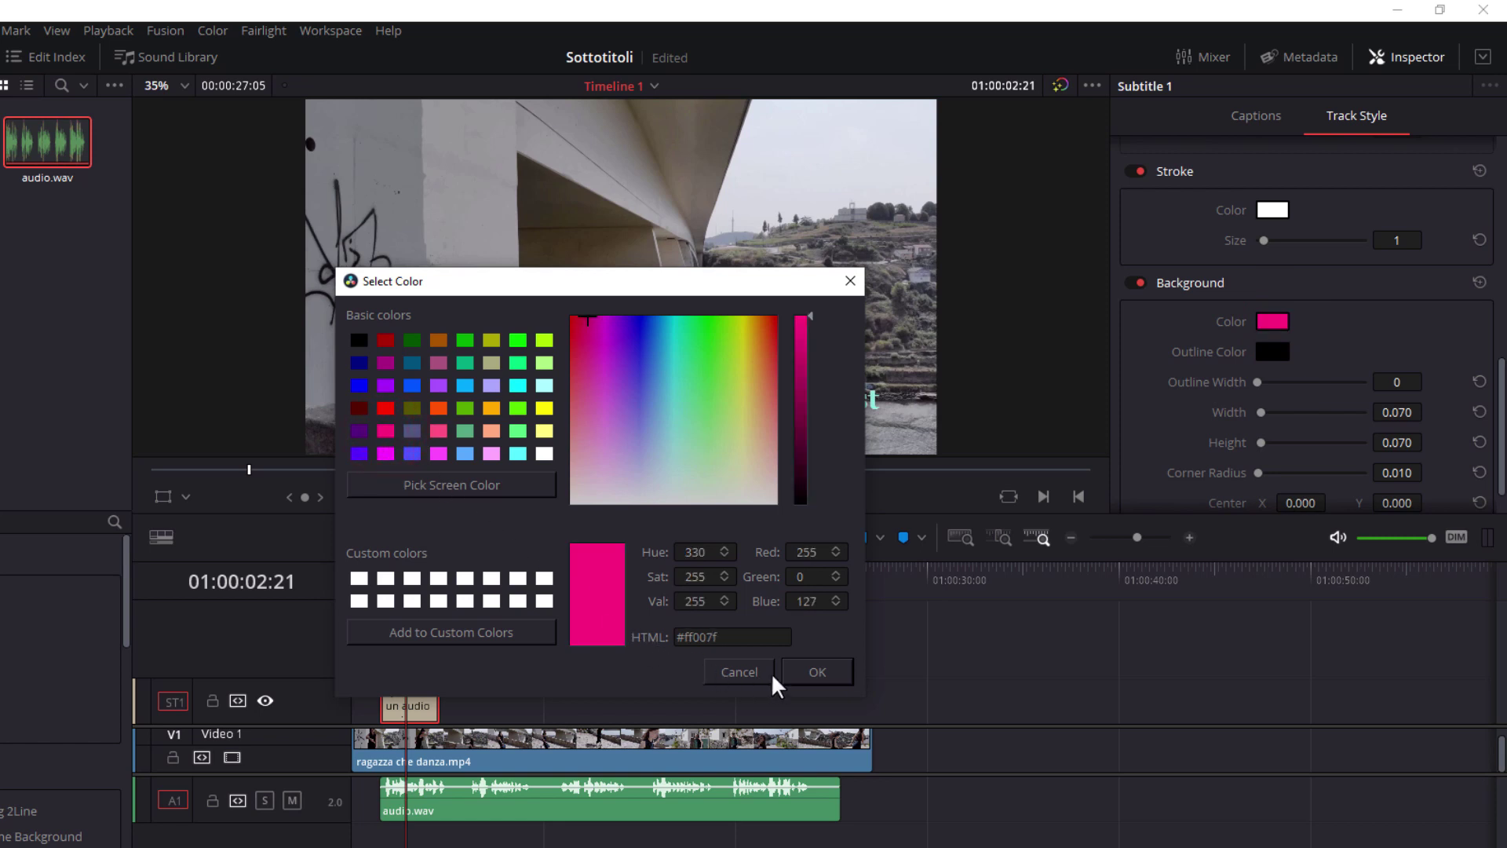
{"action": "left_click", "coordinate": [817, 671]}
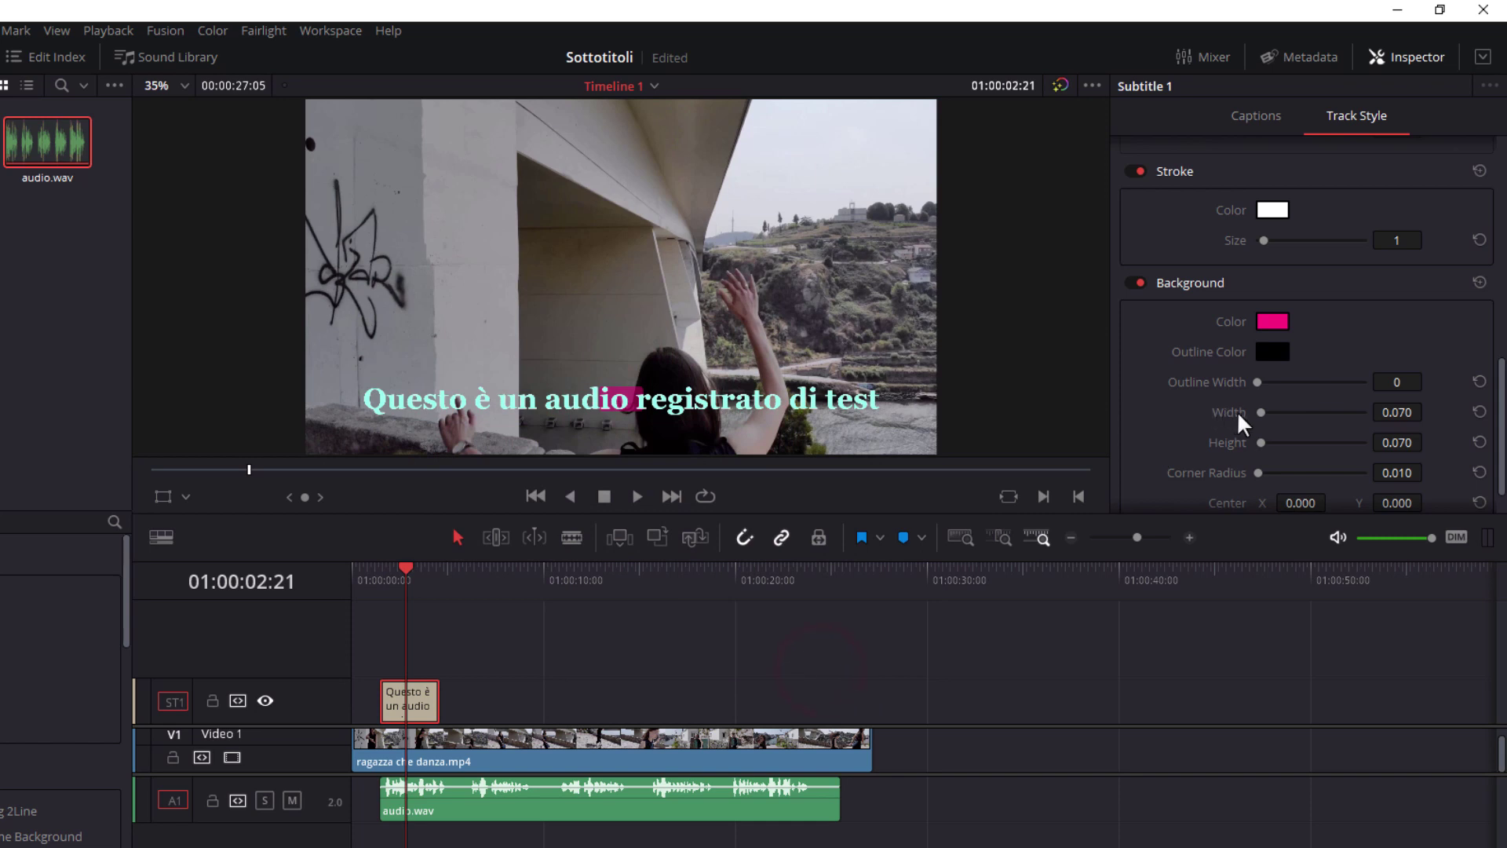
- Widen and heighten the background box, round its corners, shift its centre, adjust opacity, then disable it
{"action": "left_click_drag", "start_coordinate": [1261, 412], "coordinate": [1314, 442]}
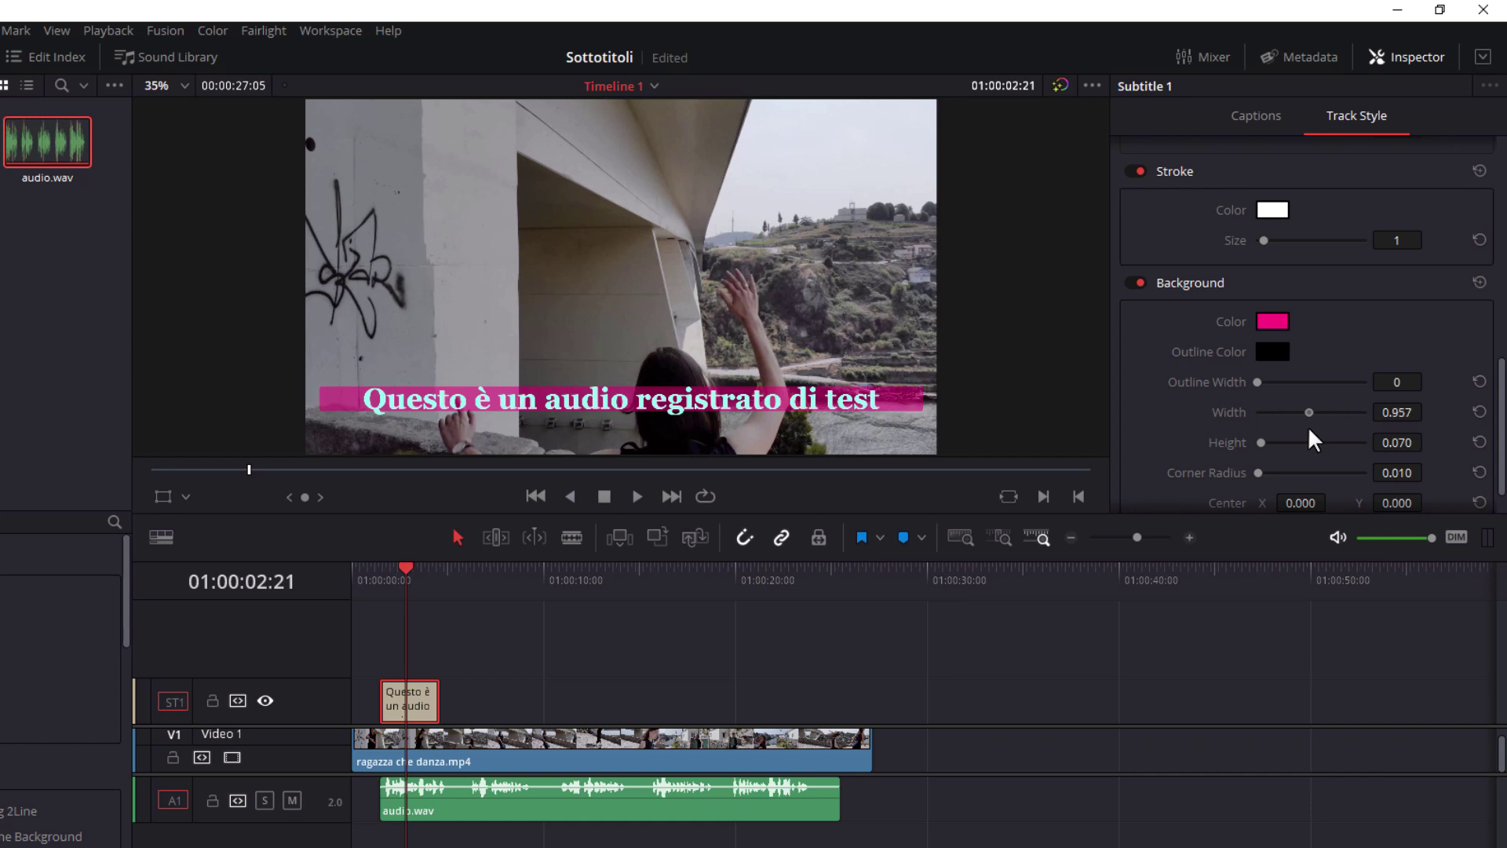
{"action": "mouse_move", "coordinate": [1260, 443]}
{"action": "left_mouse_down"}
{"action": "mouse_move", "coordinate": [1277, 443]}
{"action": "mouse_move", "coordinate": [1267, 449]}
{"action": "left_mouse_up"}
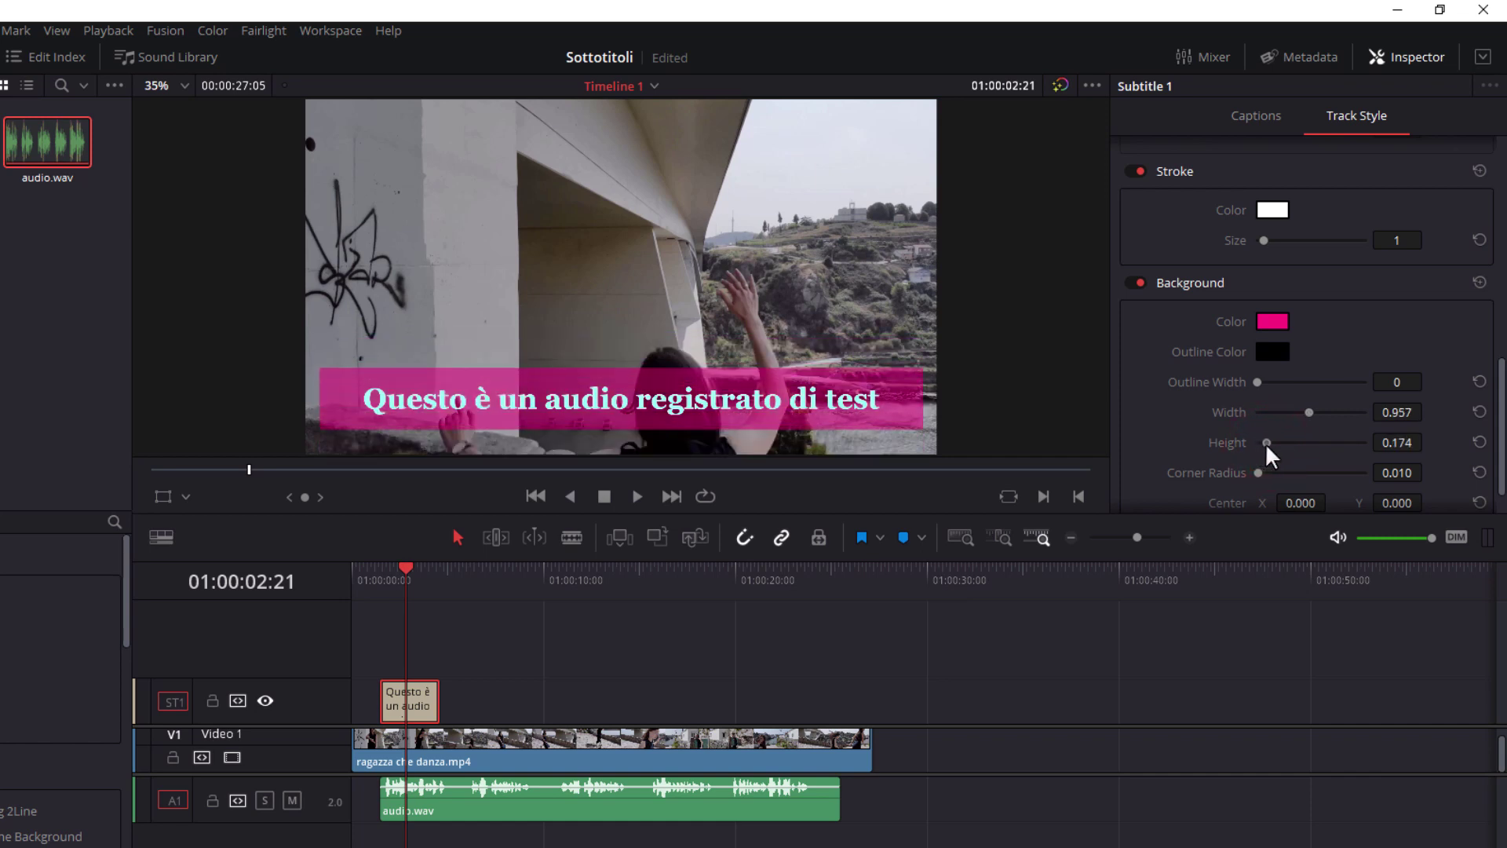
{"action": "left_click_drag", "start_coordinate": [1496, 399], "coordinate": [1501, 443]}
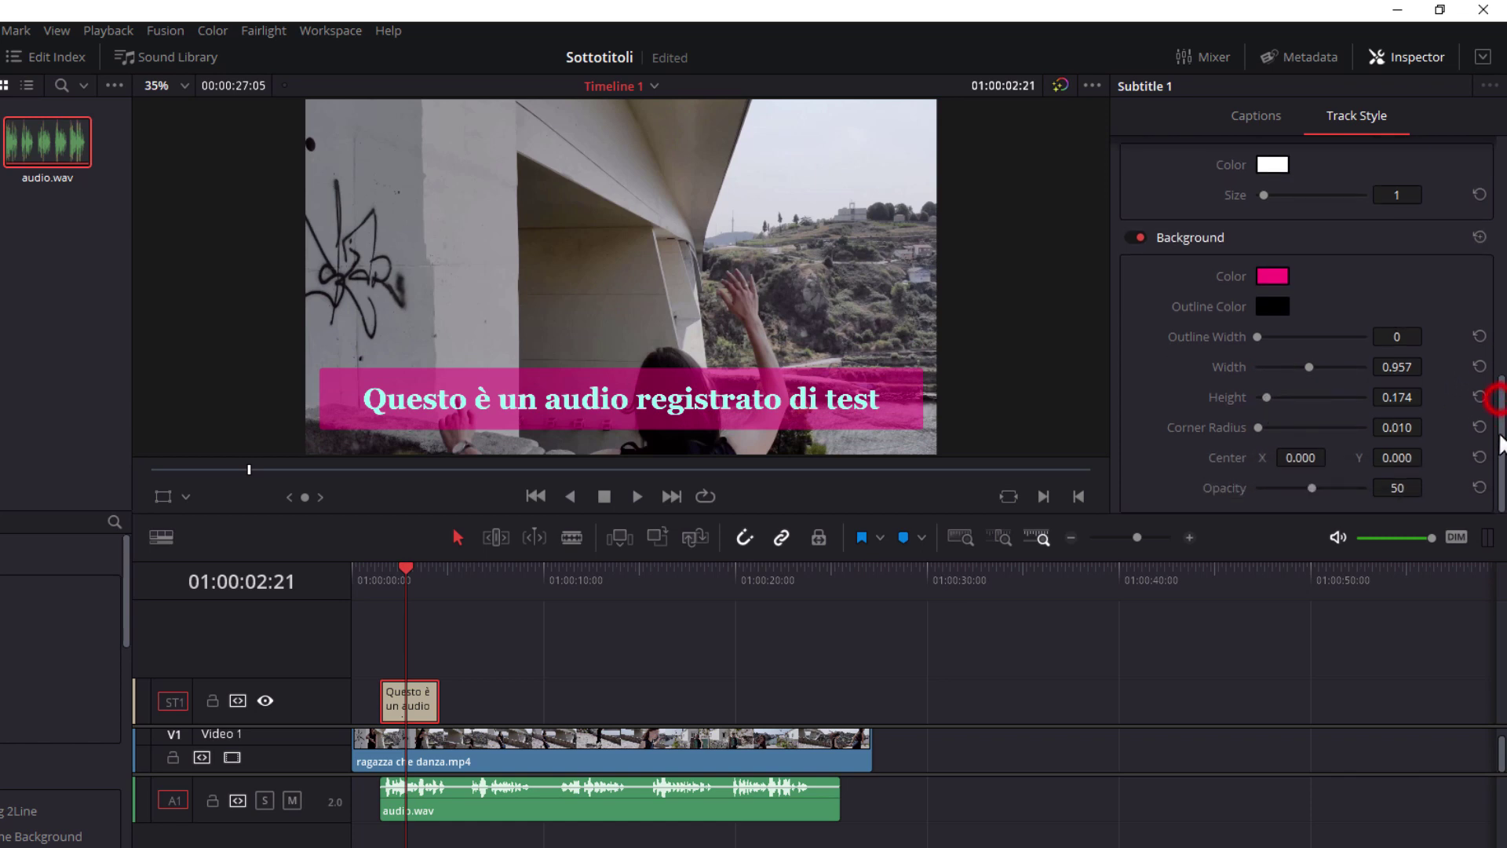
{"action": "left_click_drag", "start_coordinate": [1261, 431], "coordinate": [1281, 429]}
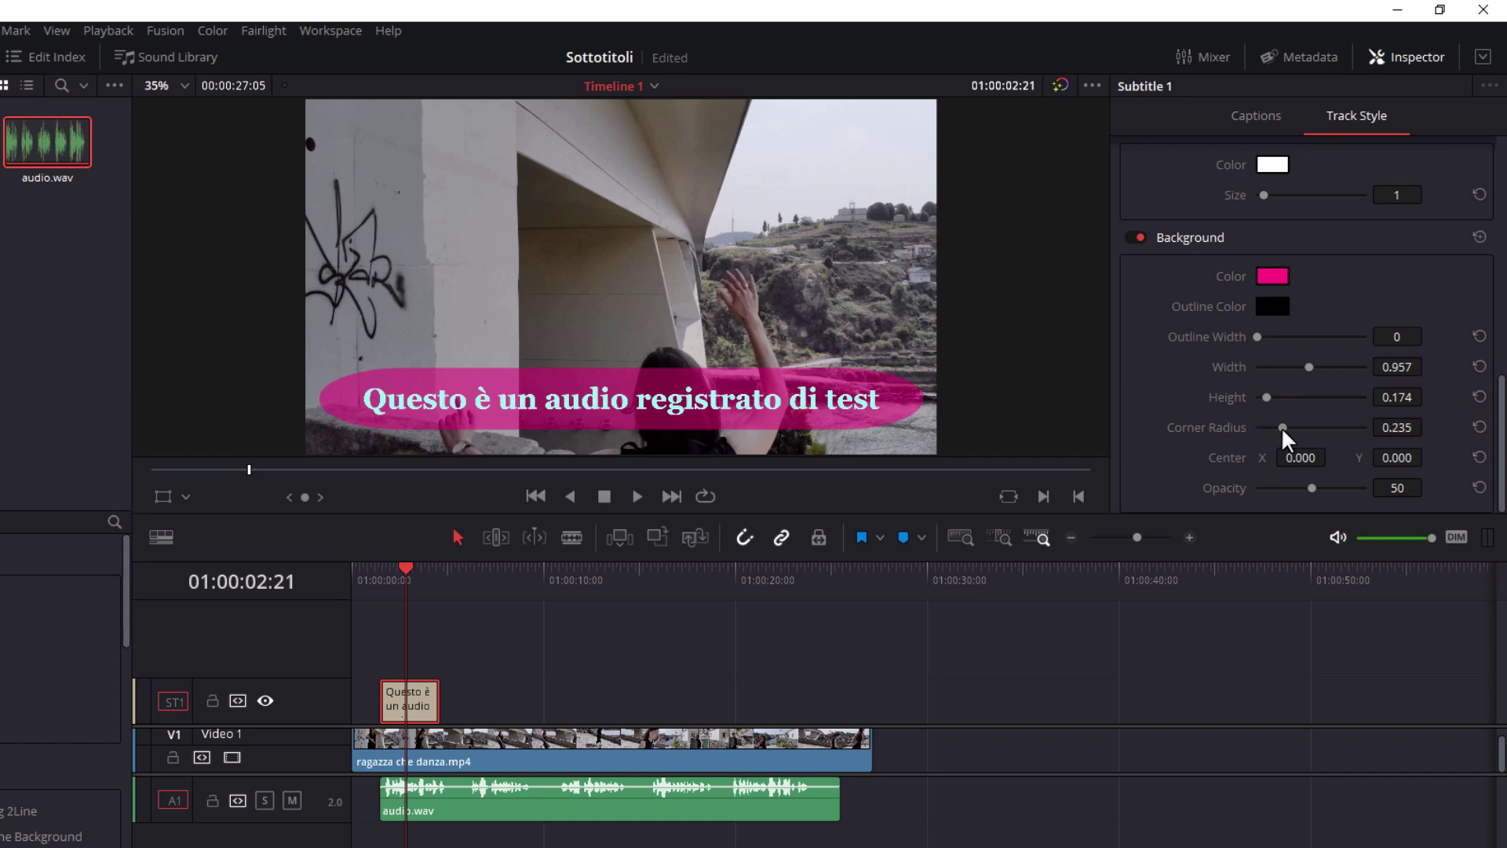
{"action": "left_click_drag", "start_coordinate": [1298, 458], "coordinate": [1429, 456]}
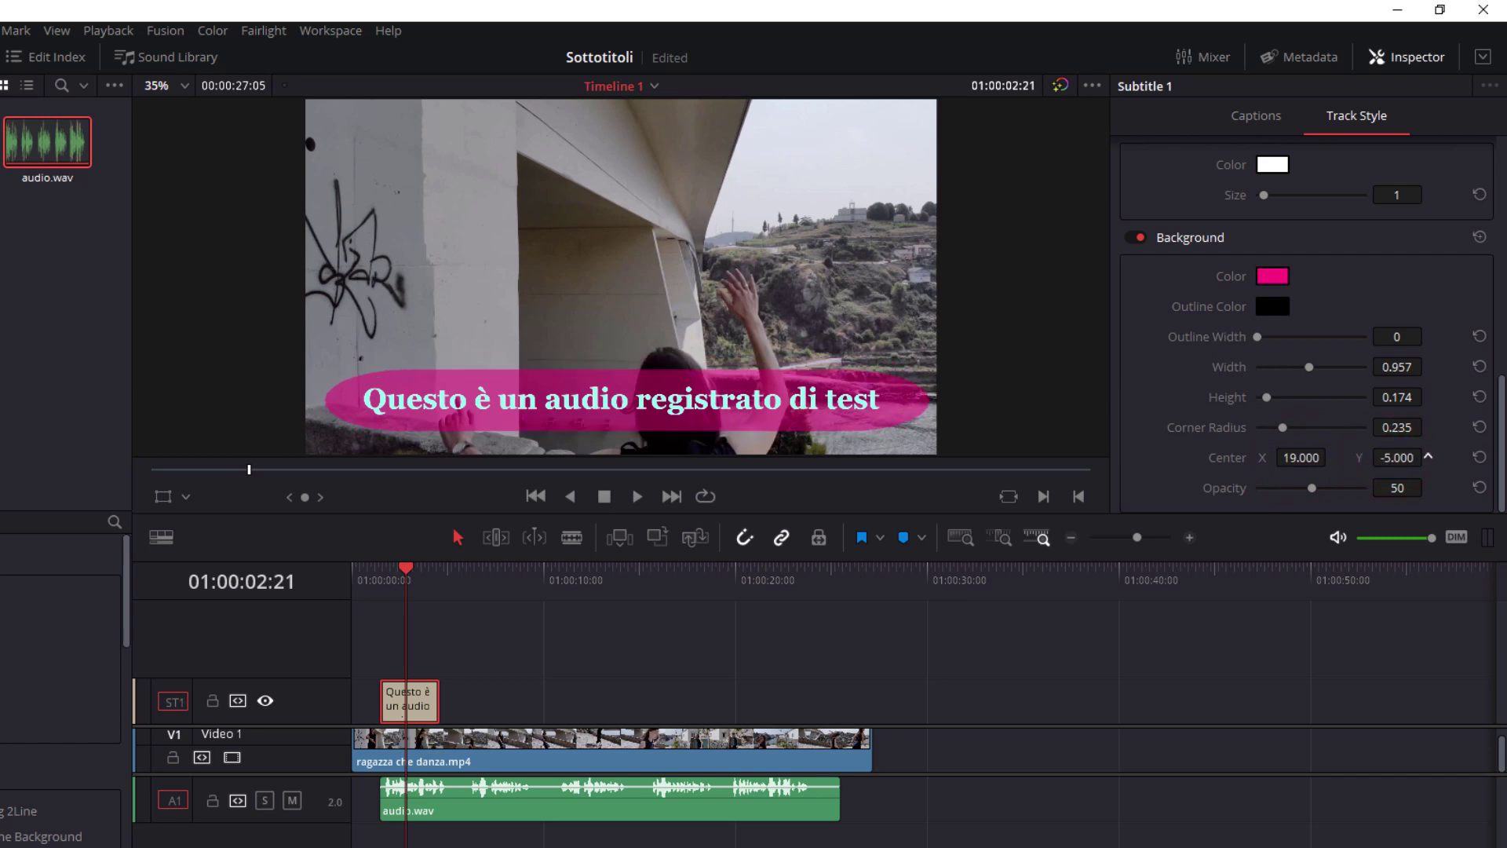
{"action": "left_click_drag", "start_coordinate": [1311, 487], "coordinate": [1331, 488]}
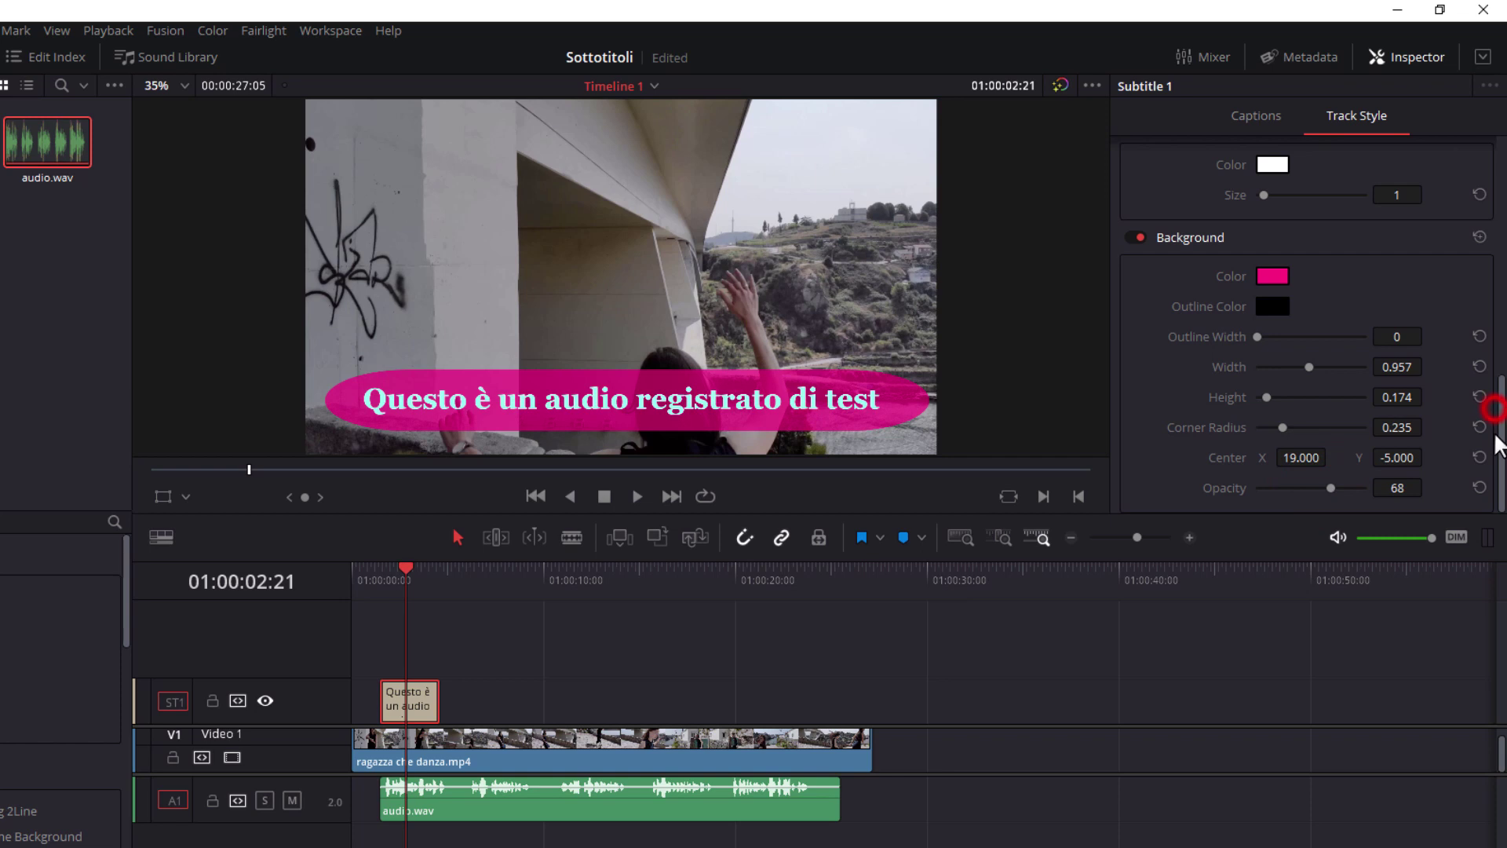
{"action": "left_click", "coordinate": [1138, 237]}
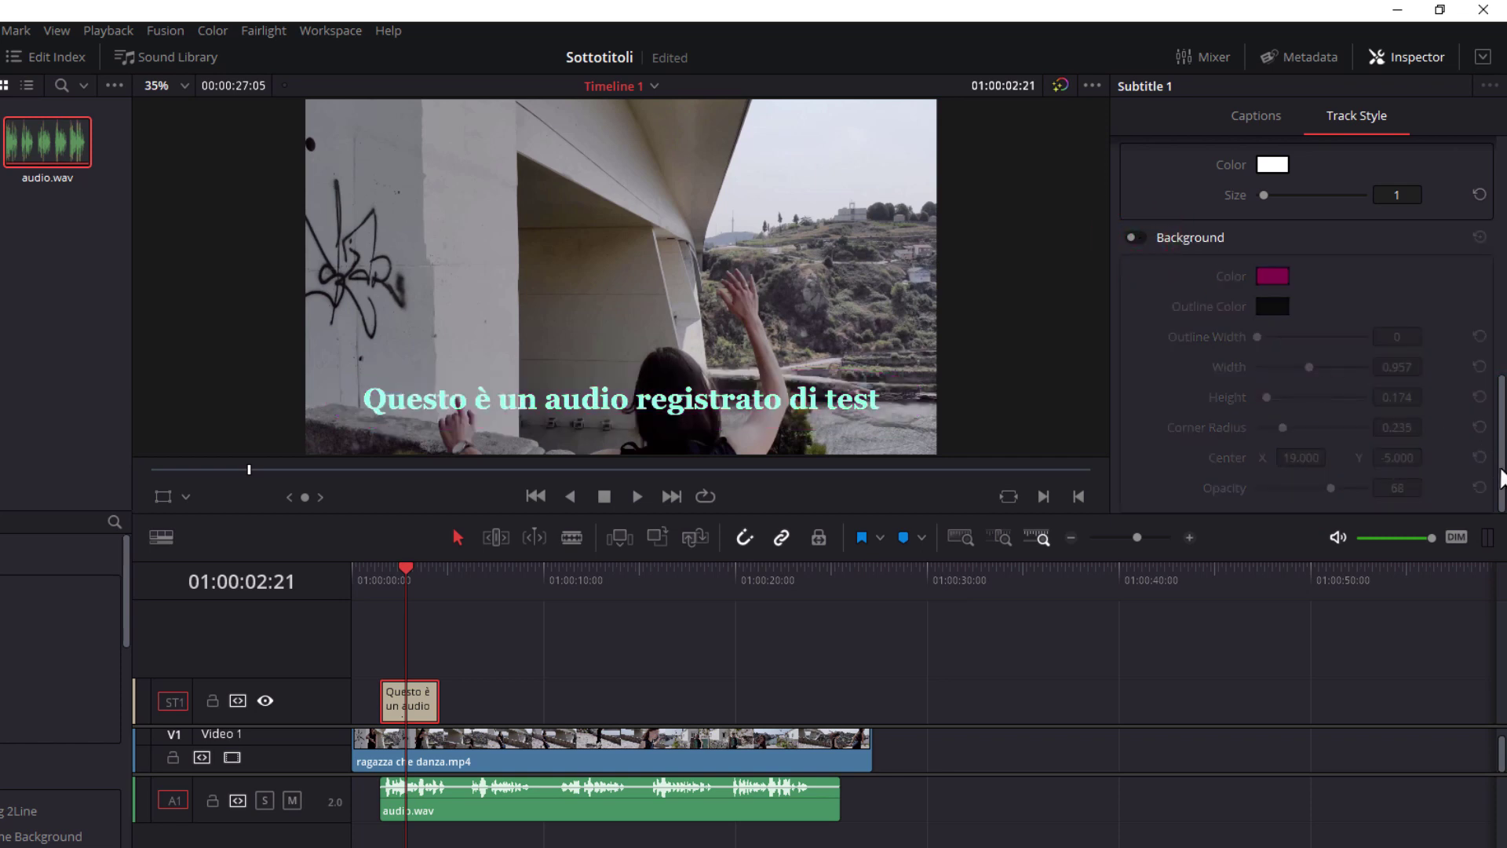
{"action": "left_click_drag", "start_coordinate": [1500, 478], "coordinate": [1498, 222]}
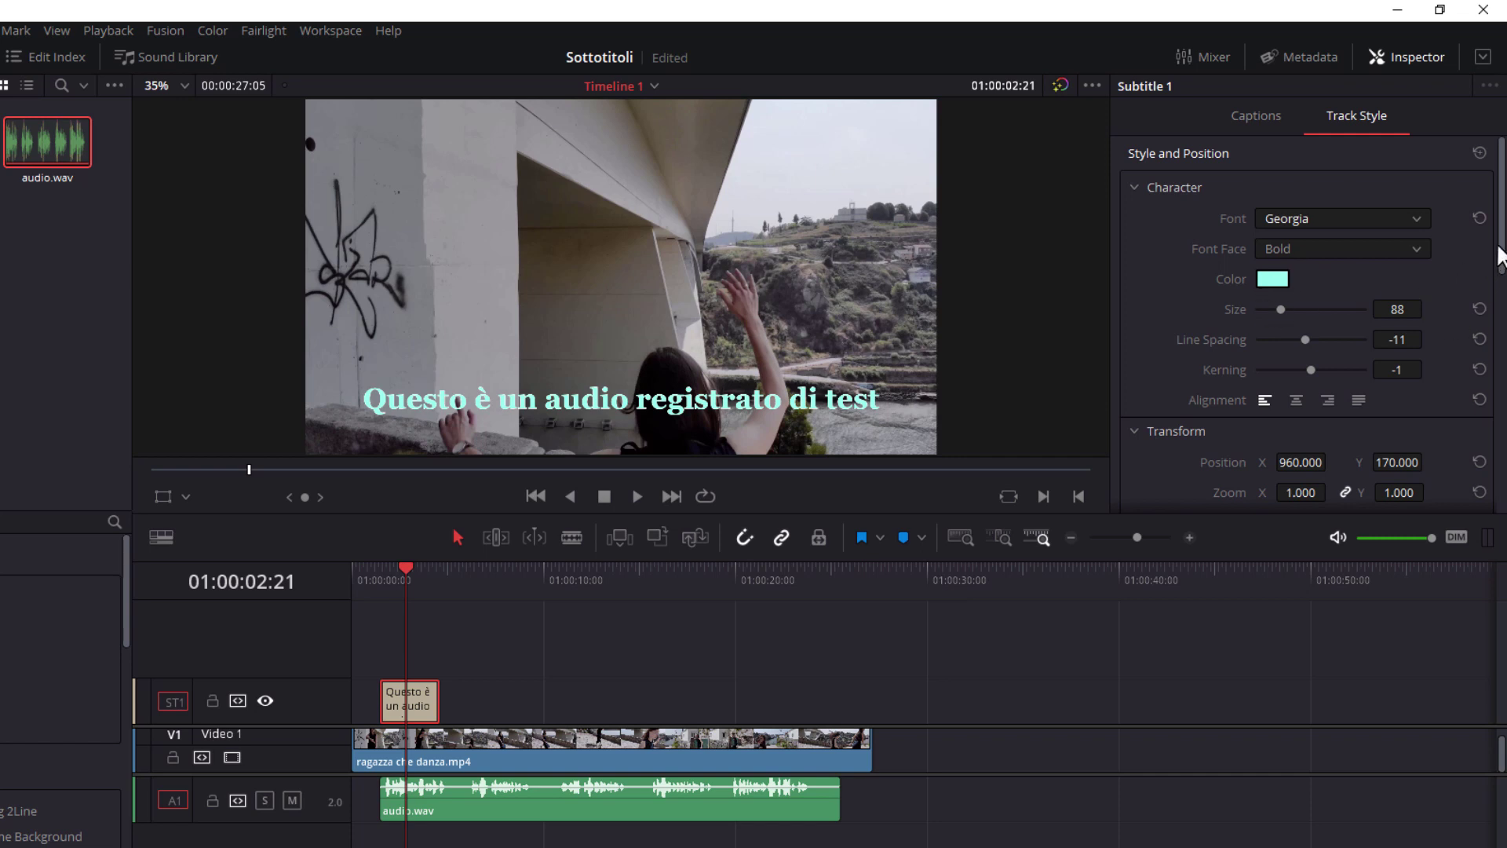
- Move the playhead to 01:00:05:15, just past the first subtitle
{"action": "scroll", "coordinate": [1501, 243], "scroll_direction": "down", "scroll_amount": 3}
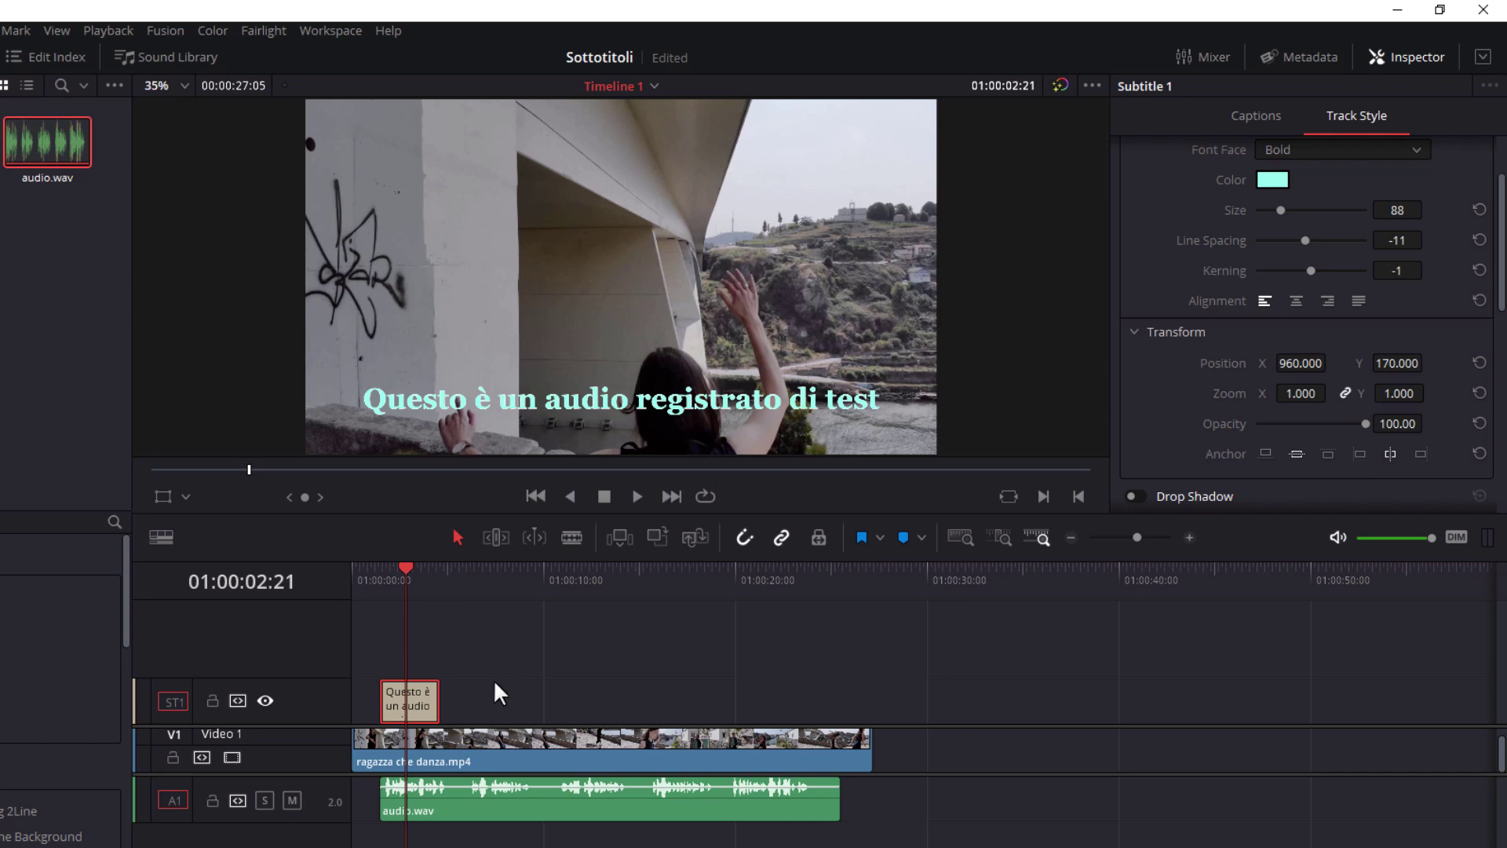
{"action": "left_click_drag", "start_coordinate": [408, 566], "coordinate": [442, 572]}
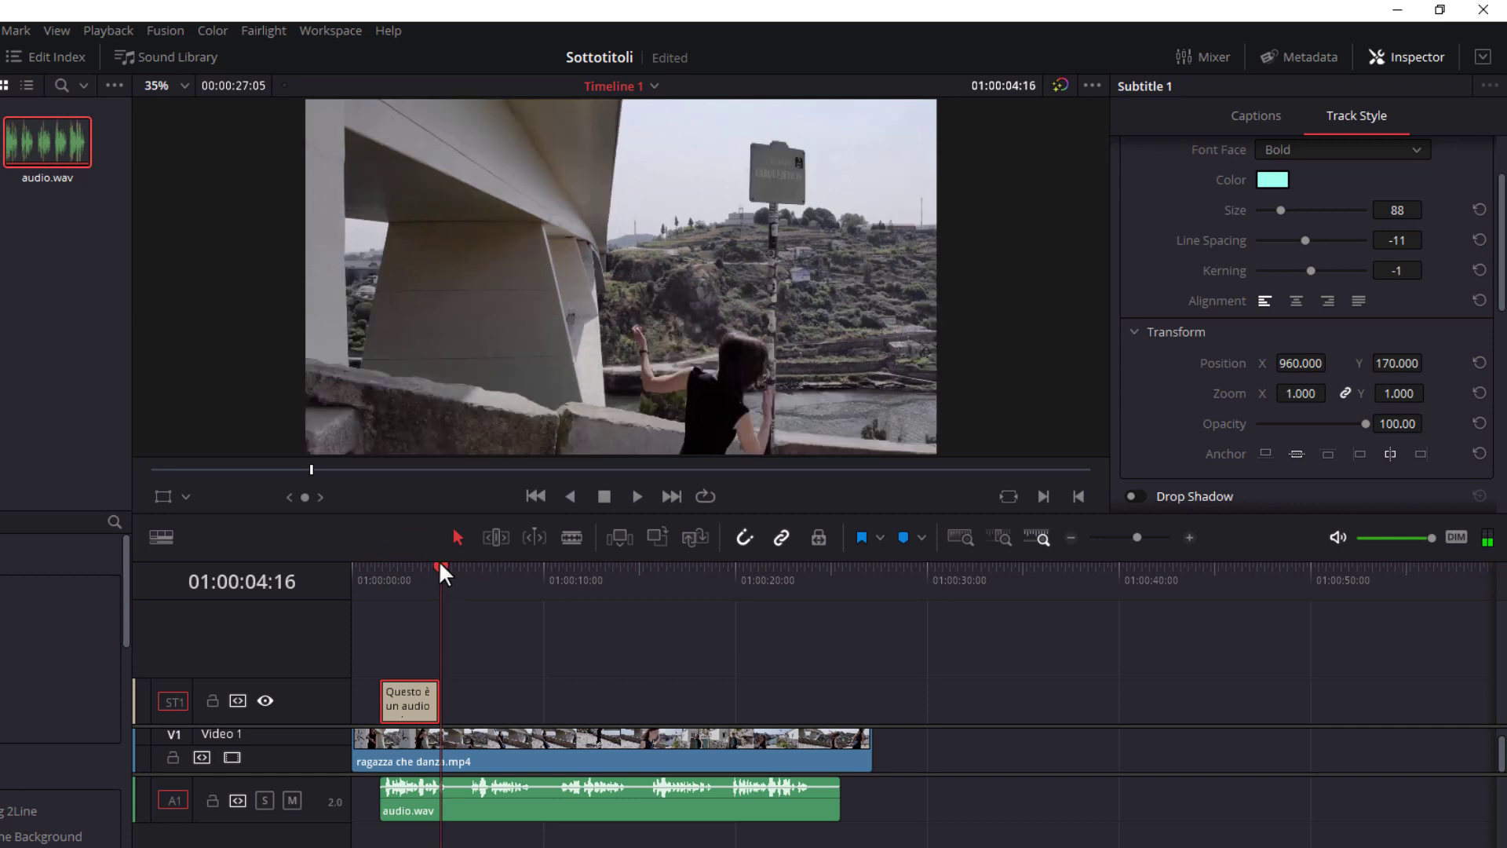
{"action": "left_click", "coordinate": [458, 566]}
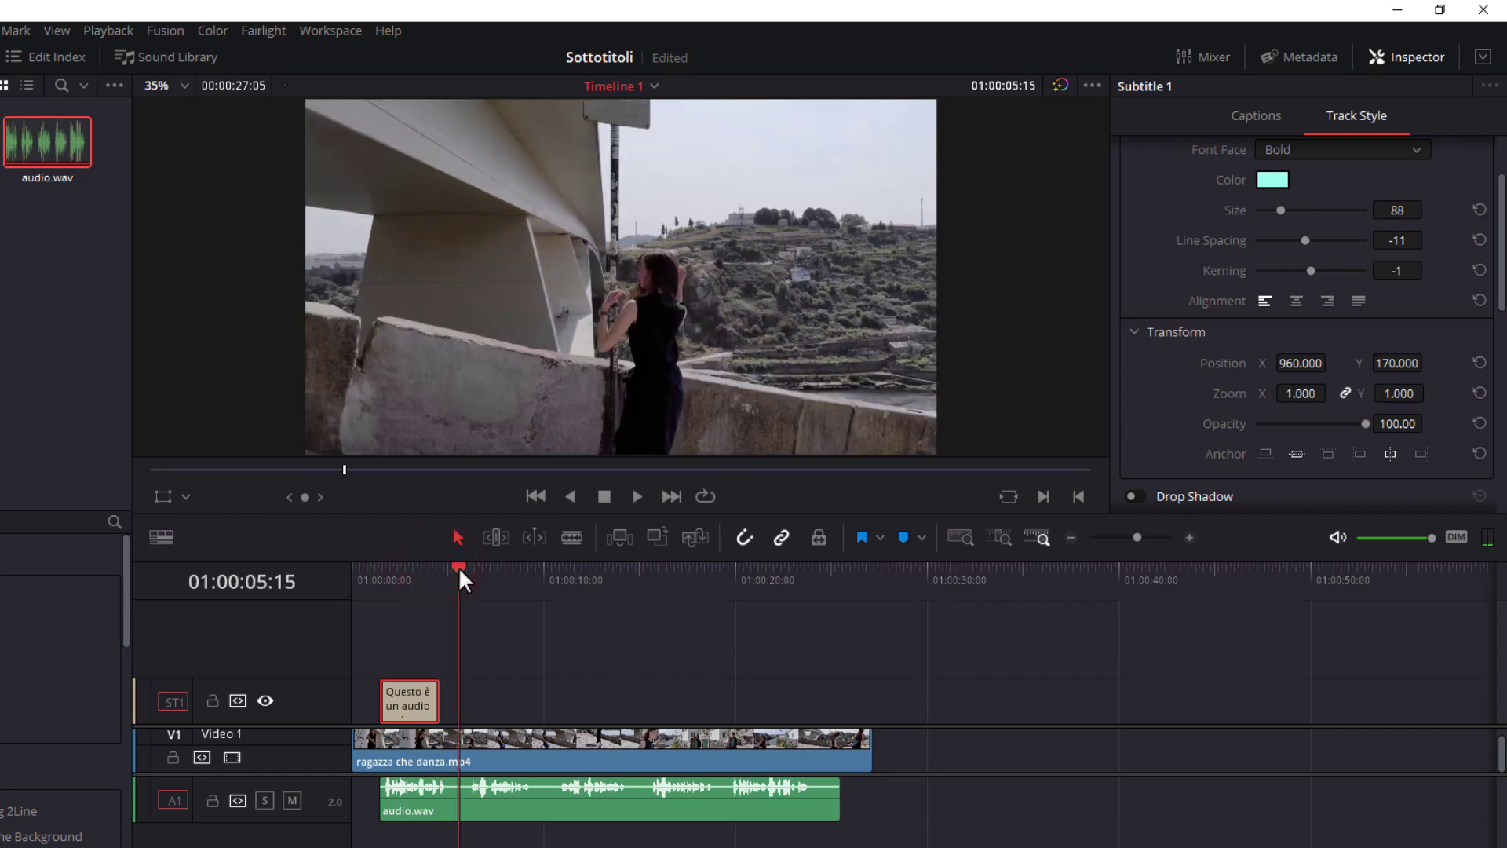
- Add a second 'Subtitle' caption from the Captions list and shift it slightly later to 01:00:05:21
{"action": "left_click", "coordinate": [1256, 118]}
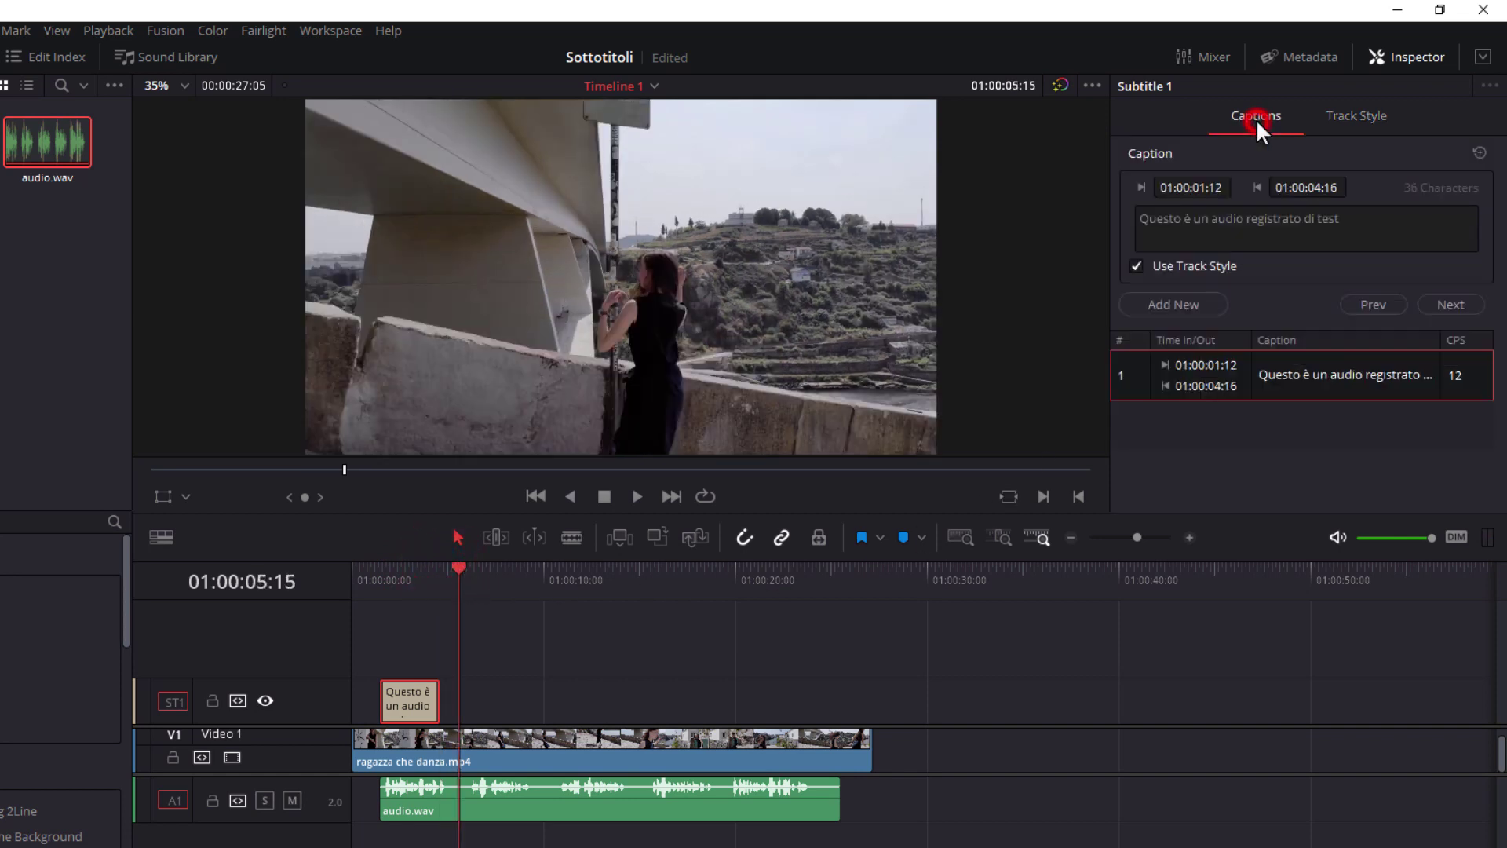
{"action": "left_click", "coordinate": [1169, 303]}
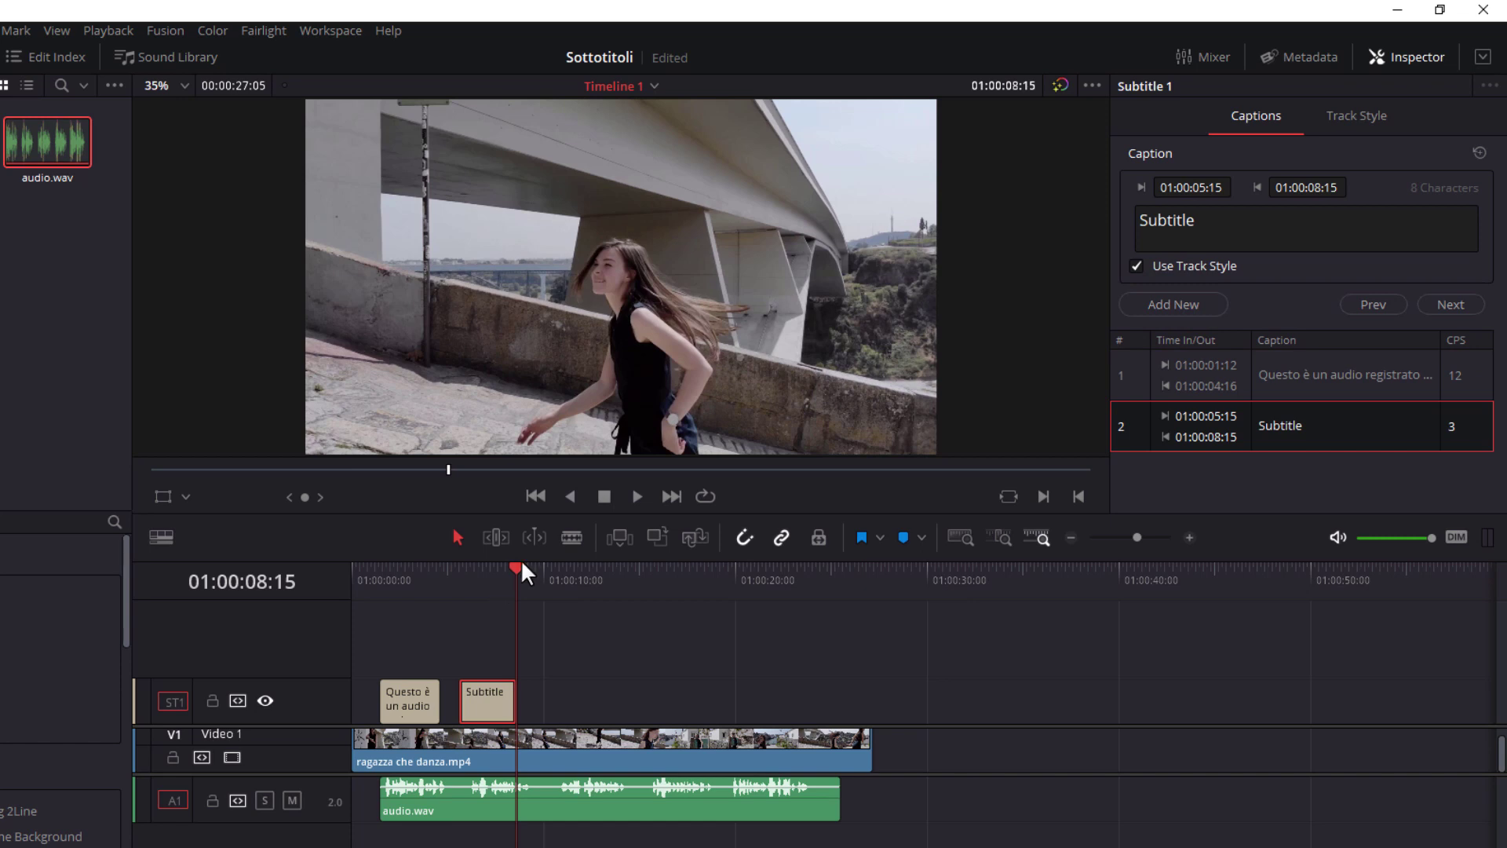
{"action": "left_click", "coordinate": [518, 561]}
{"action": "left_click_drag", "start_coordinate": [515, 567], "coordinate": [544, 566]}
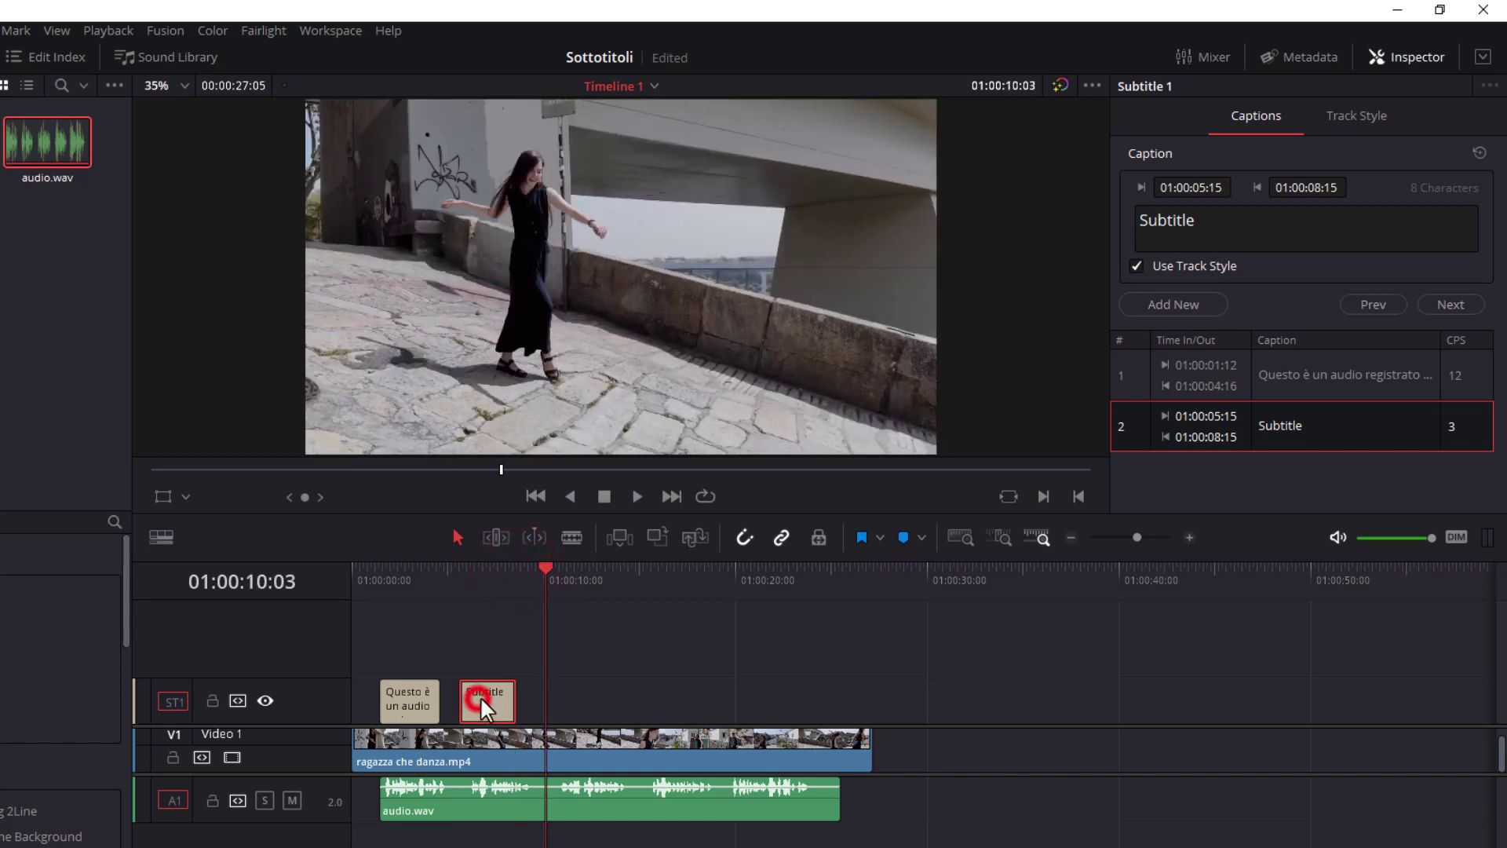
{"action": "left_click_drag", "start_coordinate": [481, 698], "coordinate": [528, 697]}
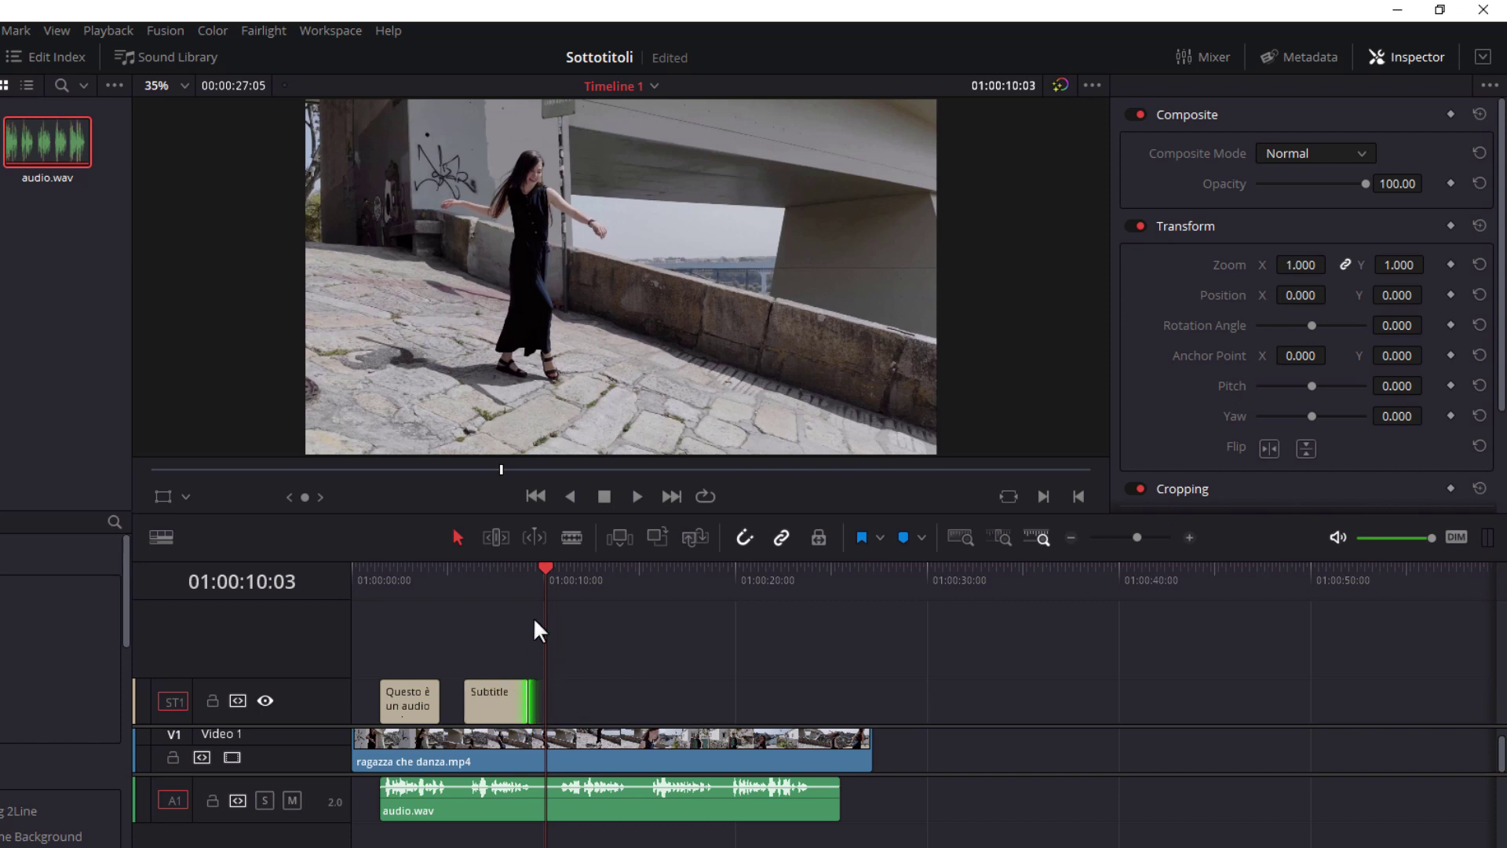
- End the second caption at 01:00:09:05 and paste 'per mostrare come aggiungere i sottotitoli' from Notepad as its text
{"action": "left_click_drag", "start_coordinate": [545, 565], "coordinate": [522, 576]}
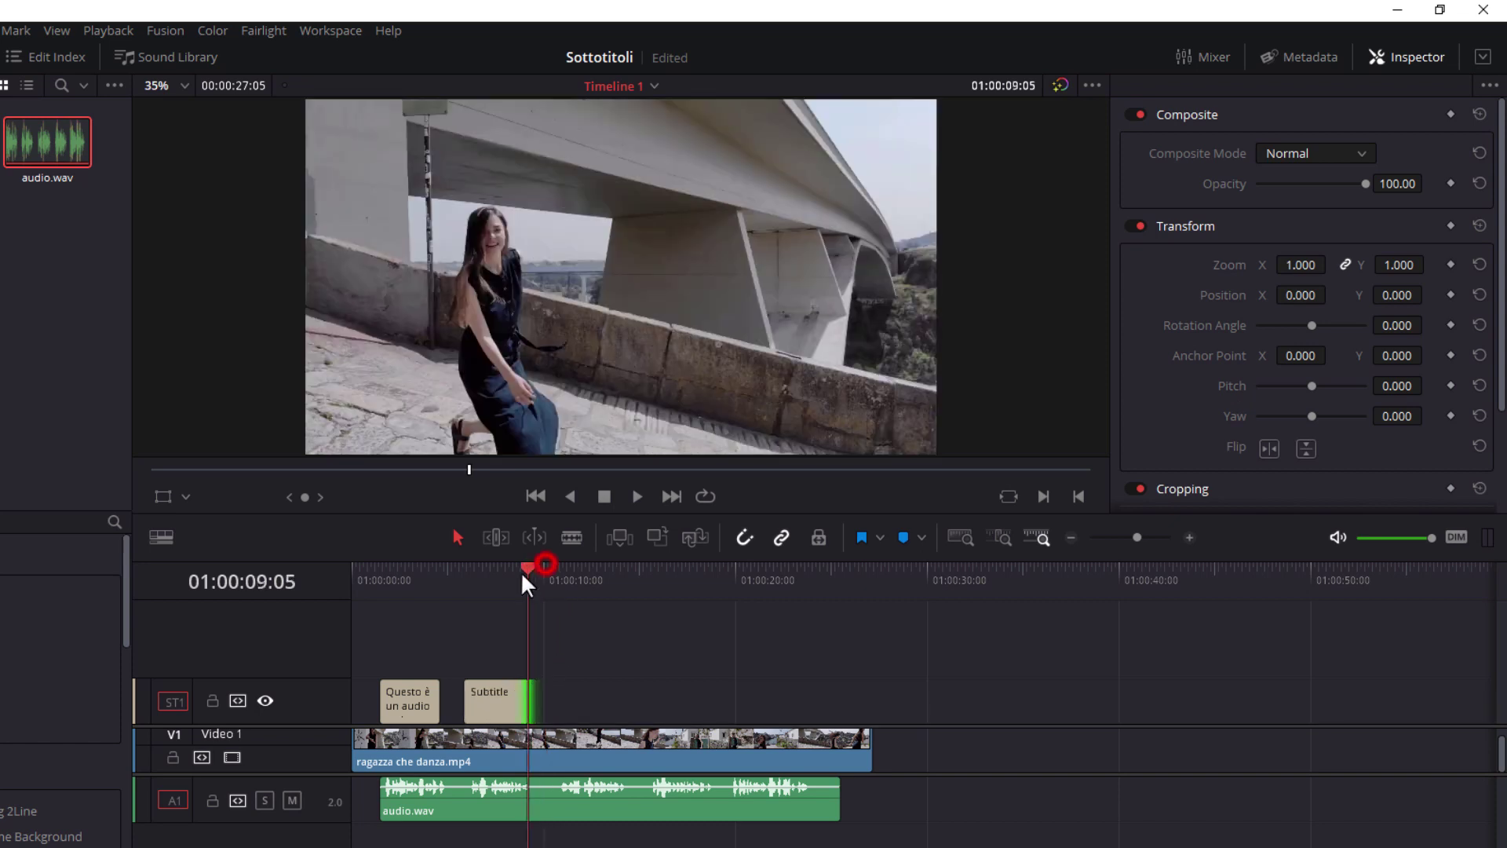
{"action": "left_click", "coordinate": [495, 701]}
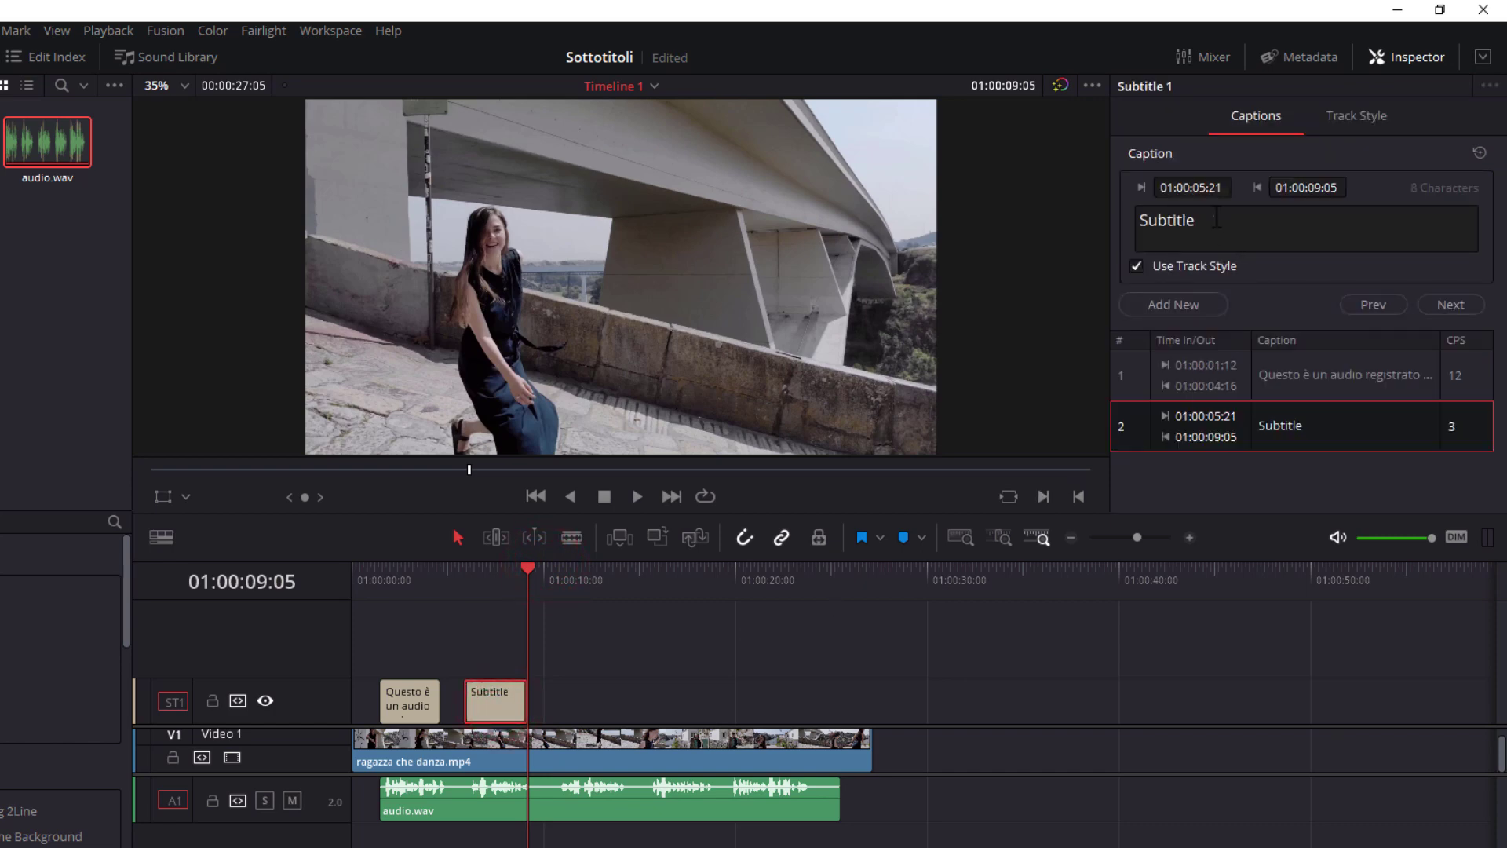
{"action": "key", "text": "alt+Tab"}
{"action": "left_click_drag", "start_coordinate": [131, 355], "coordinate": [444, 356]}
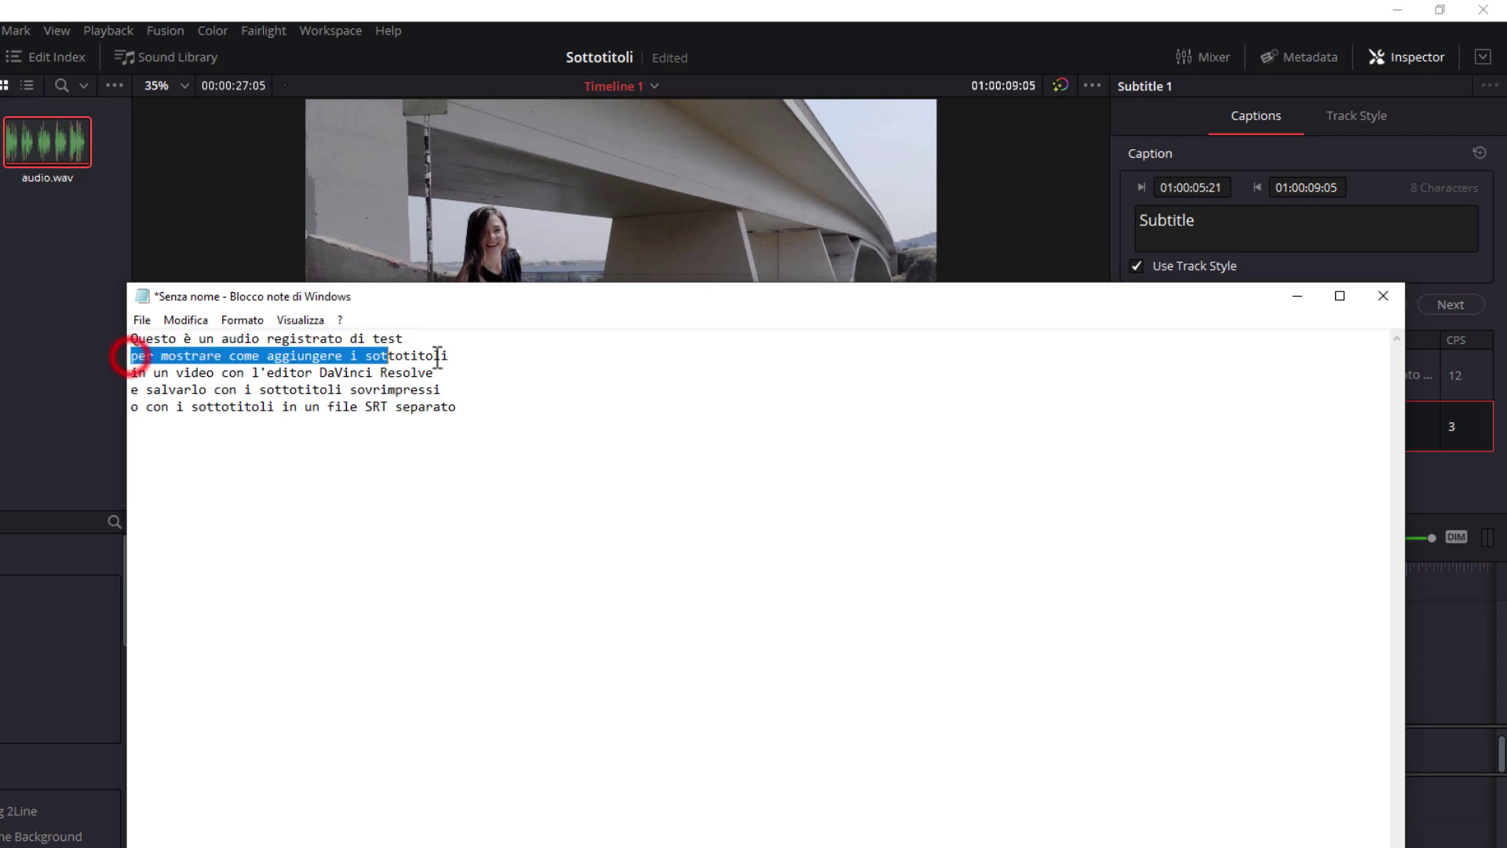
{"action": "right_click", "coordinate": [441, 357]}
{"action": "left_click", "coordinate": [470, 418]}
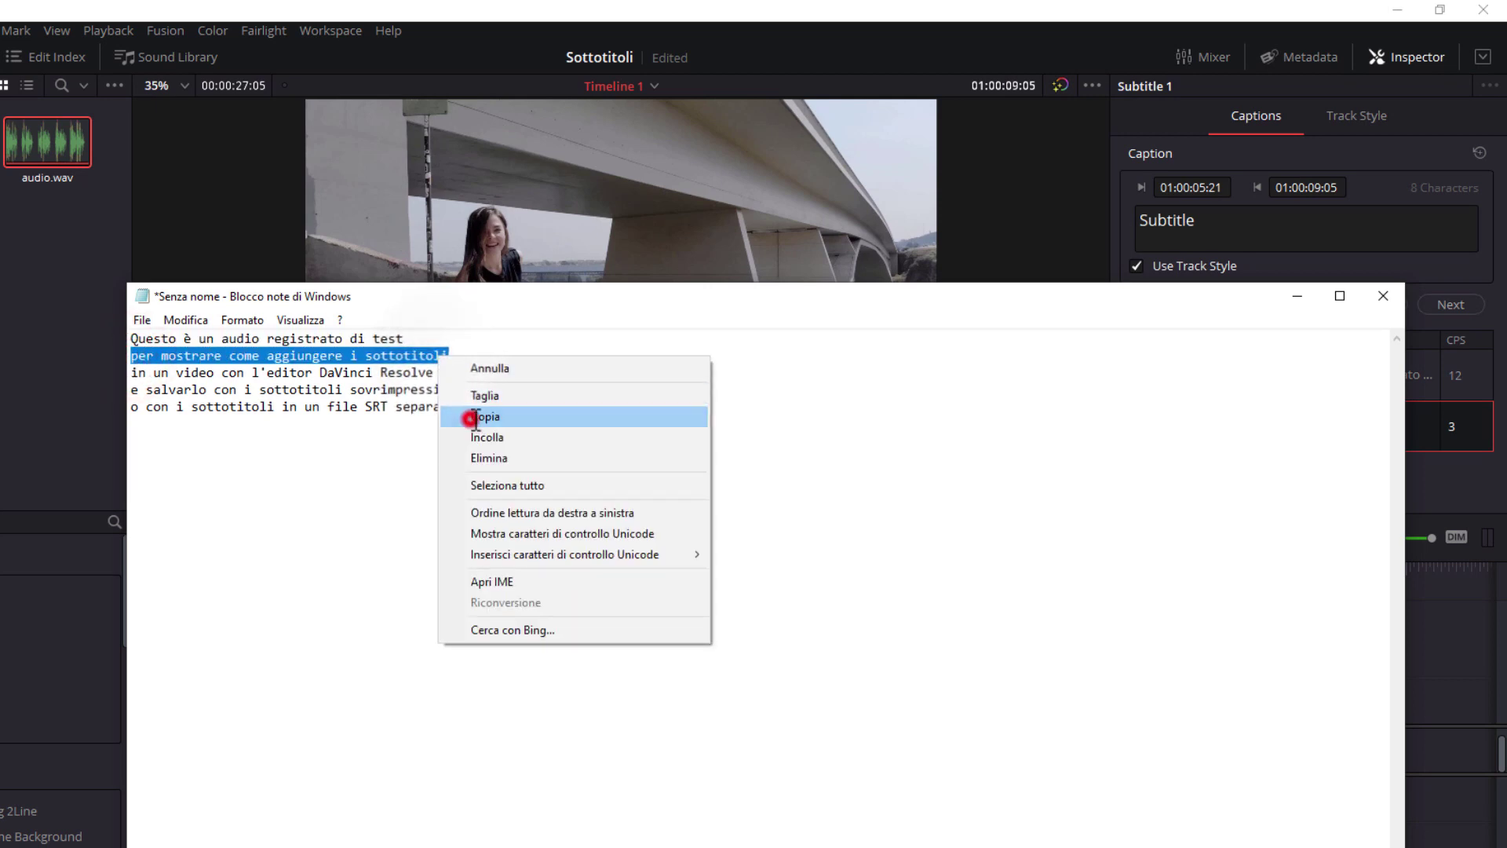
{"action": "left_click", "coordinate": [1297, 296]}
{"action": "double_click", "coordinate": [1185, 223]}
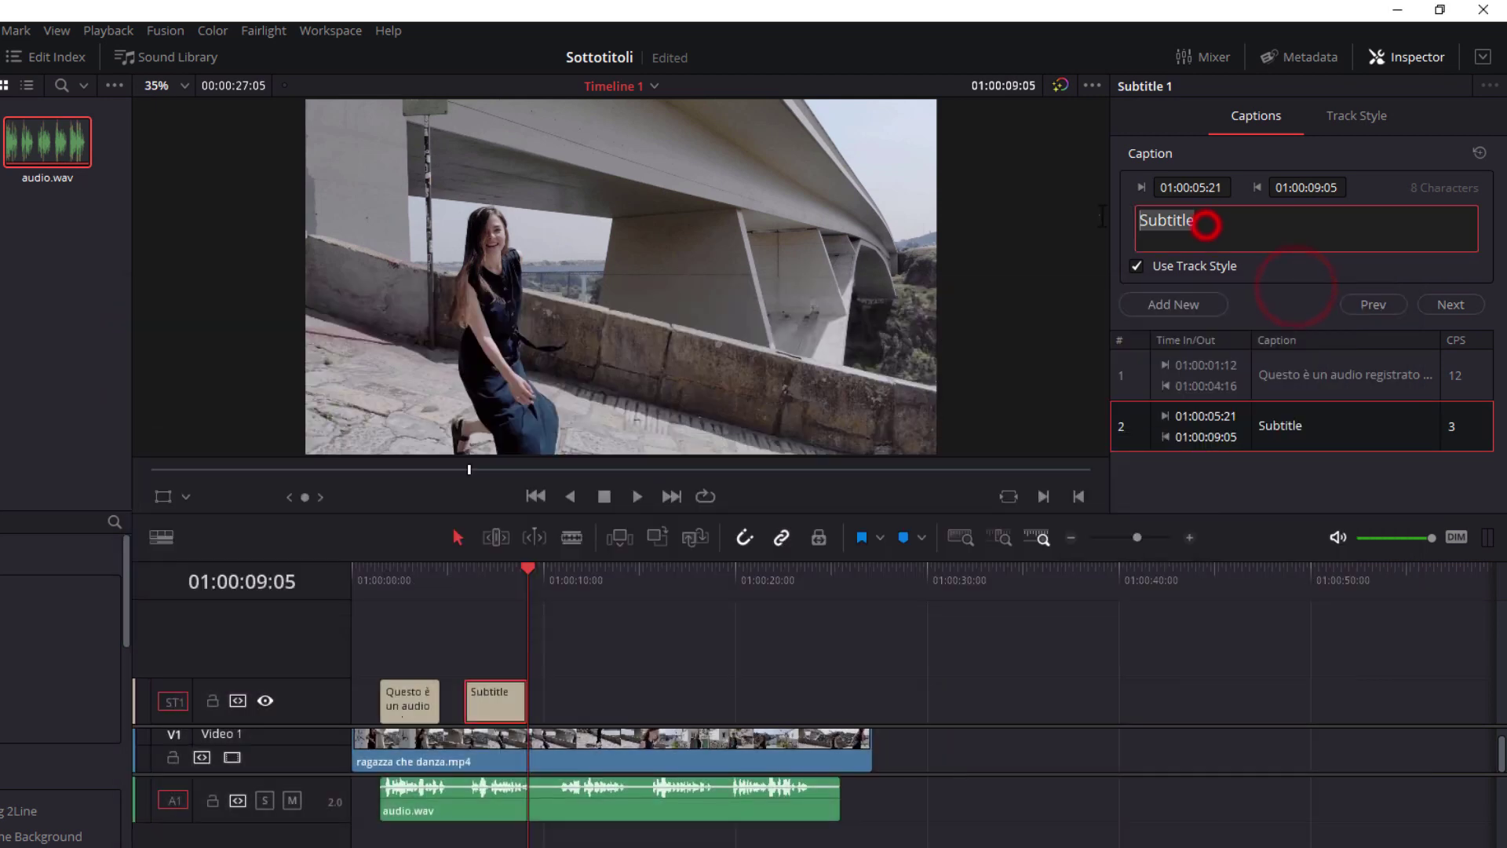
{"action": "key", "text": "ctrl+v"}
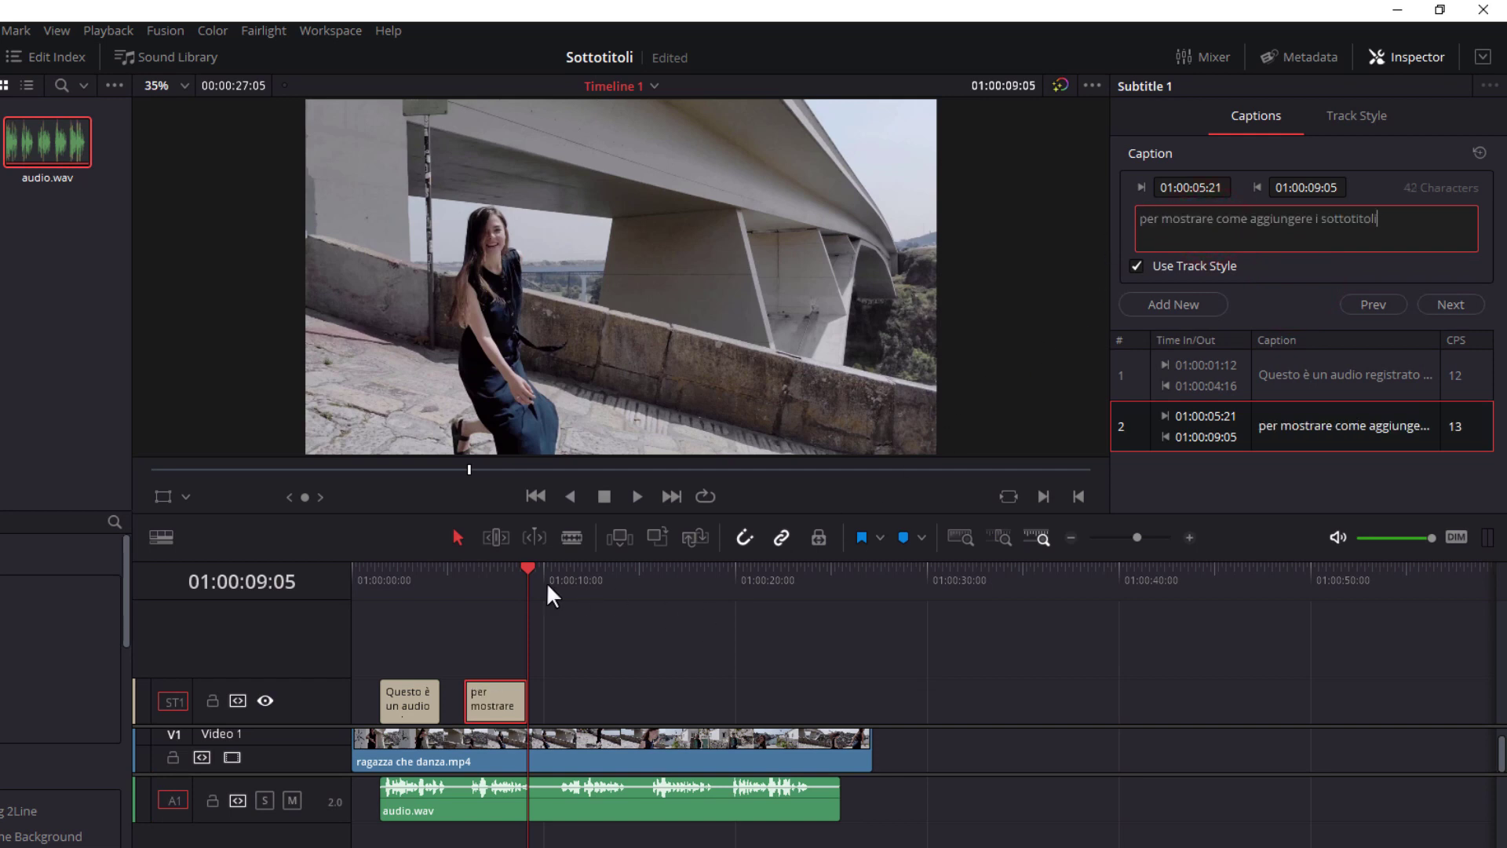
{"action": "left_click", "coordinate": [526, 570]}
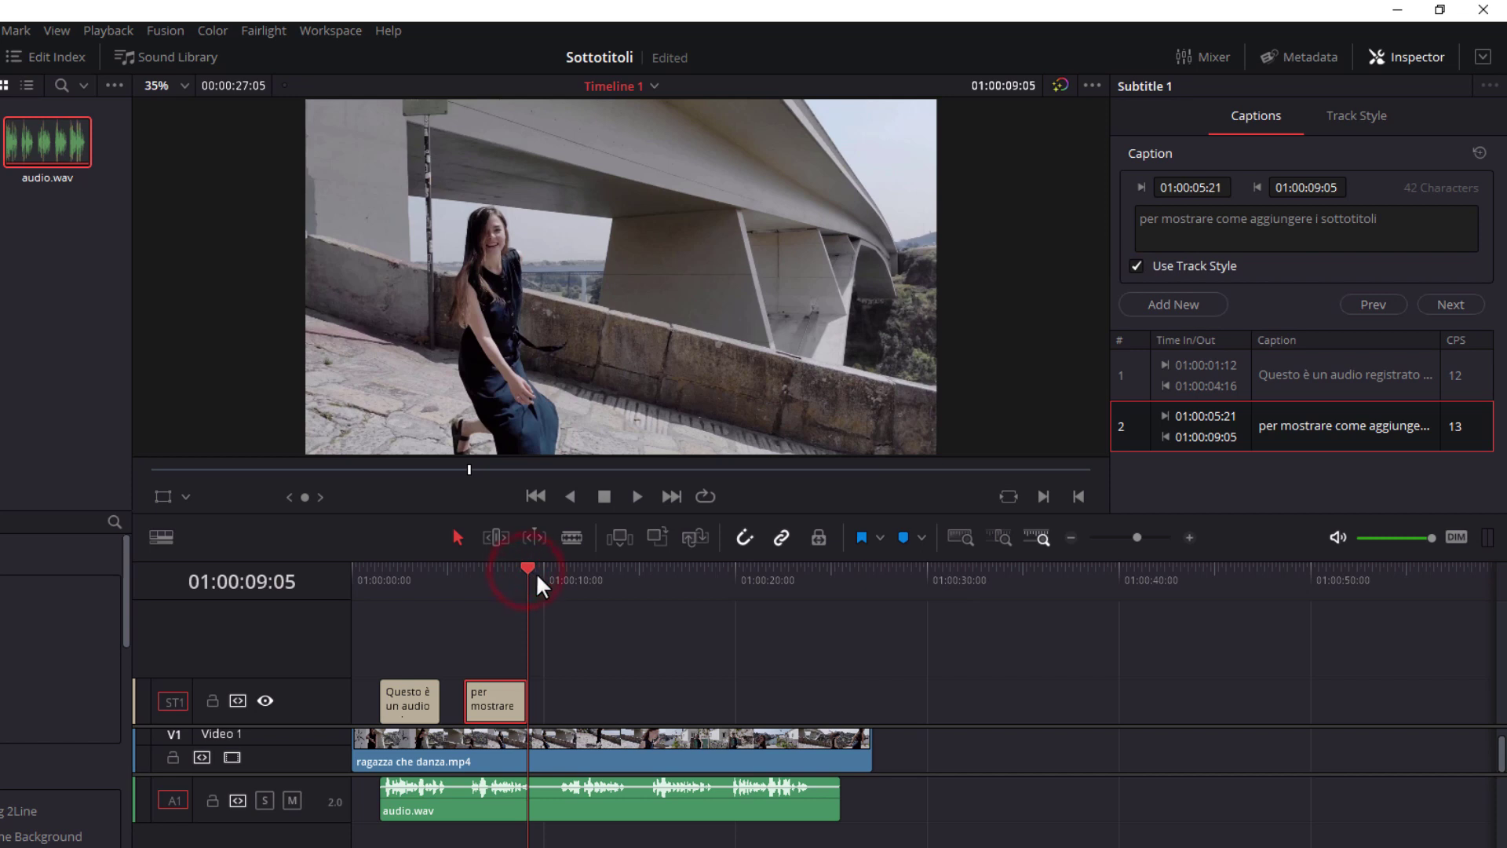
{"action": "left_click_drag", "start_coordinate": [529, 567], "coordinate": [552, 563]}
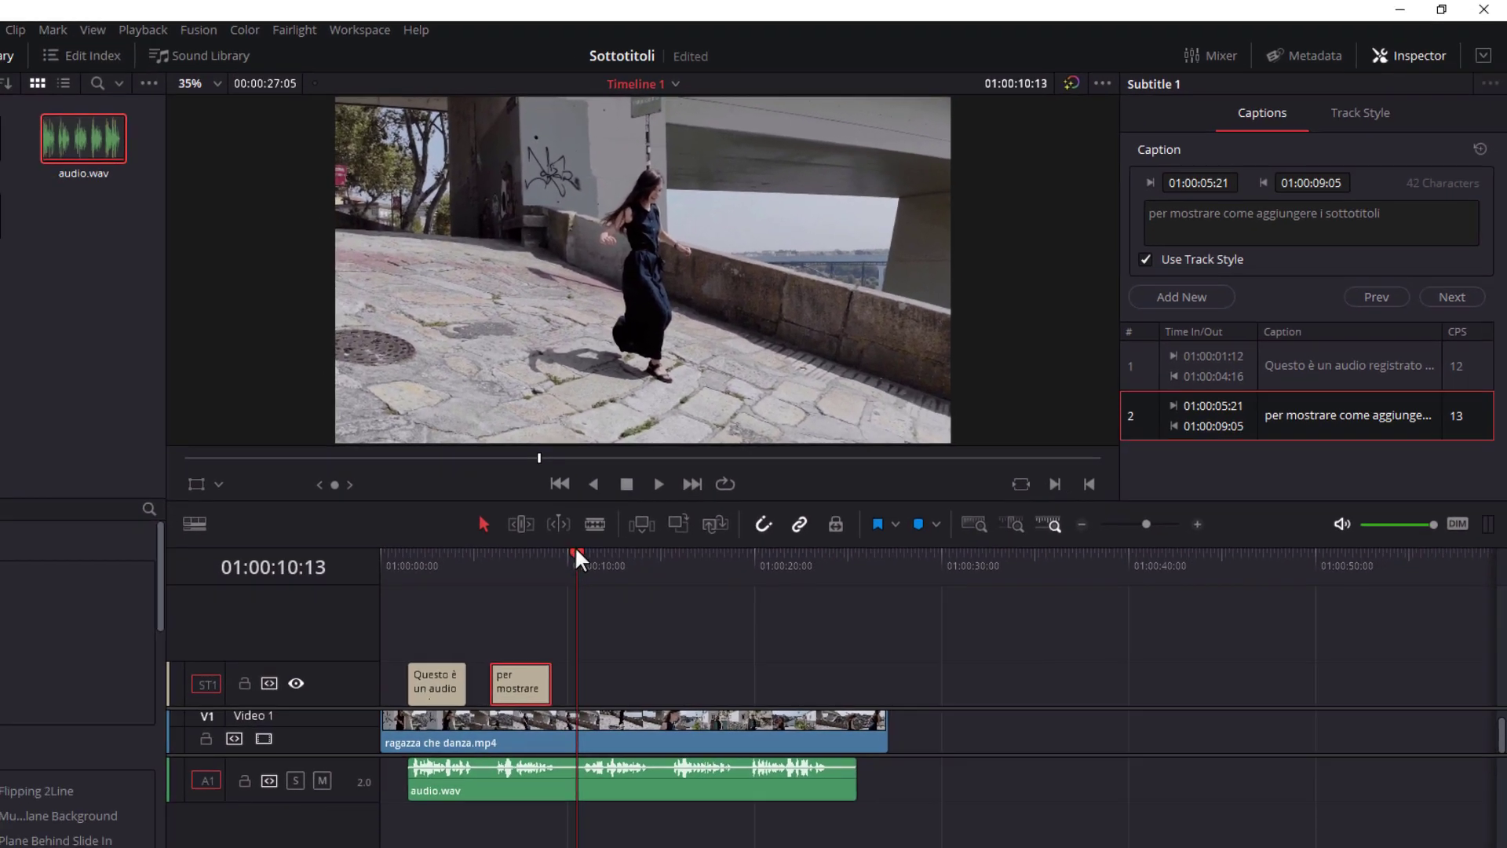
- Reduce the track style text size from 88 to 81 while previewing the second caption
{"action": "left_click_drag", "start_coordinate": [575, 547], "coordinate": [534, 560]}
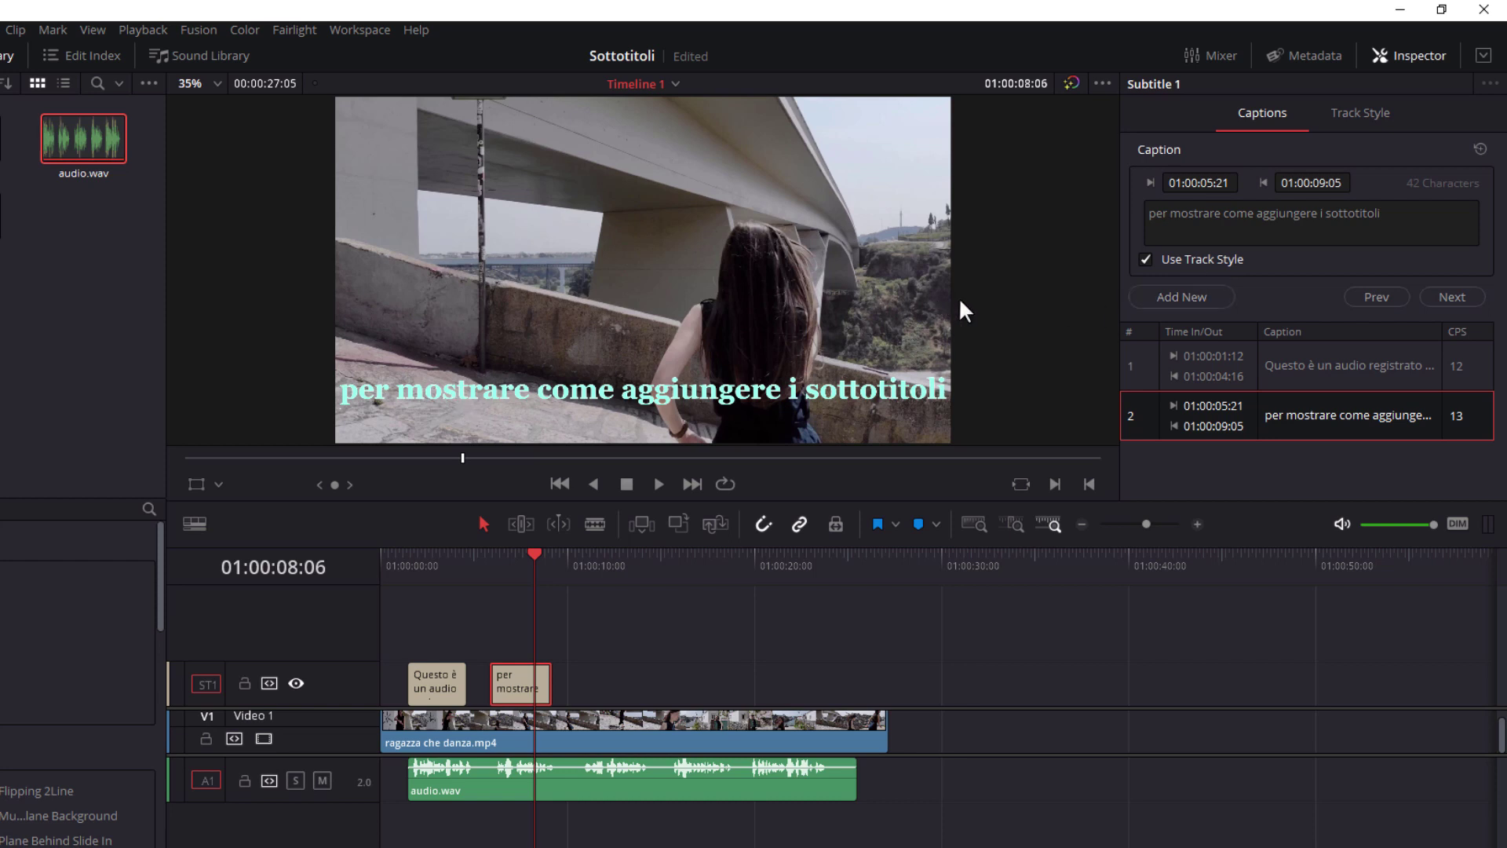
{"action": "left_click", "coordinate": [1367, 117]}
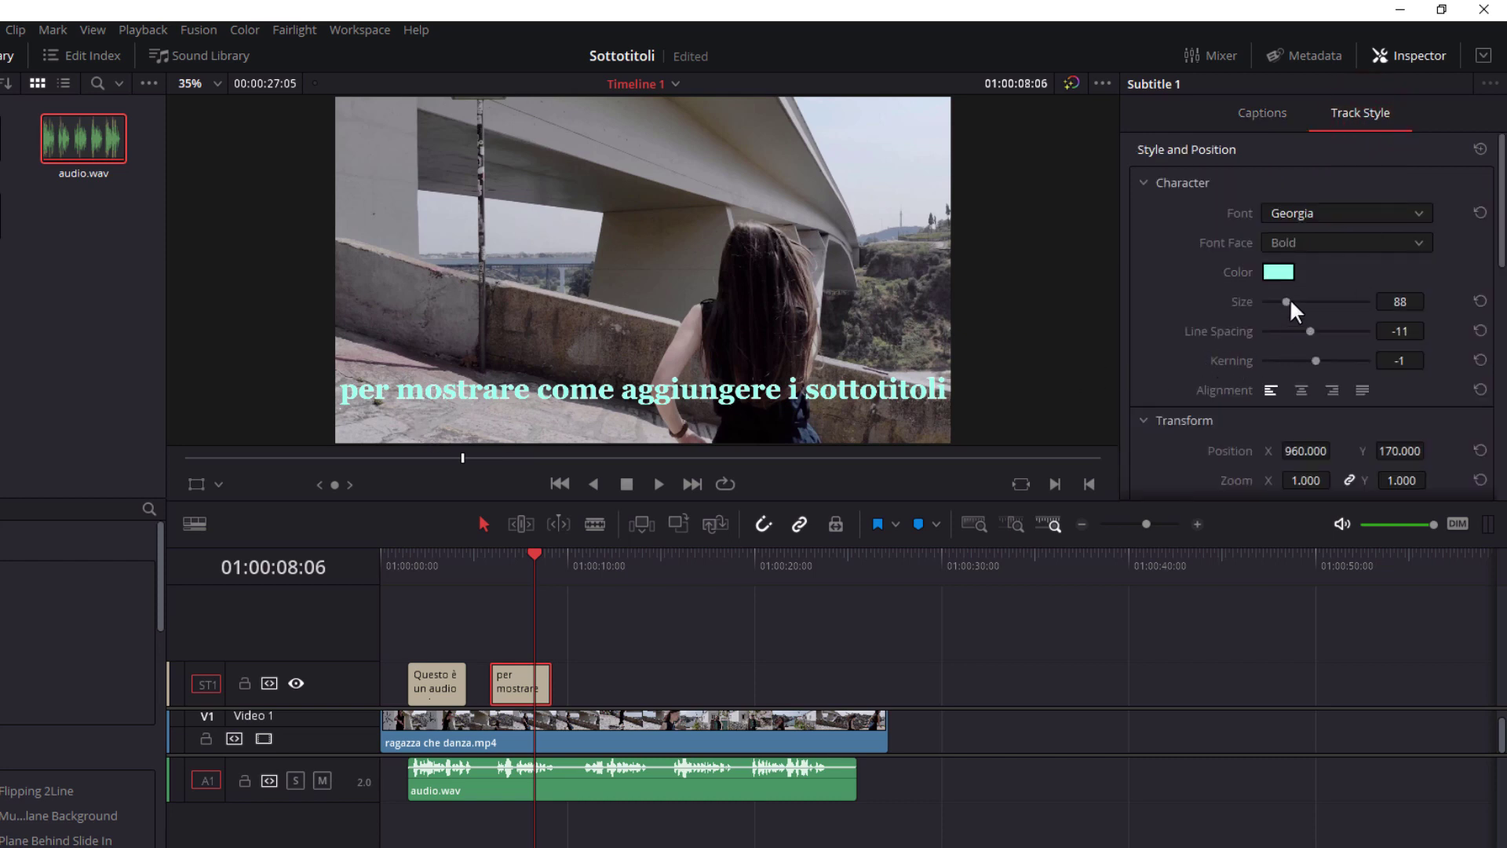
{"action": "left_click_drag", "start_coordinate": [1285, 303], "coordinate": [1285, 306]}
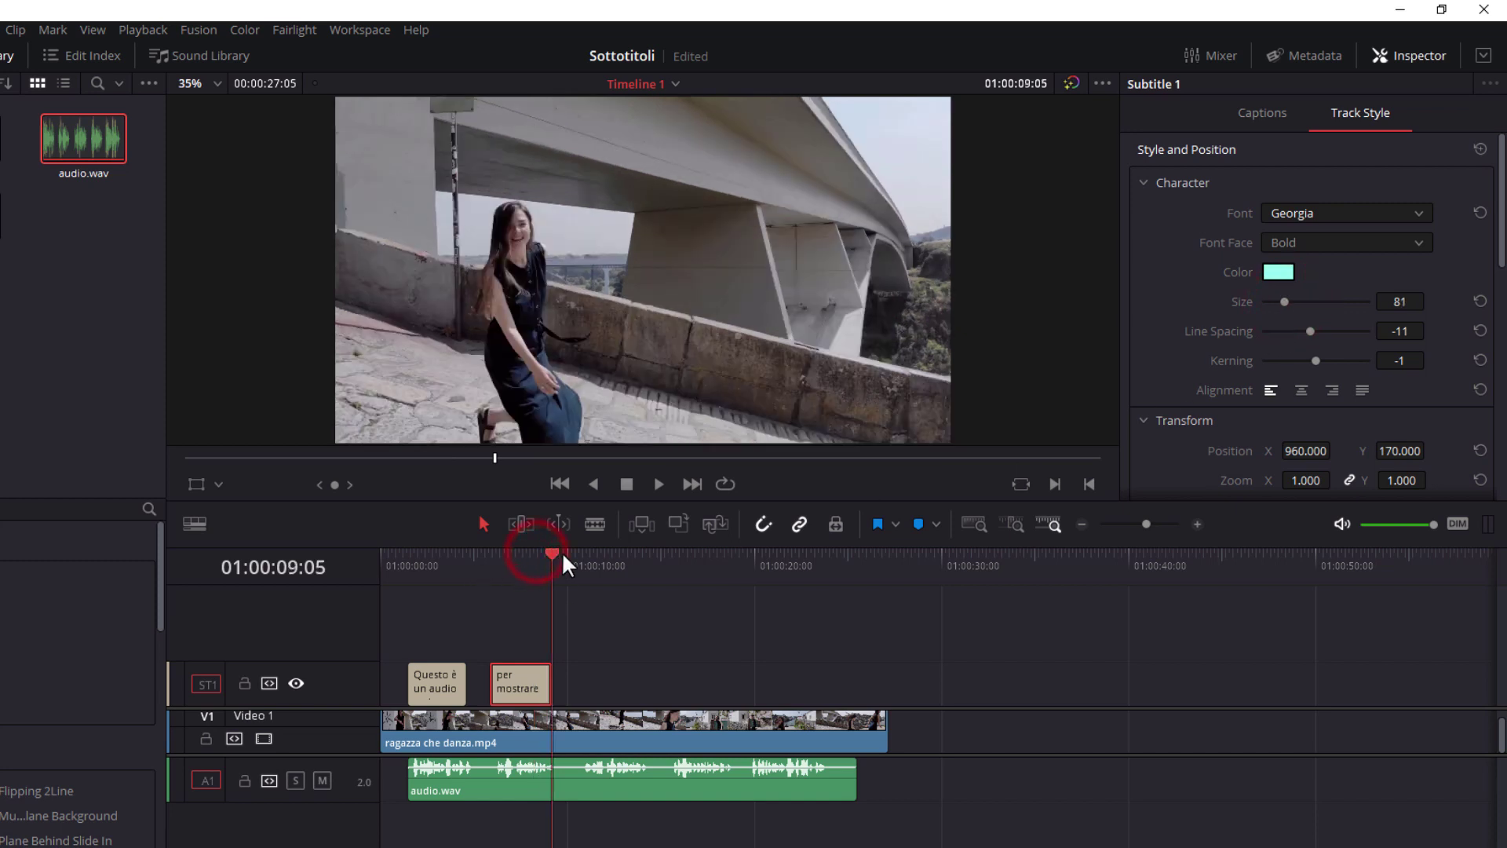
{"action": "left_click_drag", "start_coordinate": [535, 553], "coordinate": [582, 565]}
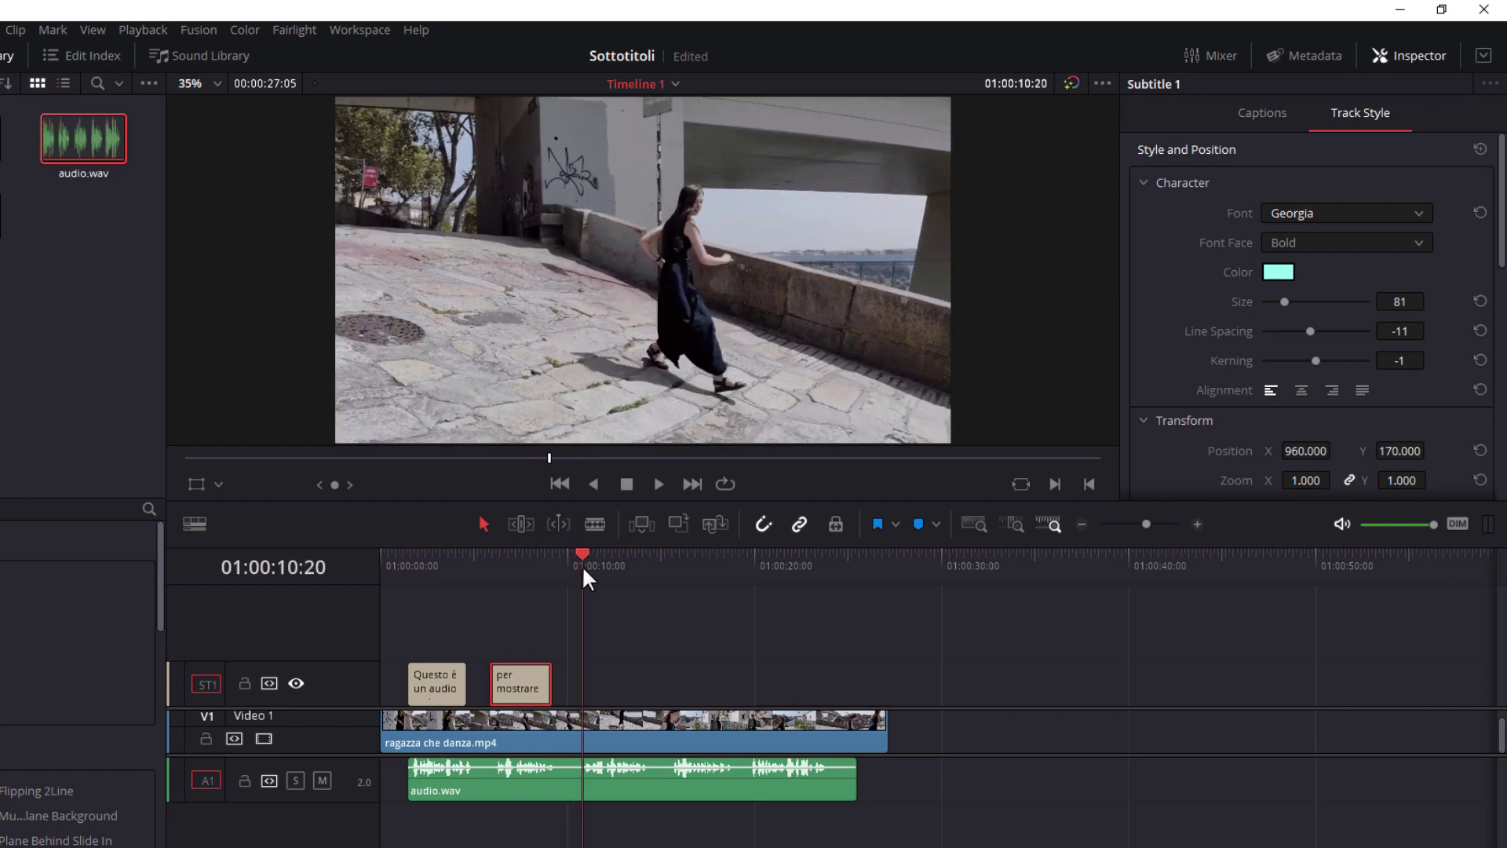
- Add a third caption, lengthen it and place its start at 01:00:10:24
{"action": "left_click", "coordinate": [1264, 110]}
{"action": "left_click", "coordinate": [1181, 295]}
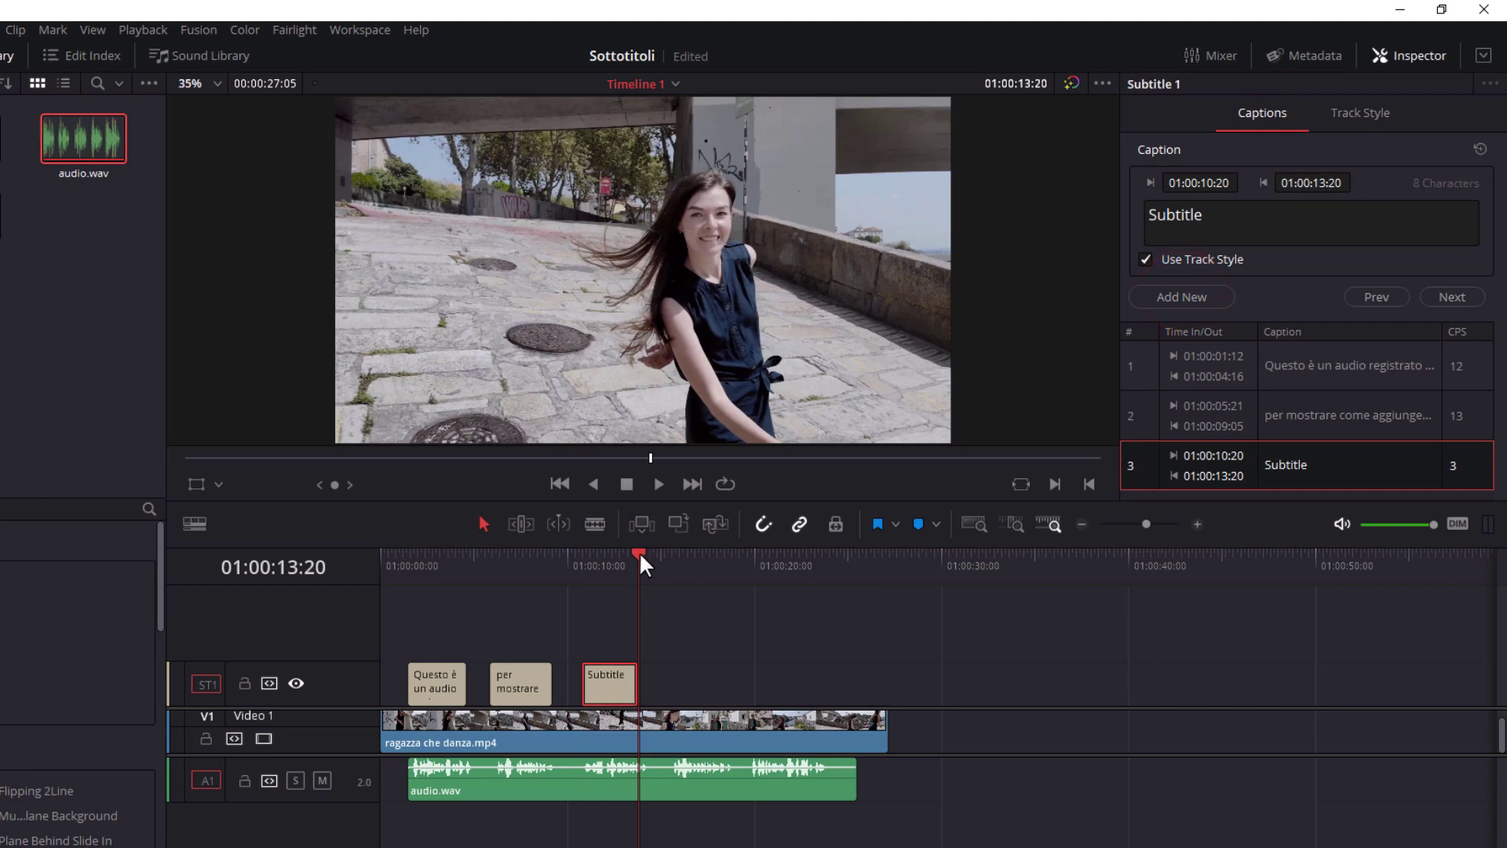
{"action": "left_click_drag", "start_coordinate": [642, 564], "coordinate": [679, 558]}
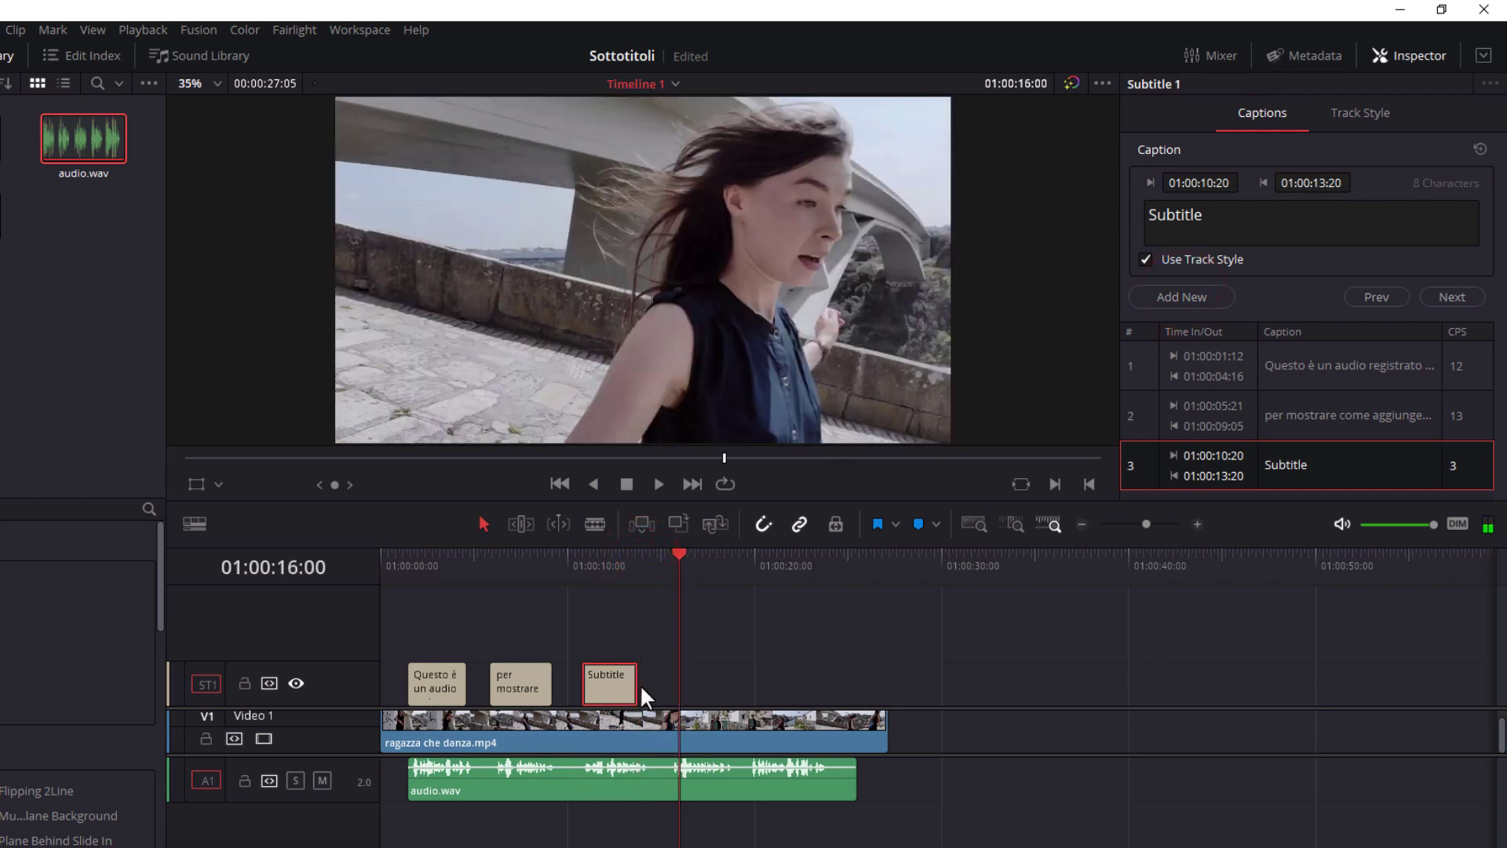
{"action": "left_click_drag", "start_coordinate": [636, 683], "coordinate": [645, 682]}
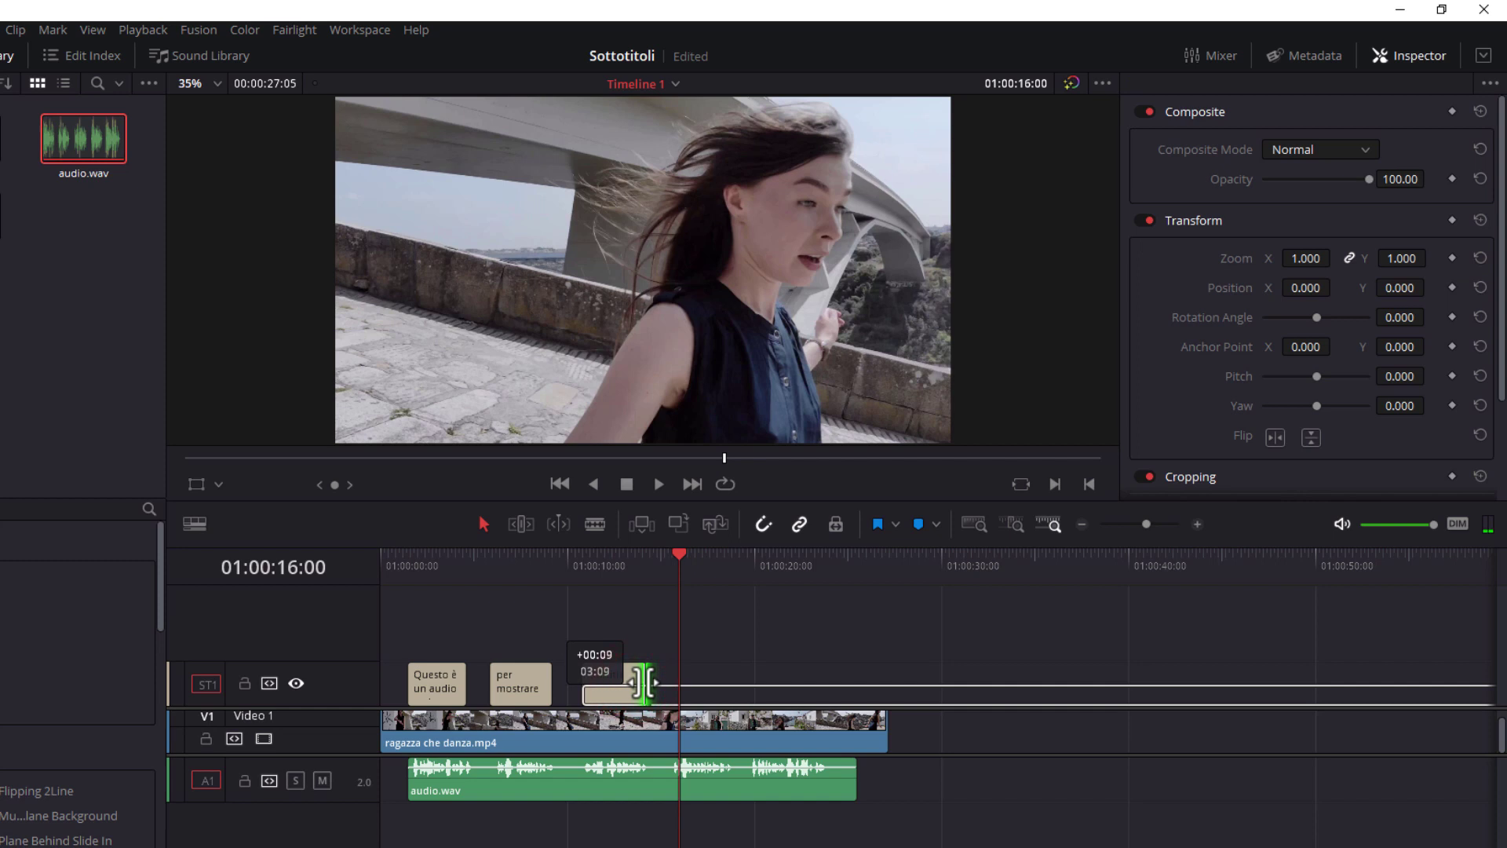
{"action": "left_click", "coordinate": [622, 678]}
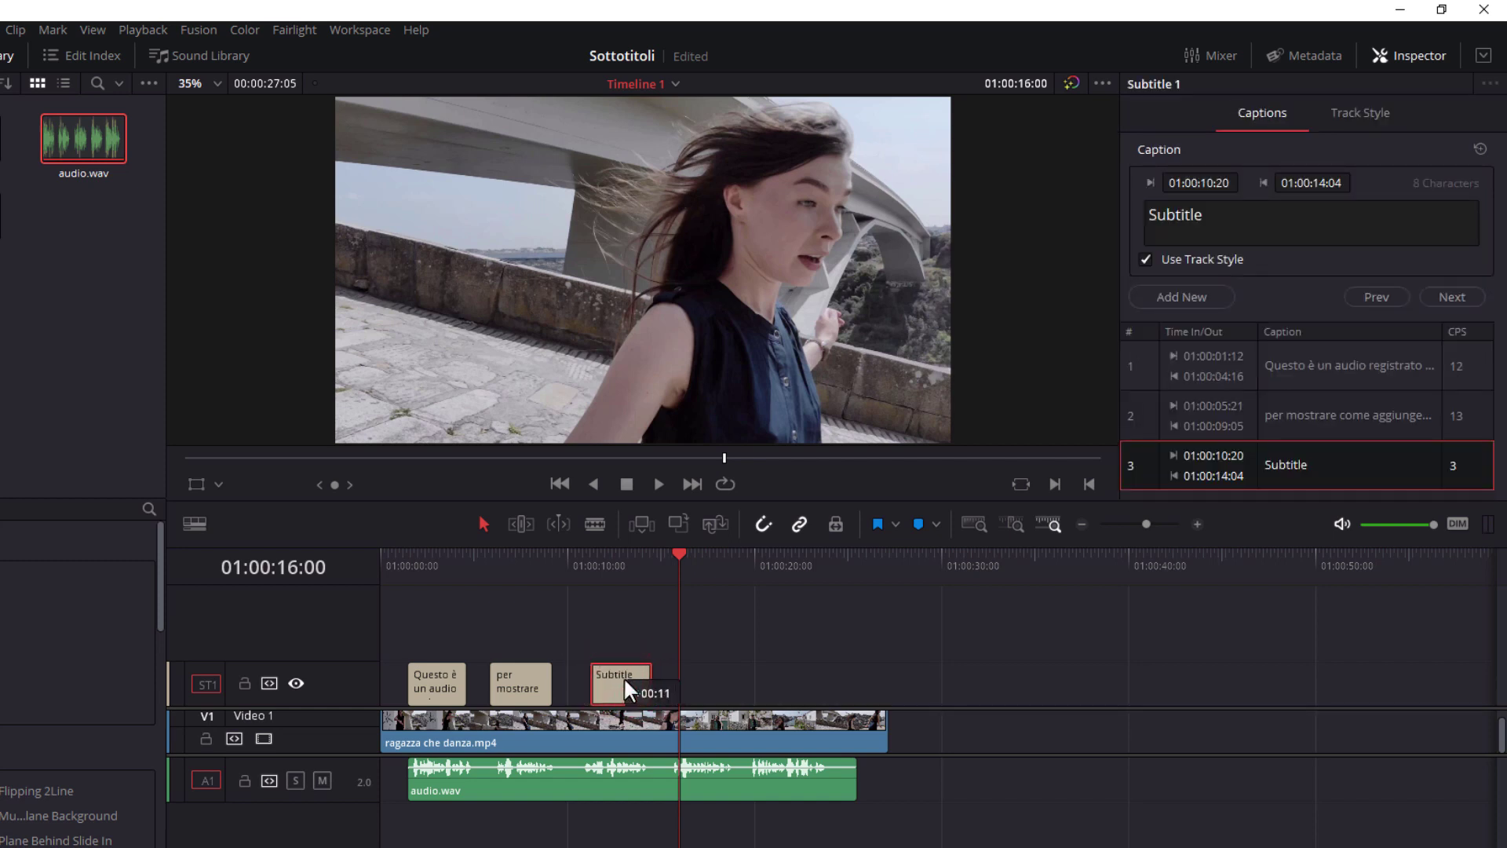
{"action": "left_click_drag", "start_coordinate": [626, 676], "coordinate": [618, 676]}
{"action": "left_click_drag", "start_coordinate": [681, 552], "coordinate": [629, 559]}
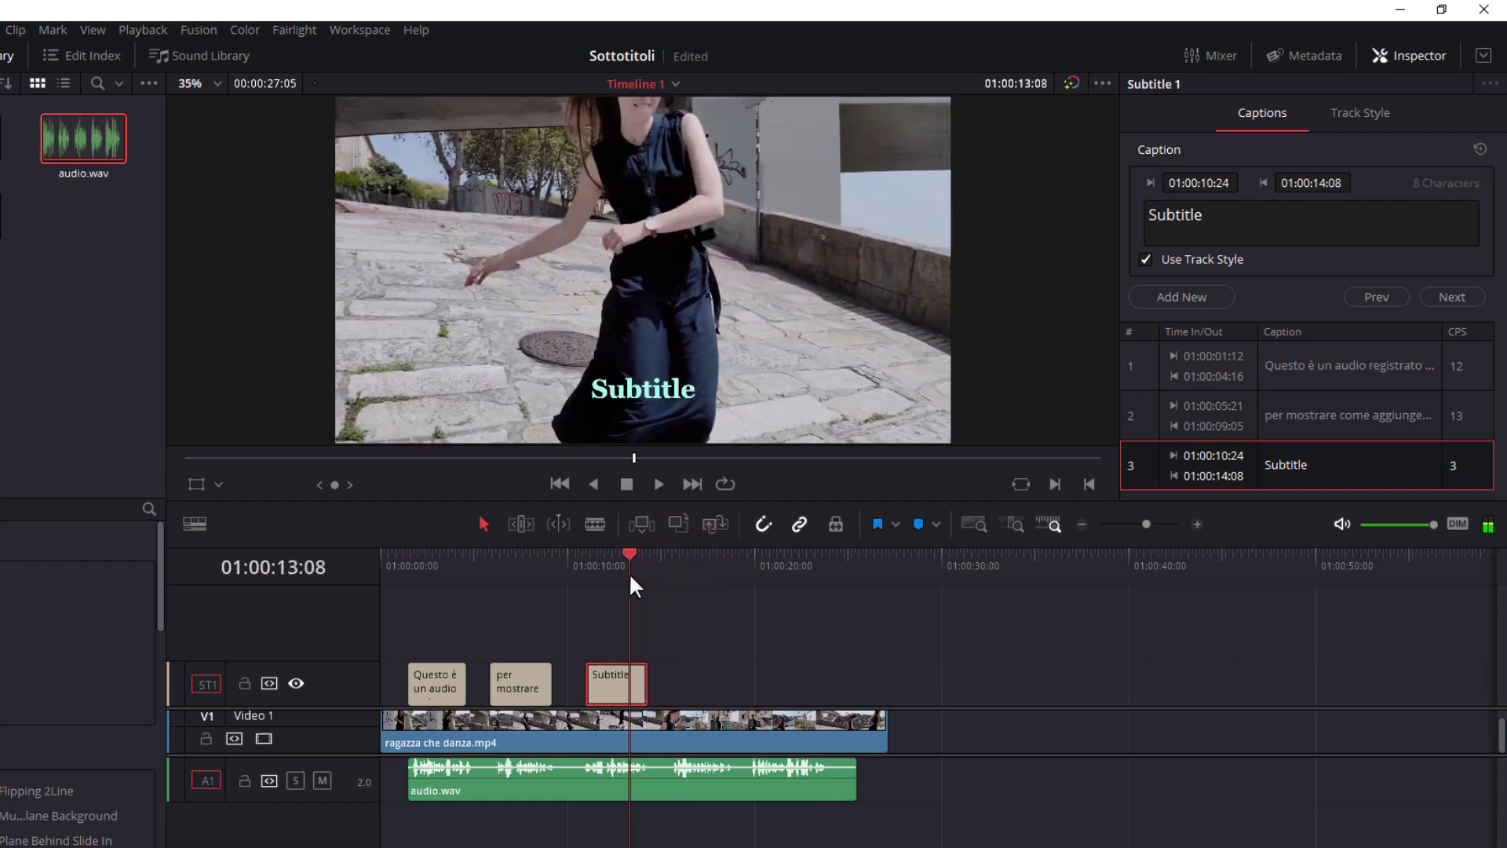
{"action": "left_click", "coordinate": [609, 689]}
- Paste 'in un video con l'editor DaVinci Resolve' from Notepad as its text, keeping the track style
{"action": "key", "text": "alt+Tab"}
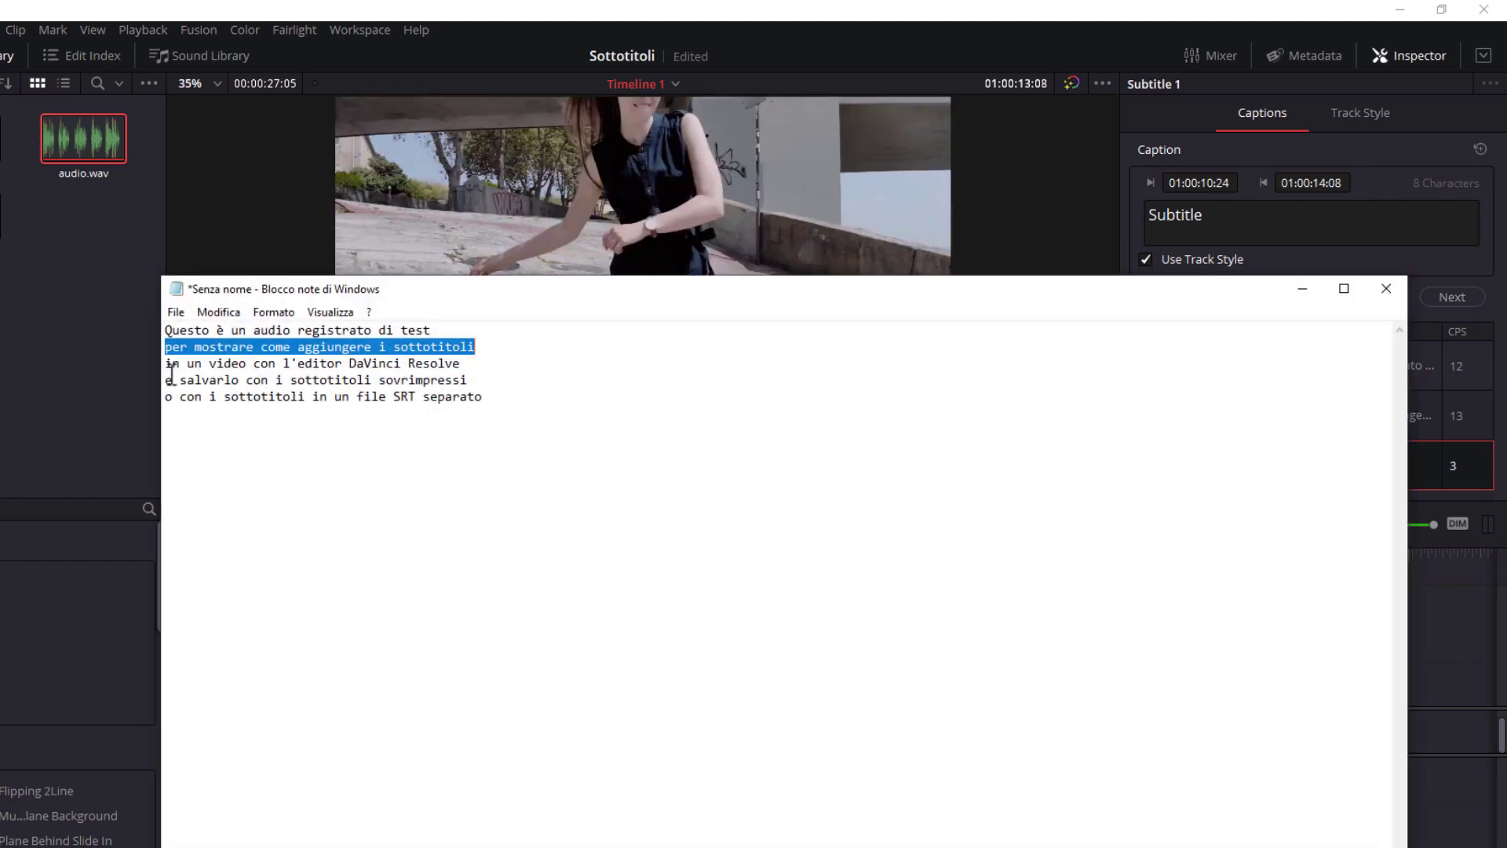
{"action": "left_click_drag", "start_coordinate": [162, 362], "coordinate": [473, 362]}
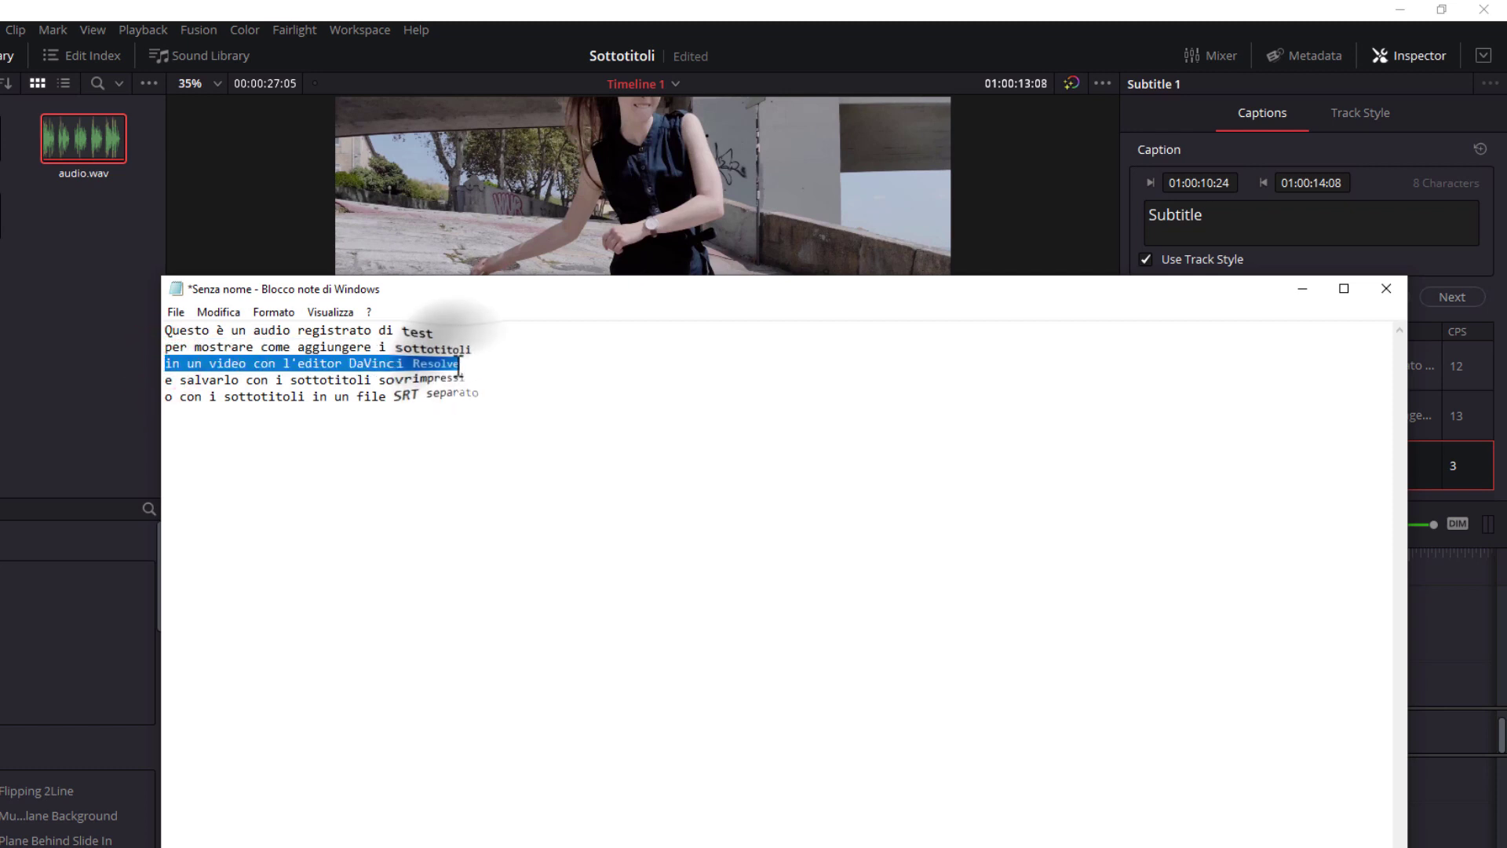
{"action": "right_click", "coordinate": [402, 361]}
{"action": "left_click", "coordinate": [504, 427]}
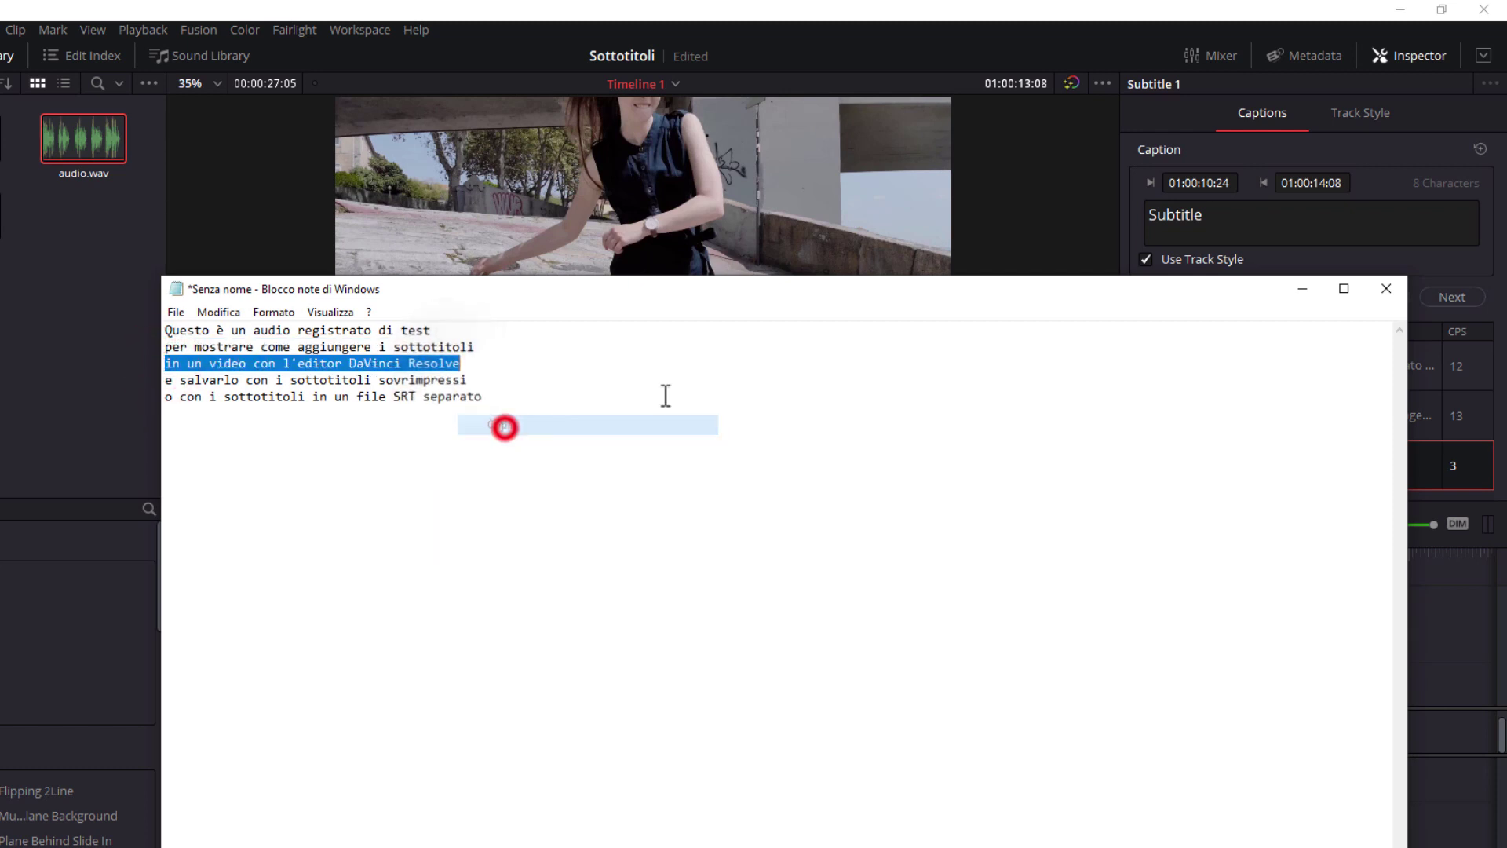
{"action": "left_click", "coordinate": [1287, 288]}
{"action": "double_click", "coordinate": [1213, 215]}
{"action": "key", "text": "ctrl+v"}
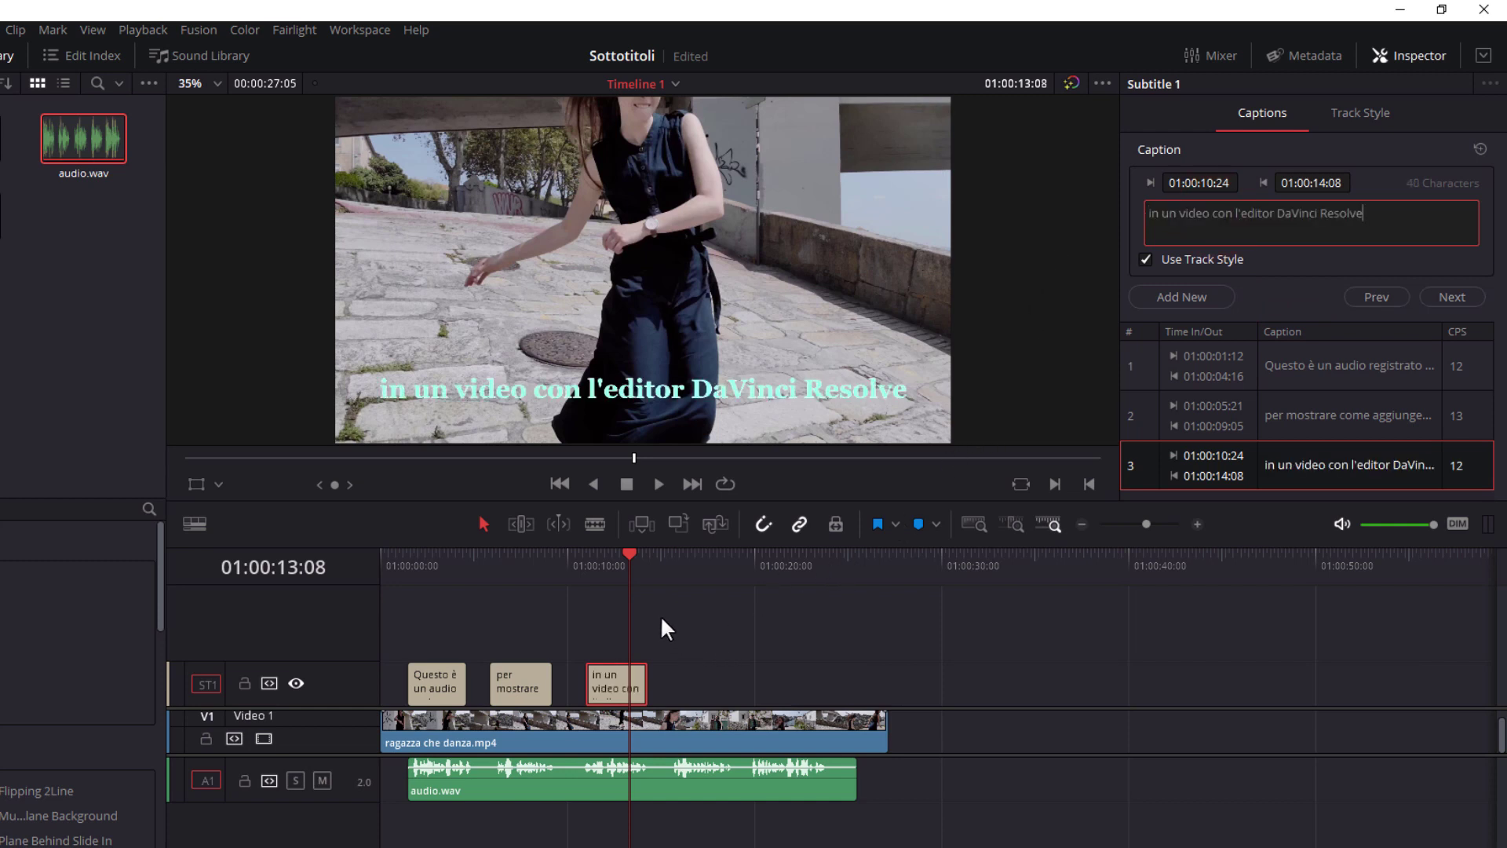
{"action": "left_click", "coordinate": [1146, 259]}
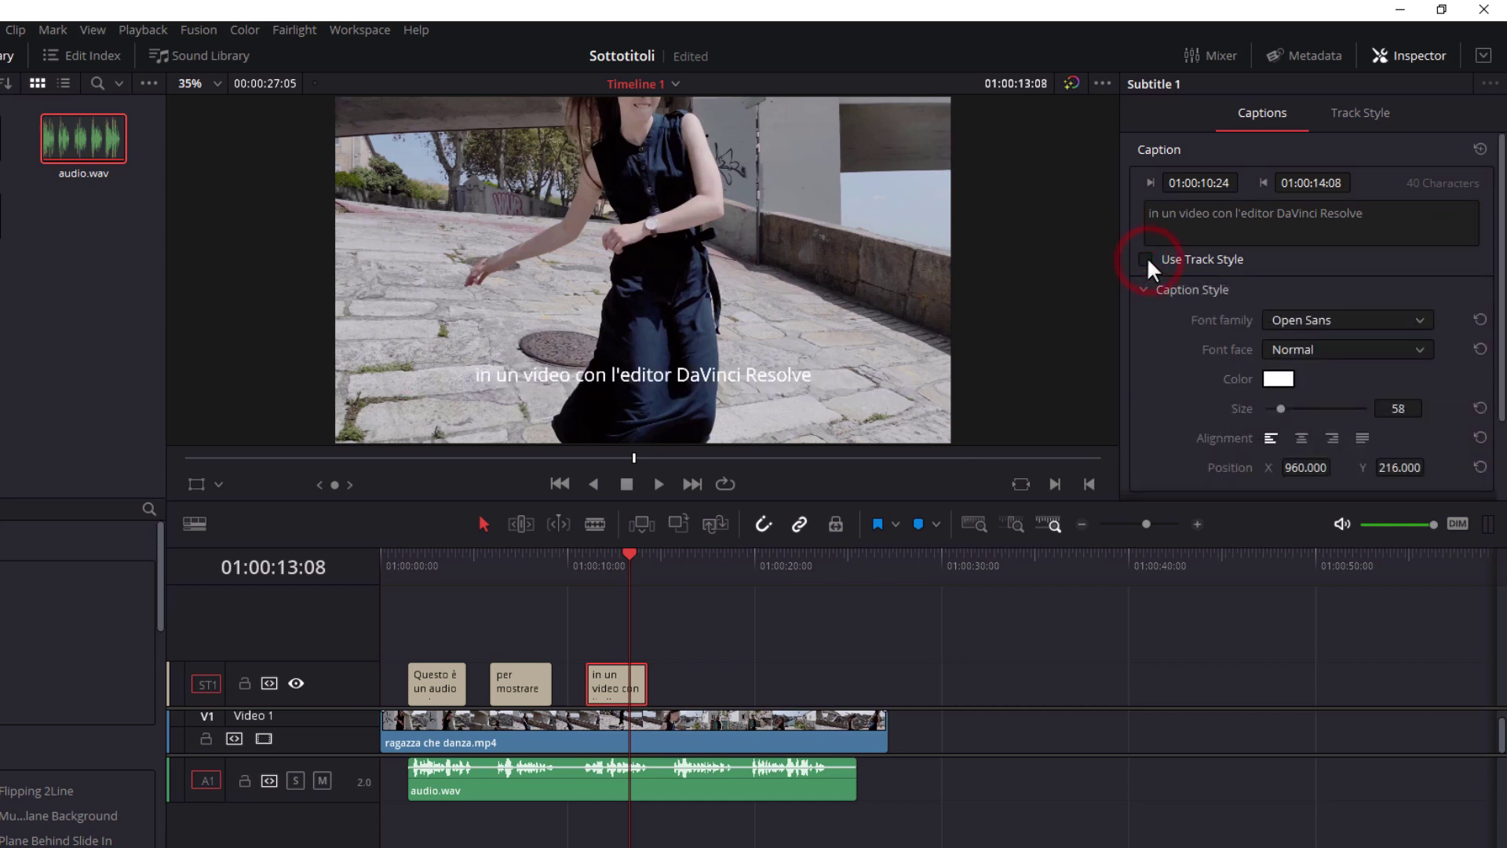
{"action": "left_click", "coordinate": [1145, 259]}
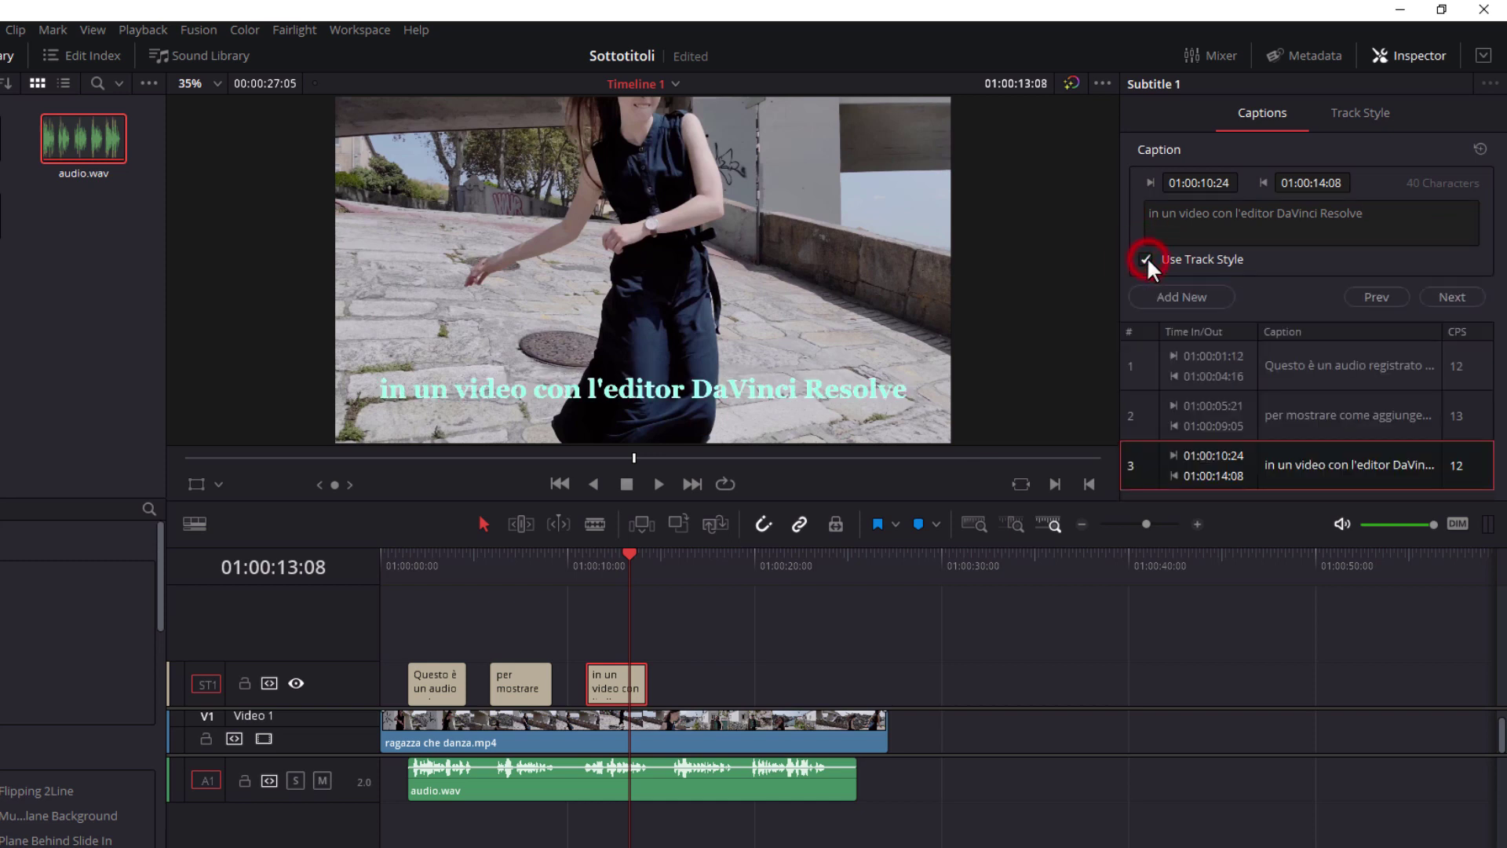
{"action": "left_click_drag", "start_coordinate": [626, 553], "coordinate": [676, 559]}
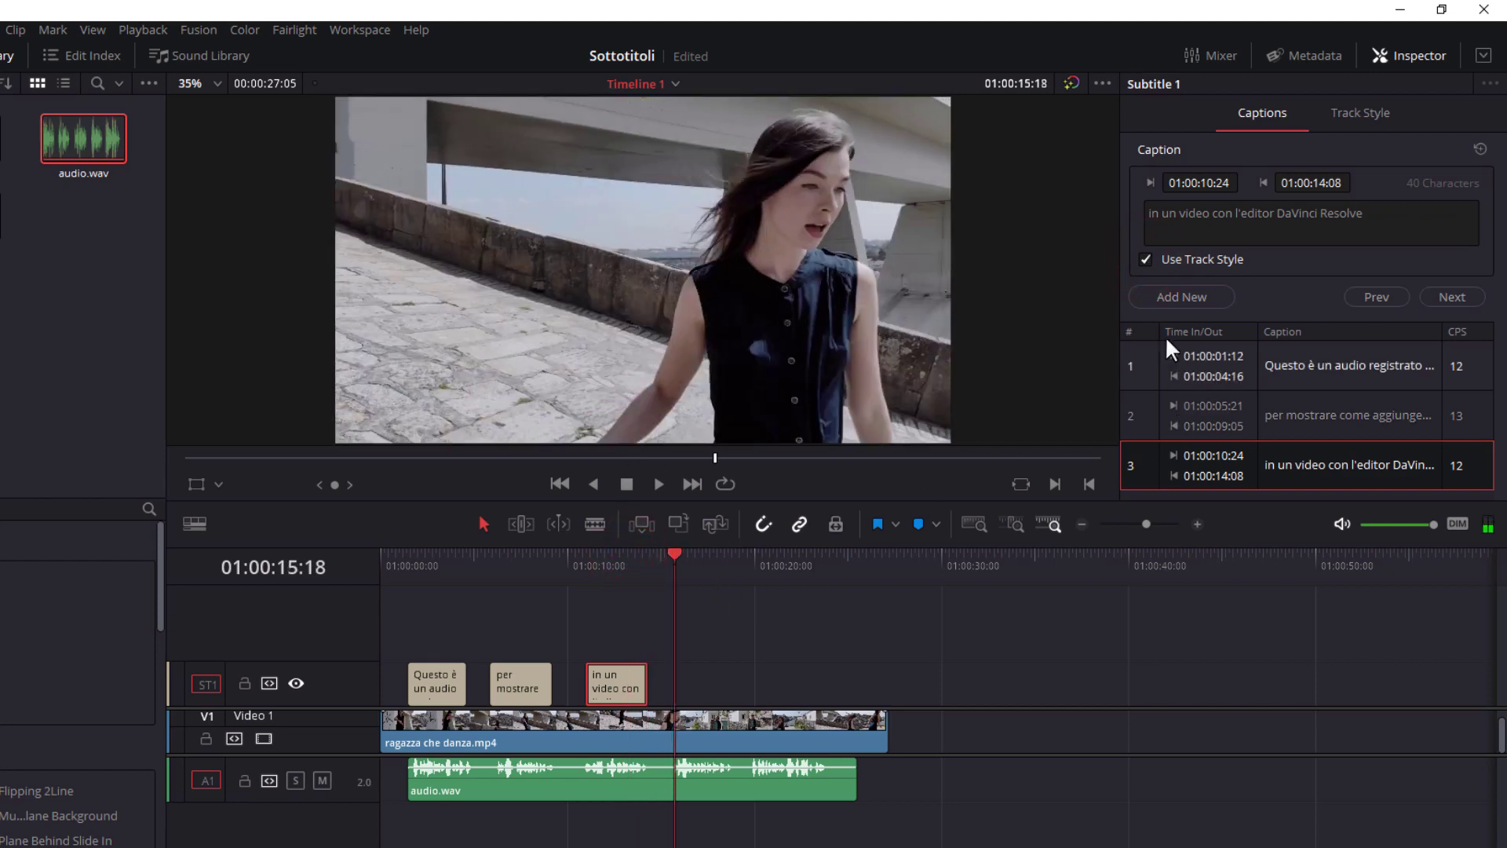
- Add a fourth caption at 01:00:15:18 and lengthen its clip
{"action": "left_click", "coordinate": [1179, 296]}
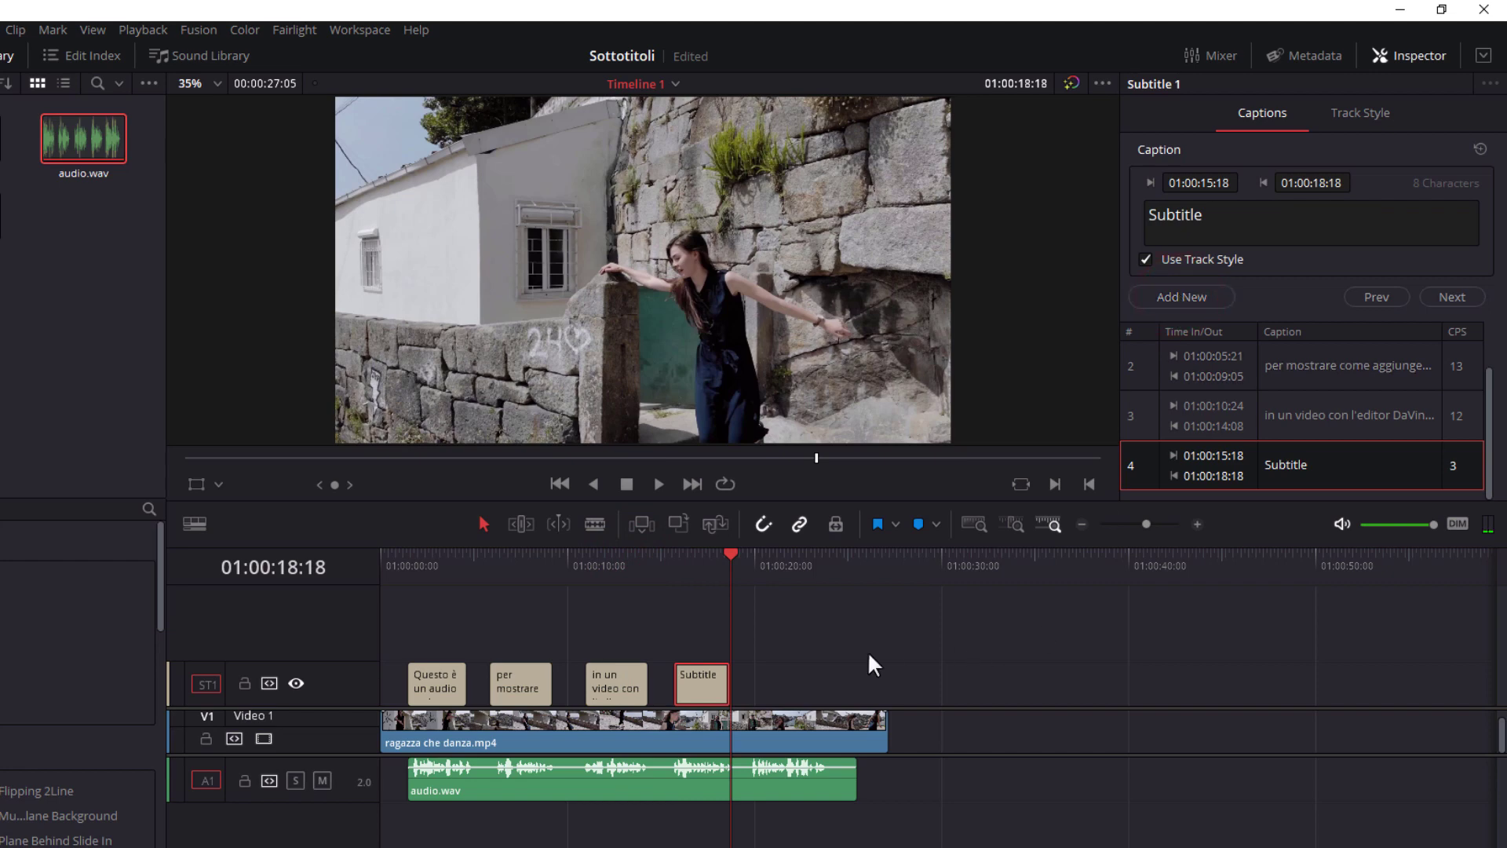
{"action": "left_click_drag", "start_coordinate": [733, 553], "coordinate": [769, 553]}
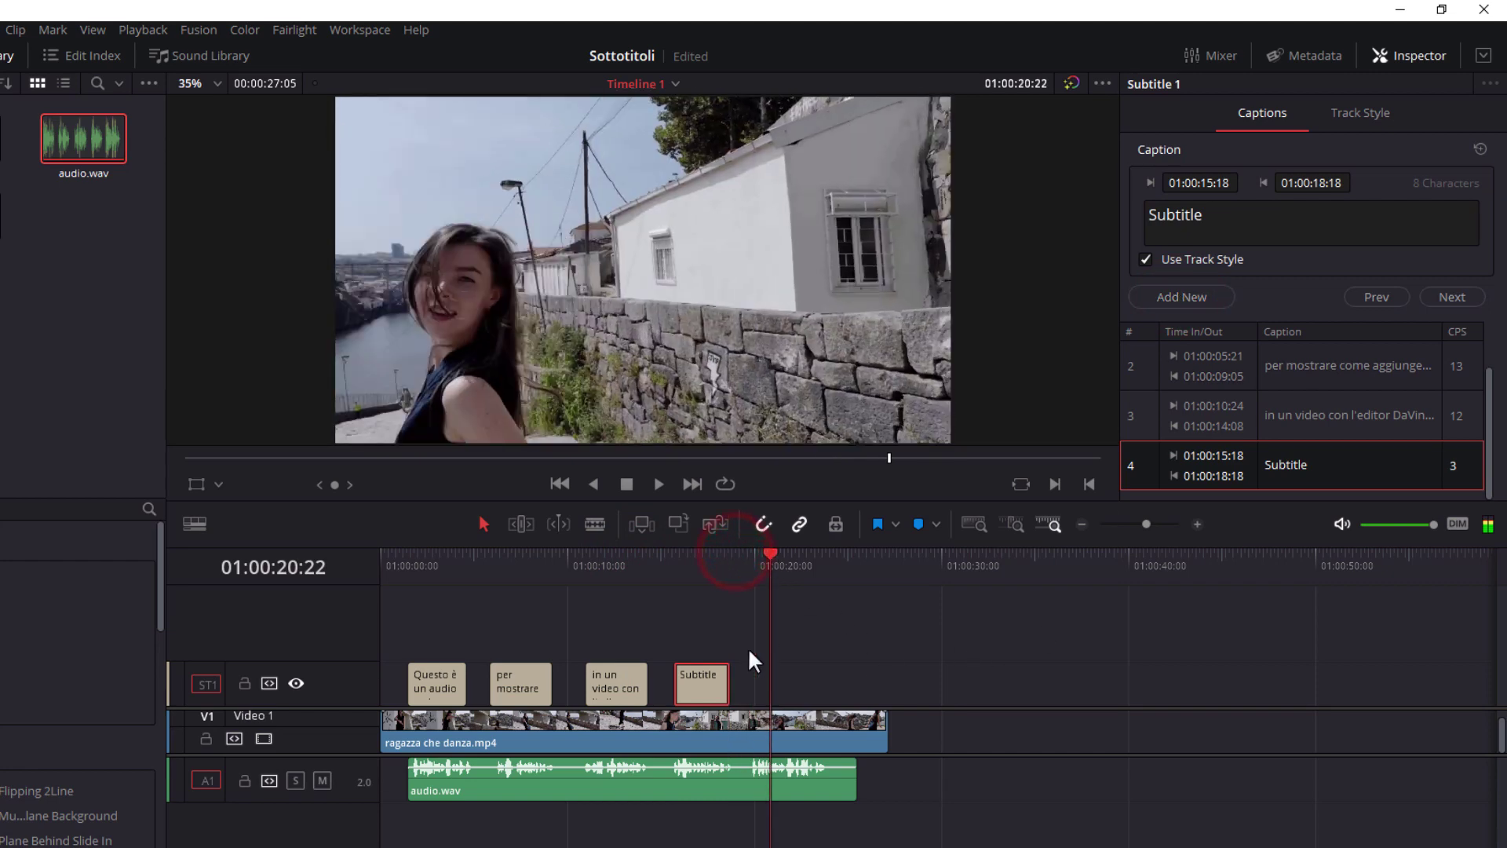
{"action": "left_click_drag", "start_coordinate": [728, 683], "coordinate": [735, 683]}
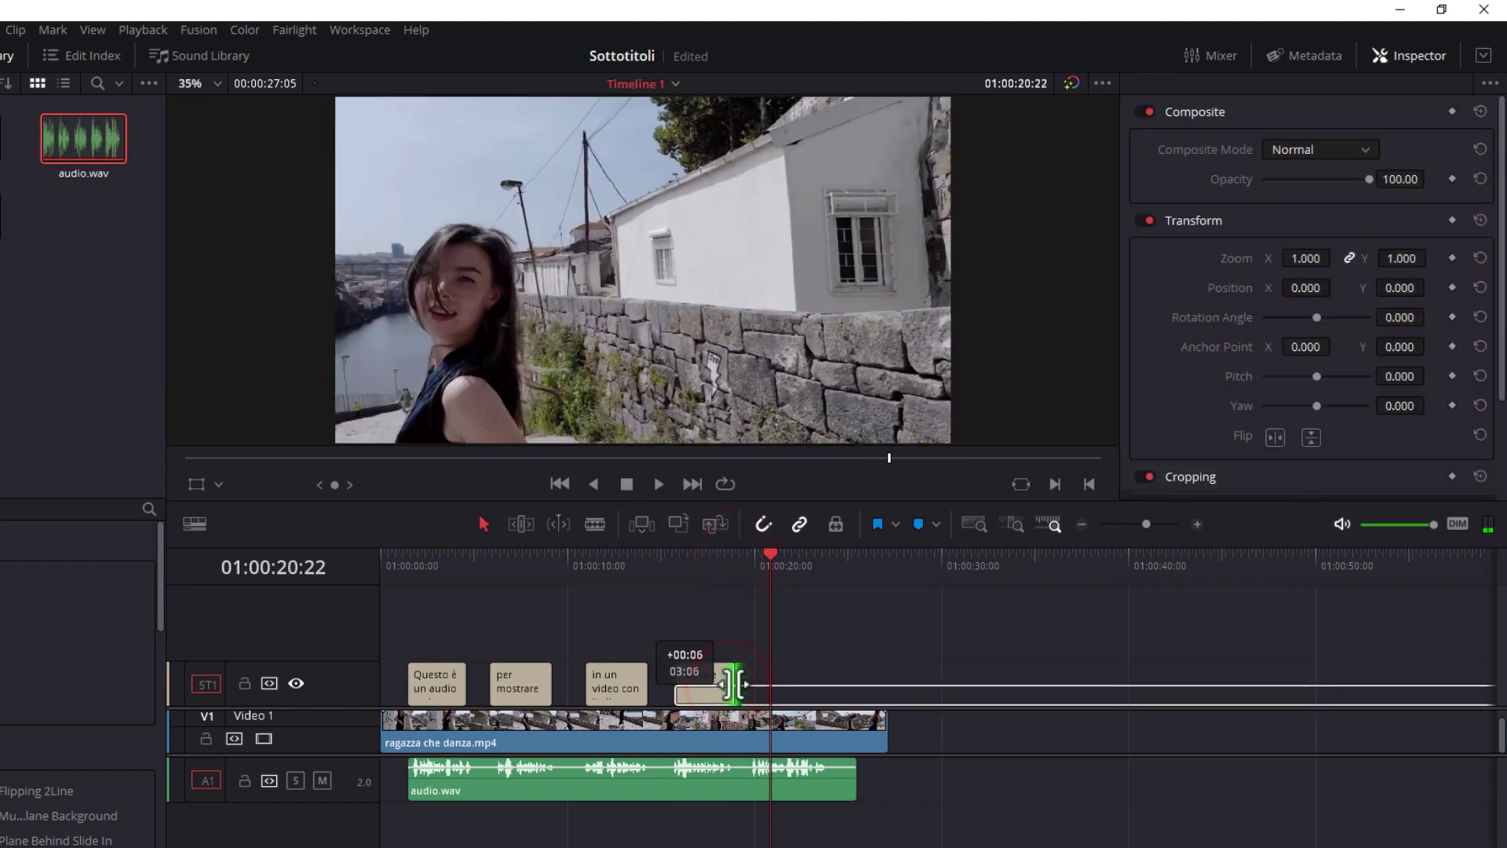
{"action": "left_click", "coordinate": [711, 681]}
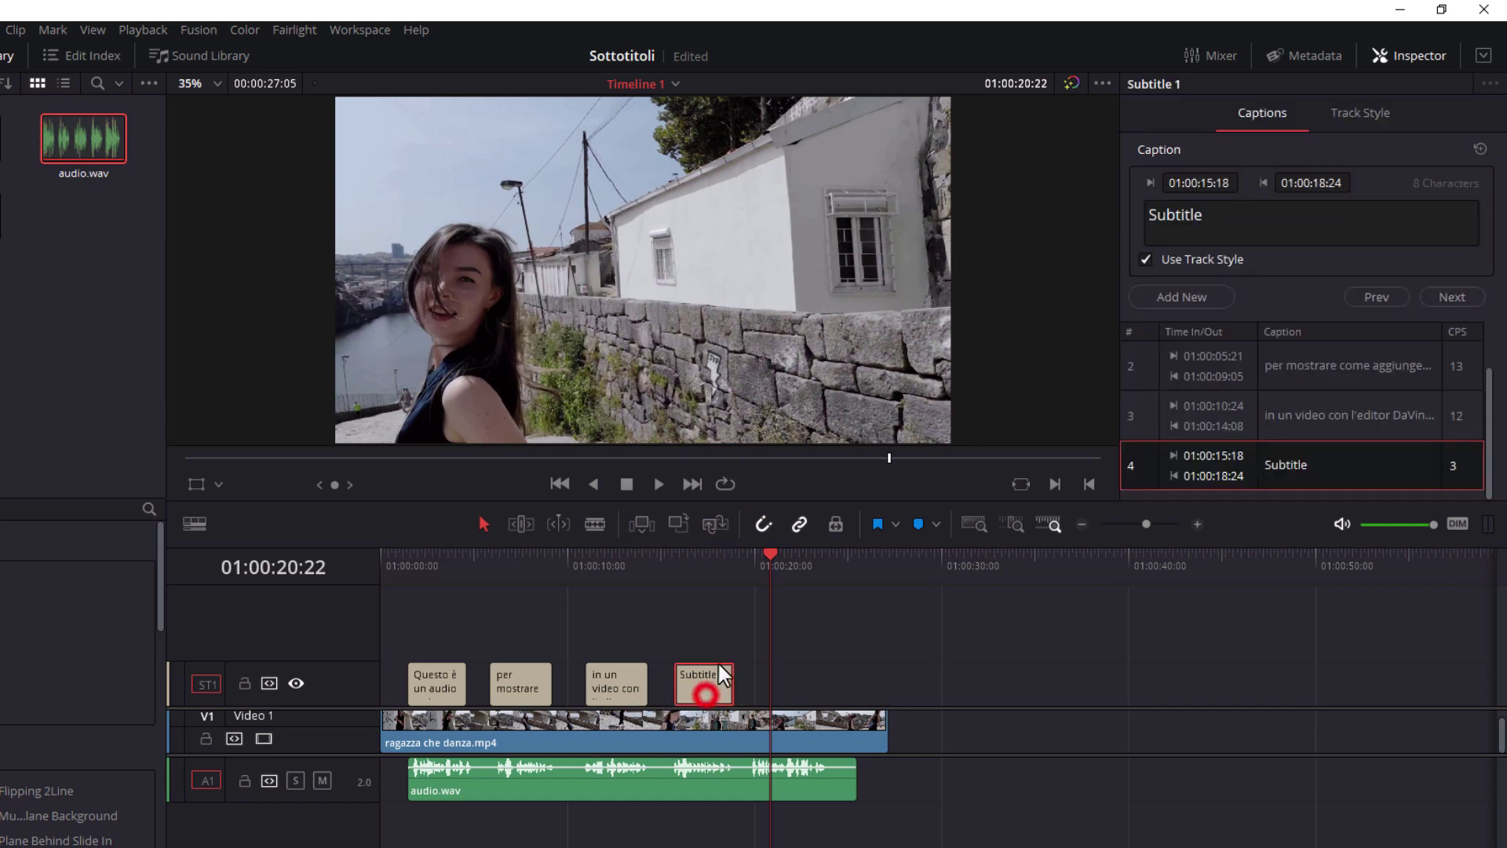
- Paste 'e salvarlo con i sottotitoli sovrimpressi' from Notepad as the fourth caption's text
{"action": "key", "text": "alt+Tab"}
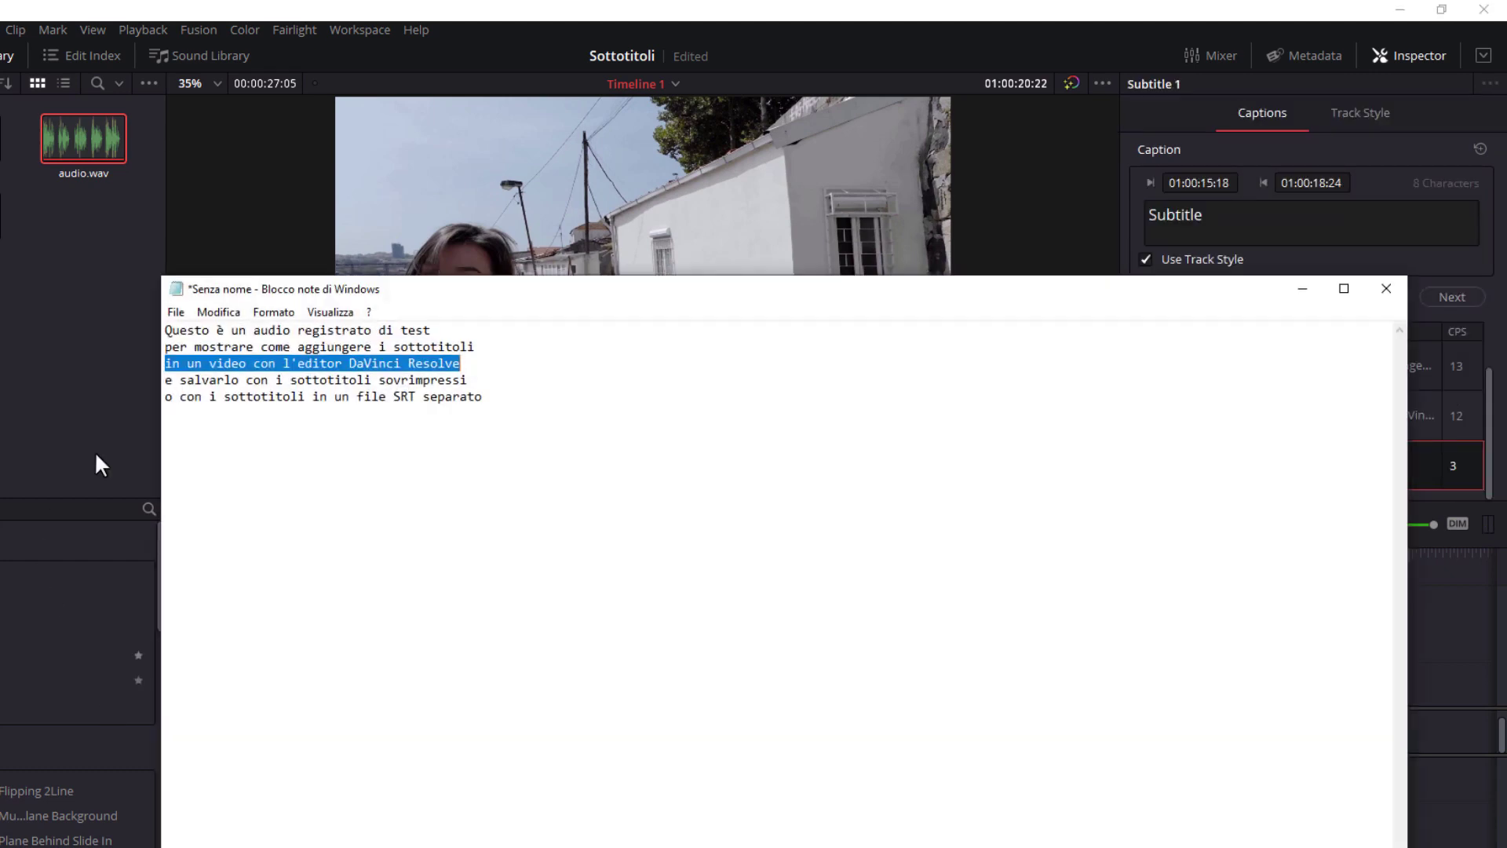
{"action": "left_click_drag", "start_coordinate": [162, 381], "coordinate": [487, 376]}
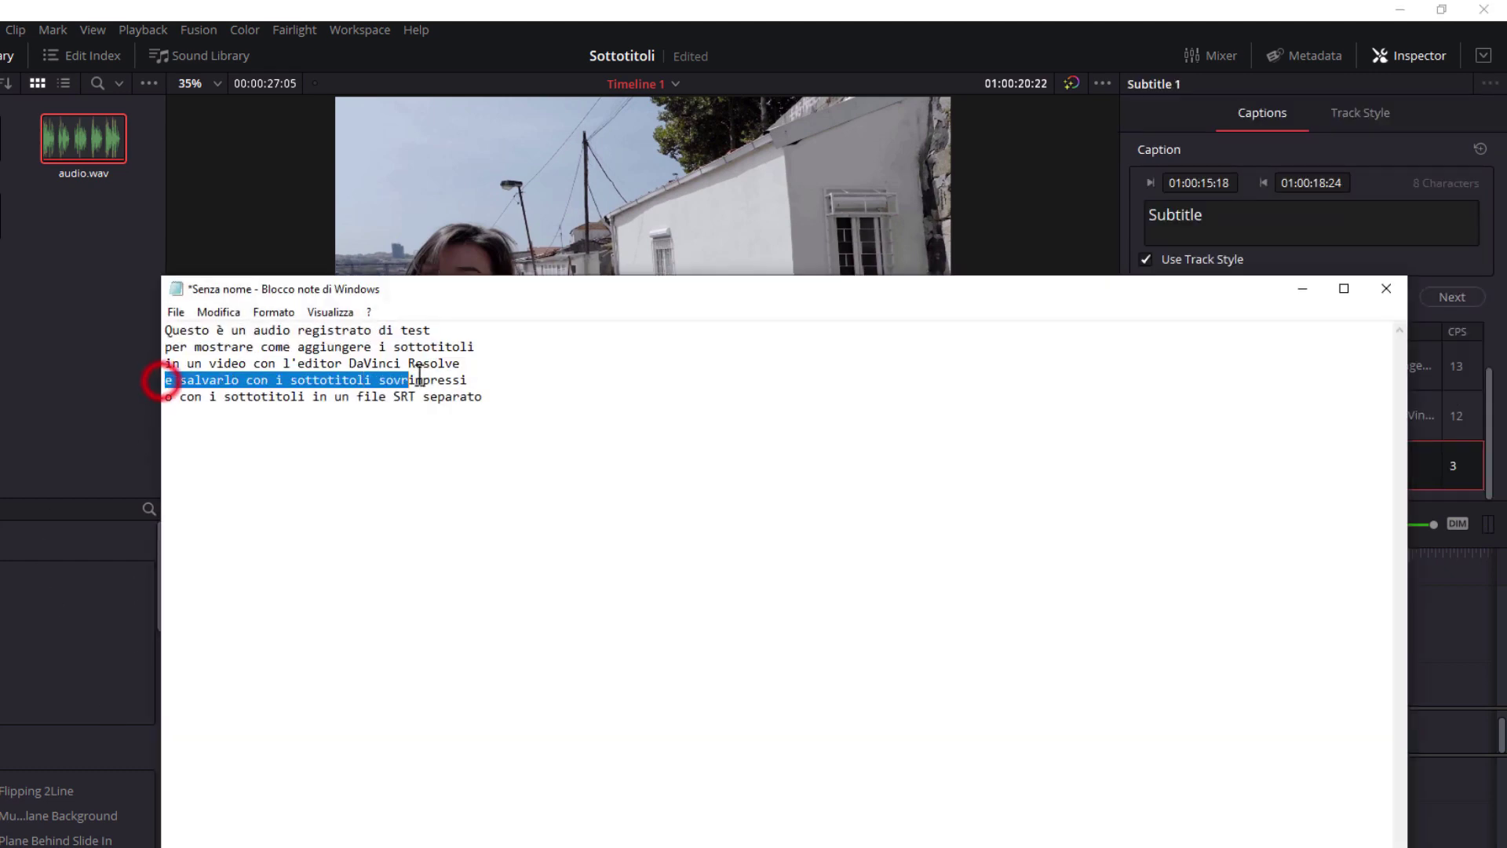
{"action": "right_click", "coordinate": [466, 382]}
{"action": "left_click", "coordinate": [542, 444]}
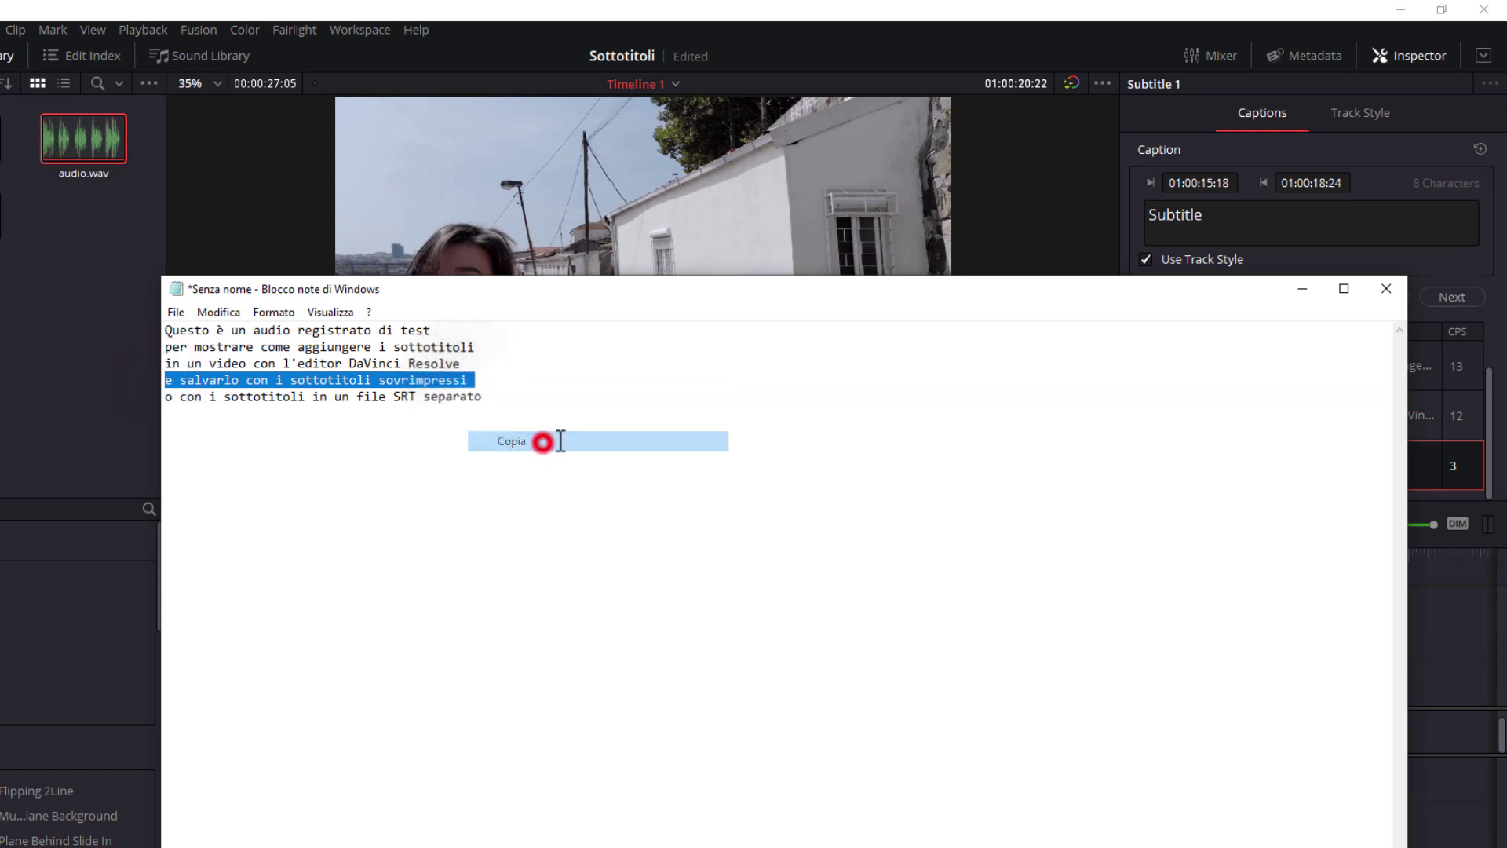
{"action": "left_click", "coordinate": [1302, 288]}
{"action": "double_click", "coordinate": [1229, 219]}
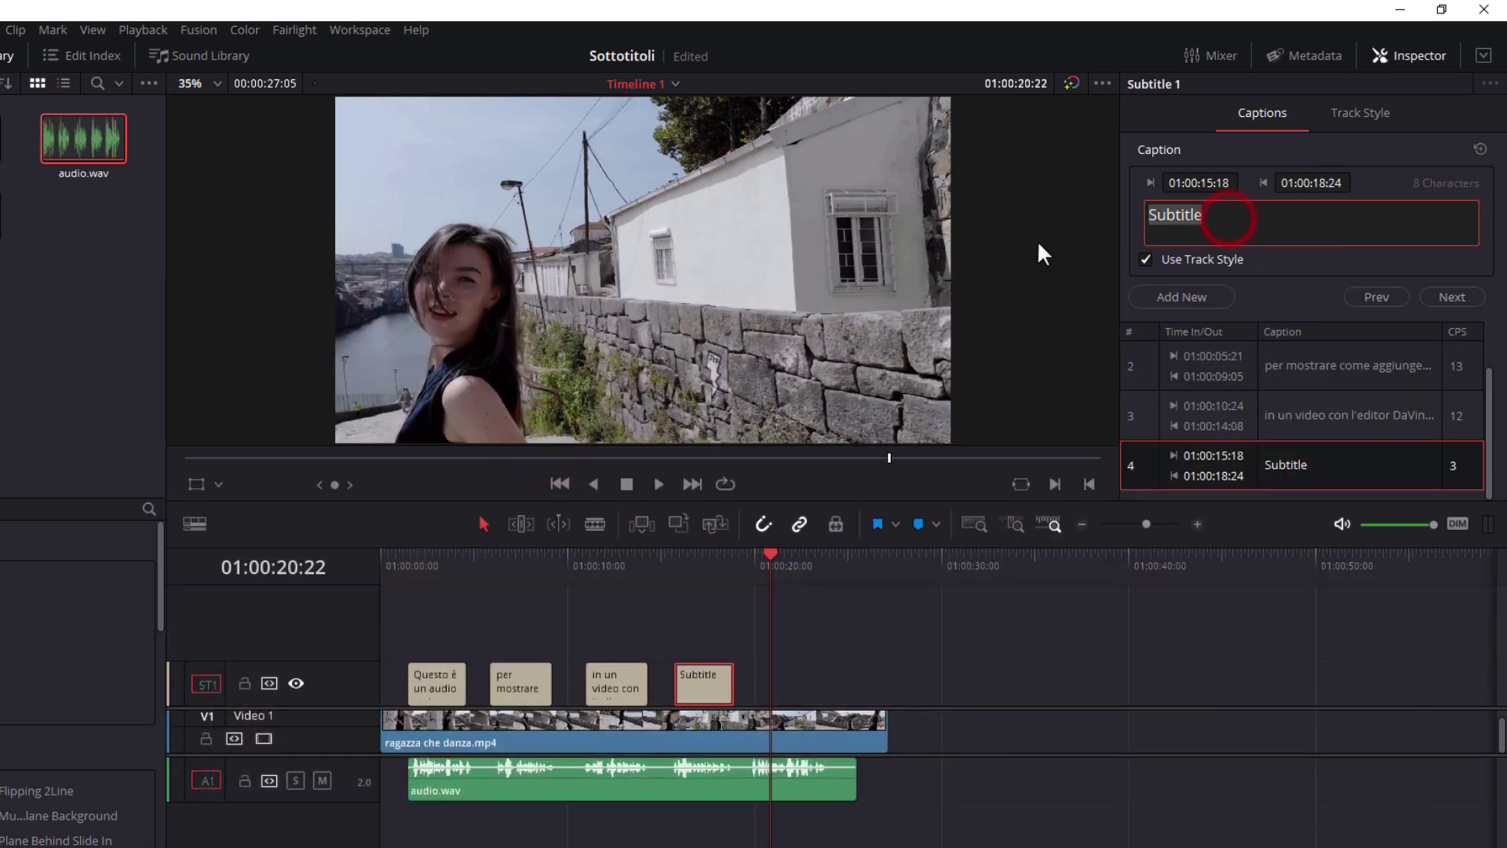
{"action": "key", "text": "ctrl+v"}
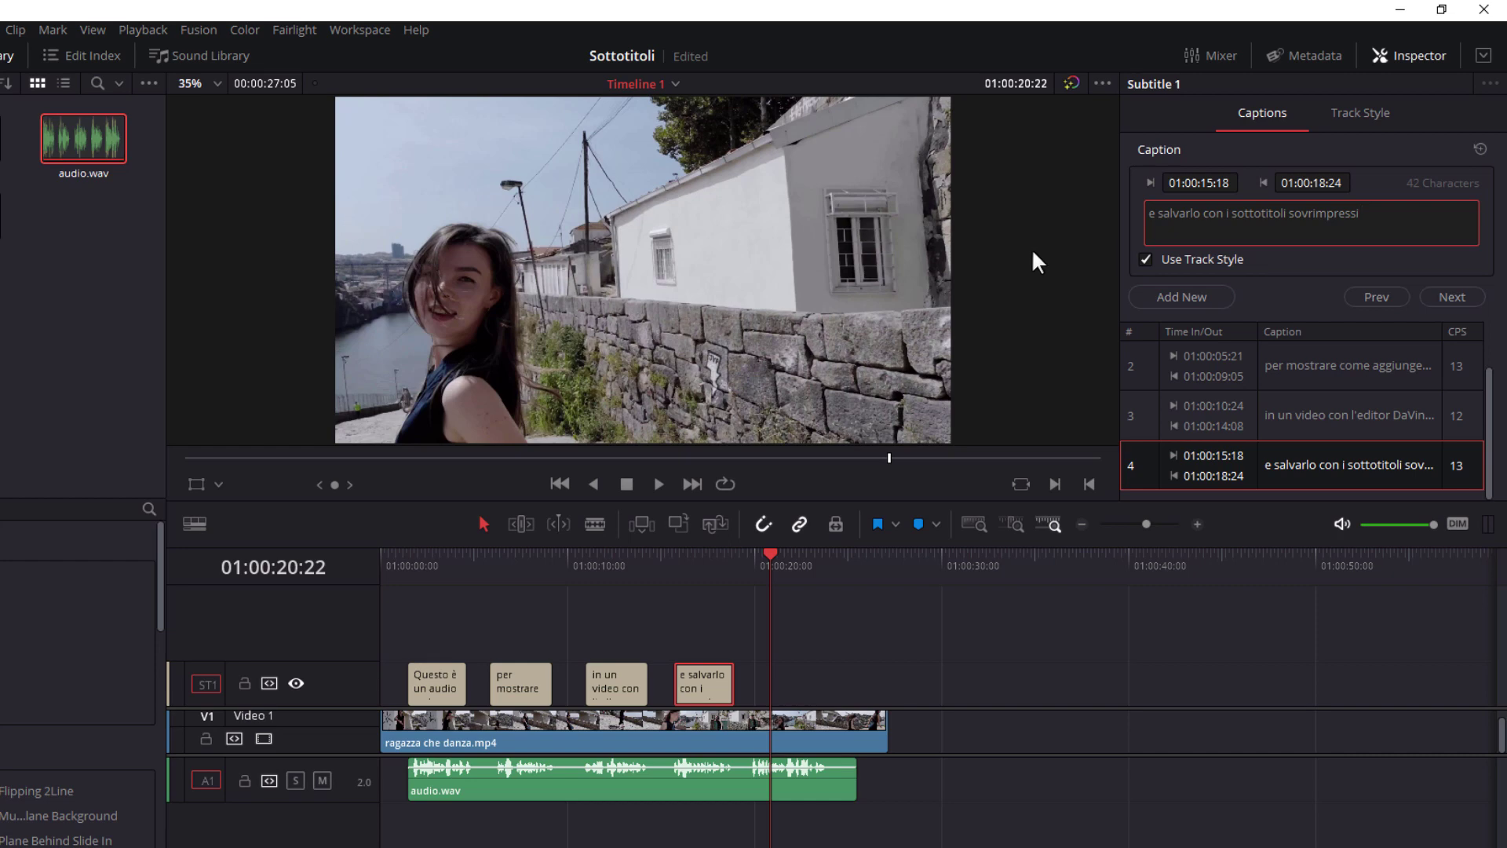
{"action": "left_click_drag", "start_coordinate": [770, 549], "coordinate": [752, 568]}
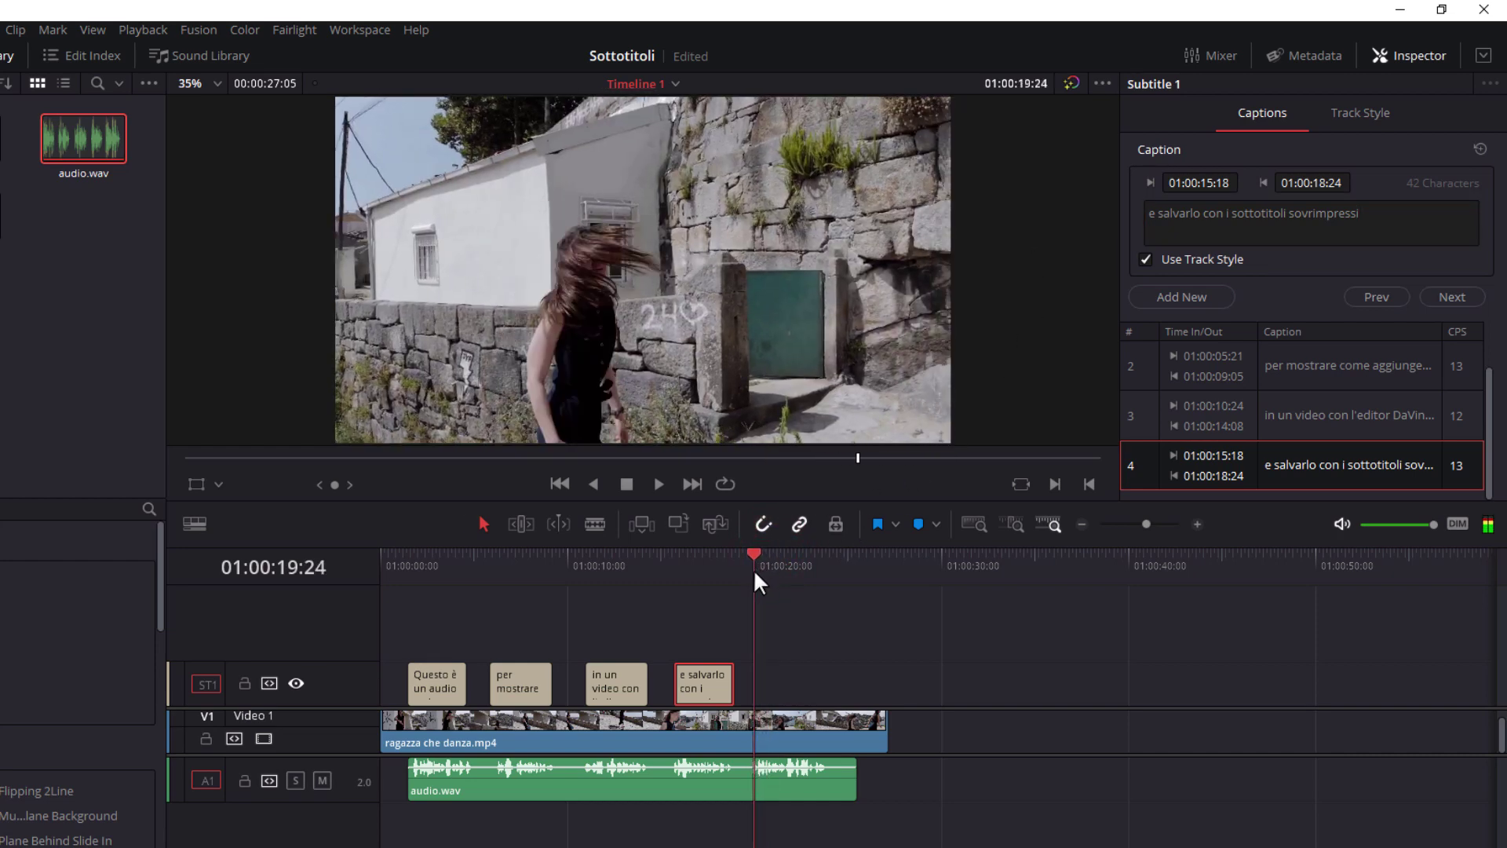
- Add a fifth caption with the text 'o con i sottotitoli in un file SRT separato' from Notepad
{"action": "left_click", "coordinate": [1194, 299]}
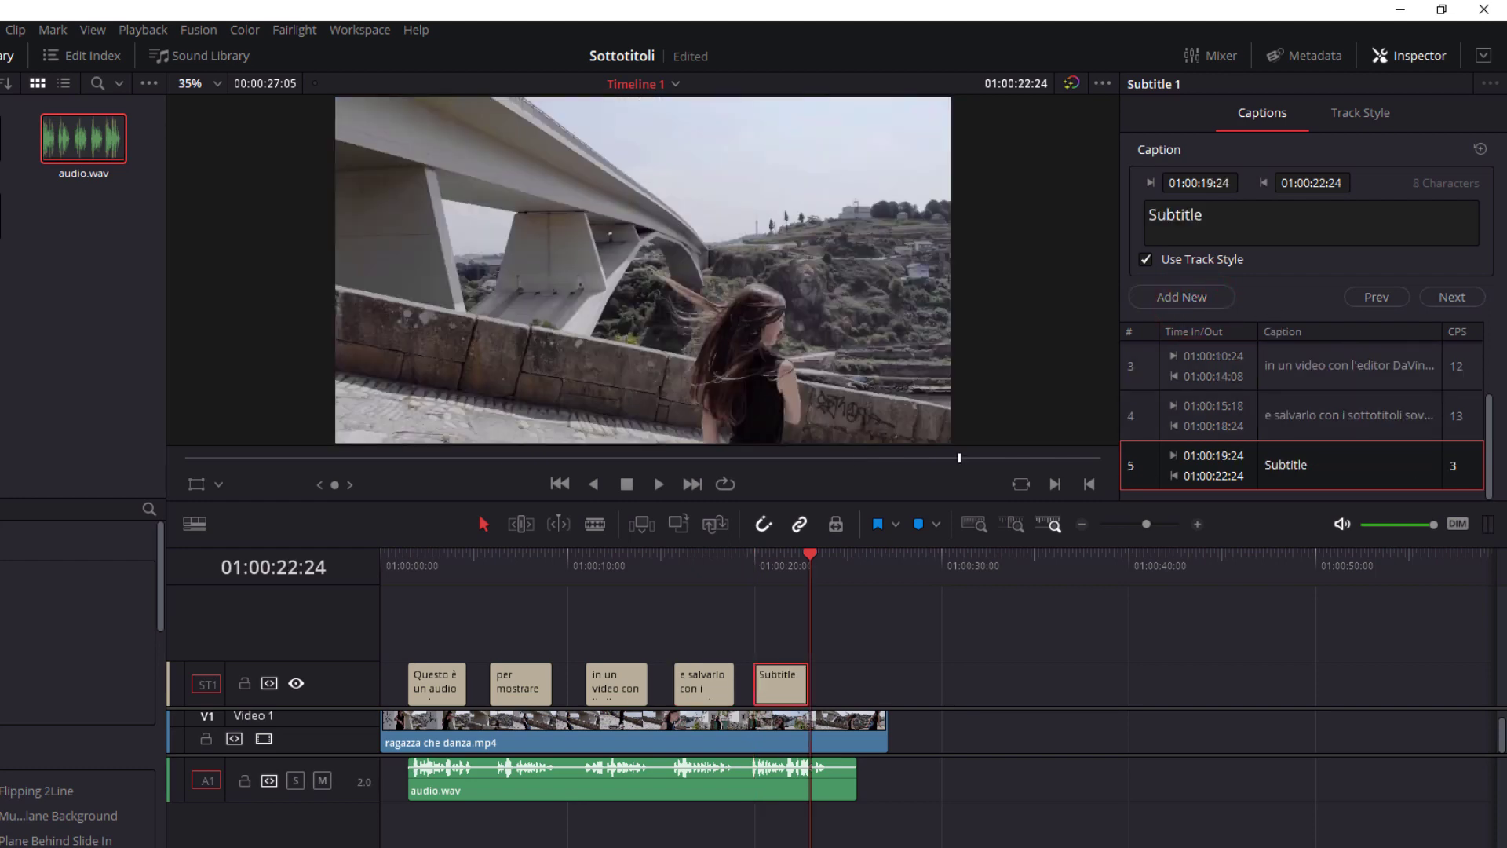
{"action": "key", "text": "alt+Tab"}
{"action": "left_click_drag", "start_coordinate": [162, 401], "coordinate": [490, 401]}
{"action": "right_click", "coordinate": [478, 400]}
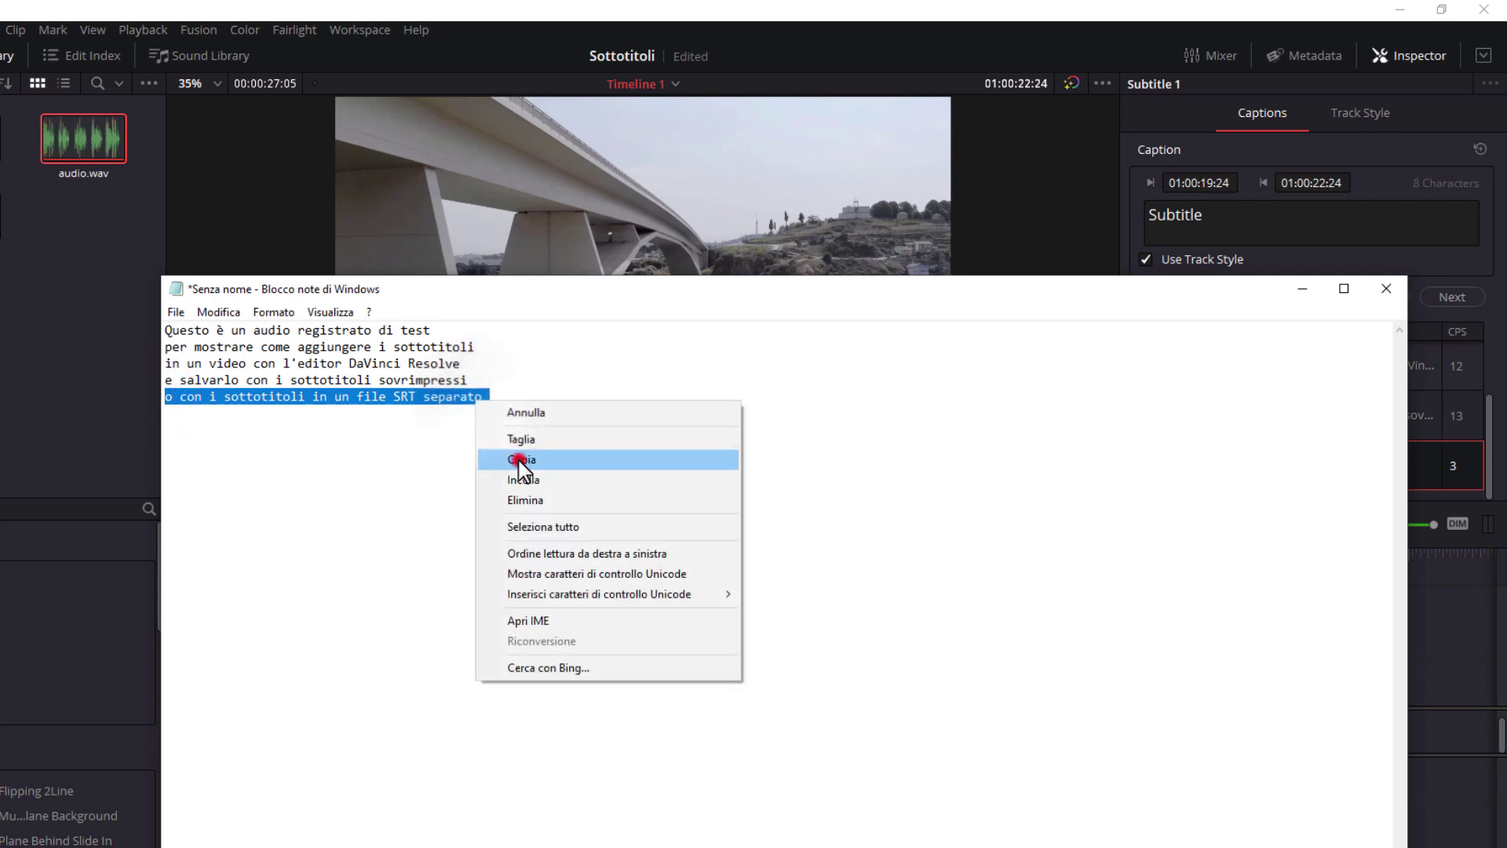
{"action": "left_click", "coordinate": [518, 460]}
{"action": "left_click", "coordinate": [1289, 289]}
{"action": "left_click_drag", "start_coordinate": [1211, 220], "coordinate": [1085, 210]}
{"action": "key", "text": "ctrl+v"}
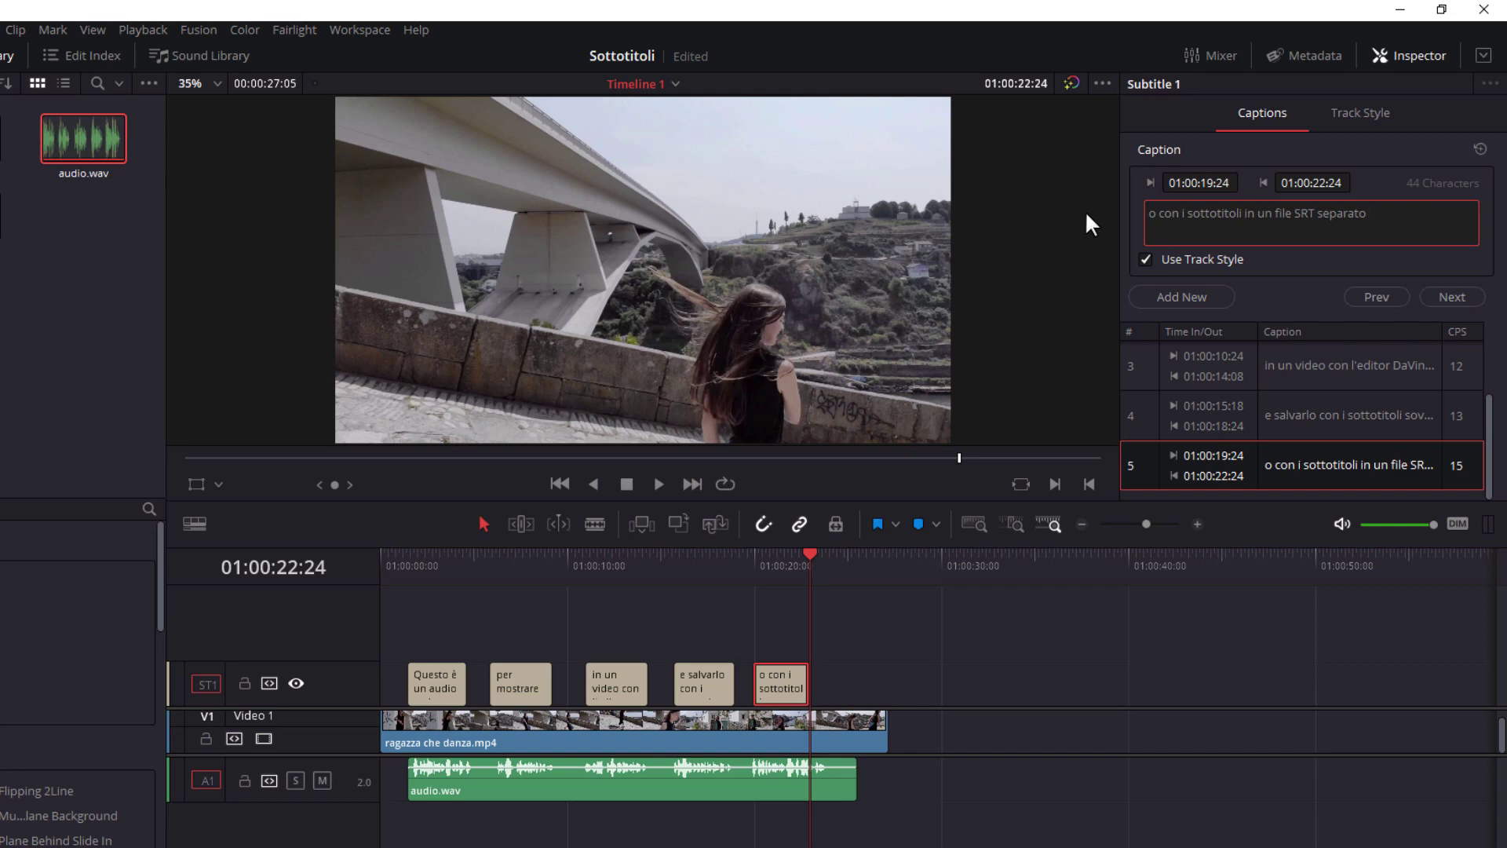
- Extend the fifth caption to end at 01:00:23:16 and check it
{"action": "left_click", "coordinate": [859, 554]}
{"action": "left_click_drag", "start_coordinate": [816, 678], "coordinate": [826, 678]}
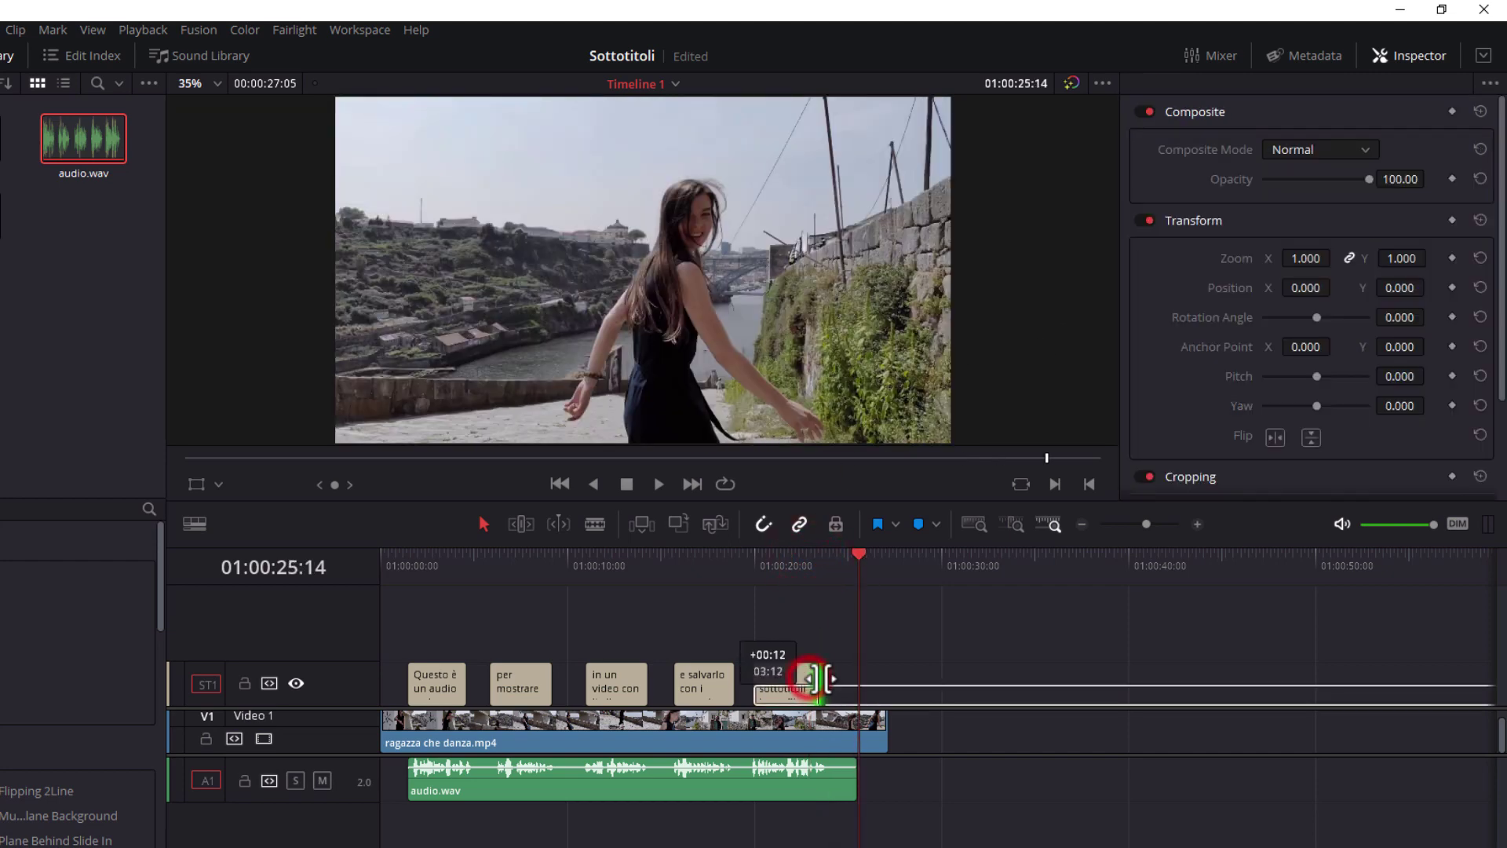
{"action": "left_click", "coordinate": [859, 550]}
{"action": "left_click_drag", "start_coordinate": [844, 559], "coordinate": [788, 562]}
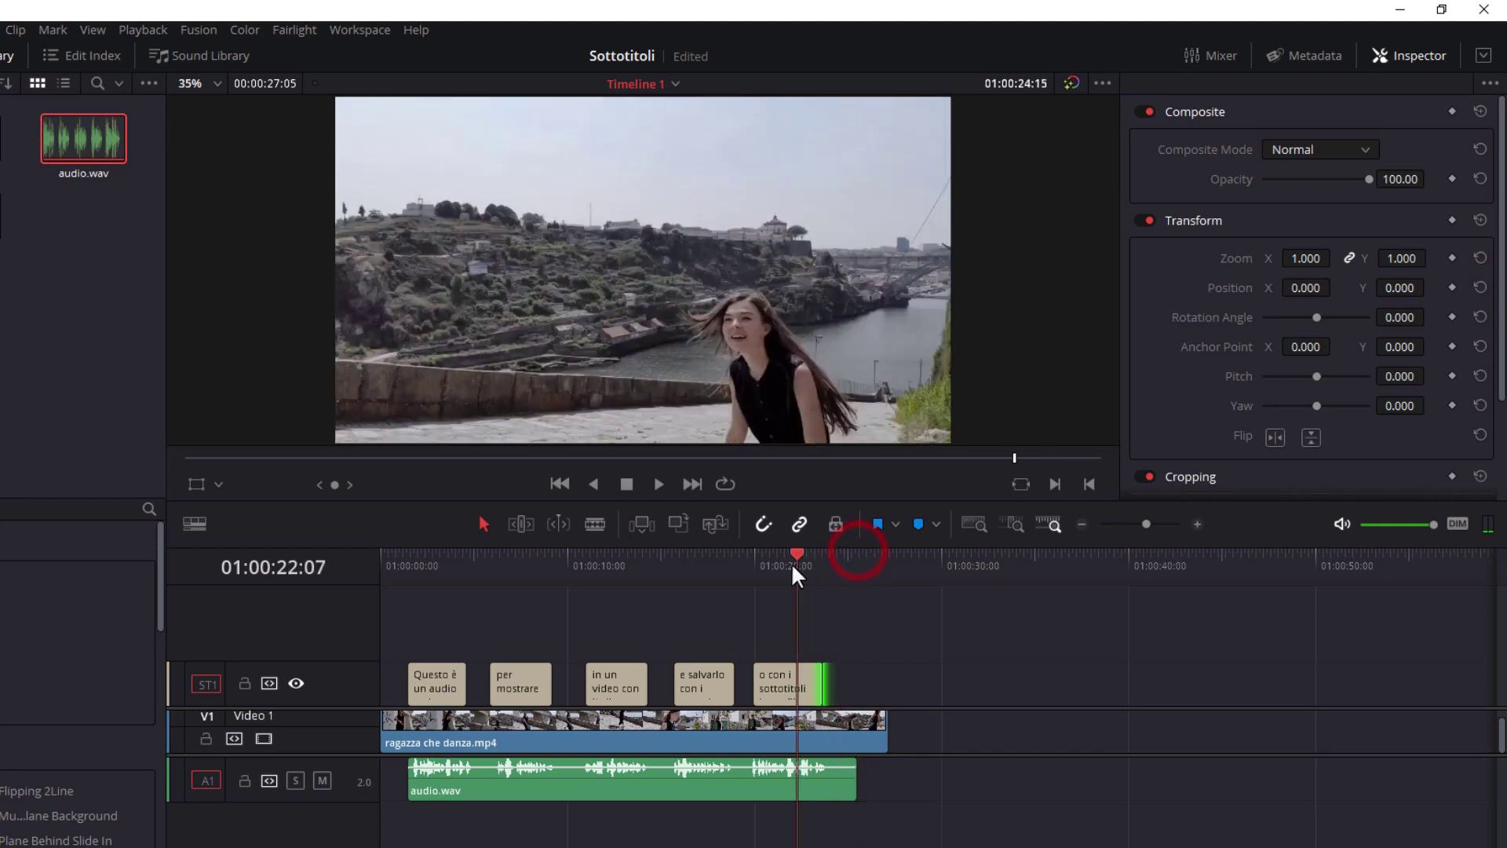
{"action": "left_click", "coordinate": [799, 675]}
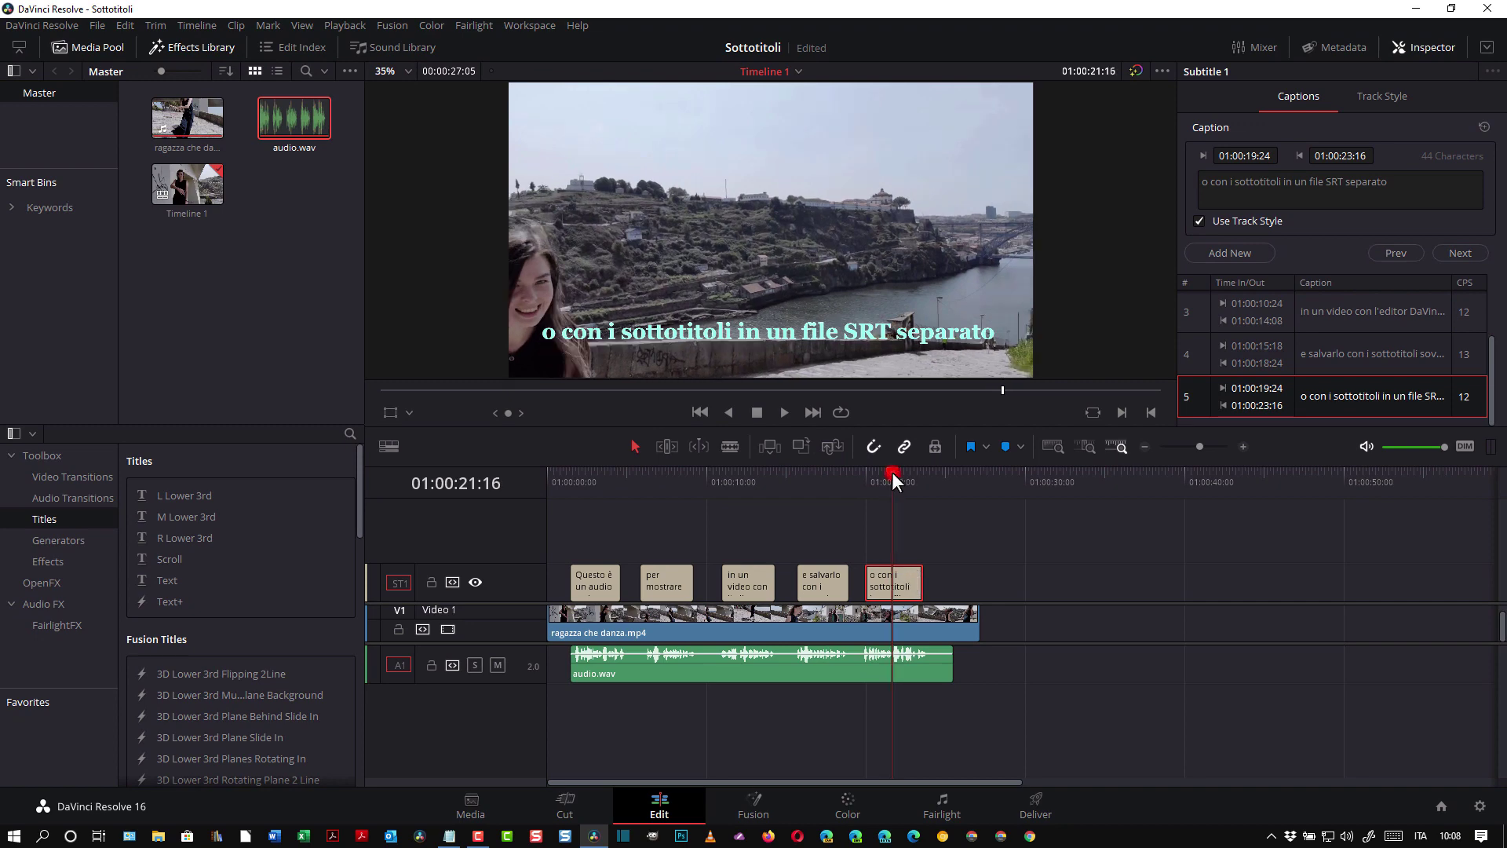
{"action": "left_click_drag", "start_coordinate": [892, 473], "coordinate": [516, 506]}
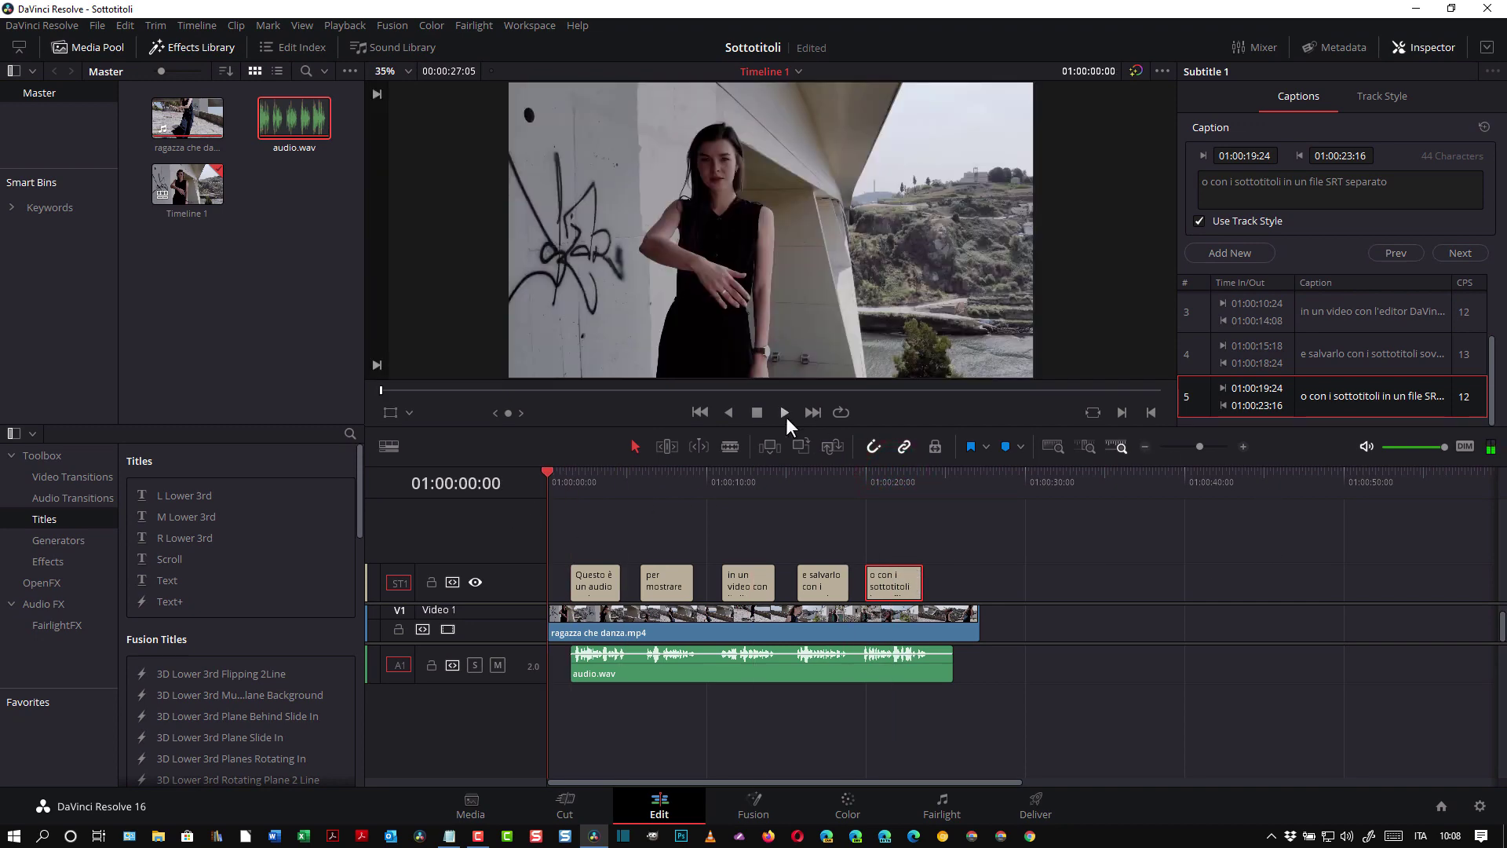
{"action": "left_click", "coordinate": [784, 412]}
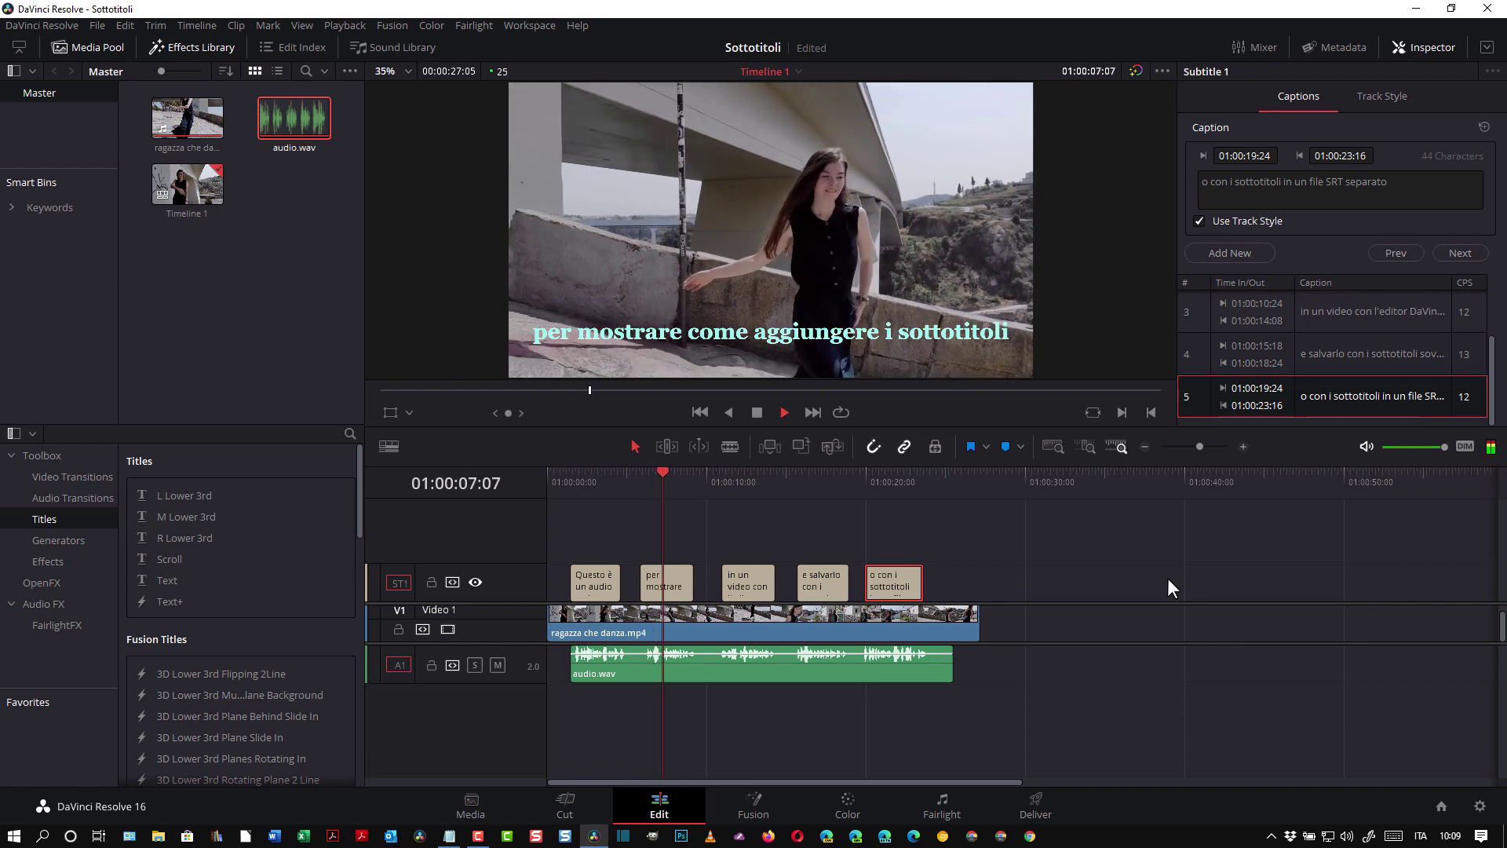
{"action": "left_click", "coordinate": [762, 415]}
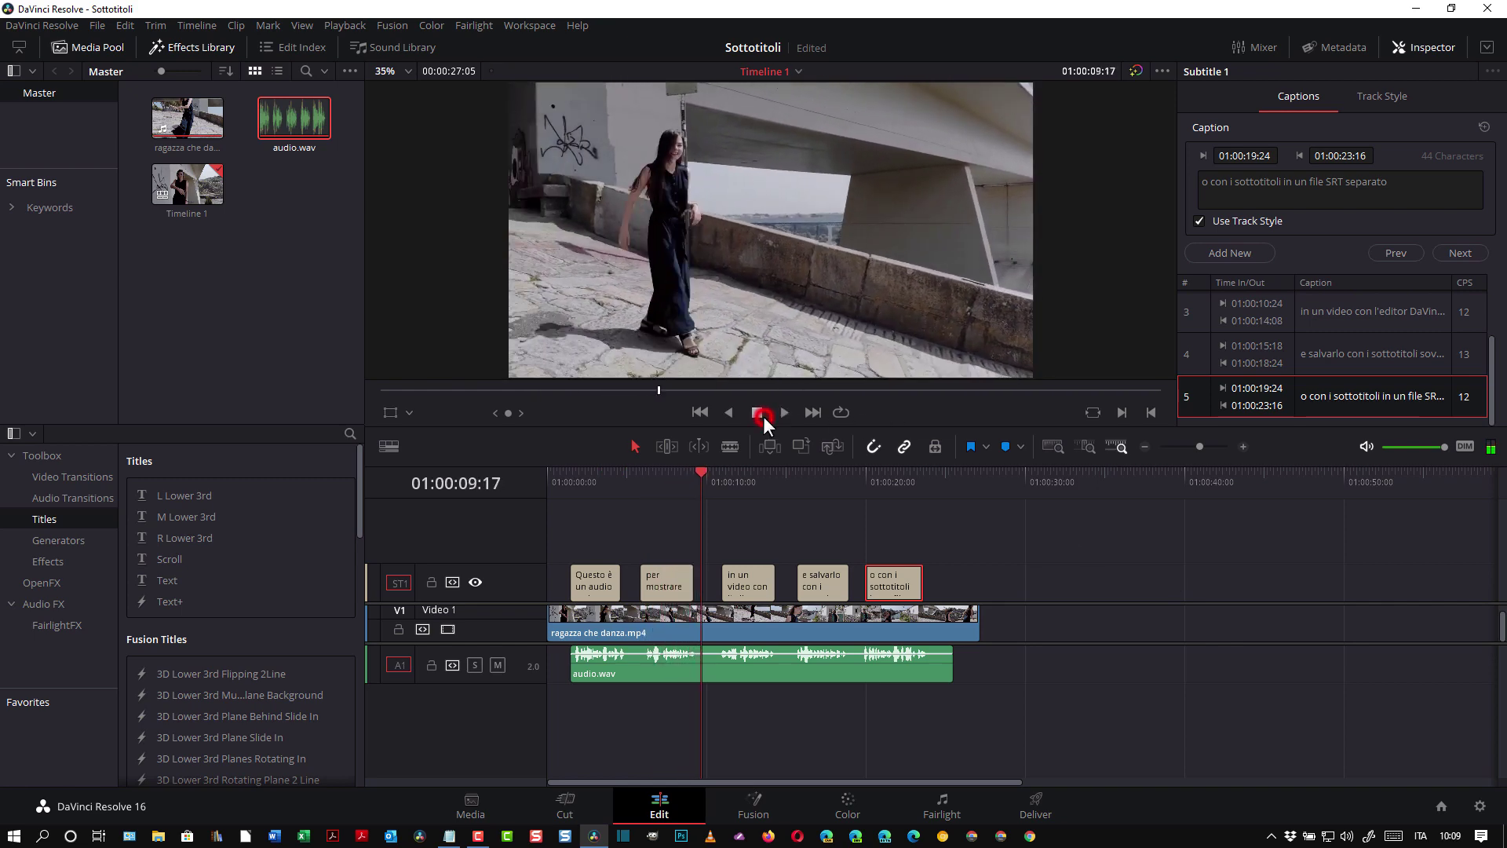
- Lower the audio.wav clip's Clip Volume in the Inspector from 0.00 to -15.22
{"action": "left_click", "coordinate": [746, 661]}
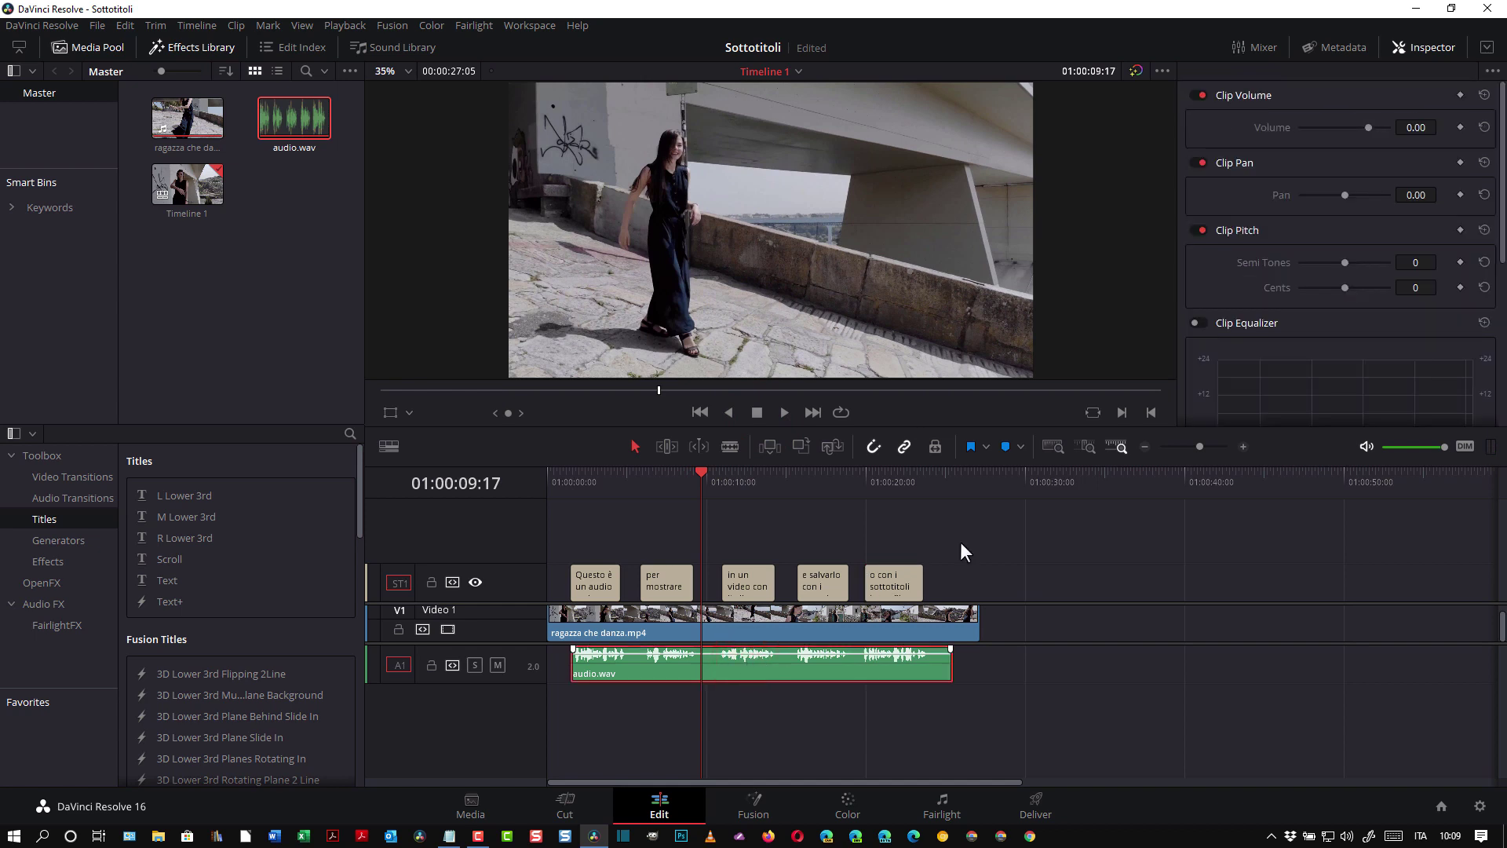
{"action": "left_click_drag", "start_coordinate": [1364, 131], "coordinate": [1358, 130]}
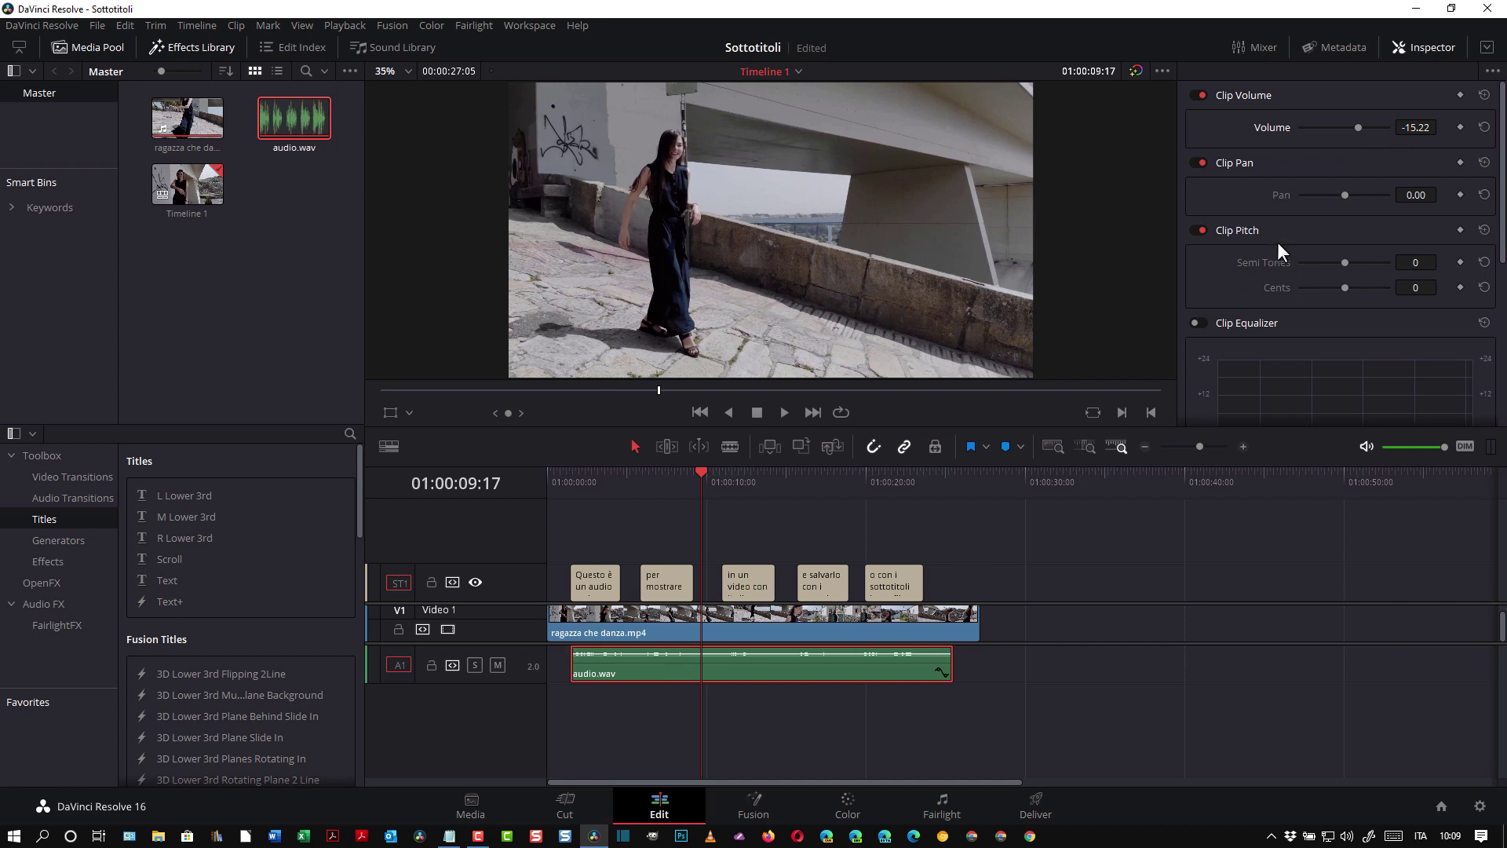
- Raise the audio.wav volume to -7.30 and play the timeline to check the mix
{"action": "left_click_drag", "start_coordinate": [1360, 127], "coordinate": [1362, 127]}
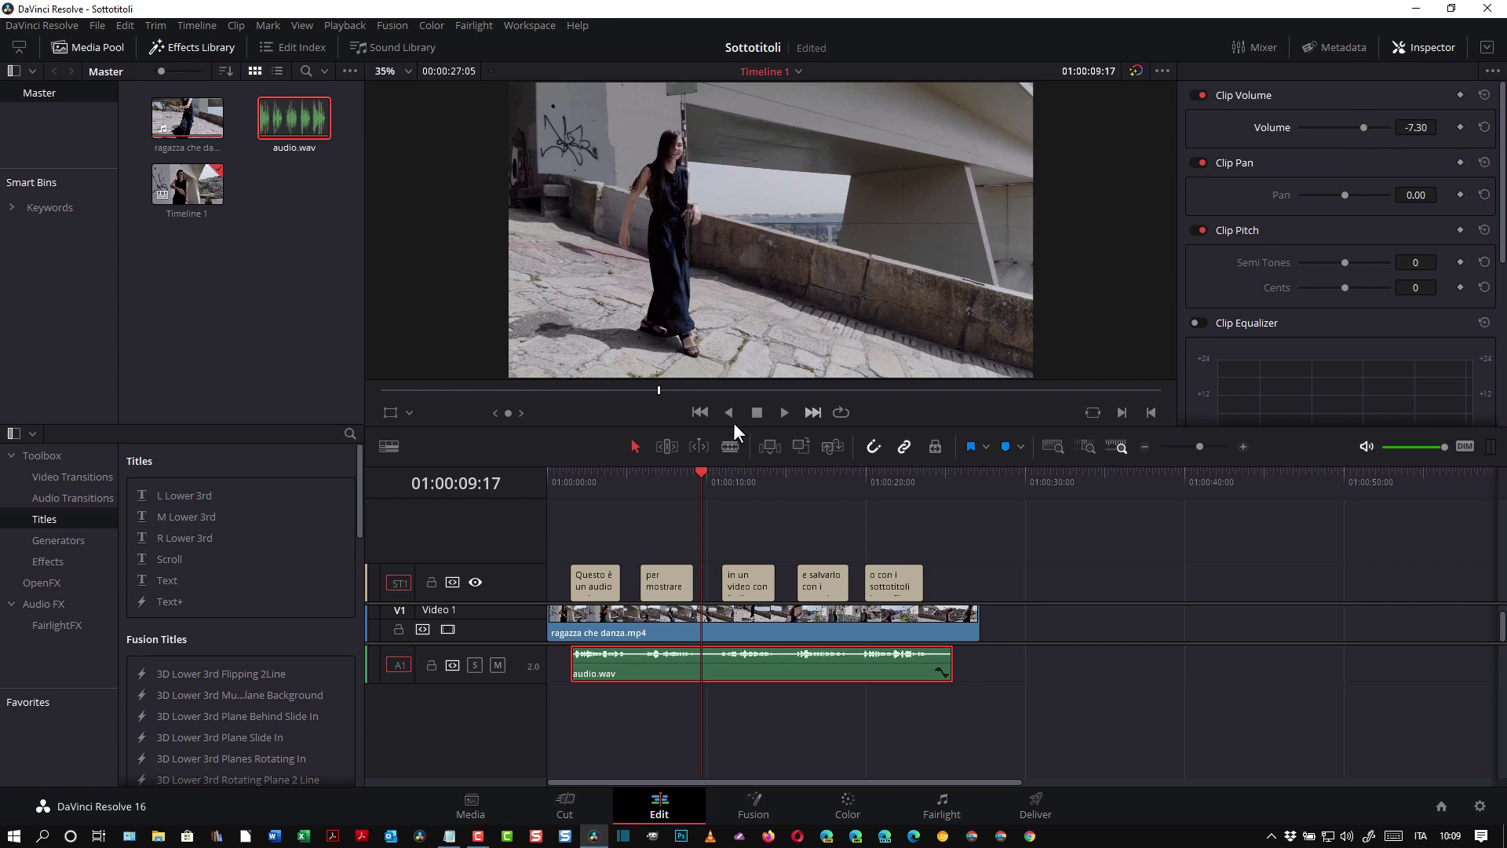
{"action": "left_click", "coordinate": [785, 413]}
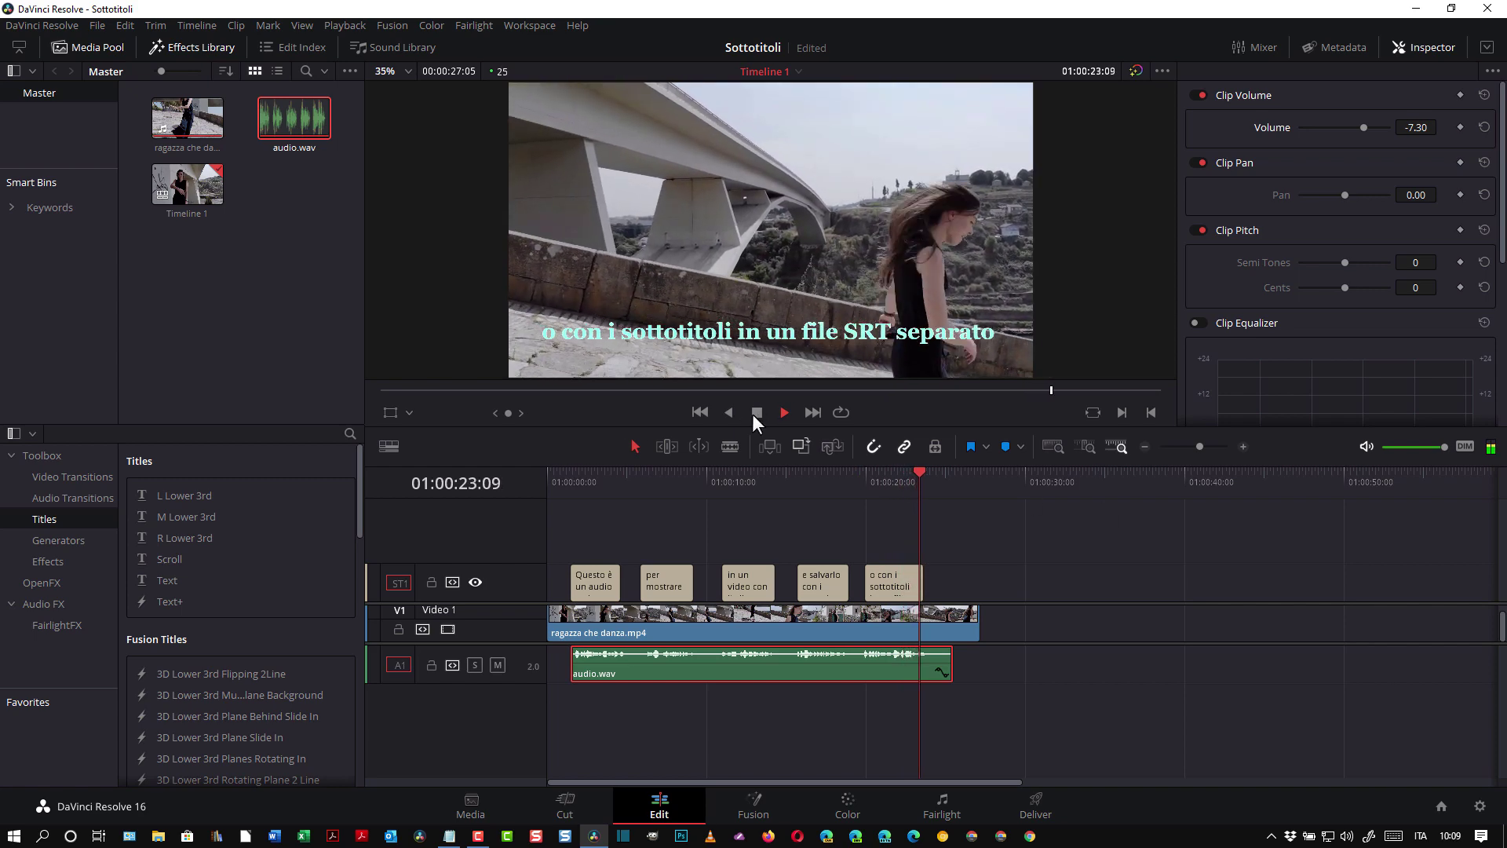
{"action": "left_click", "coordinate": [754, 411]}
- Bring the playhead back to the first subtitle and select it for editing
{"action": "left_click", "coordinate": [928, 471]}
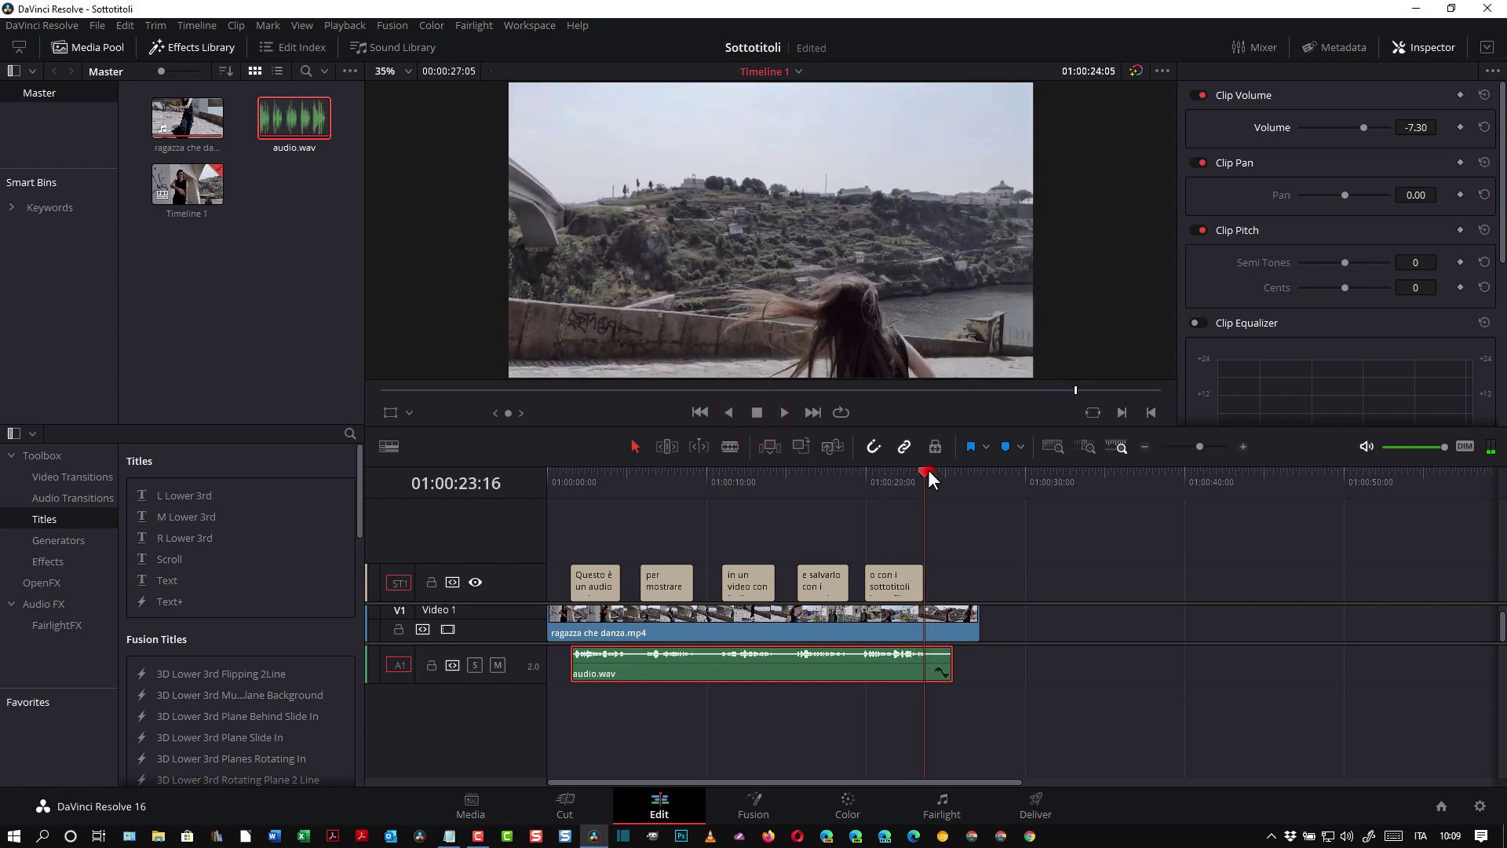
{"action": "left_click_drag", "start_coordinate": [927, 471], "coordinate": [592, 501]}
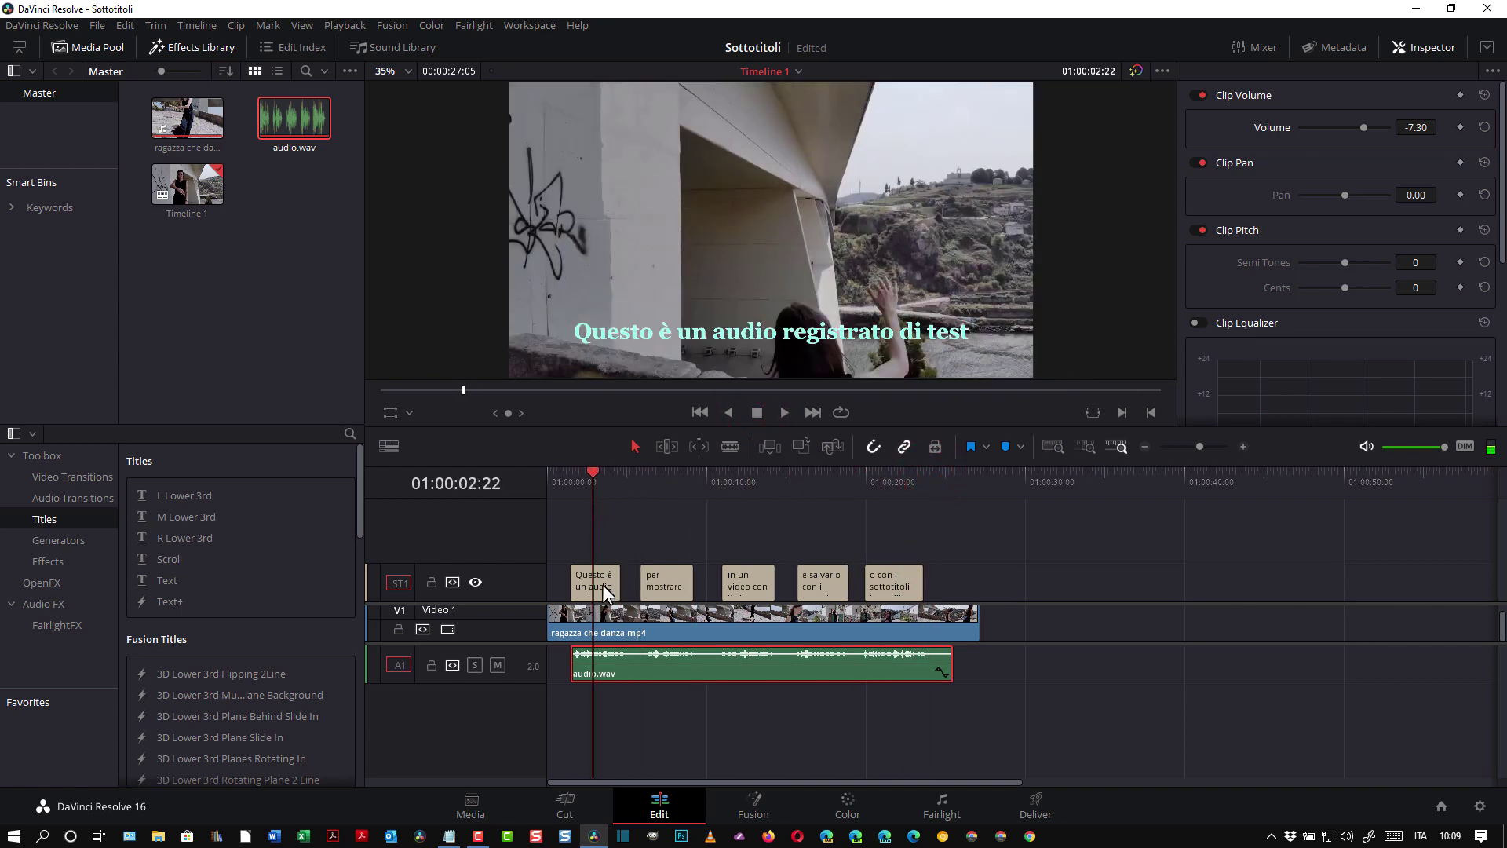
{"action": "left_click", "coordinate": [601, 585]}
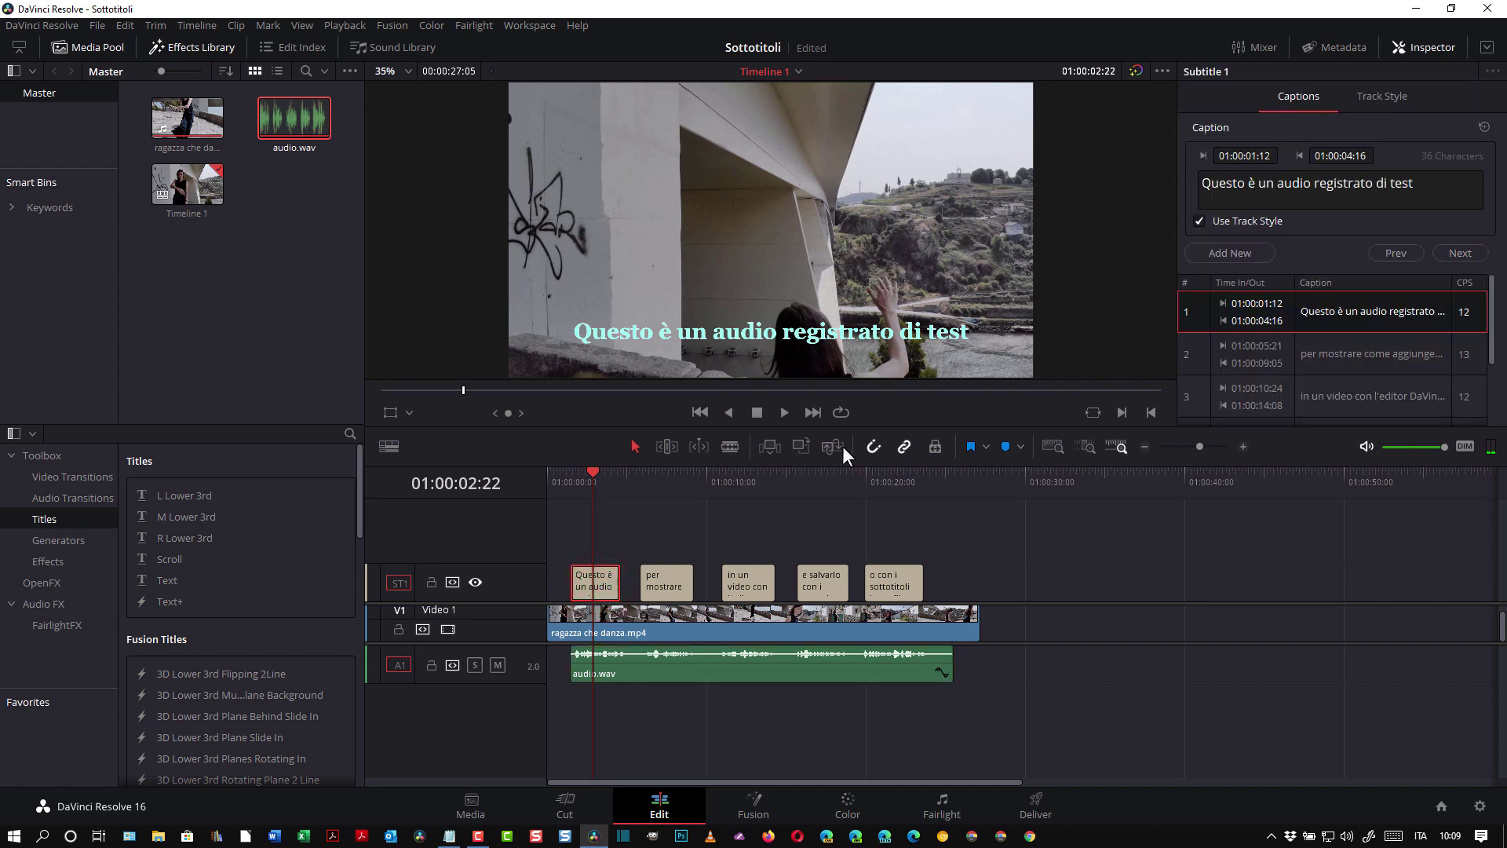
- Add a second line '(MUSICA DI SOTTOFONDO)' with leading spaces to the first caption
{"action": "left_click", "coordinate": [1422, 189]}
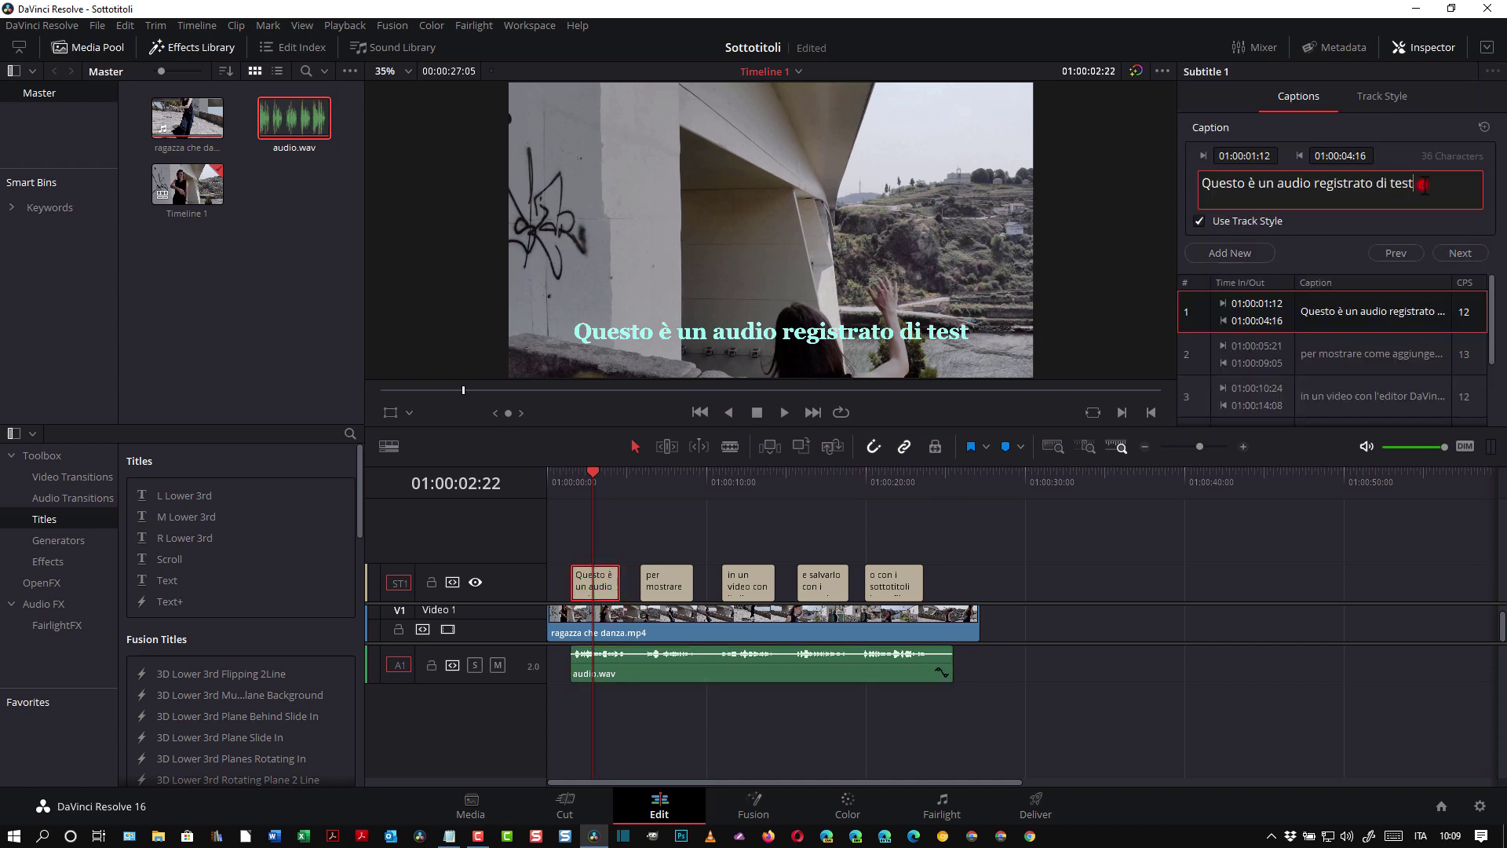
{"action": "key", "text": "Return"}
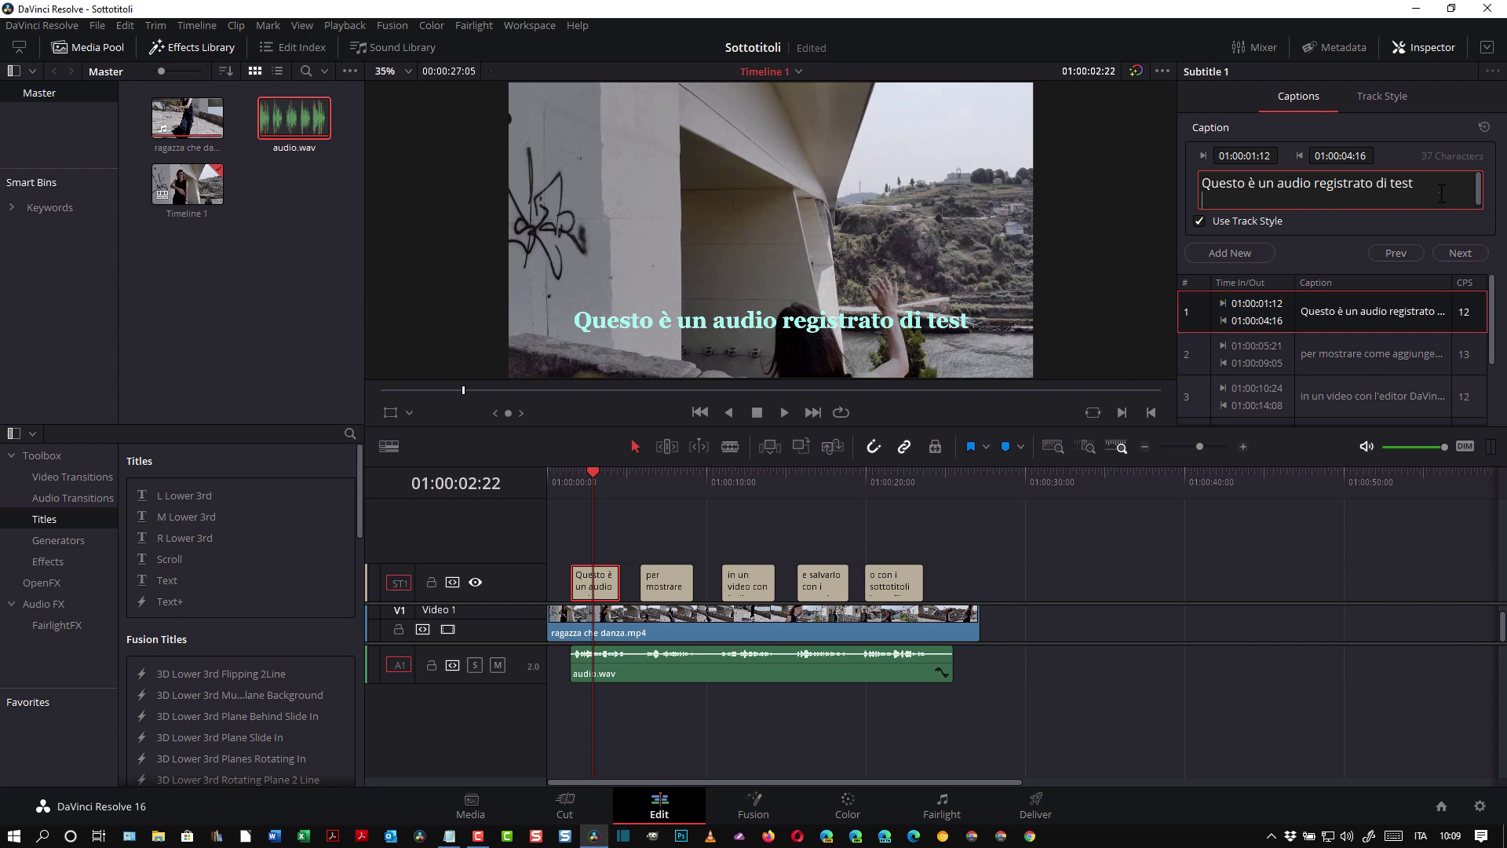
{"action": "type", "text": "("}
{"action": "type", "text": "M"}
{"action": "type", "text": "USICA DI "}
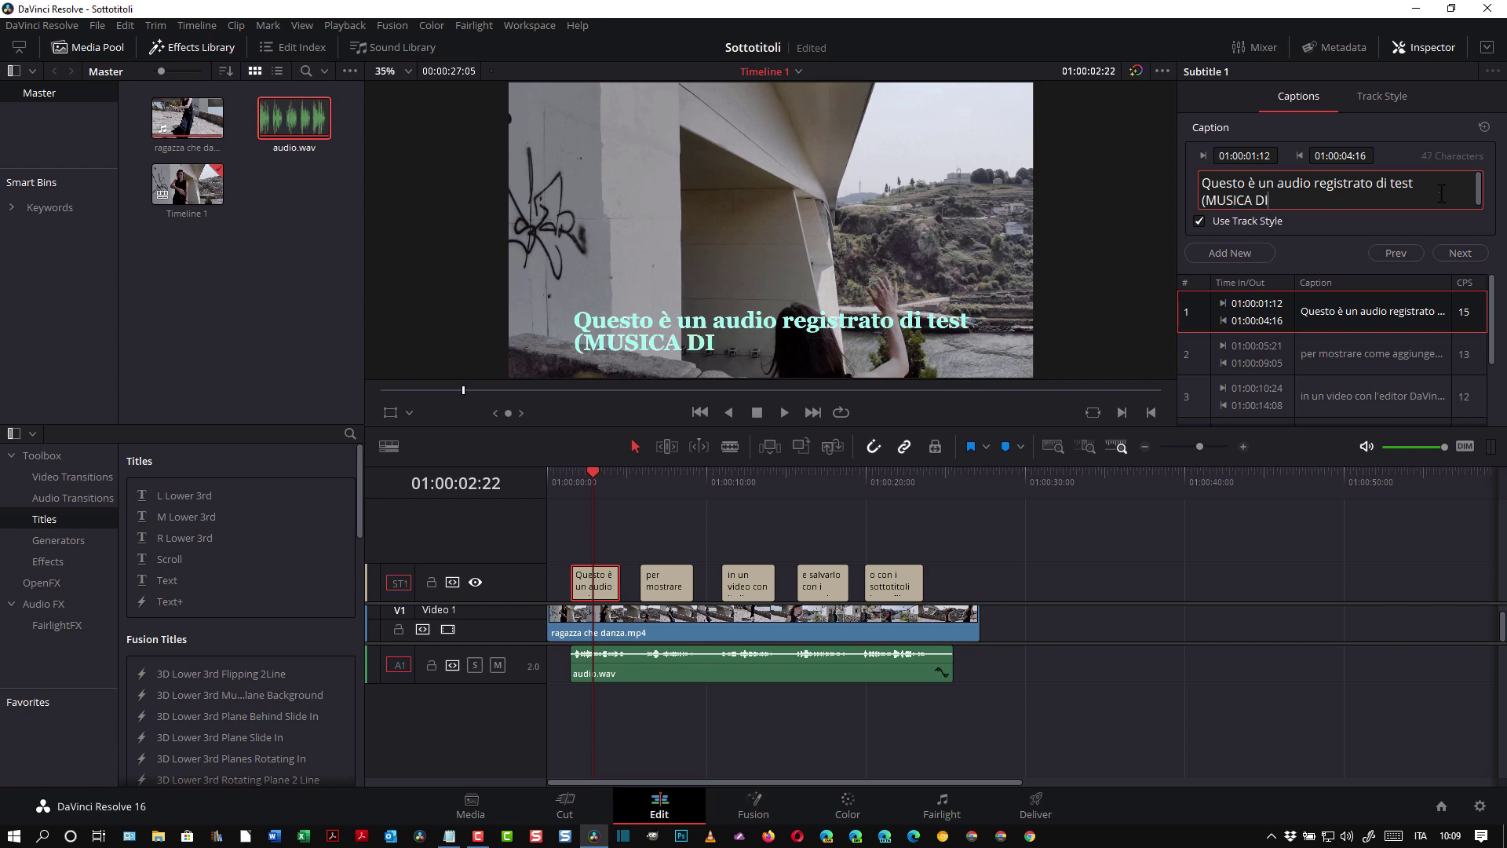
{"action": "type", "text": "SOTTOFO"}
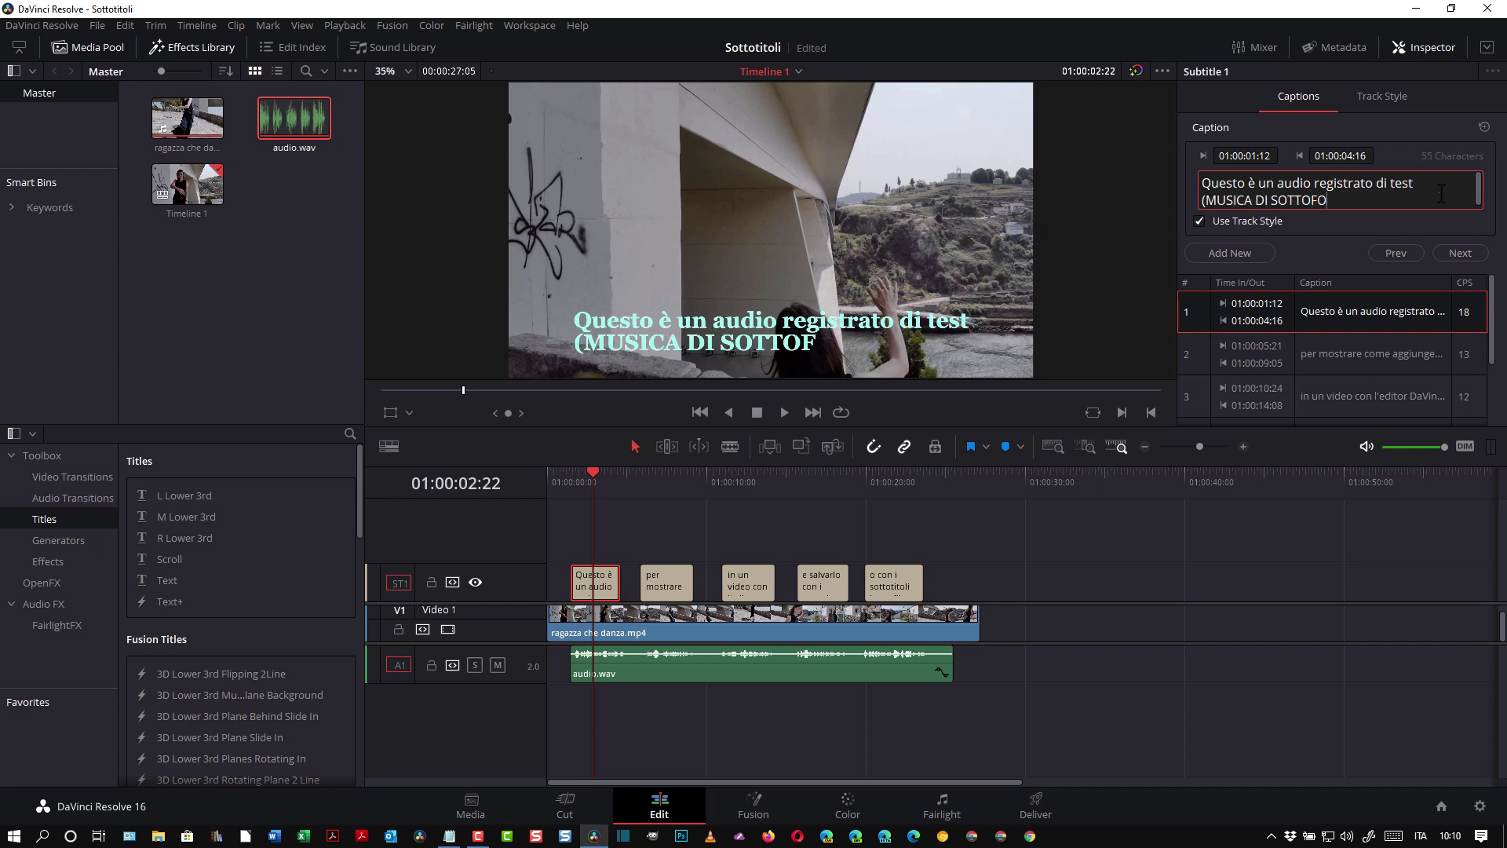
{"action": "type", "text": "NDO"}
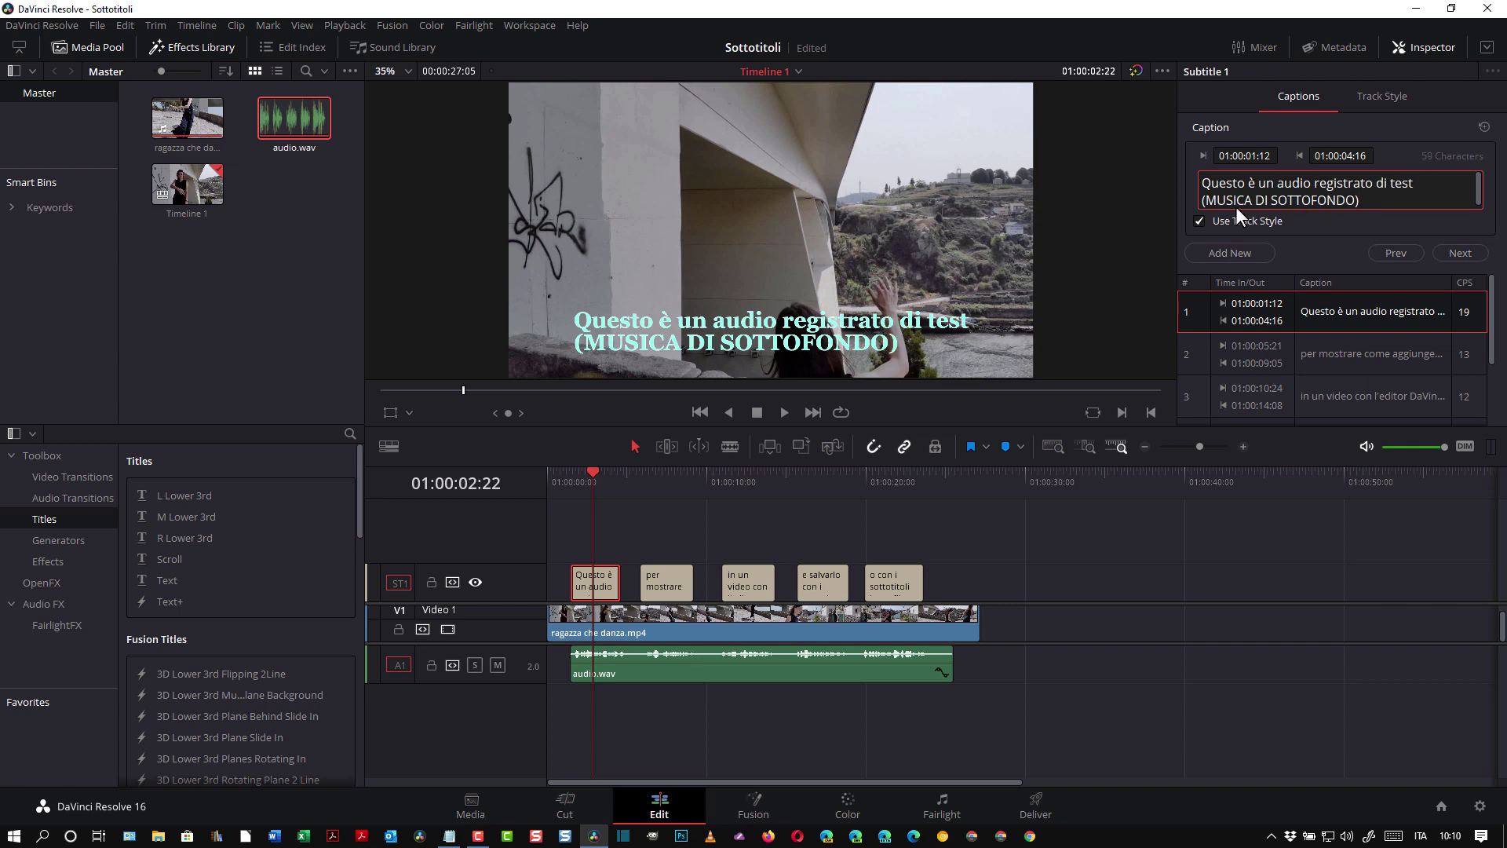
{"action": "left_click", "coordinate": [1200, 200]}
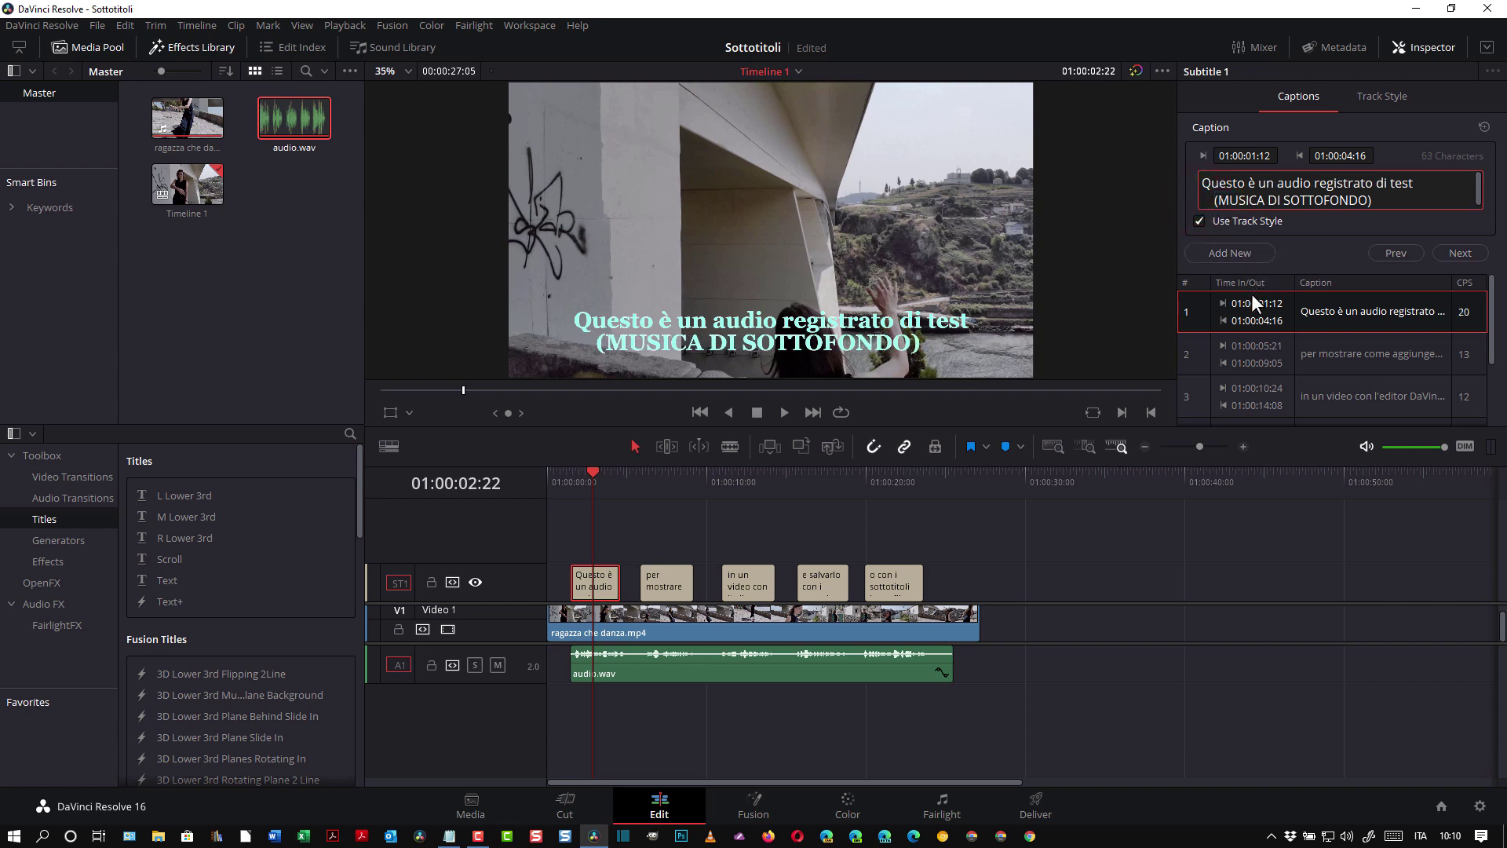
{"action": "left_click", "coordinate": [1387, 98]}
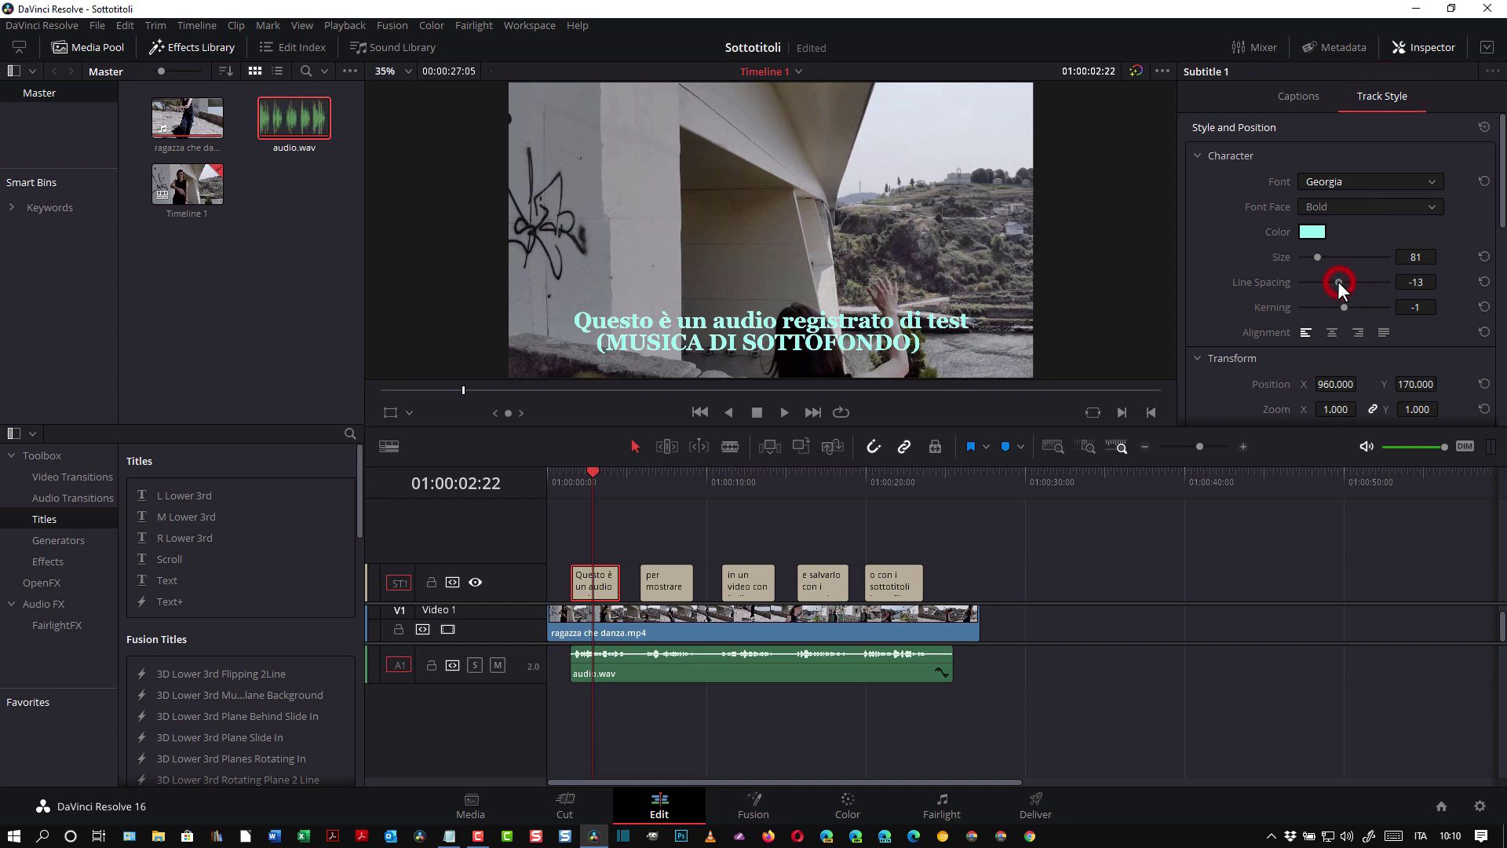
- Set the subtitle Track Style line spacing to 17, then preview the second and third captions
{"action": "left_click_drag", "start_coordinate": [1338, 281], "coordinate": [1350, 280]}
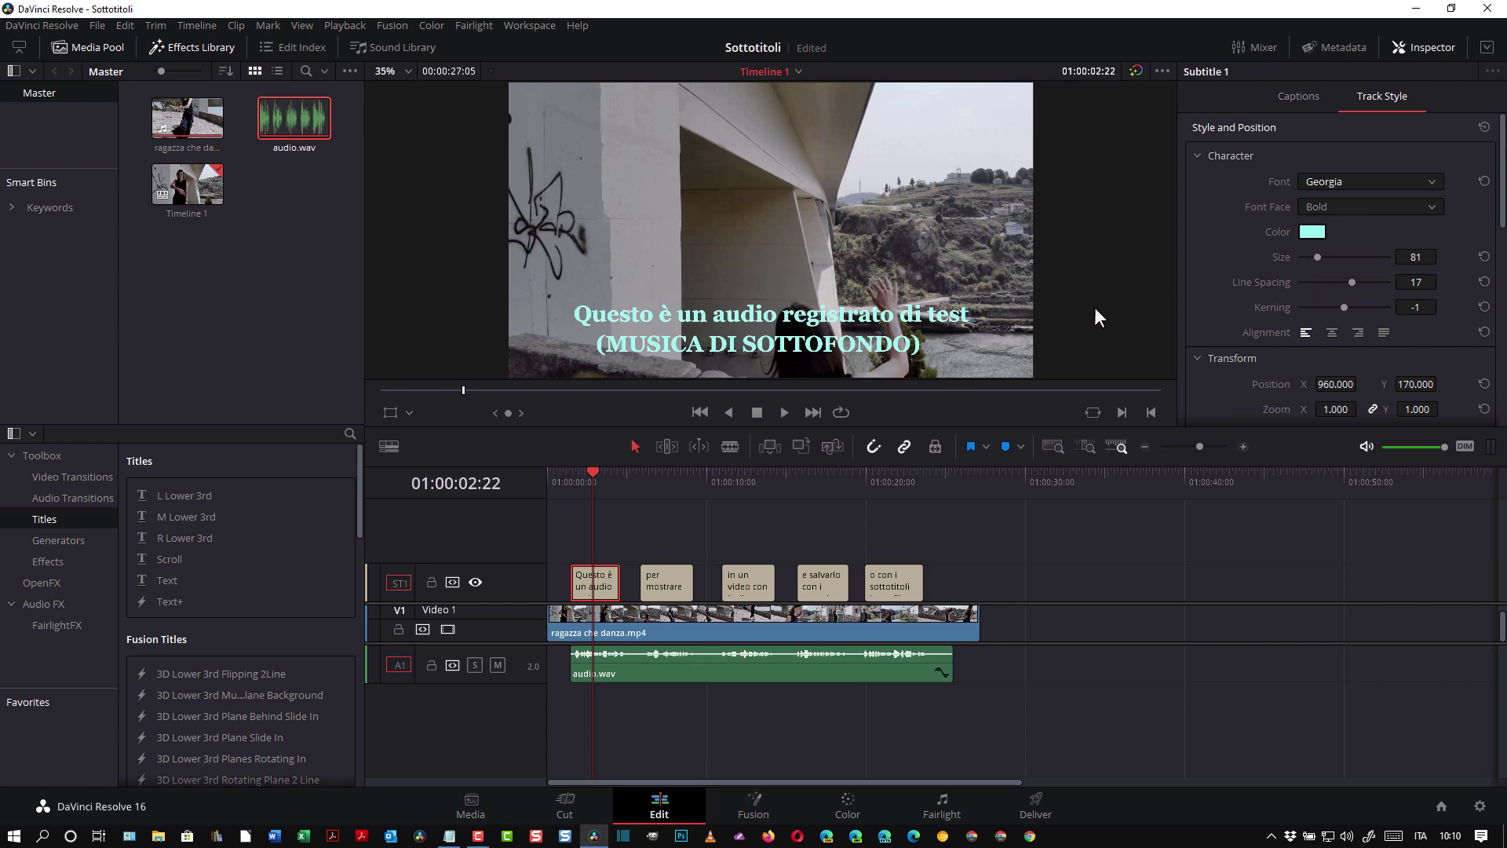
{"action": "left_click", "coordinate": [1301, 101]}
{"action": "left_click", "coordinate": [1363, 99]}
{"action": "left_click_drag", "start_coordinate": [592, 468], "coordinate": [674, 474]}
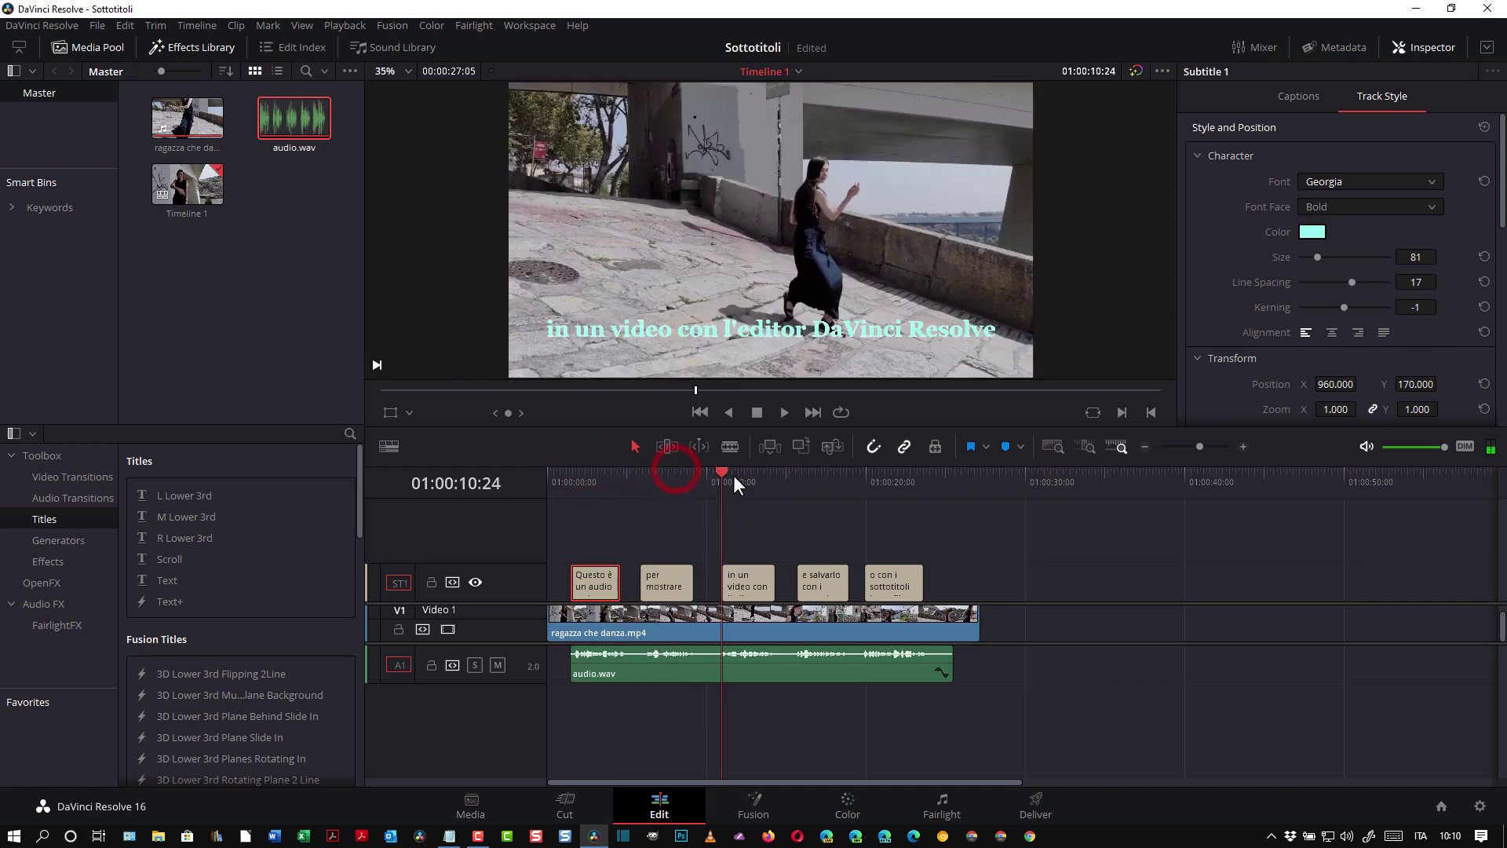
{"action": "left_click_drag", "start_coordinate": [675, 469], "coordinate": [752, 478]}
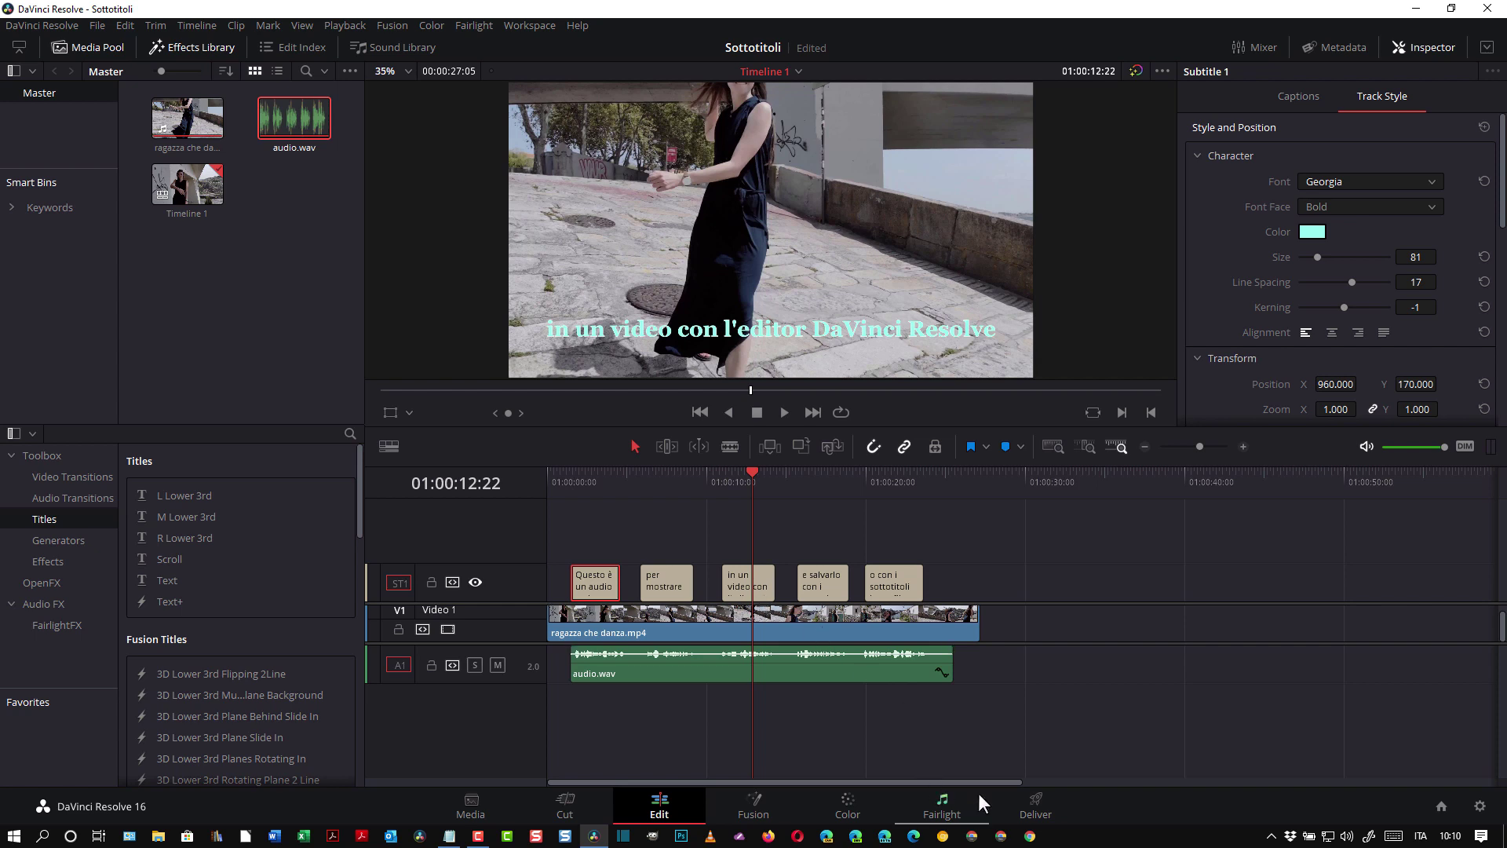
- On the Deliver page, name the render output 'VIDEO CON SOTTOTITOLI'
{"action": "left_click", "coordinate": [1036, 816]}
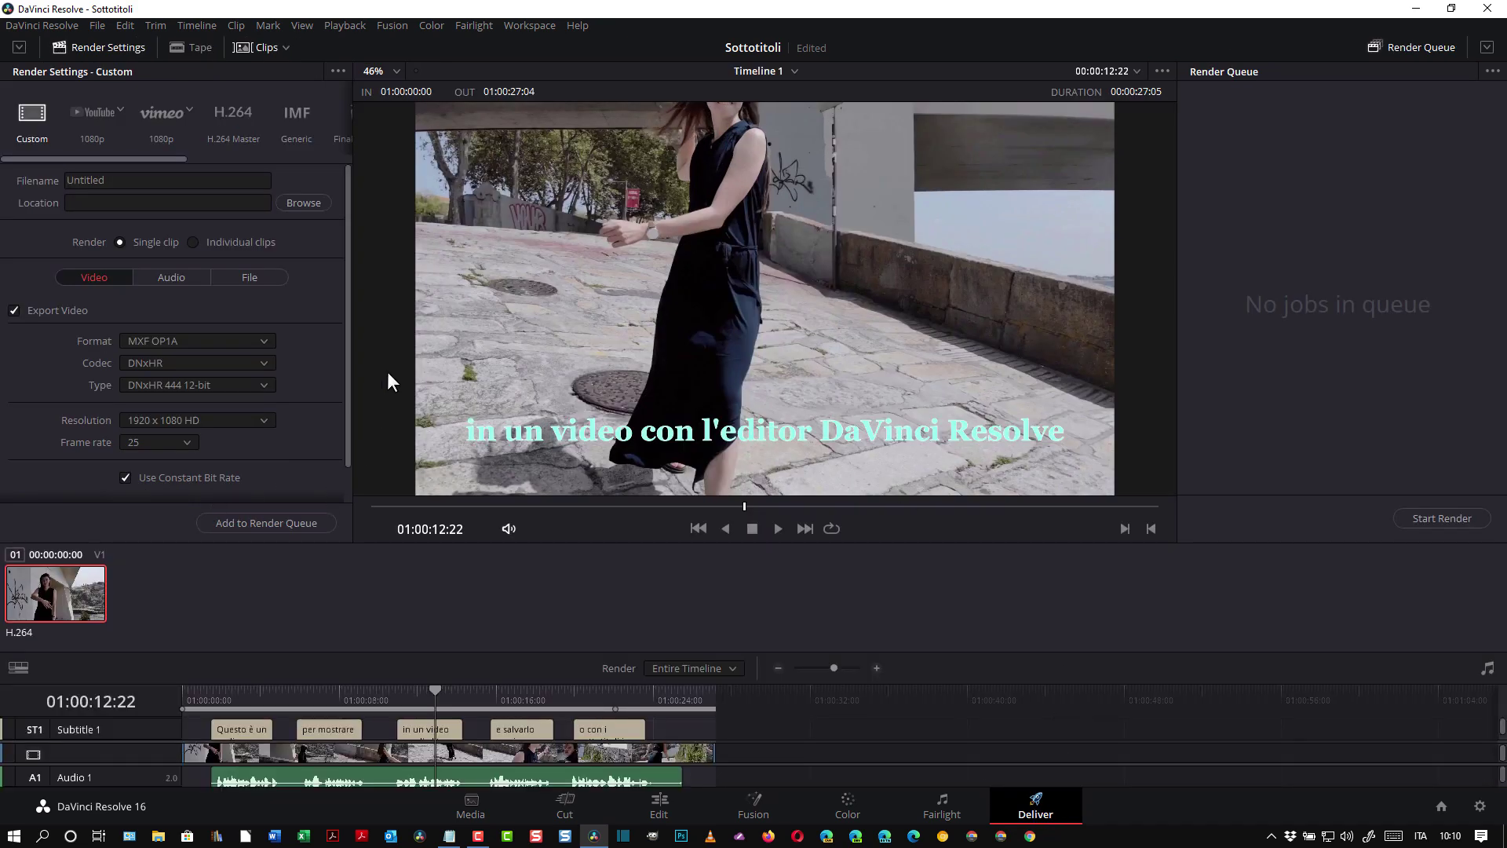
{"action": "double_click", "coordinate": [122, 181]}
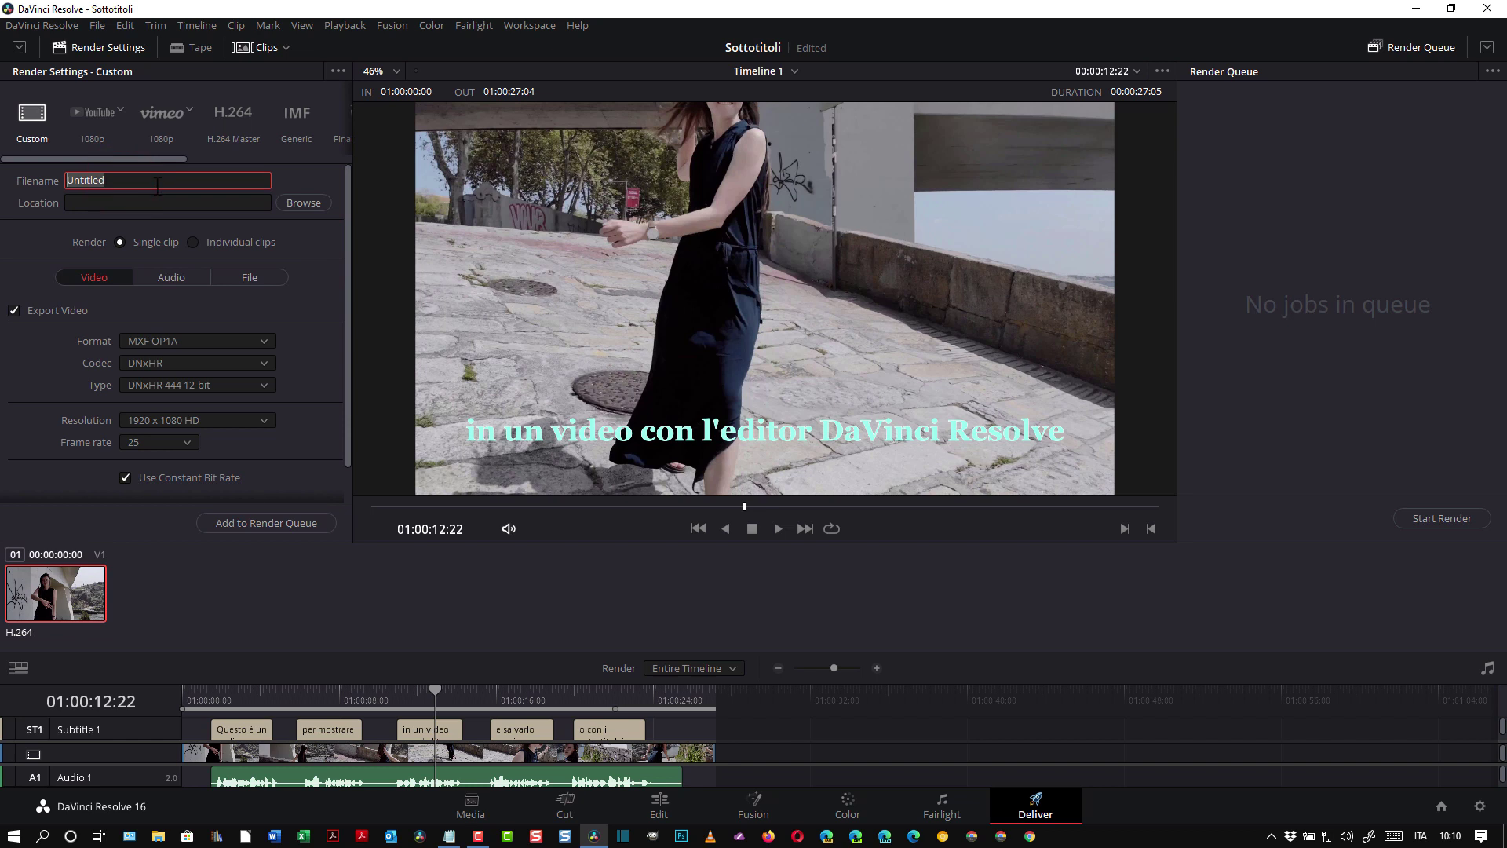
{"action": "type", "text": "V"}
{"action": "type", "text": "OTT"}
{"action": "type", "text": "TITOLI"}
- Set the render destination to the Download folder and save the choice
{"action": "left_click", "coordinate": [305, 202]}
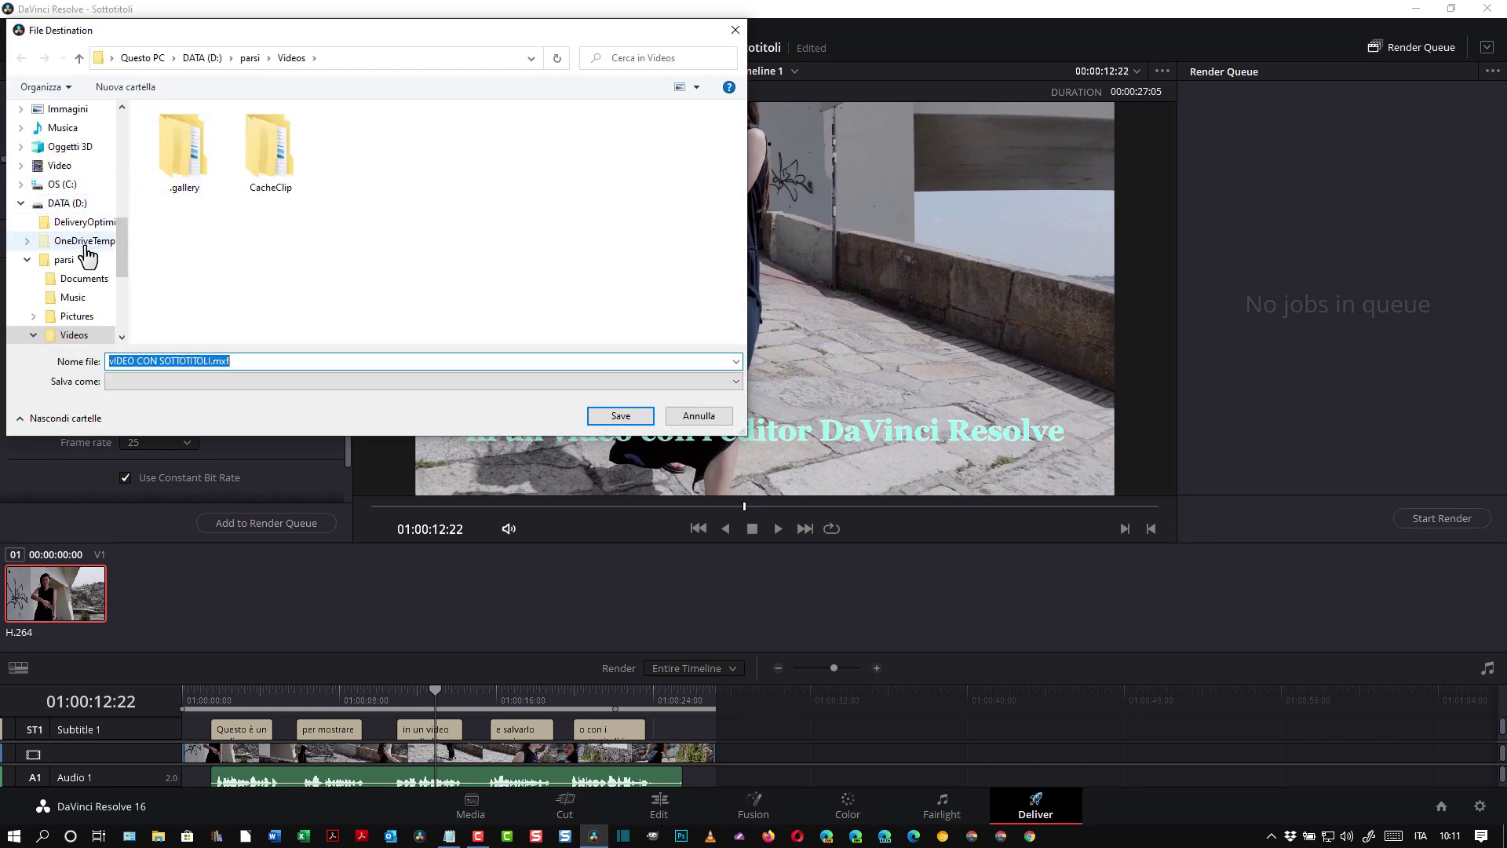
{"action": "left_click_drag", "start_coordinate": [126, 232], "coordinate": [132, 139]}
{"action": "scroll", "coordinate": [78, 197], "scroll_direction": "up", "scroll_amount": 3}
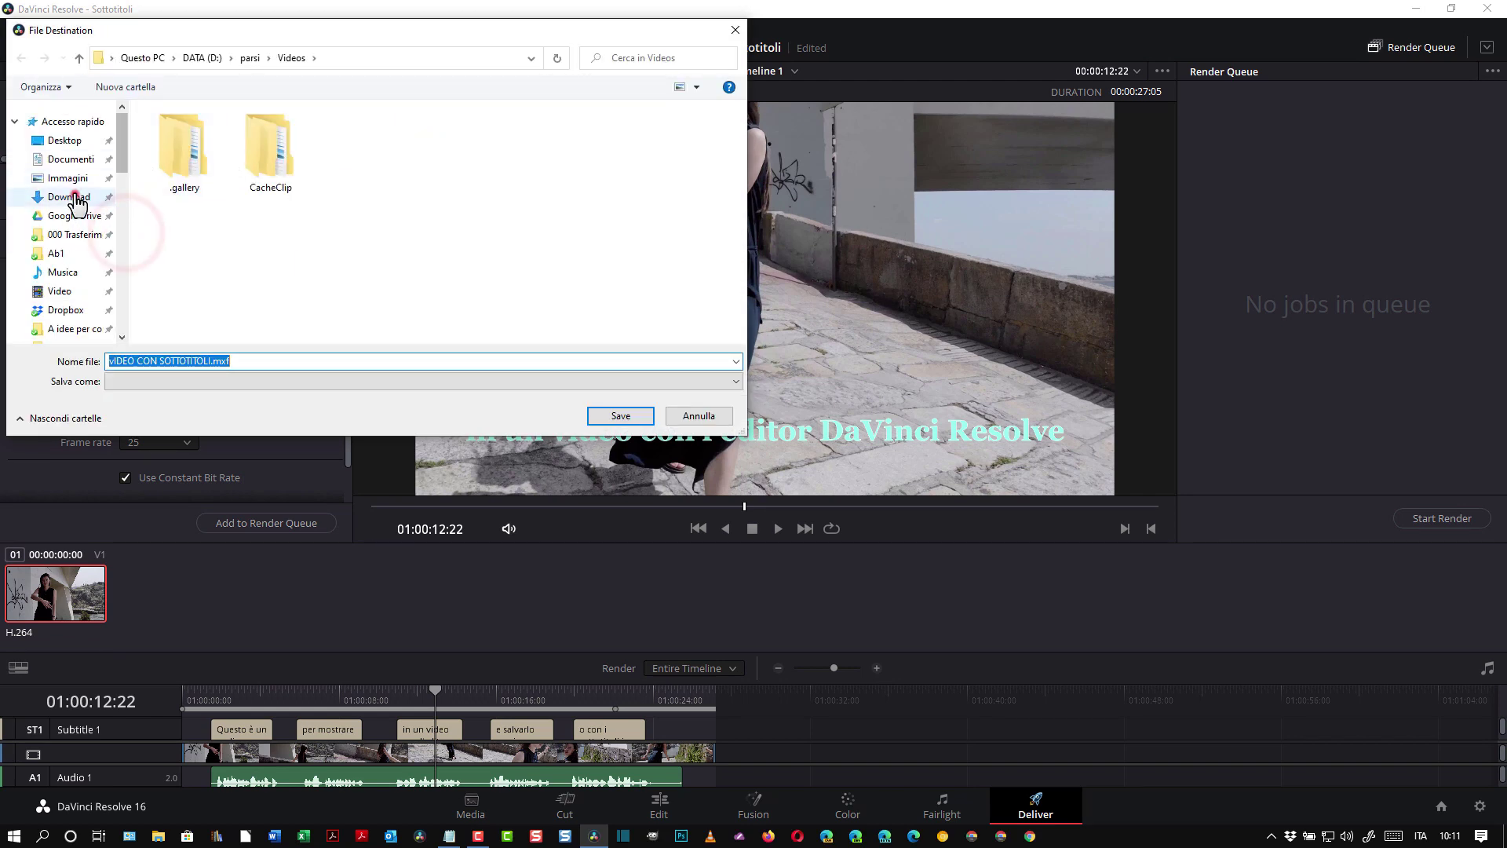
{"action": "left_click", "coordinate": [70, 187]}
{"action": "left_click", "coordinate": [620, 417]}
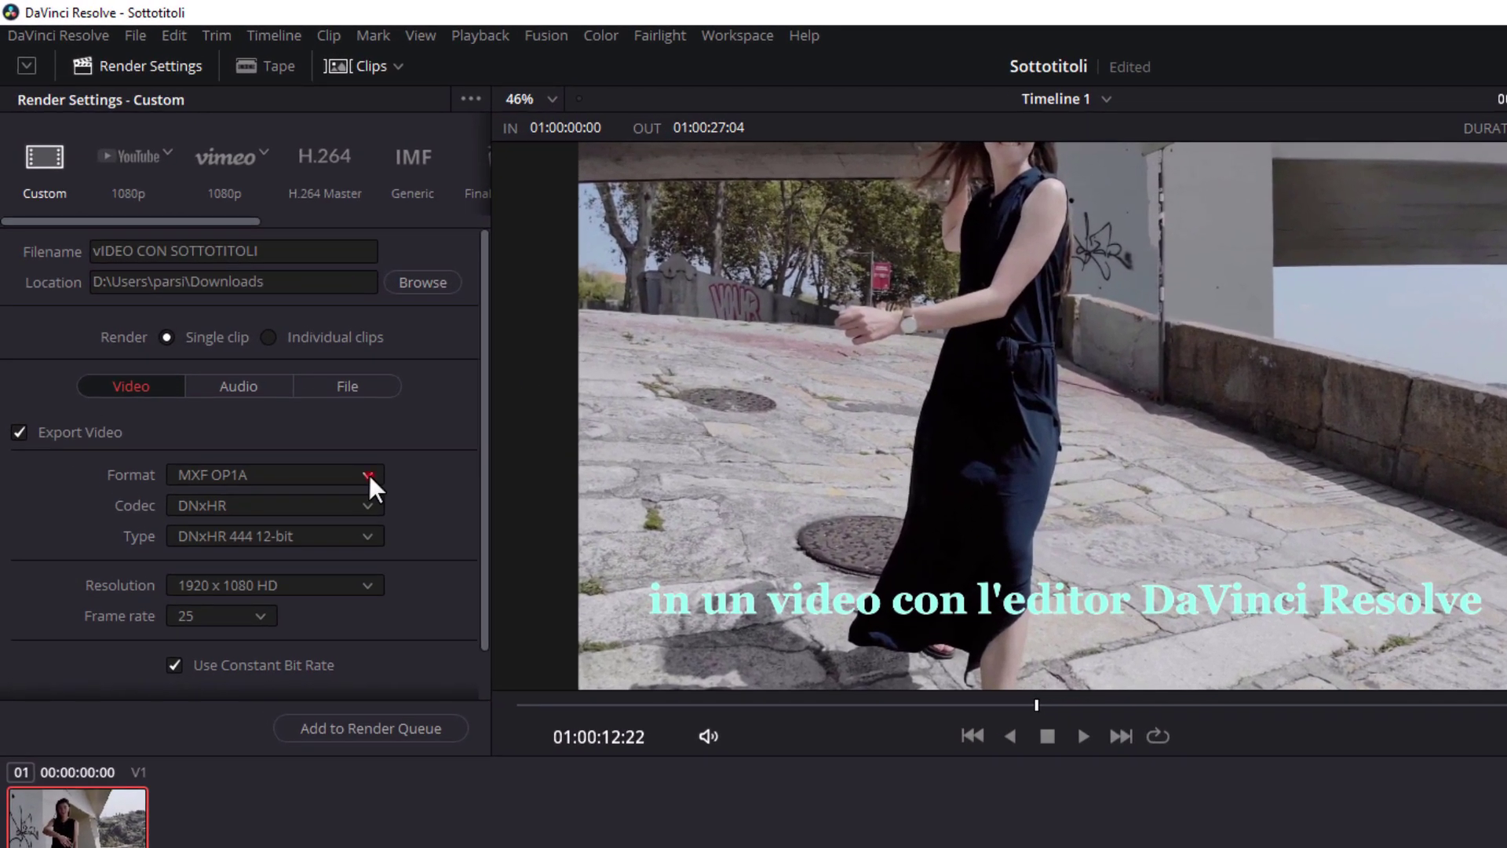
- Set the render format to MP4 with H.264 and expand Subtitle Settings
{"action": "left_click", "coordinate": [269, 348]}
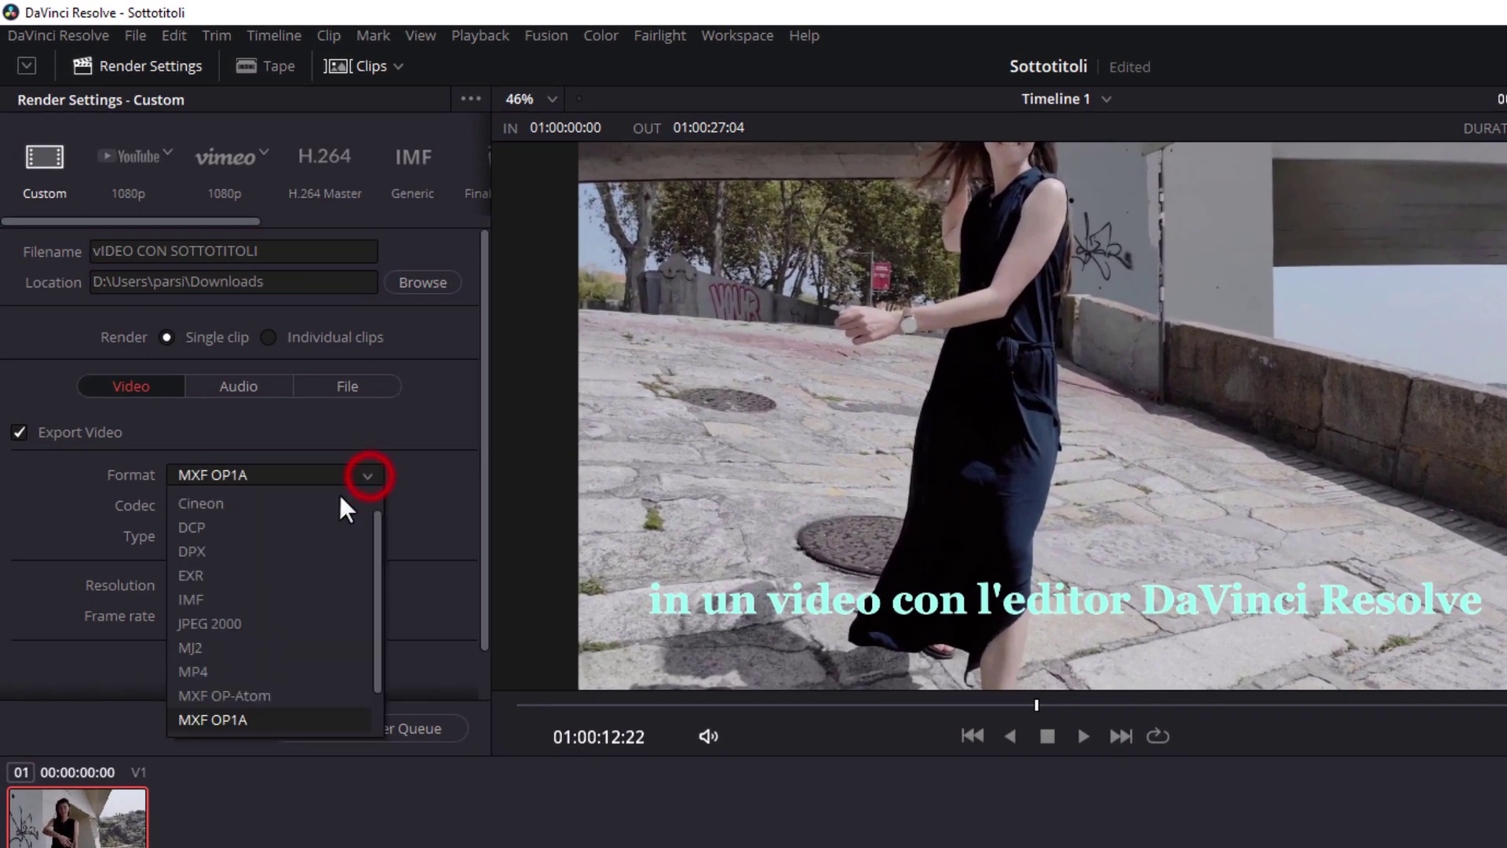
{"action": "left_click", "coordinate": [196, 671]}
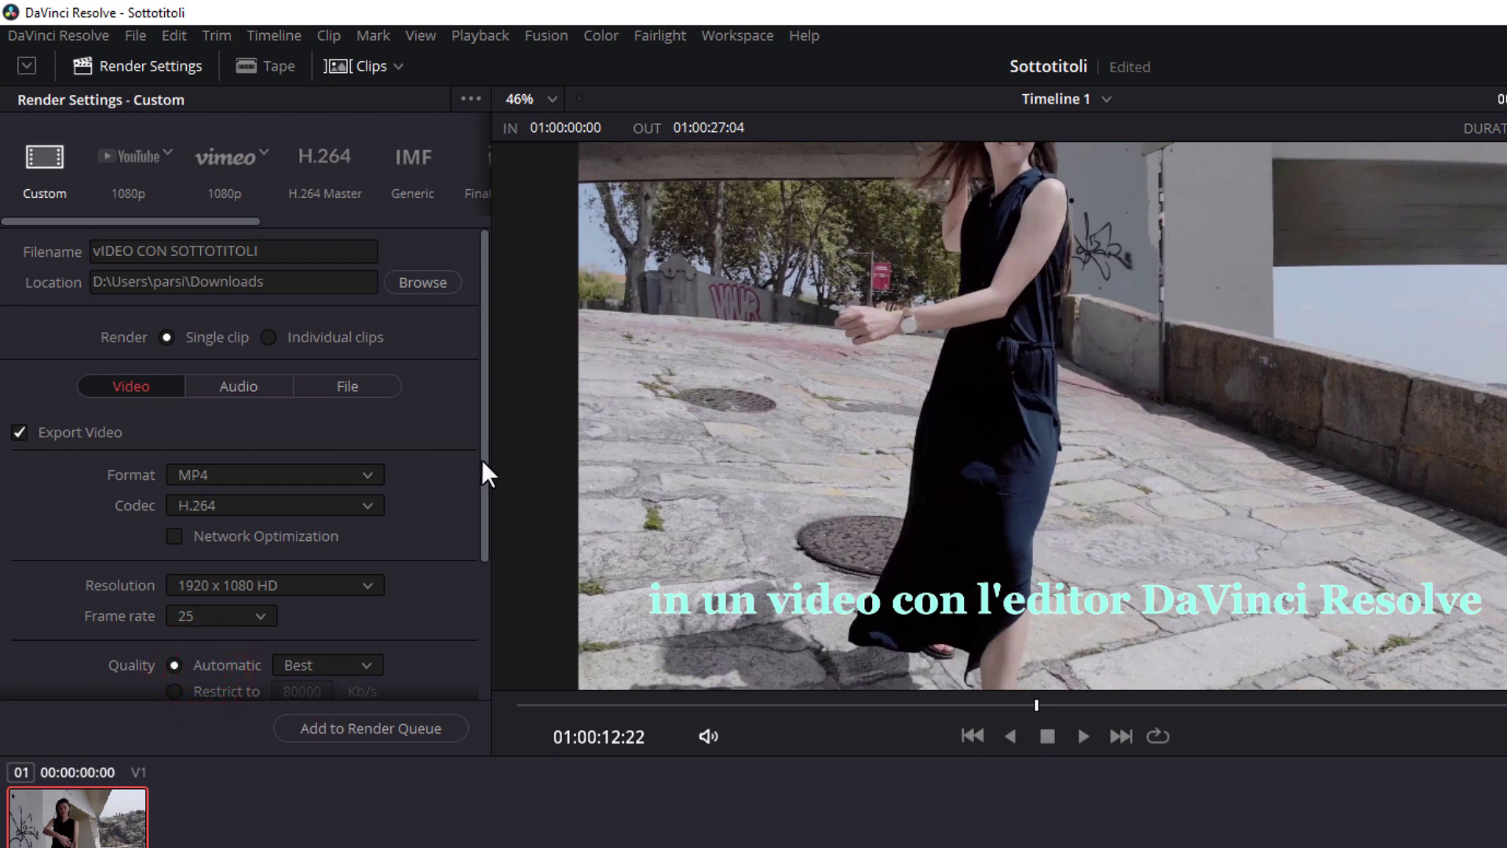
{"action": "left_click_drag", "start_coordinate": [484, 468], "coordinate": [477, 548]}
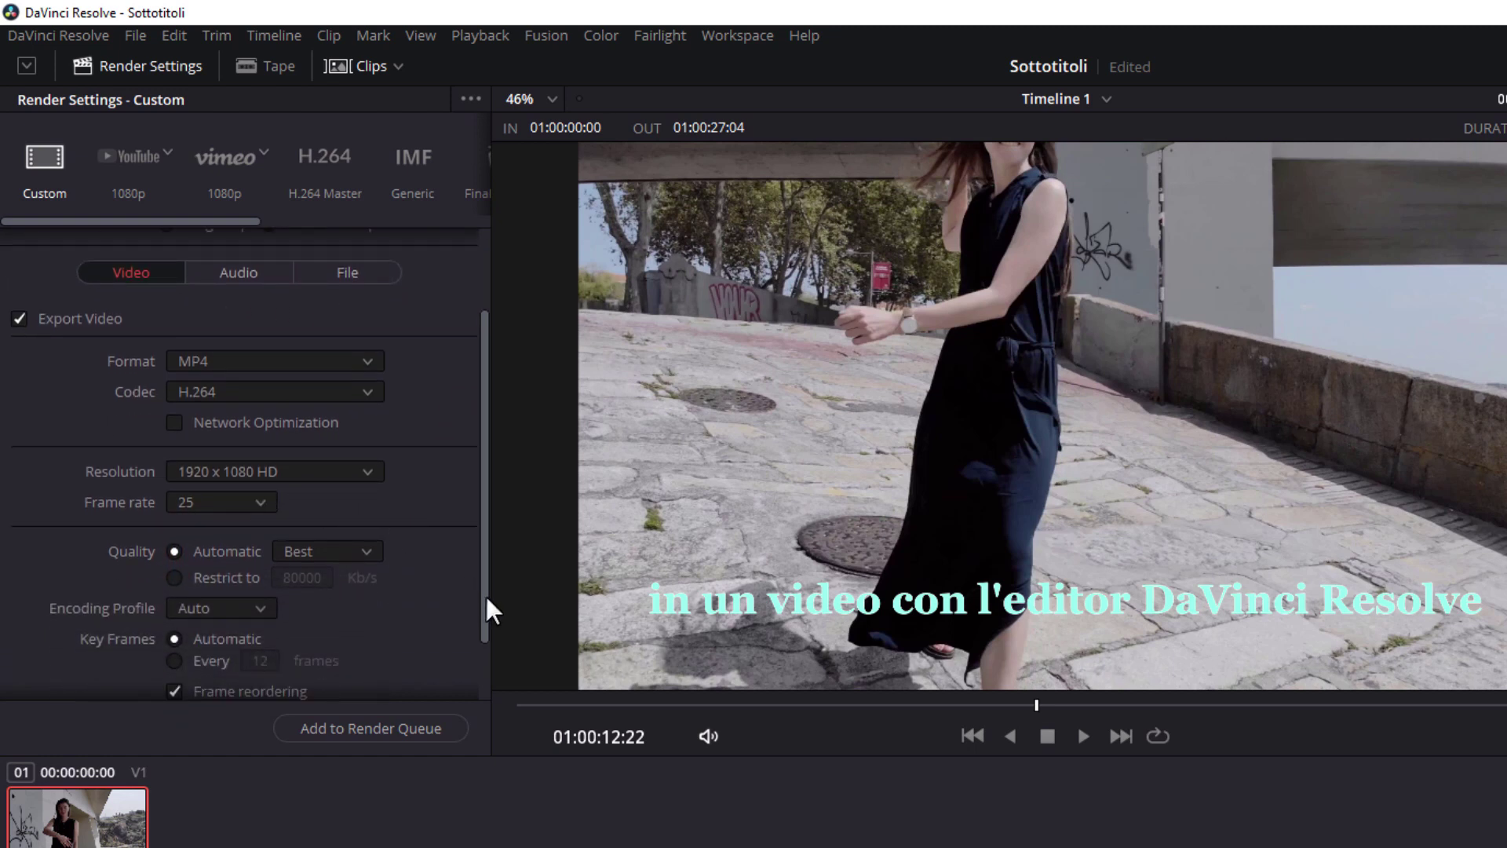
{"action": "left_click_drag", "start_coordinate": [488, 599], "coordinate": [485, 686]}
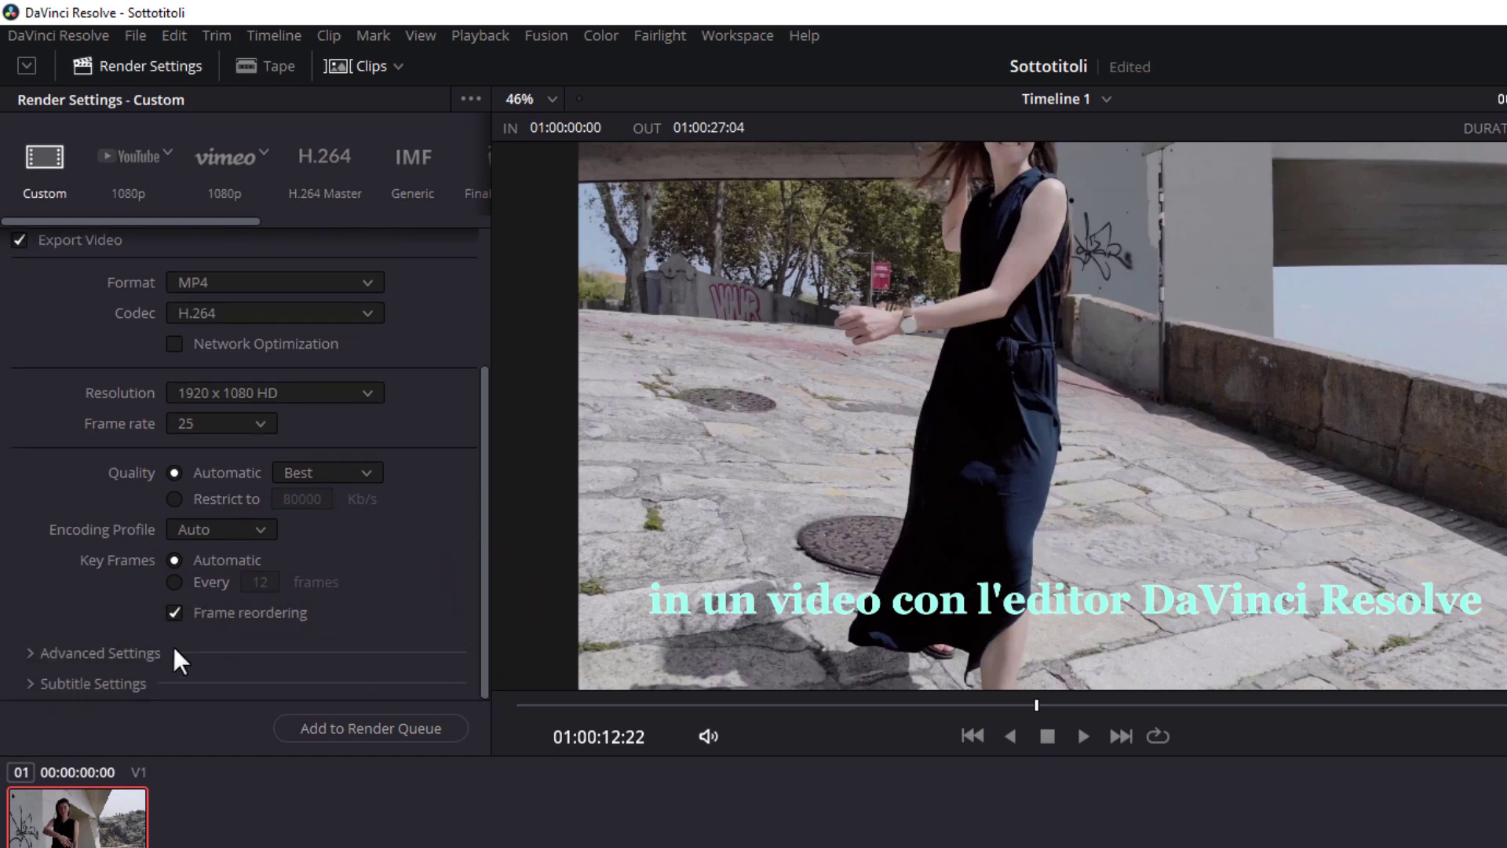
{"action": "left_click", "coordinate": [28, 679]}
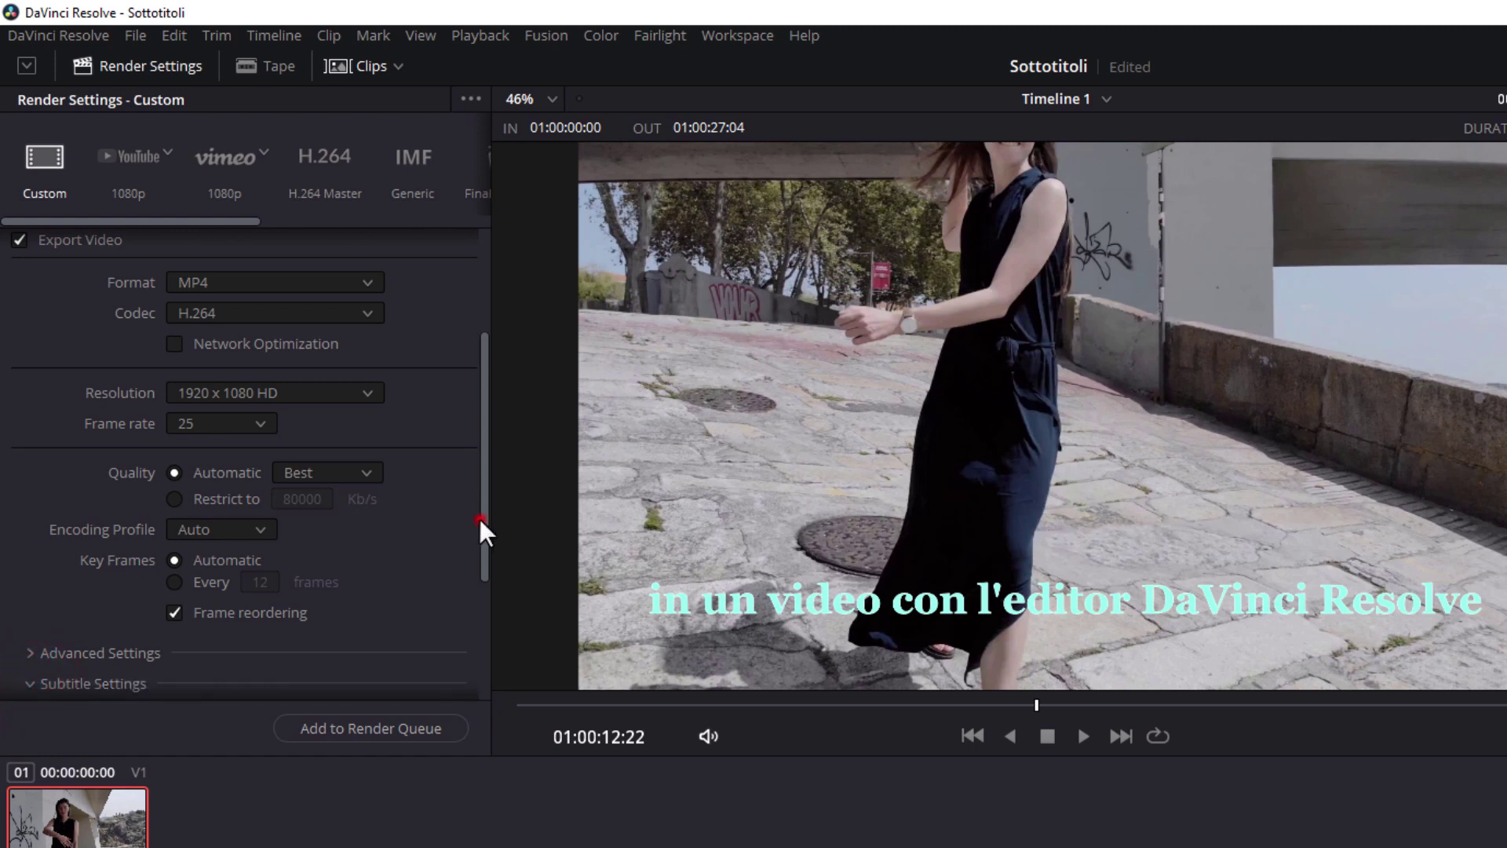
- Enable Export Subtitle, review the SRT options, and set subtitles to Burn into video
{"action": "left_click_drag", "start_coordinate": [481, 518], "coordinate": [481, 648]}
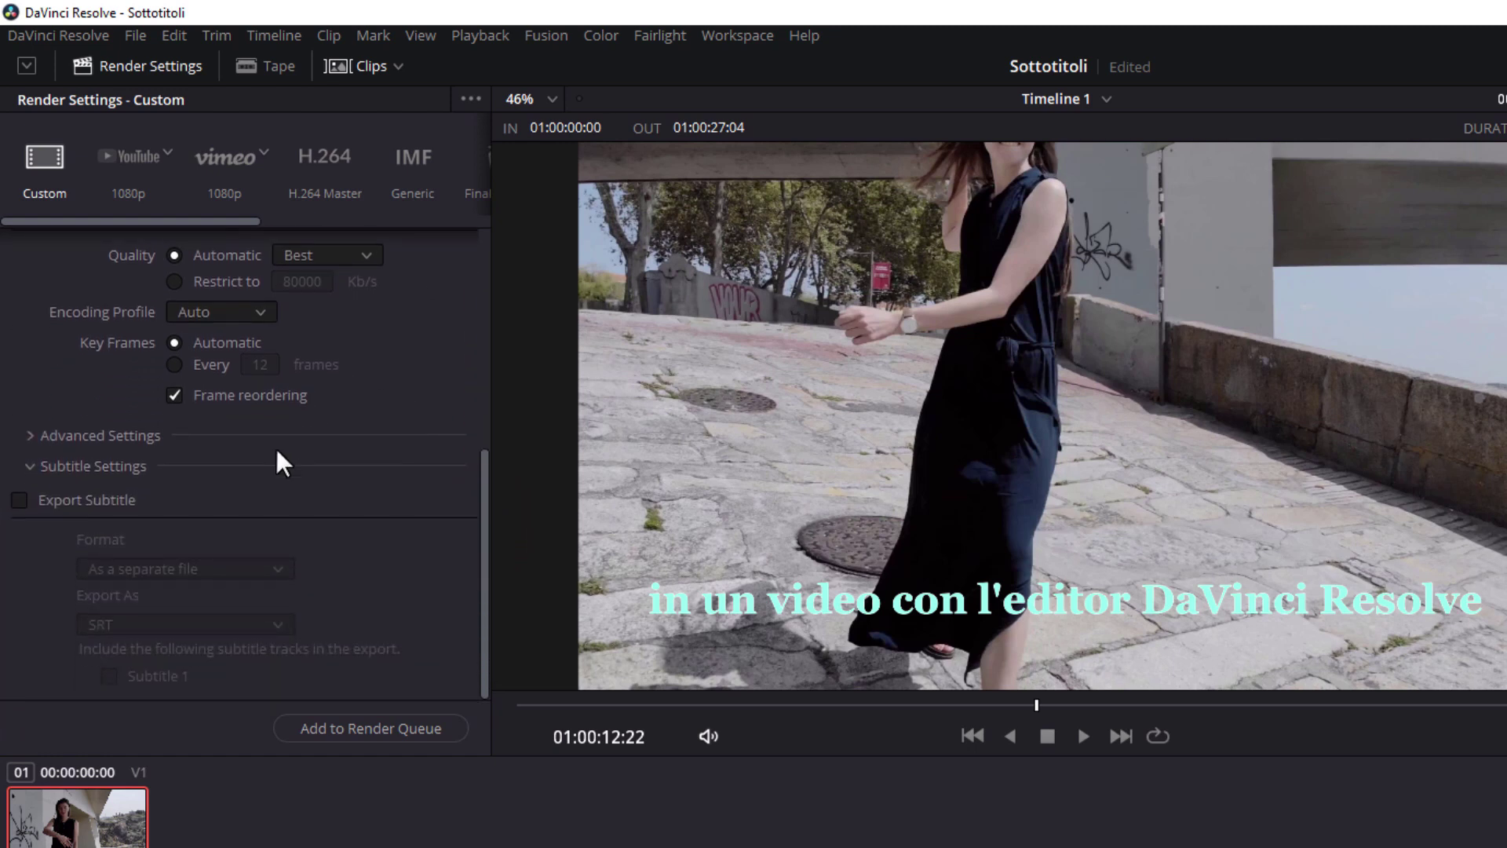
{"action": "left_click", "coordinate": [19, 500]}
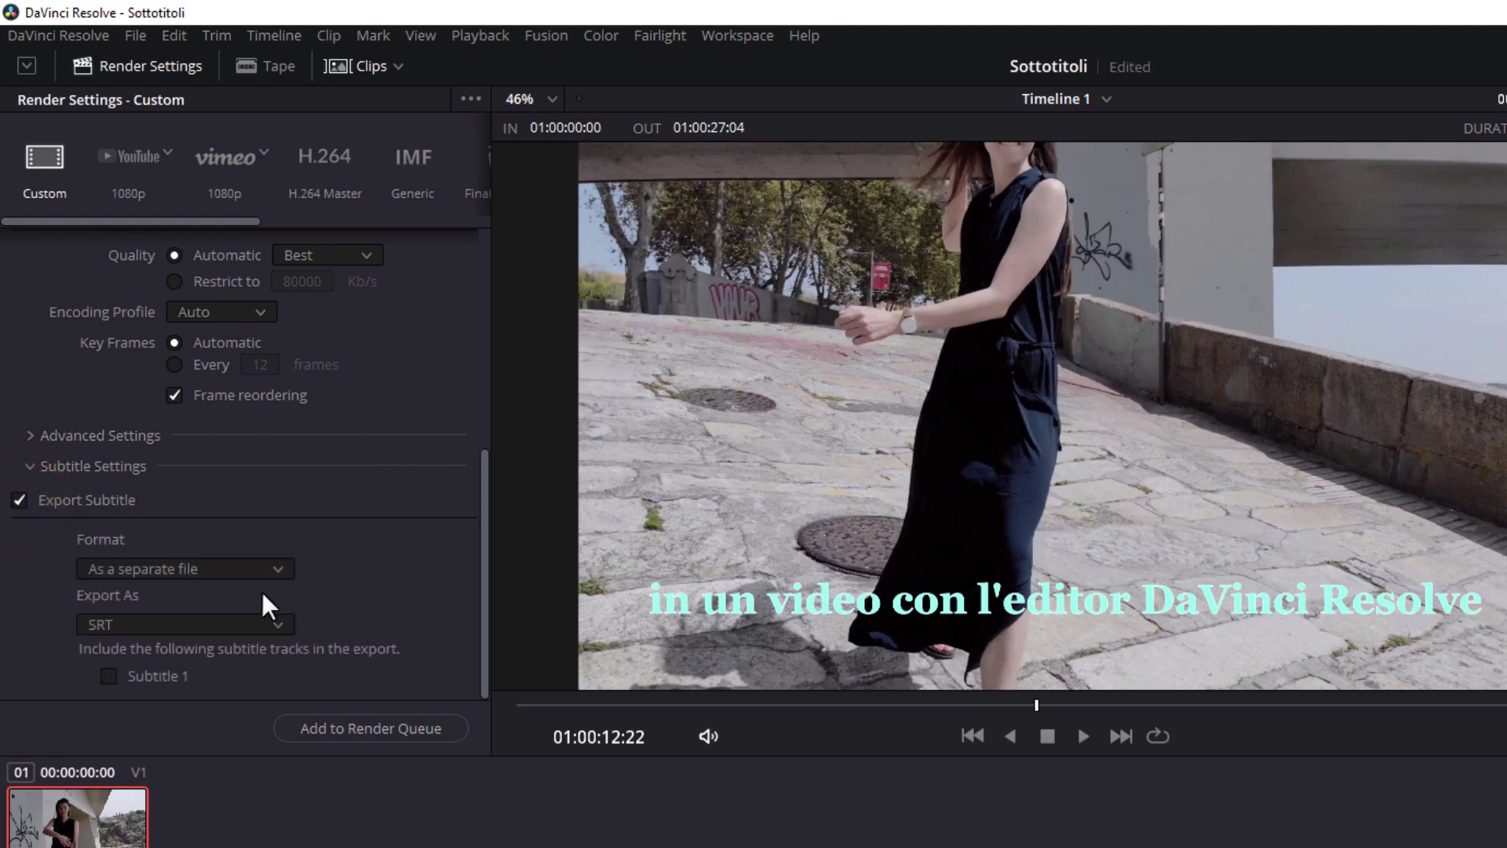
{"action": "left_click", "coordinate": [279, 569]}
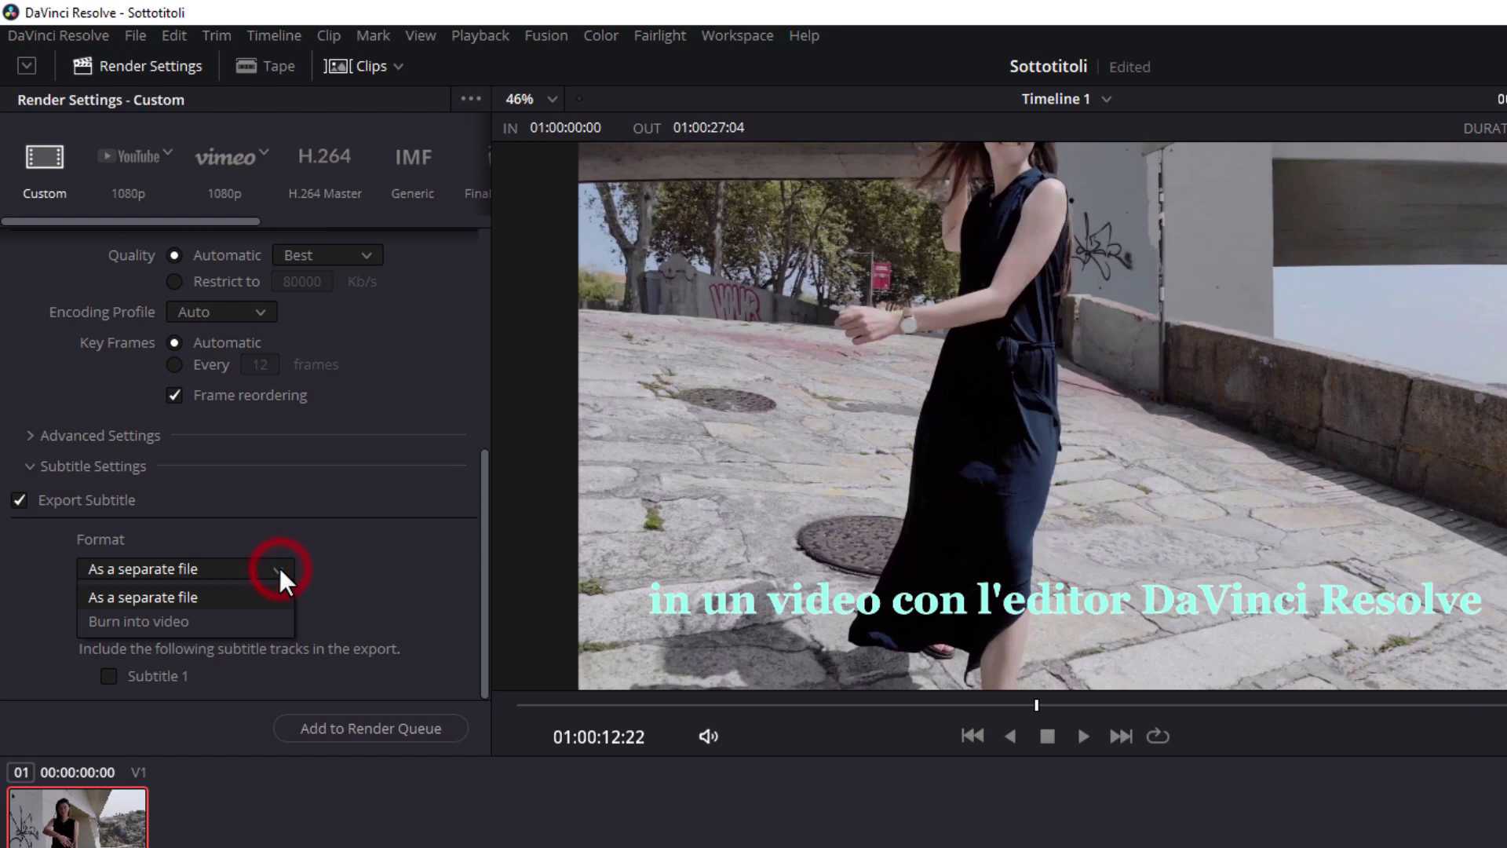
{"action": "left_click", "coordinate": [278, 566]}
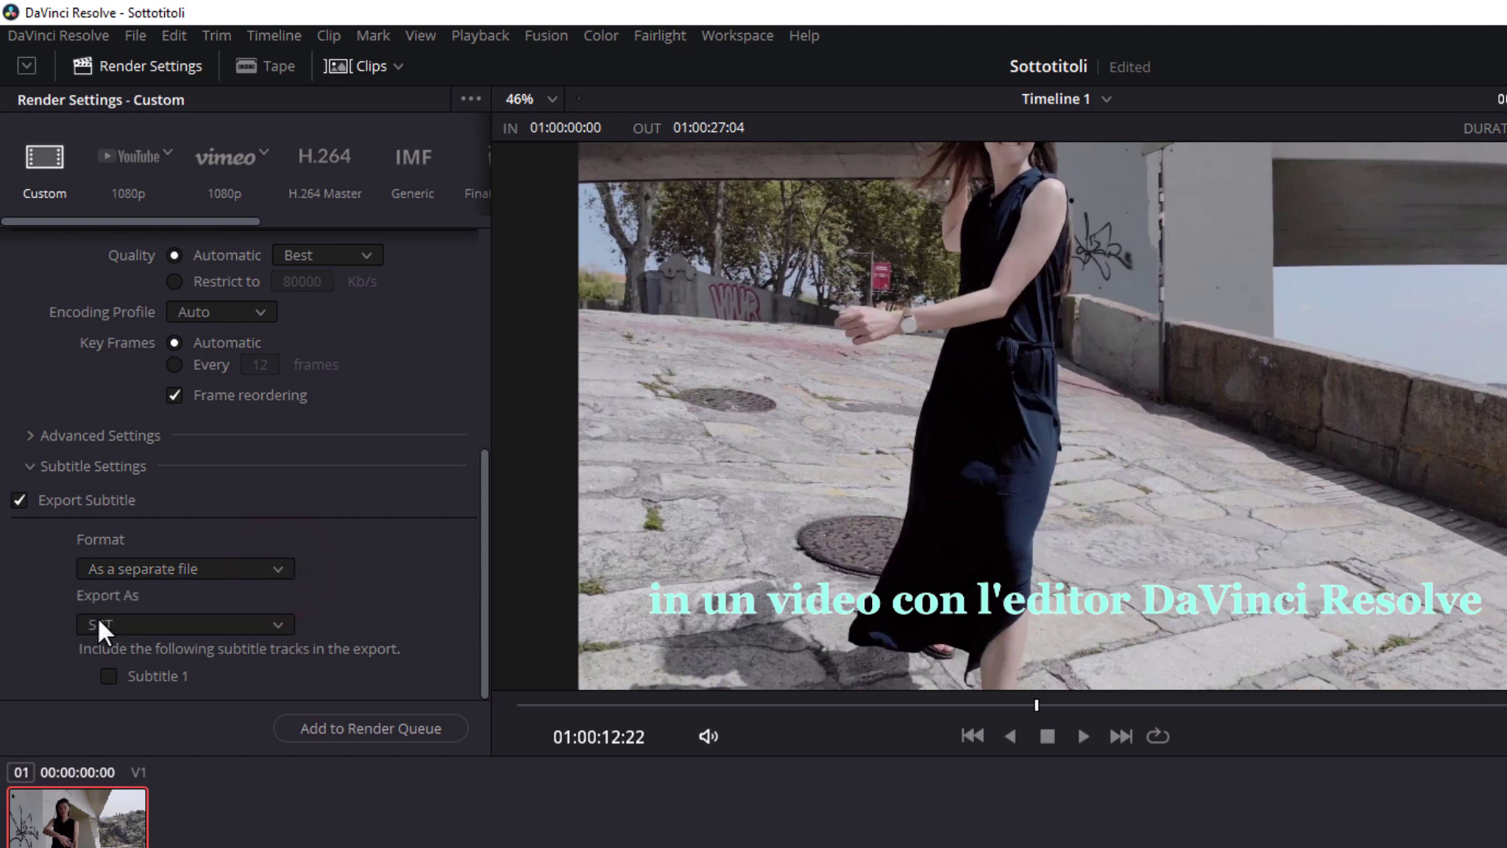
{"action": "left_click", "coordinate": [280, 624]}
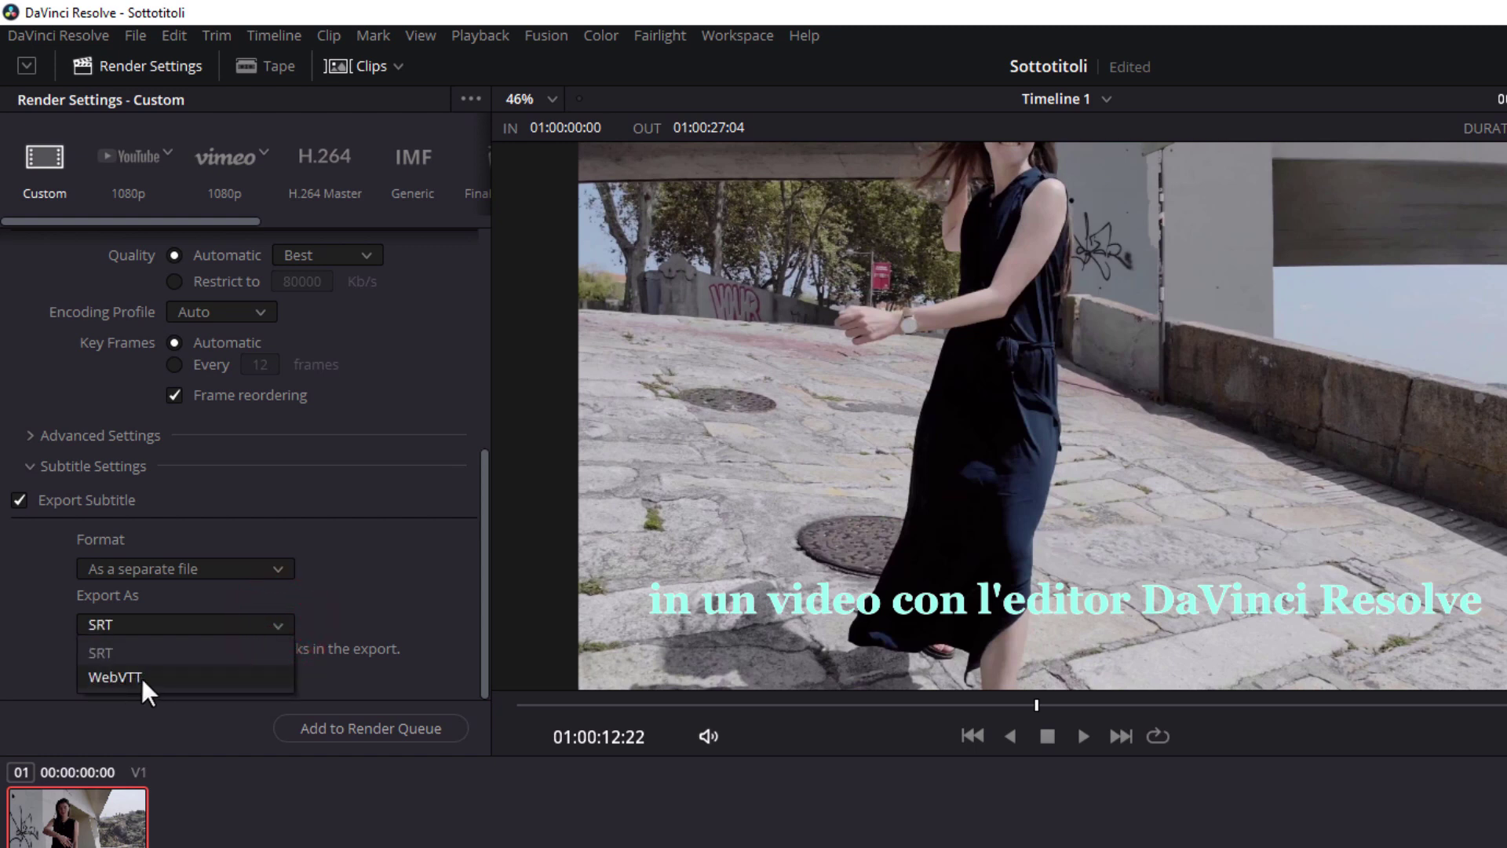
{"action": "left_click", "coordinate": [283, 623]}
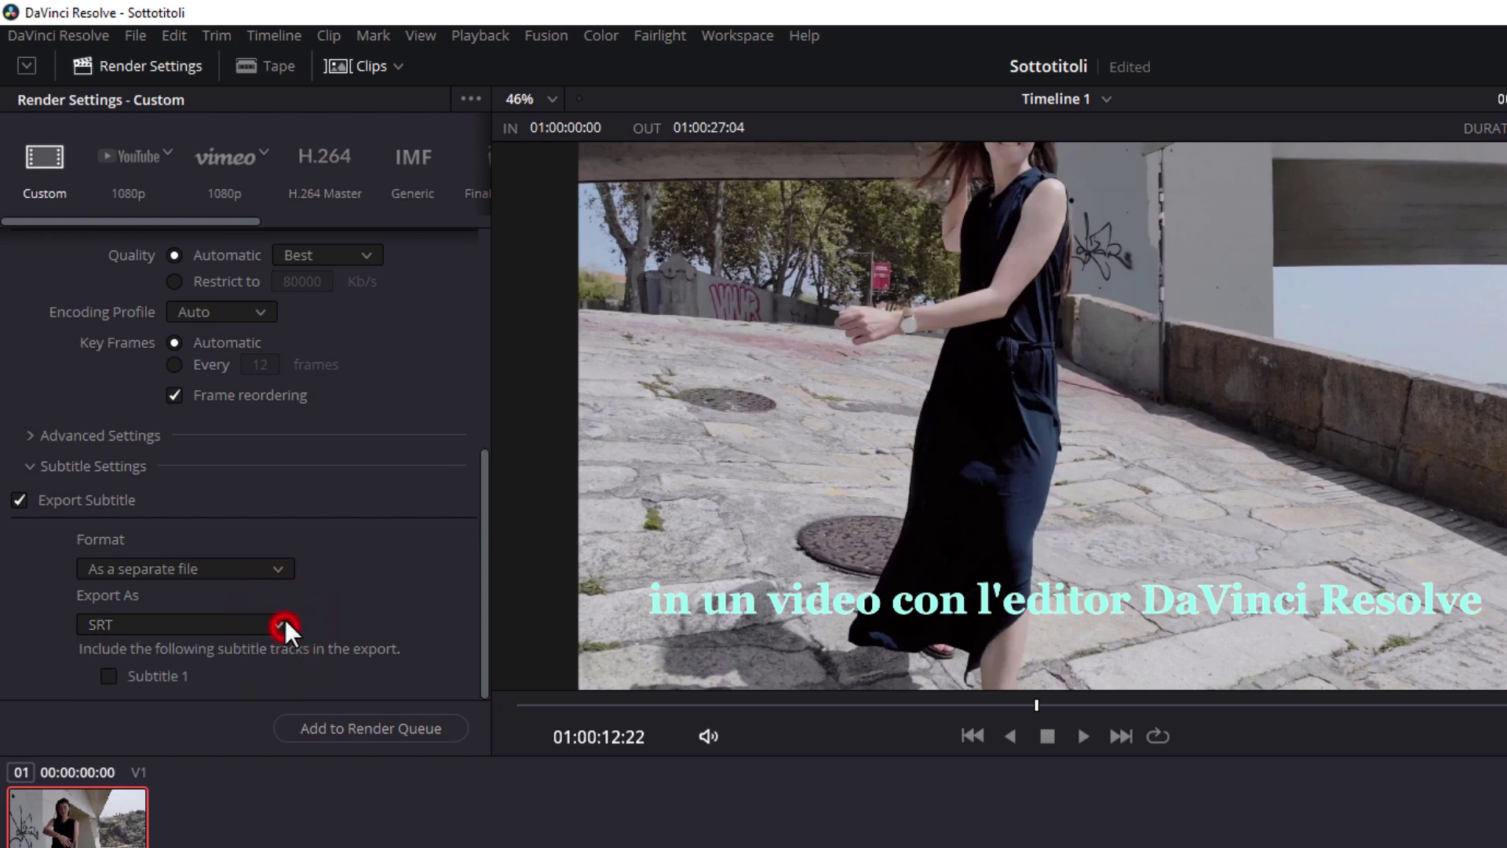
{"action": "left_click", "coordinate": [280, 560]}
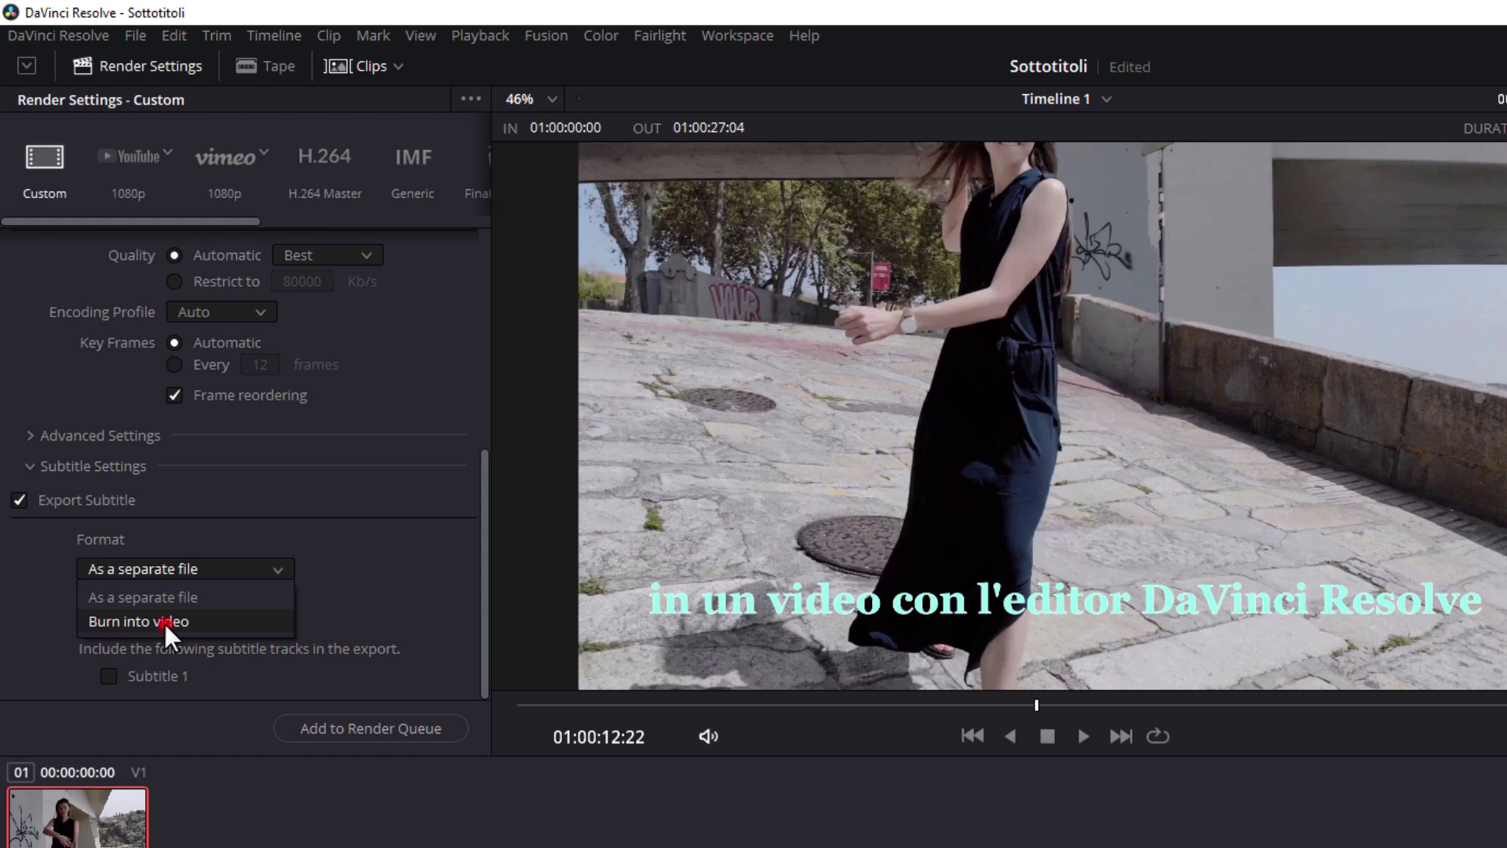
{"action": "left_click", "coordinate": [164, 620]}
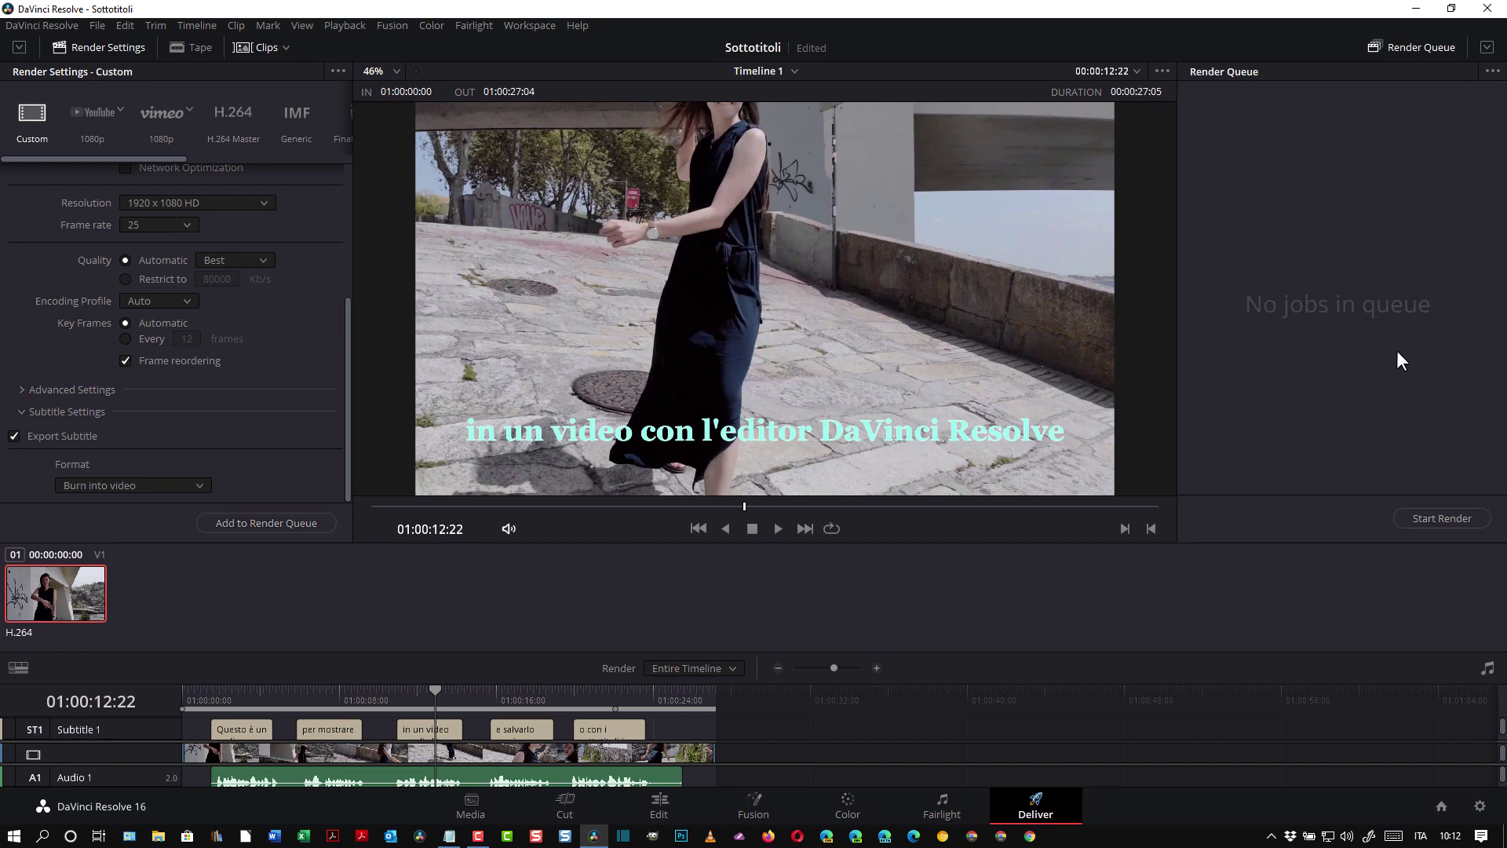
- Queue Sottotitoli Timeline 1 as Job 1 and render VIDEO CON SOTTOTITOLI.mp4
{"action": "left_click", "coordinate": [246, 523]}
{"action": "left_click", "coordinate": [251, 522]}
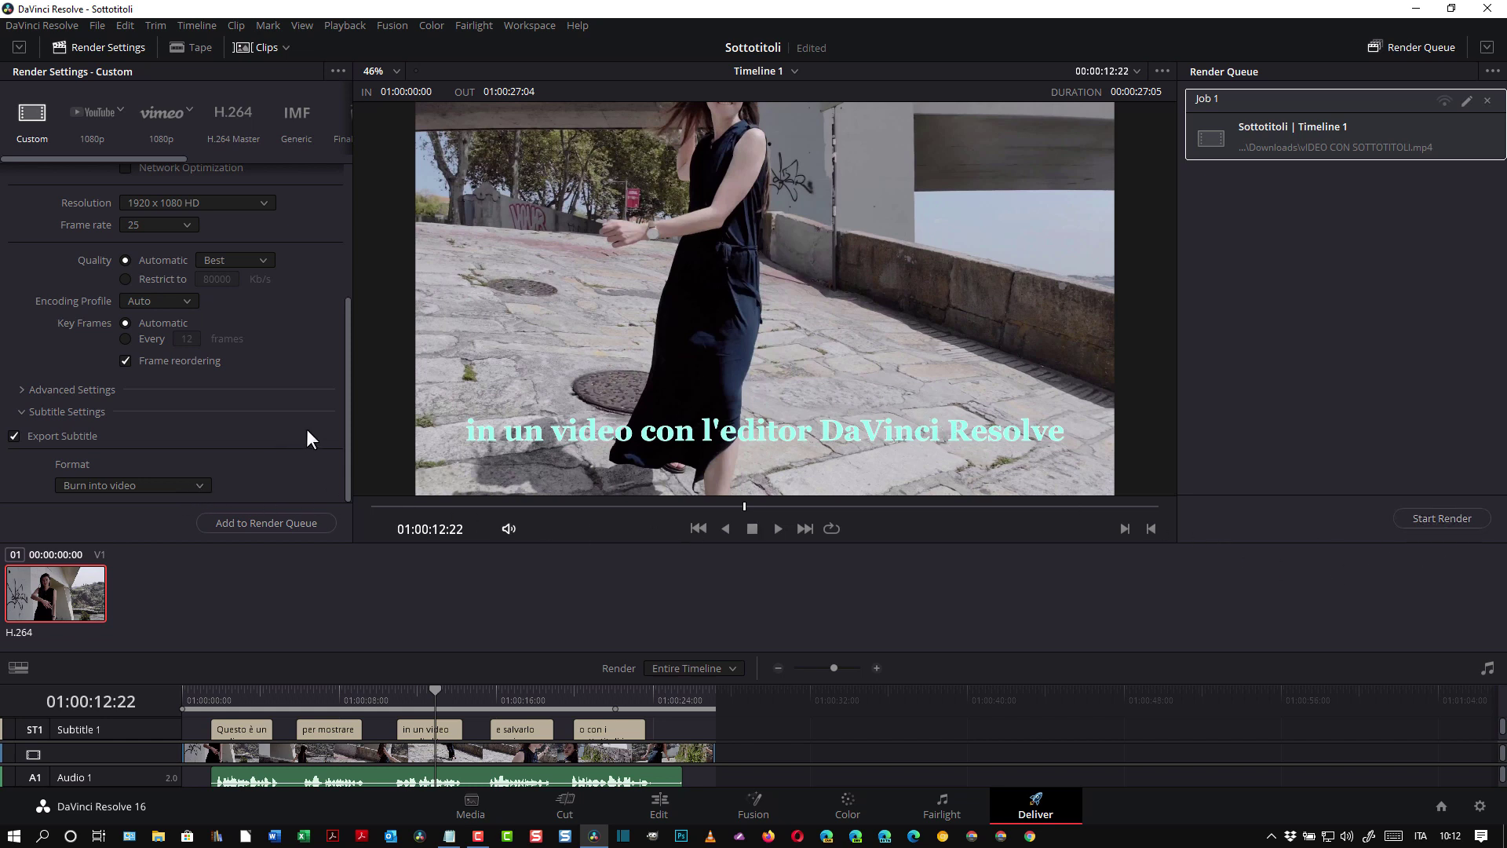
{"action": "left_click", "coordinate": [199, 484]}
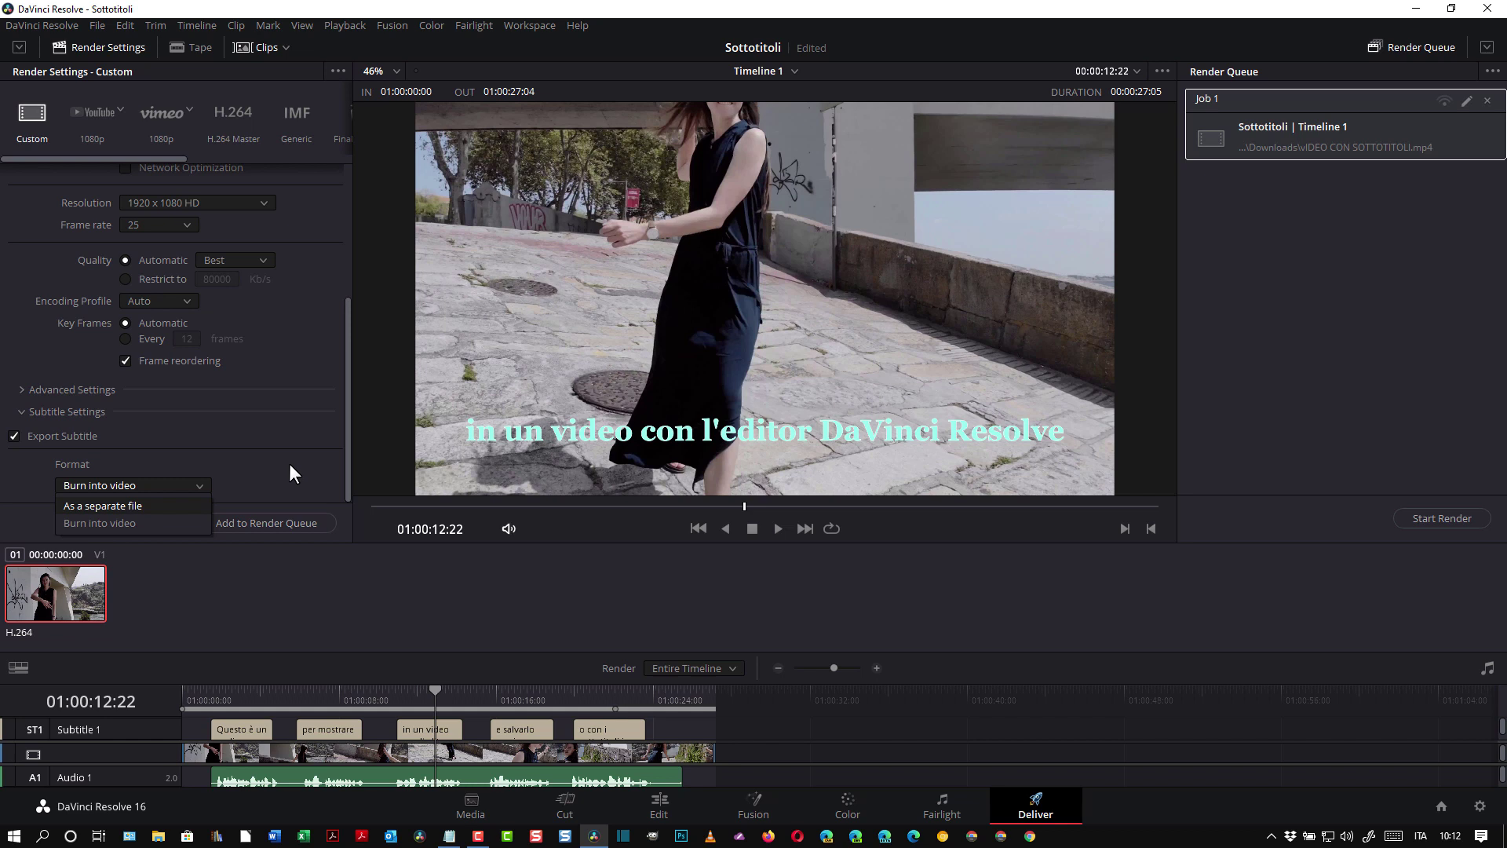
{"action": "left_click", "coordinate": [1443, 511]}
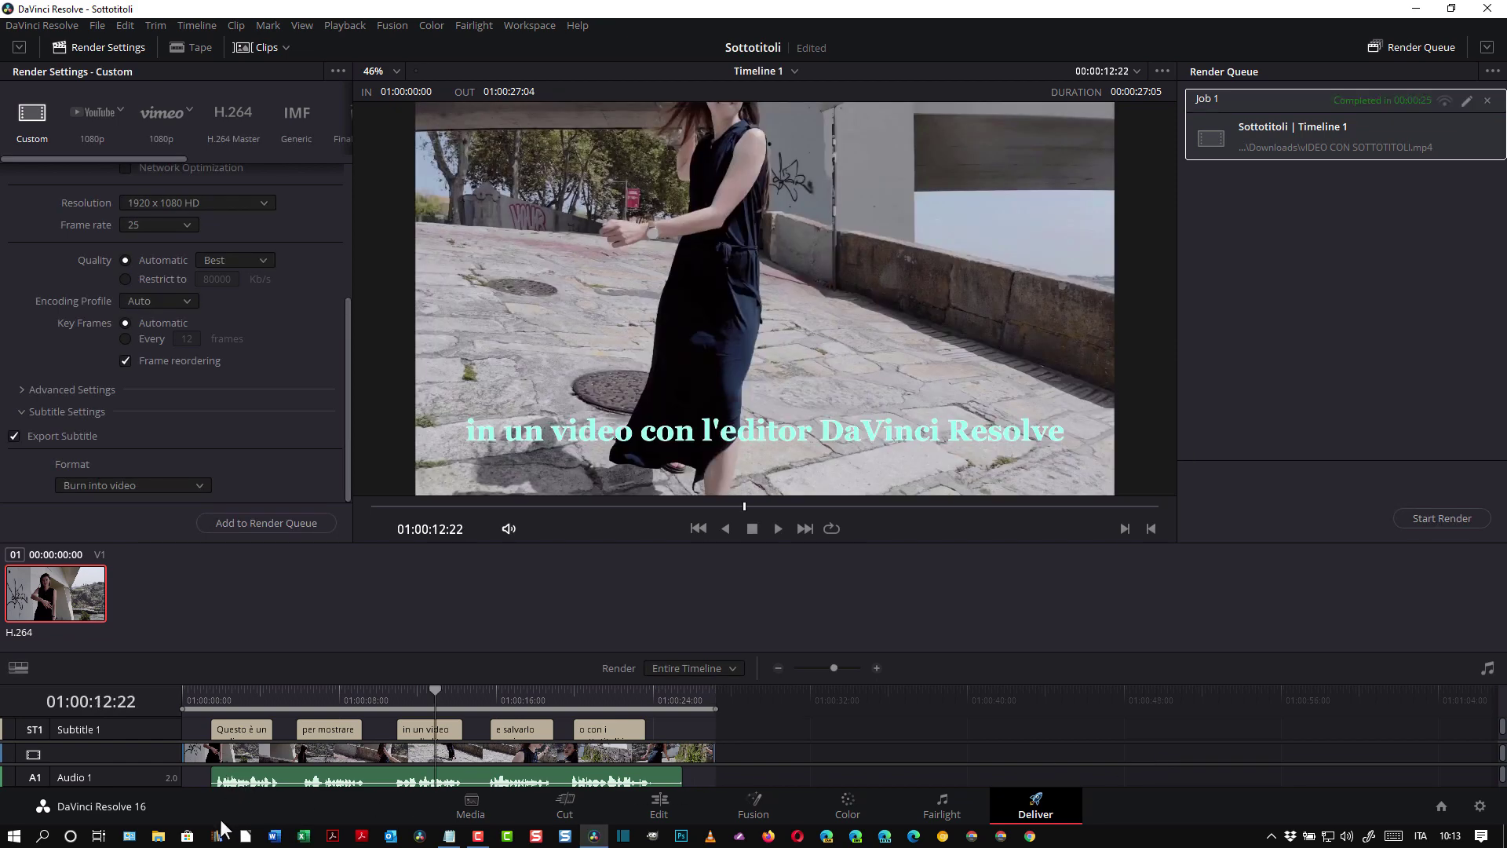
- Play VIDEO CON SOTTOTITOLI.mp4 from the Download folder in VLC to check the burned-in captions
{"action": "left_click", "coordinate": [161, 837]}
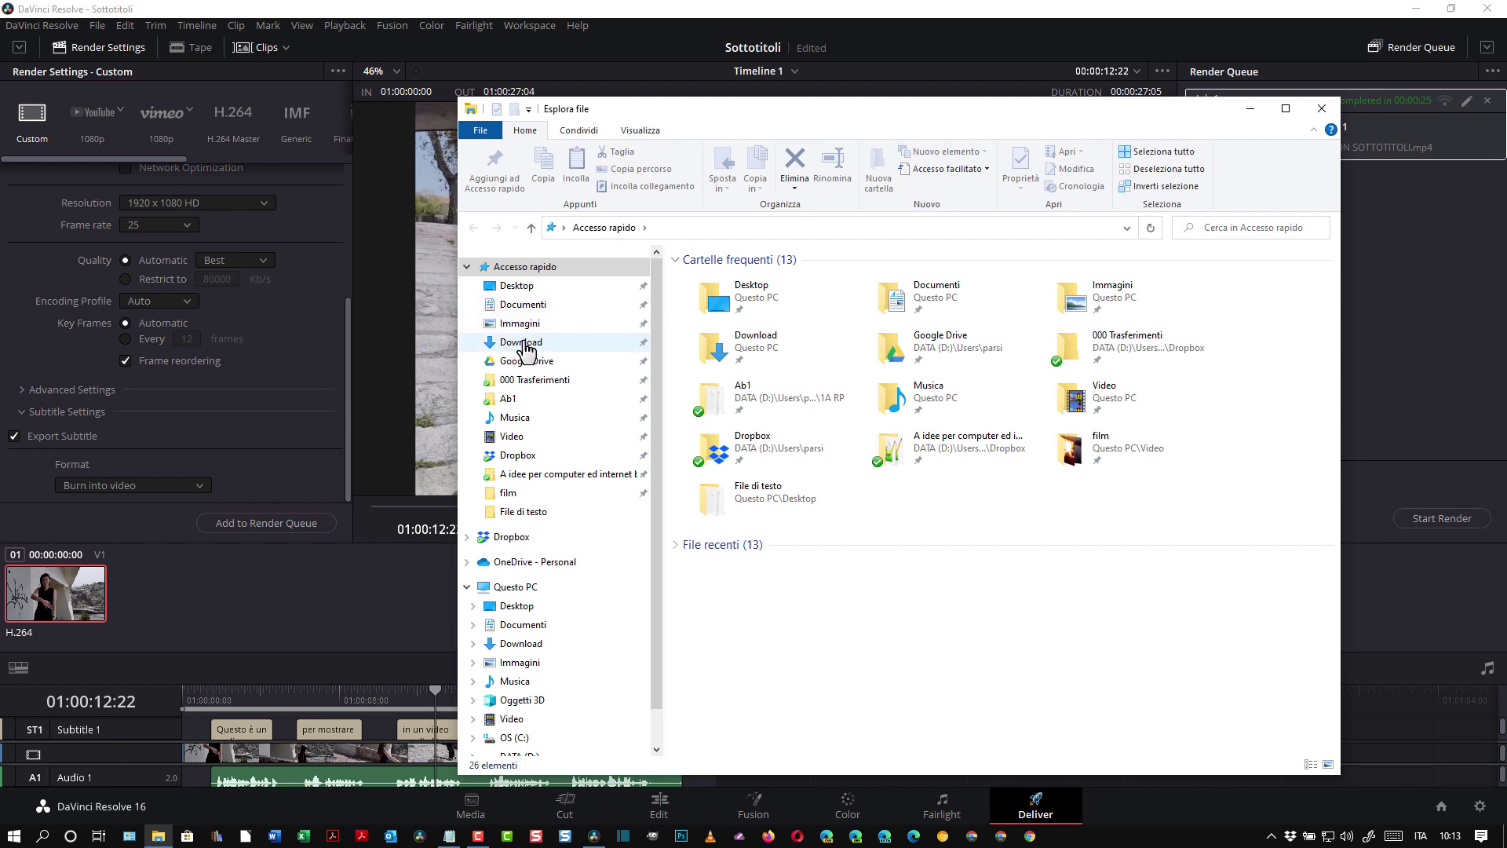
{"action": "left_click", "coordinate": [521, 343]}
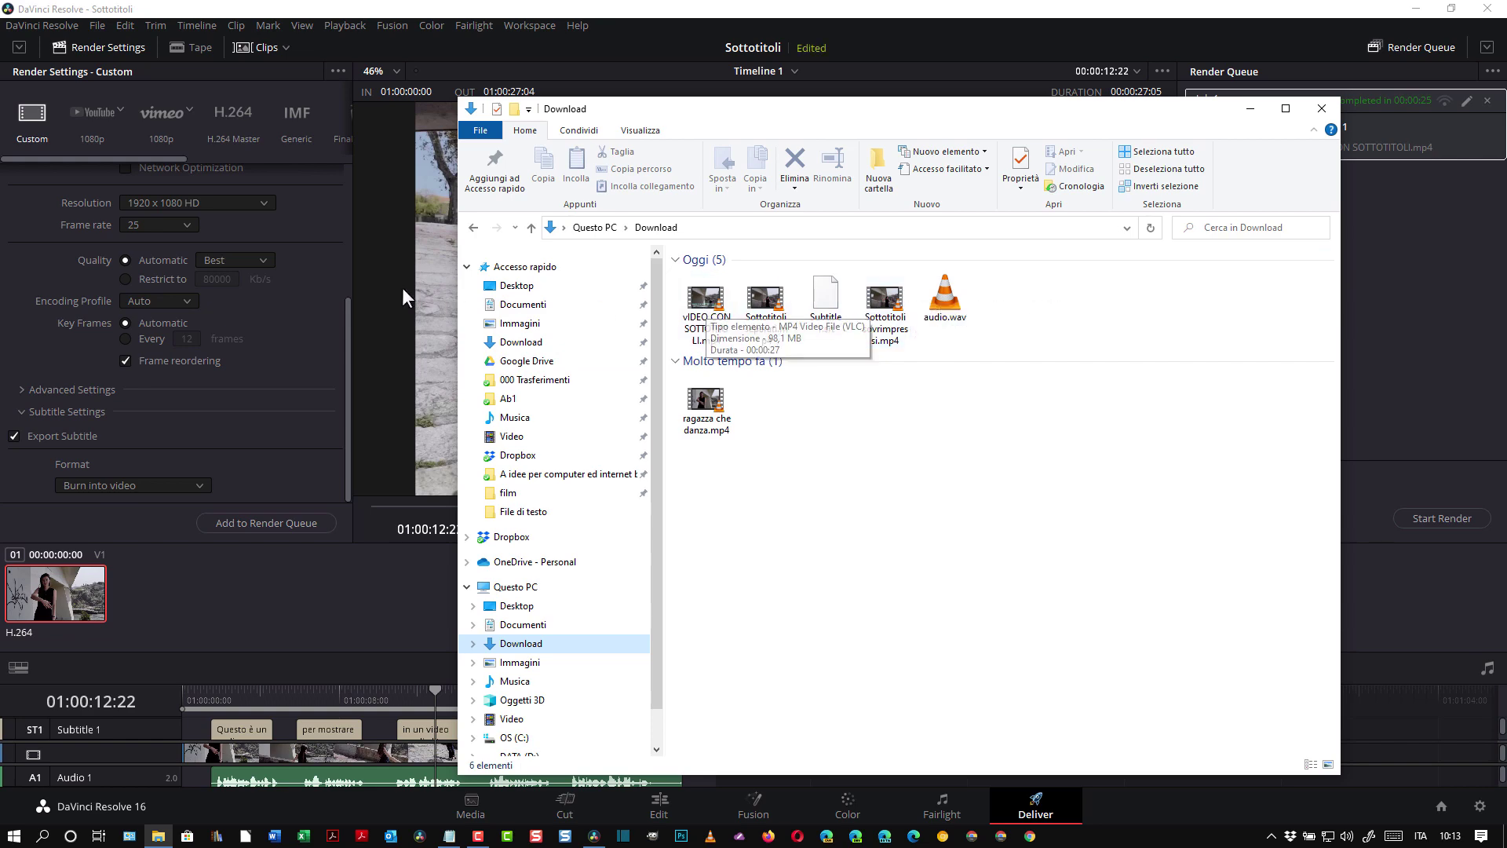
{"action": "left_click_drag", "start_coordinate": [346, 346], "coordinate": [345, 185]}
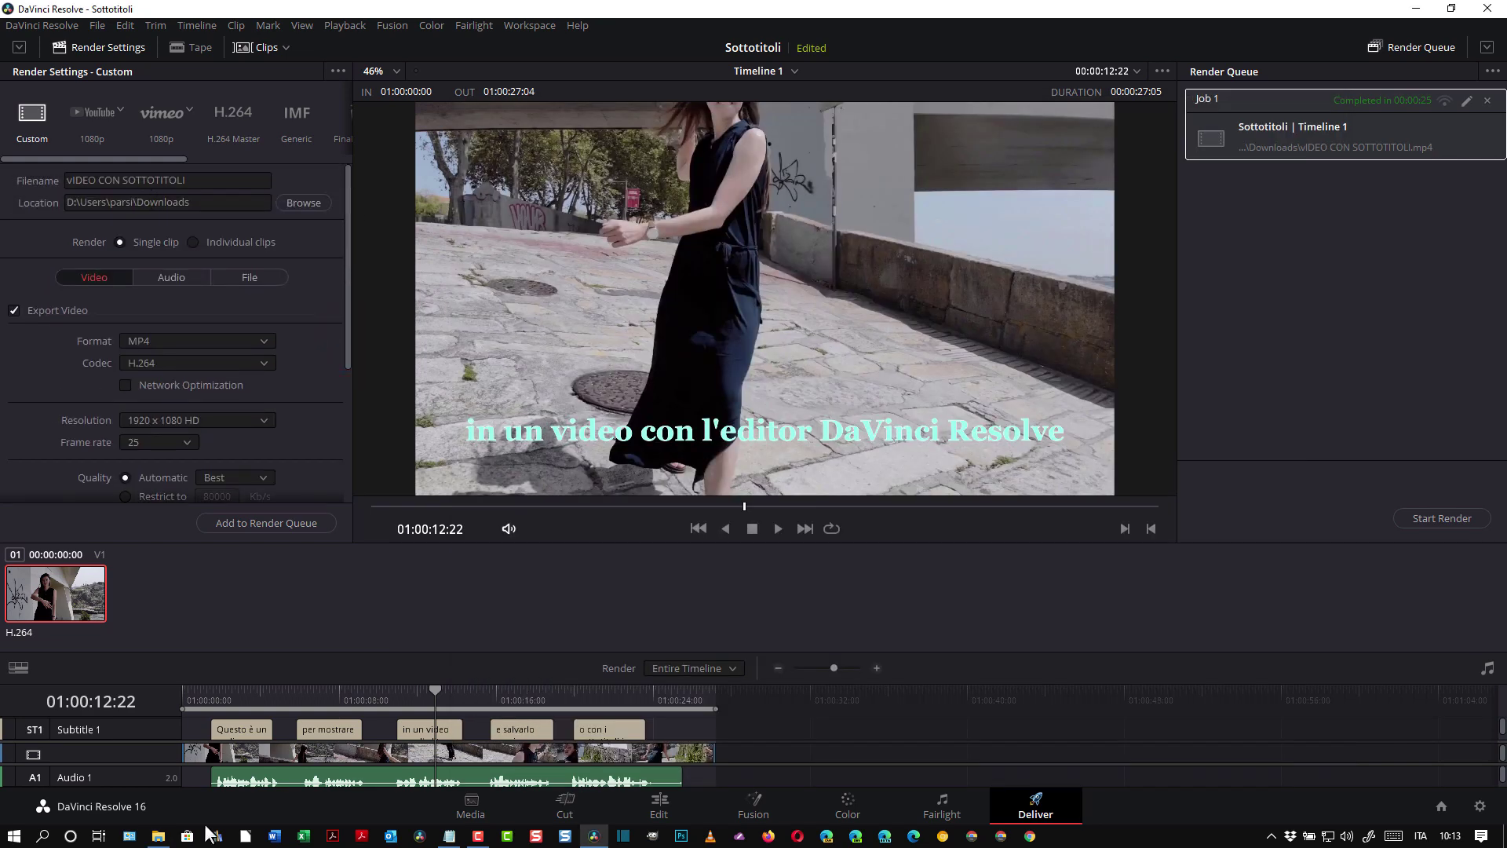
{"action": "left_click", "coordinate": [157, 835]}
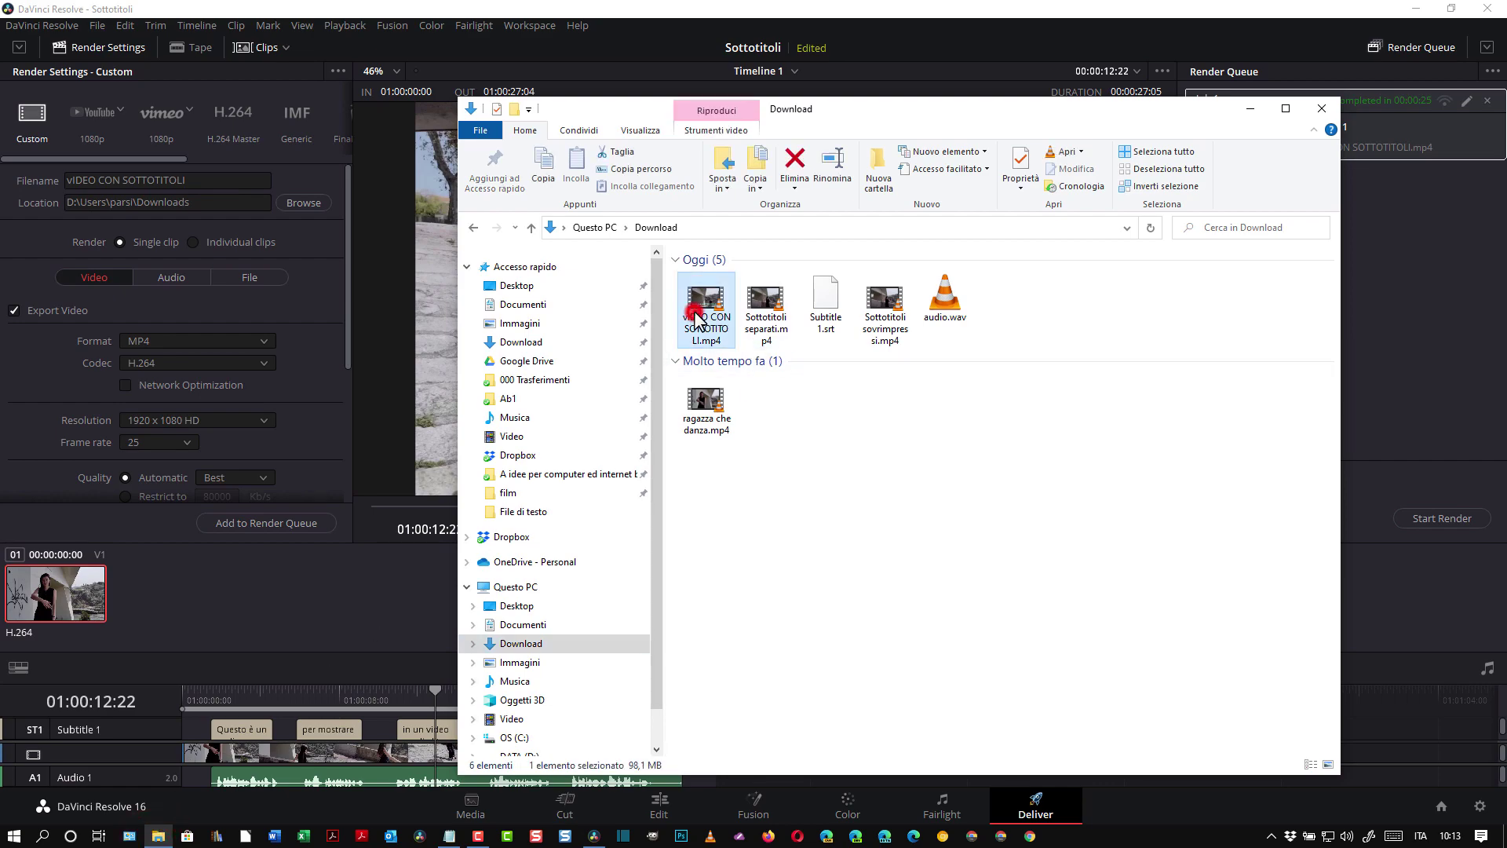
{"action": "double_click", "coordinate": [694, 317]}
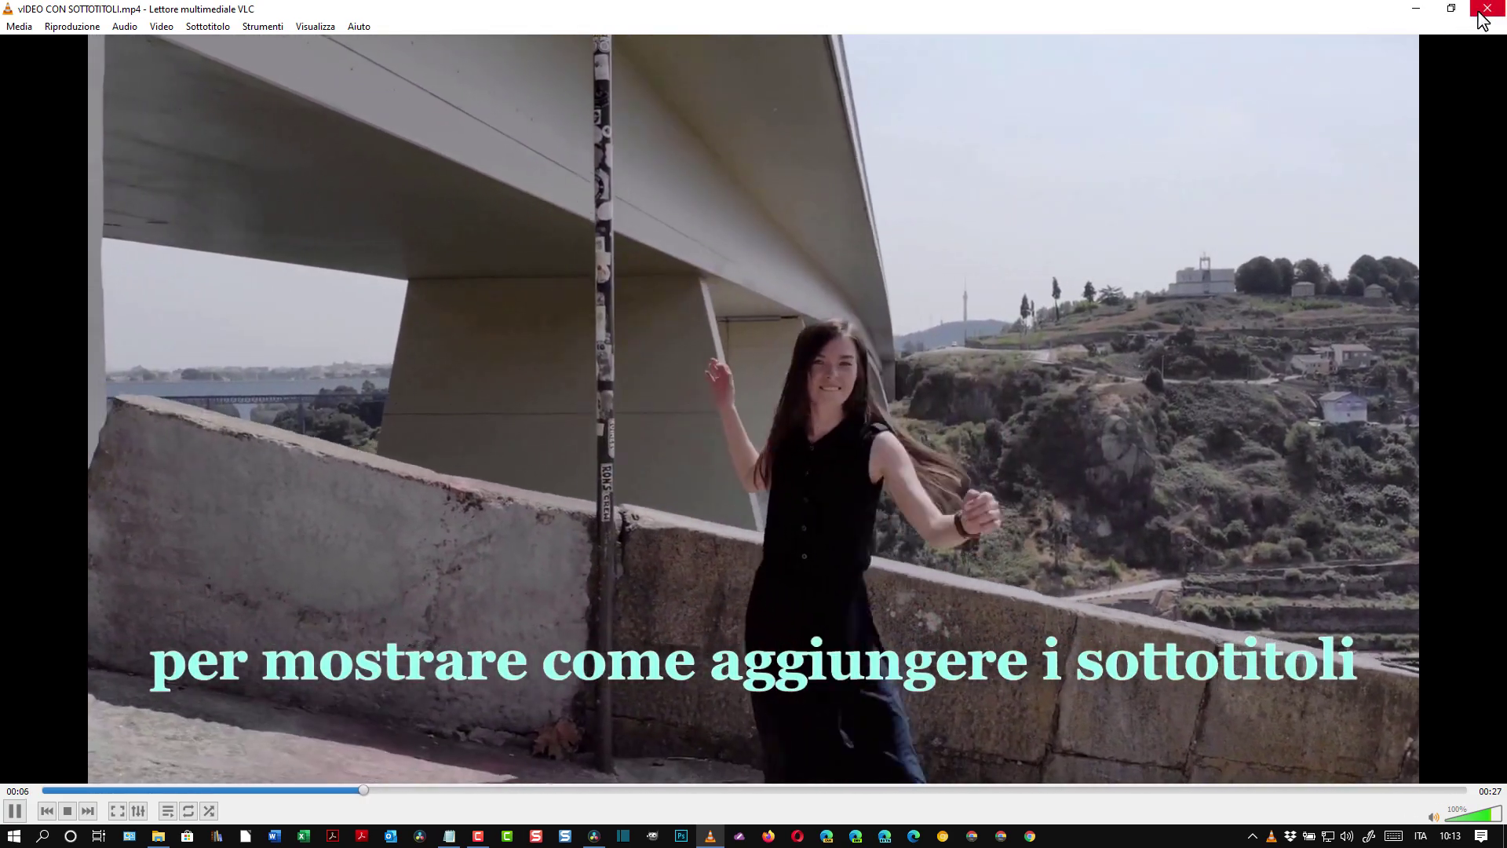
- Close VLC and bring up the context menu for Subtitle 1.srt in Download
{"action": "left_click", "coordinate": [1480, 13]}
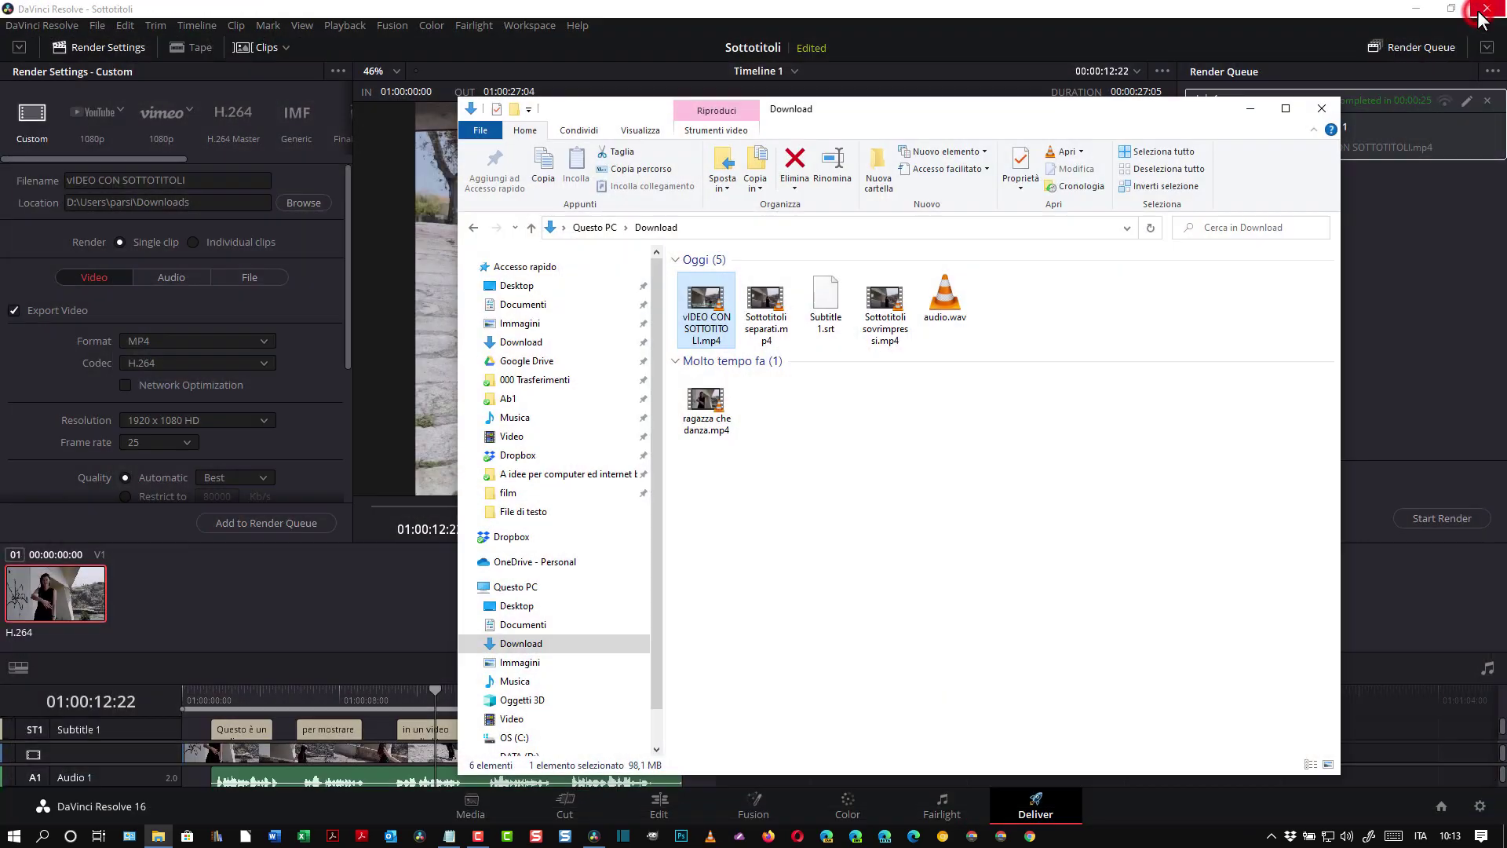
{"action": "left_click", "coordinate": [828, 305]}
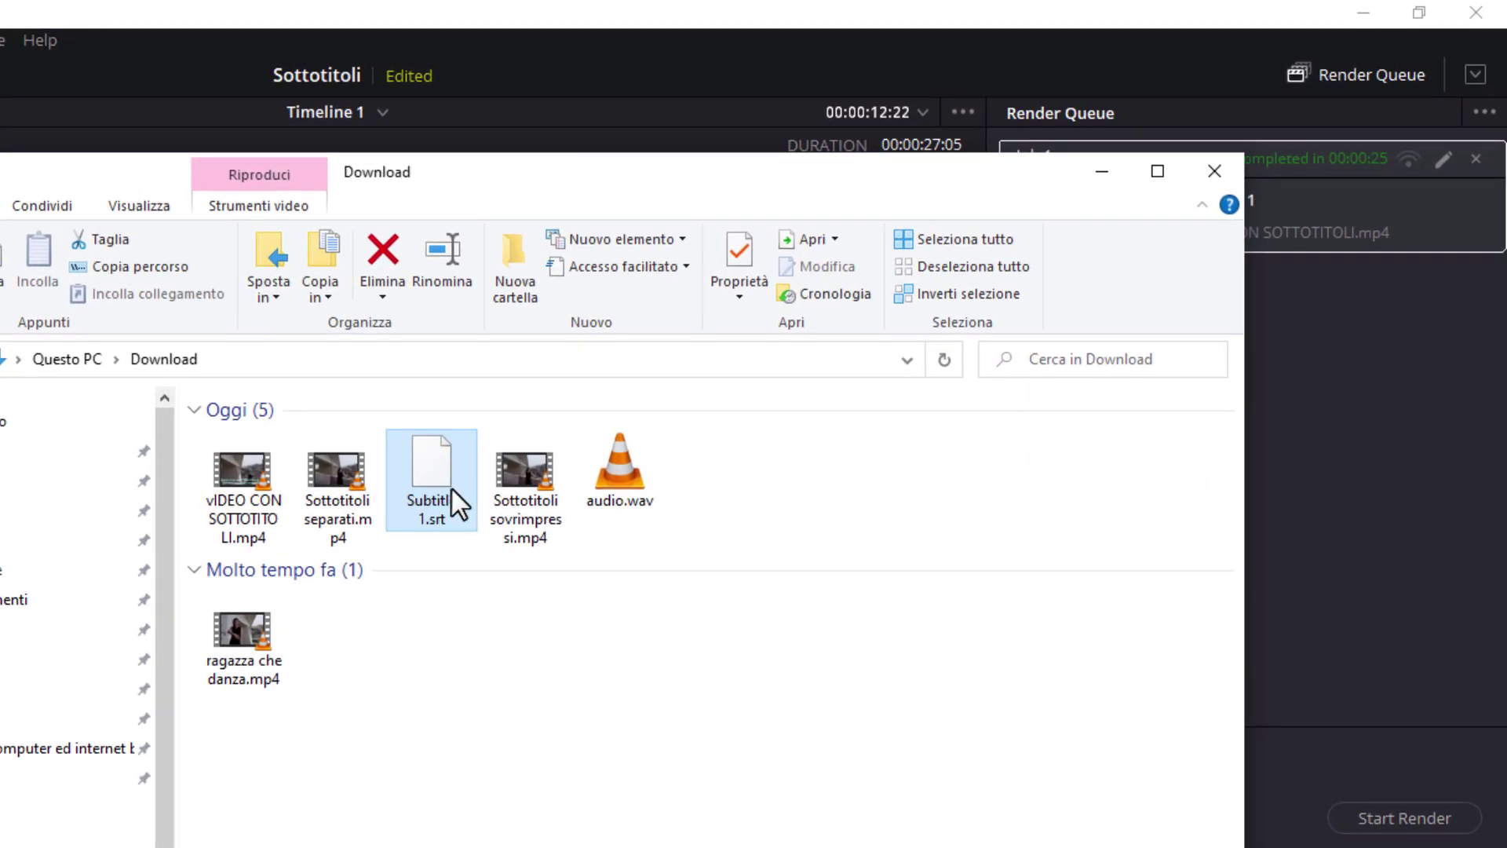
{"action": "mouse_move", "coordinate": [461, 466]}
{"action": "right_click", "coordinate": [433, 463]}
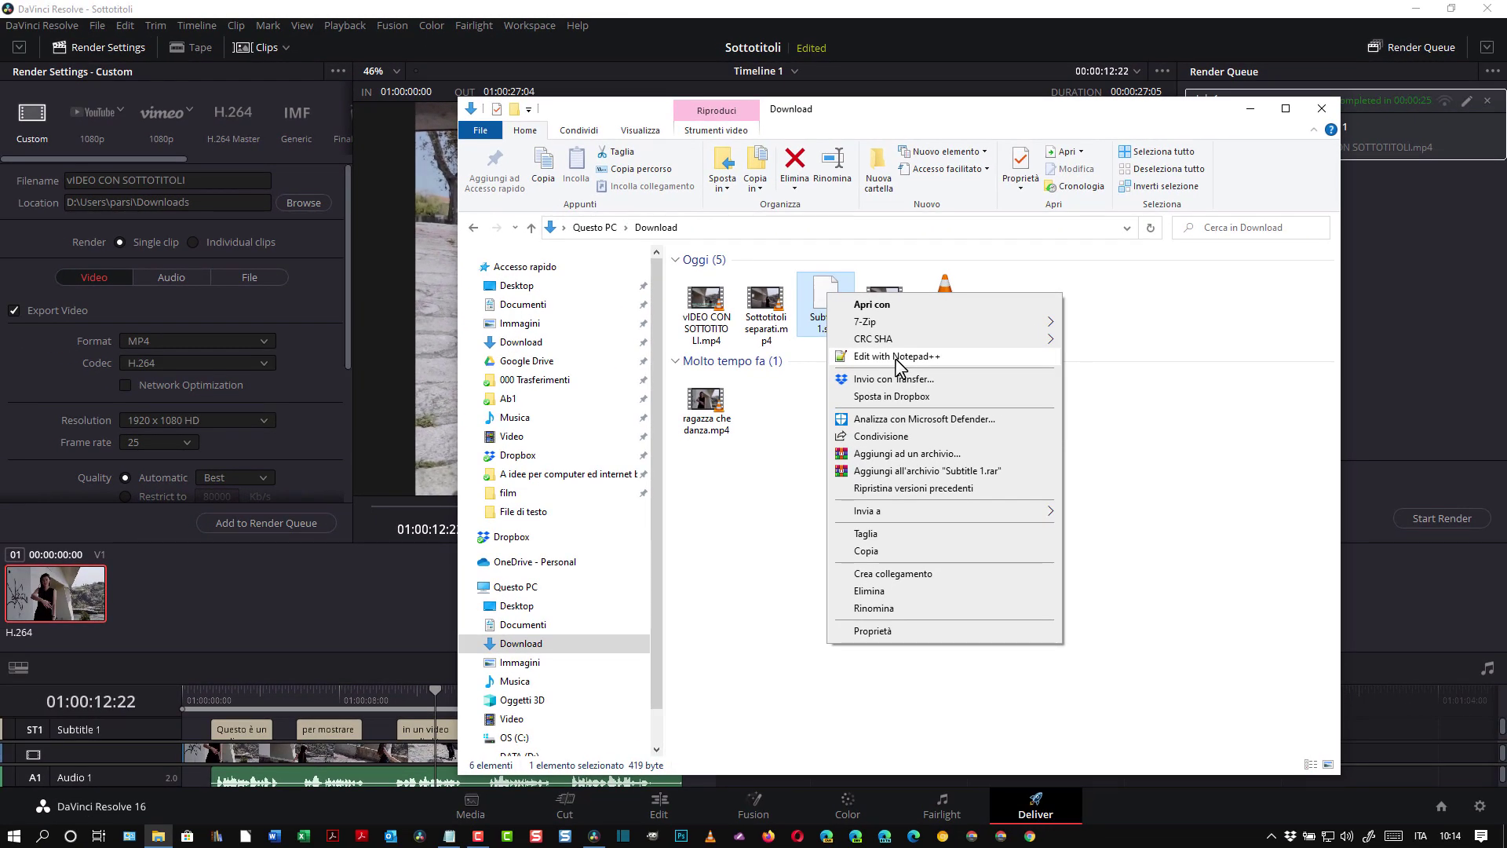
- Check the five timed captions of Subtitle 1.srt in Notepad++, then close Notepad++ and File Explorer
{"action": "left_click", "coordinate": [897, 360]}
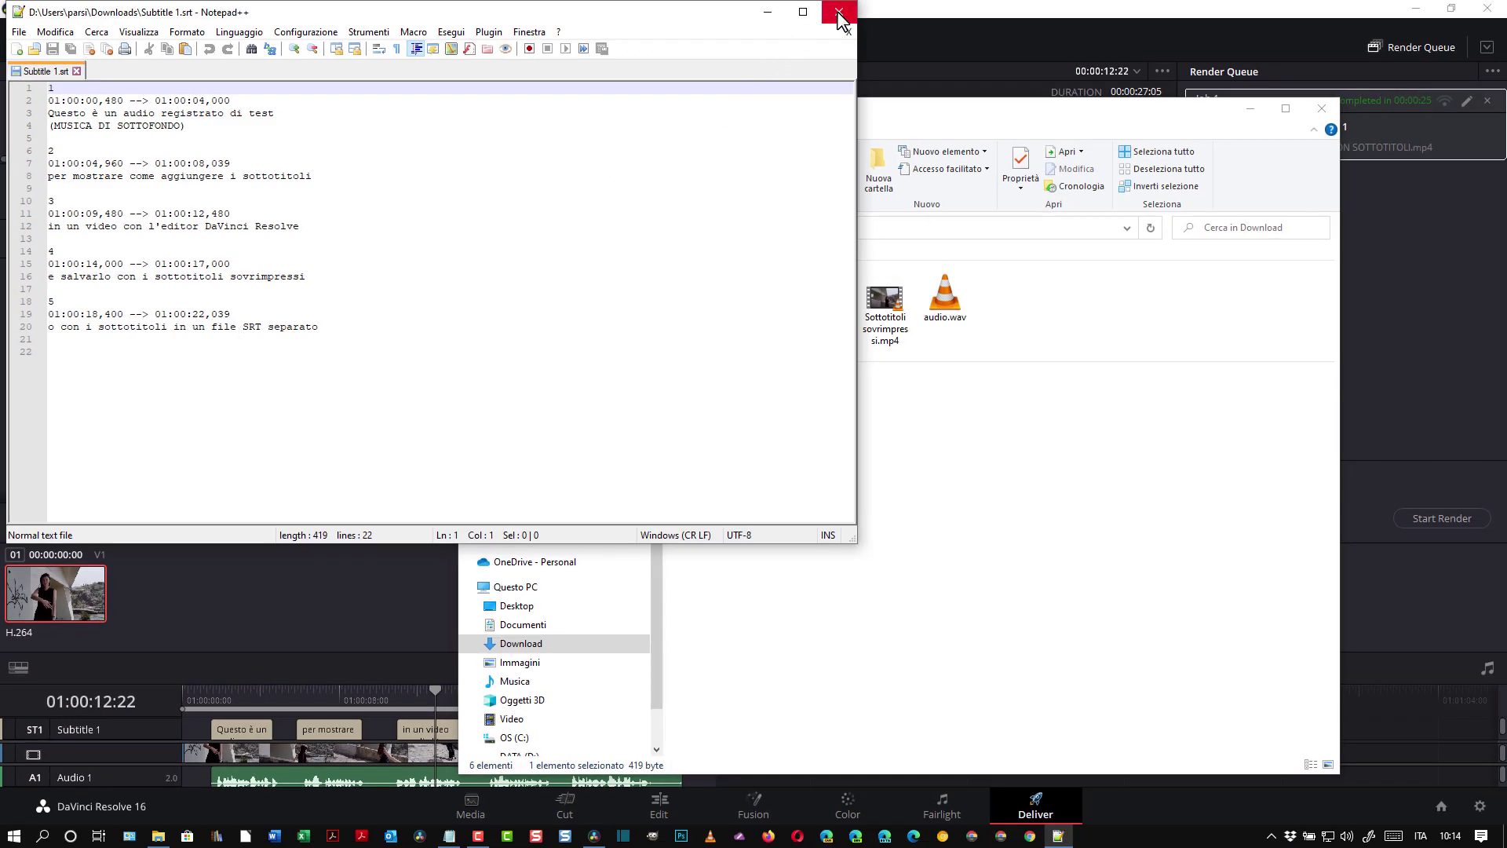
{"action": "left_click", "coordinate": [839, 12]}
{"action": "left_click", "coordinate": [1320, 111]}
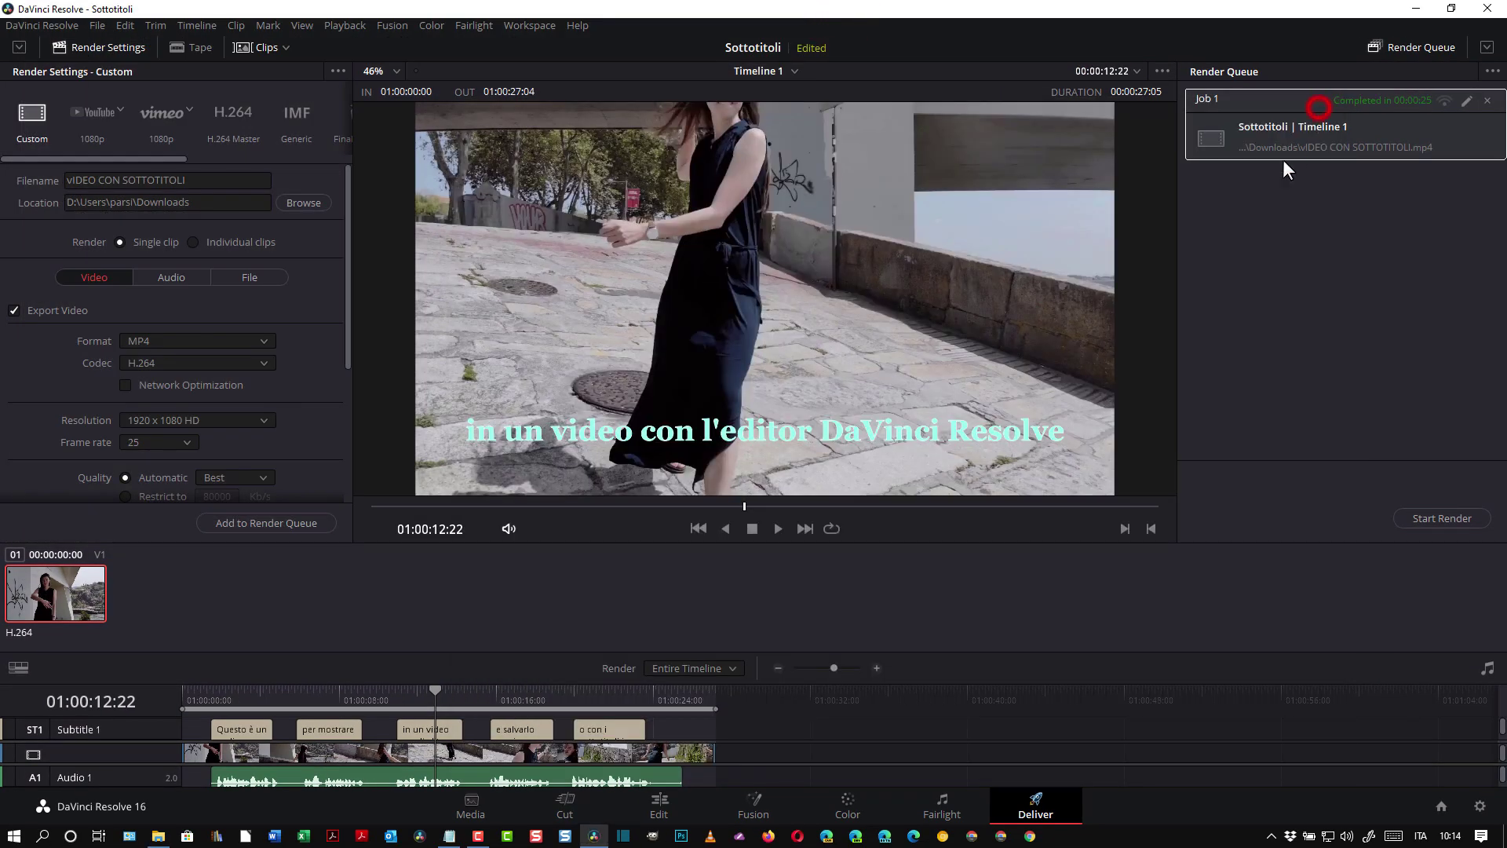